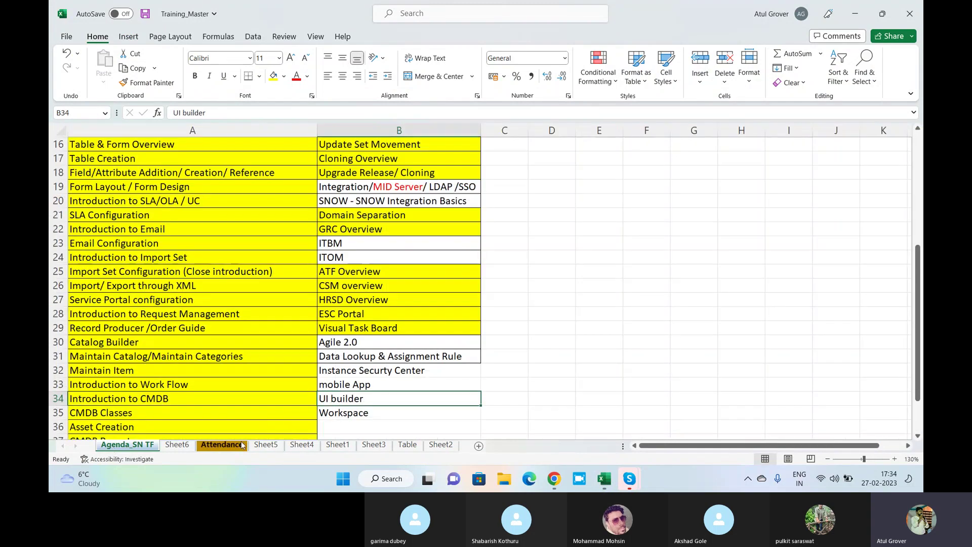
Open the Attendance sheet and select the empty date cell above Day34.
left_click(222, 444)
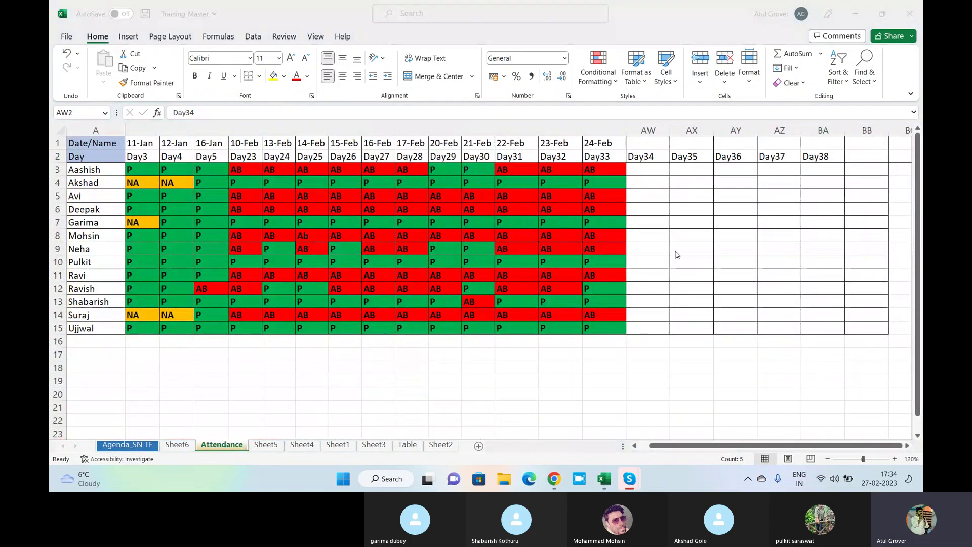
left_click(654, 147)
left_click(654, 146)
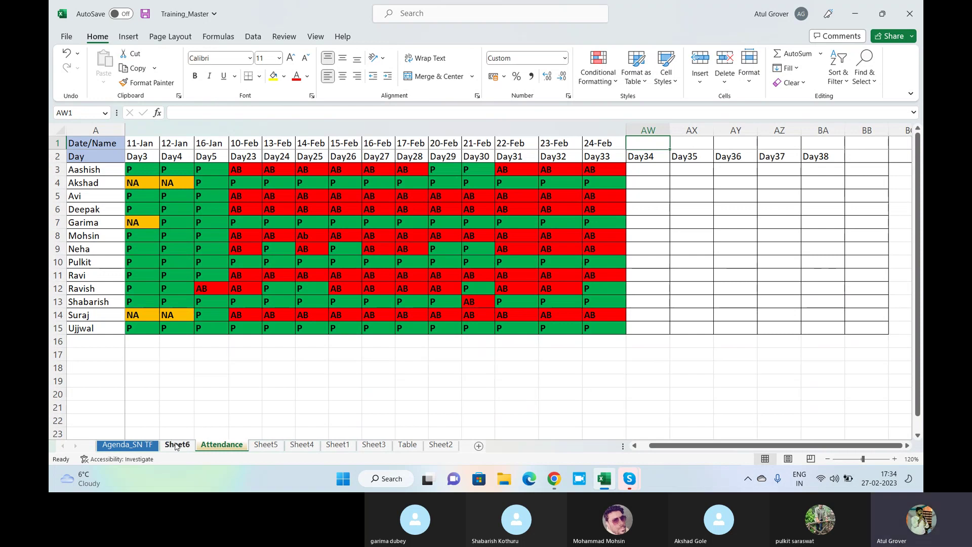
Select the Data Lookup & Assignment Rule topic in the Agenda_SN TF sheet, and switch to the ServiceNow instance in Chrome.
left_click(152, 446)
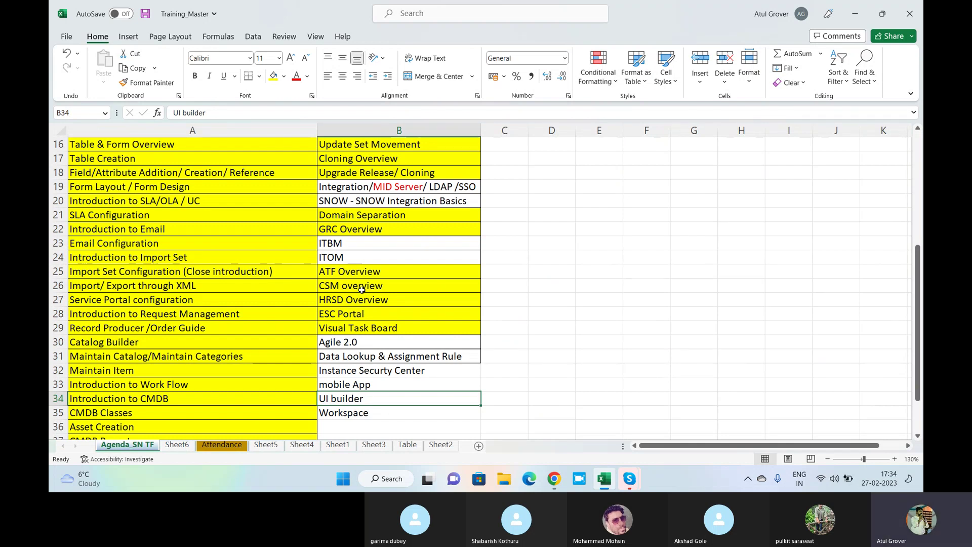
left_click(370, 357)
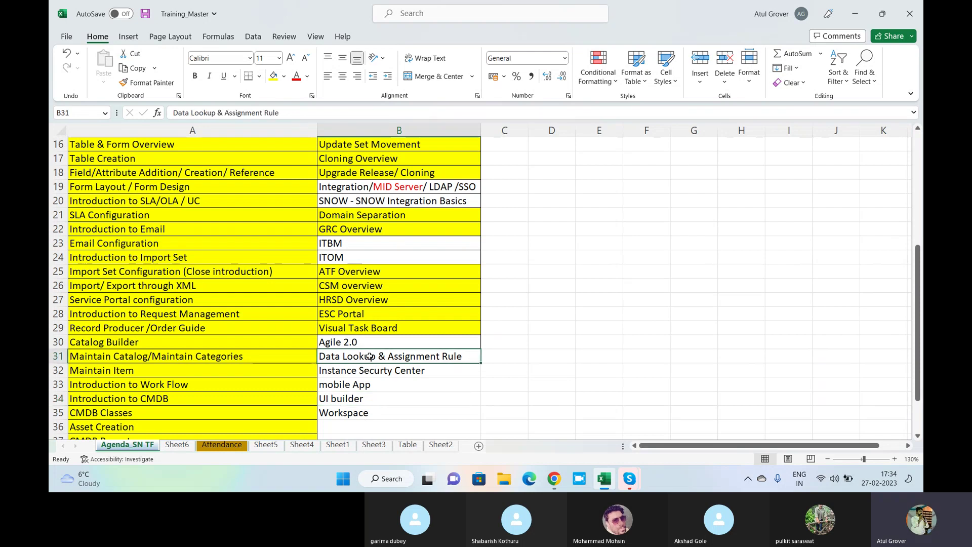
left_click(555, 479)
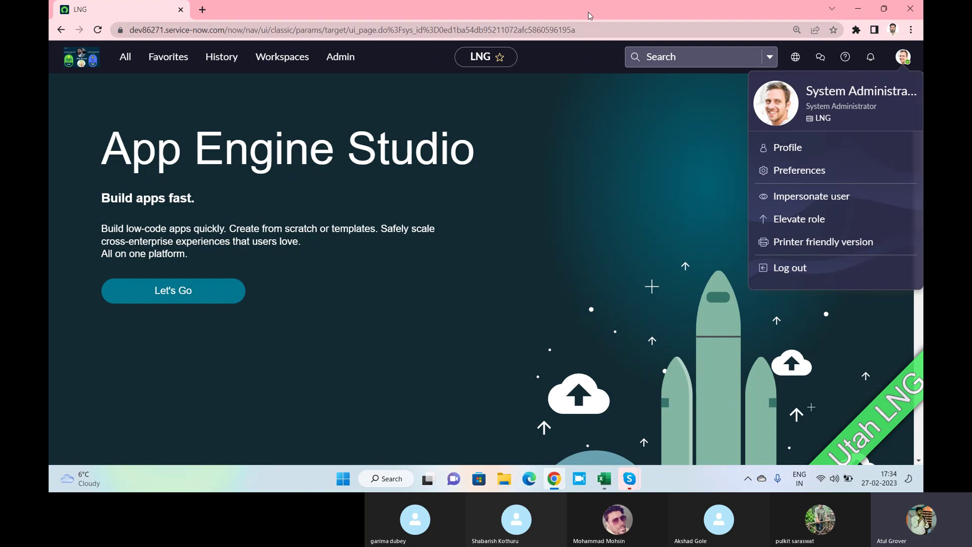
left_click(580, 120)
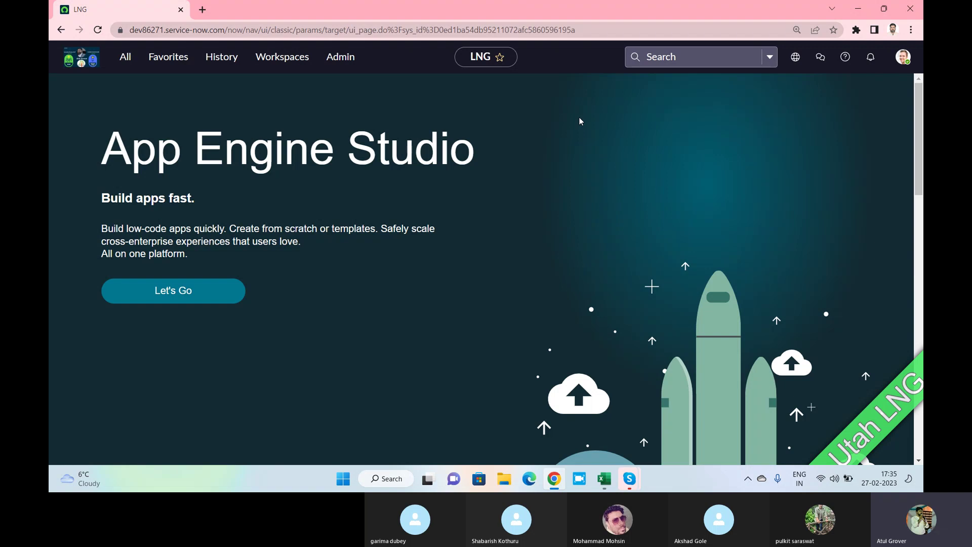
Switch to the Skype call window to view the participants, and return to ServiceNow in Chrome.
key("alt+Tab")
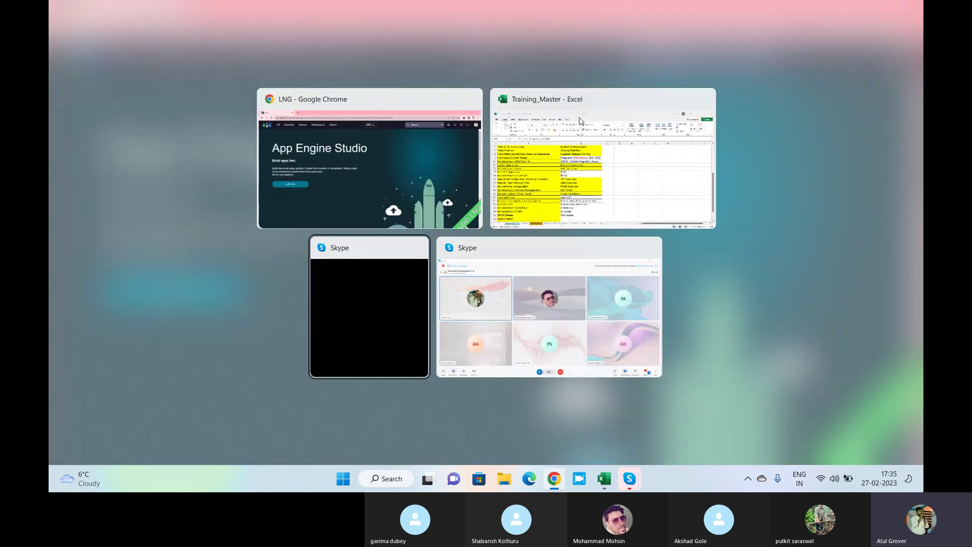
key("alt+Tab")
key("alt+Tab")
key("alt+Tab")
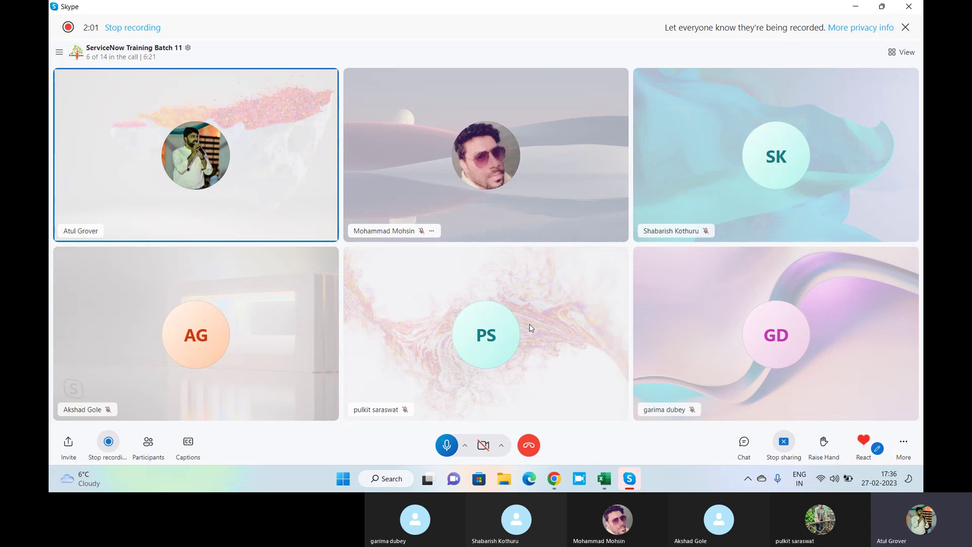
left_click(554, 478)
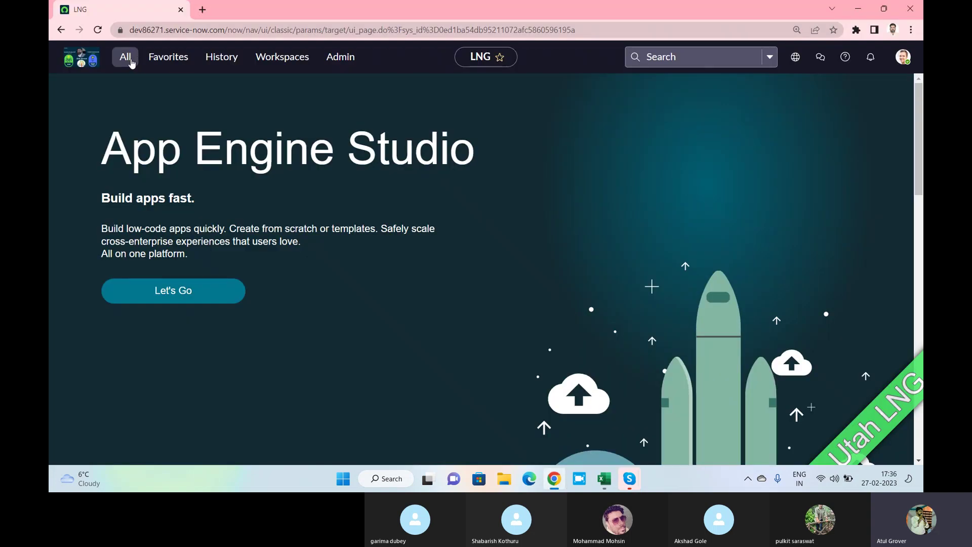
left_click(131, 62)
type("neha")
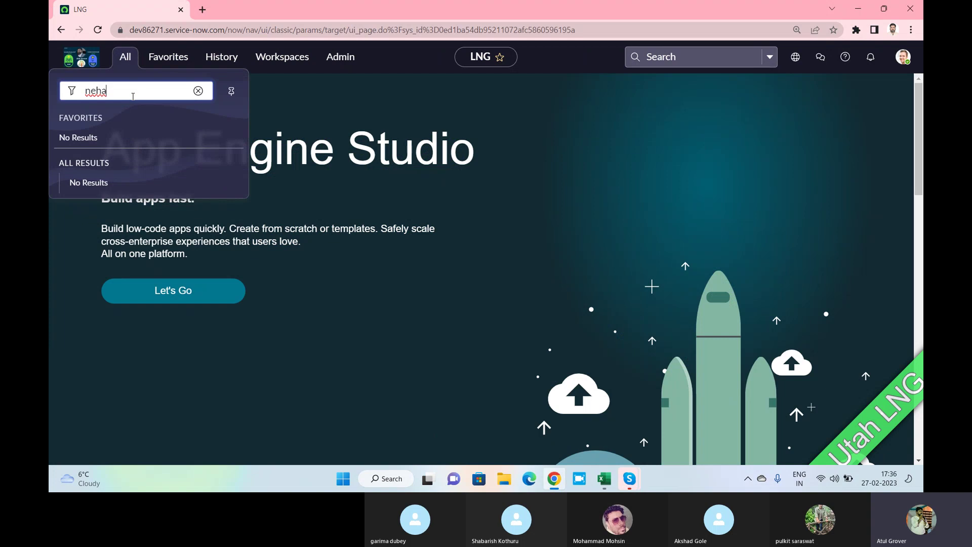
key("BackSpace")
key("BackSpace")
key("BackSpace")
key("BackSpace")
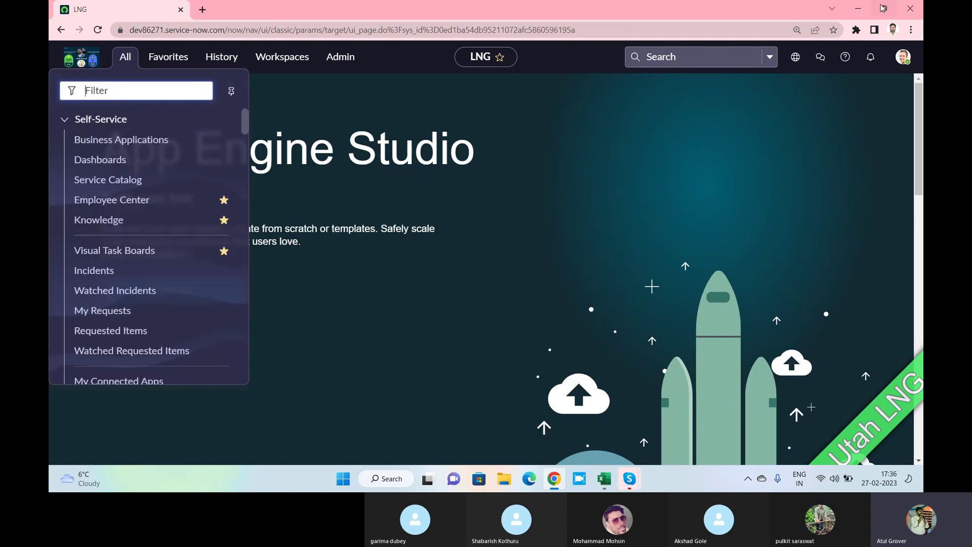
Search the application scope list for LNG and clear the filter again.
left_click(796, 57)
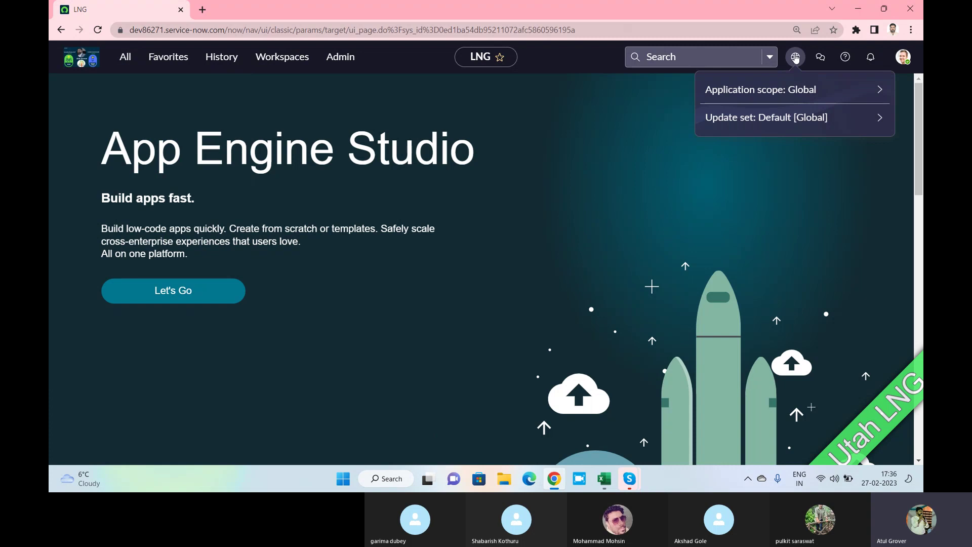
left_click(791, 98)
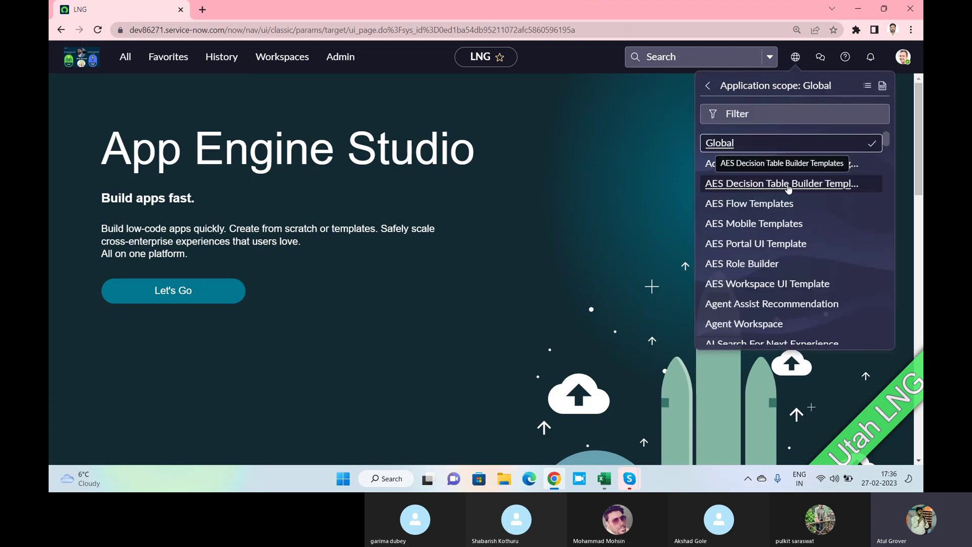
left_click(762, 115)
type("LNG")
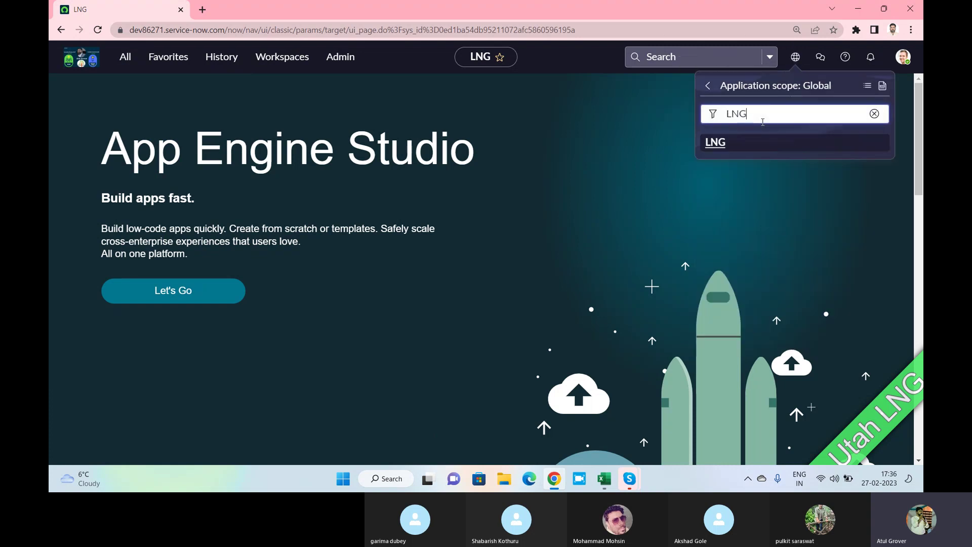
left_click(874, 115)
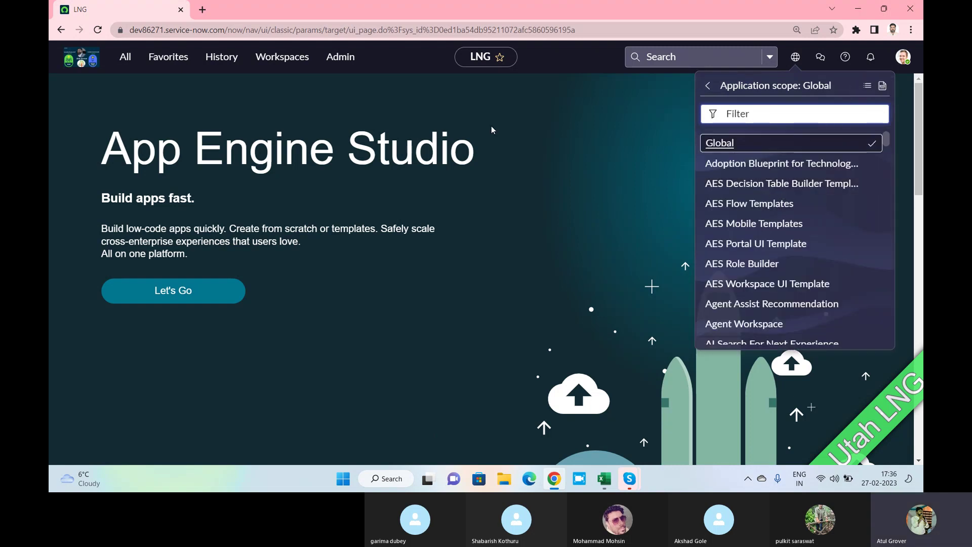
left_click(123, 60)
type("pulki")
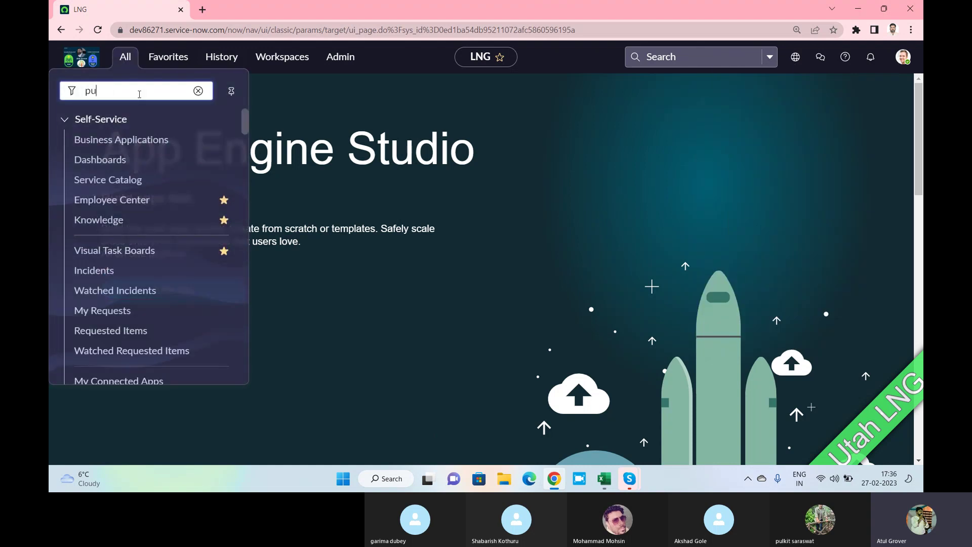
key("BackSpace")
key("BackSpace")
key("BackSpace")
key("BackSpace")
key("BackSpace")
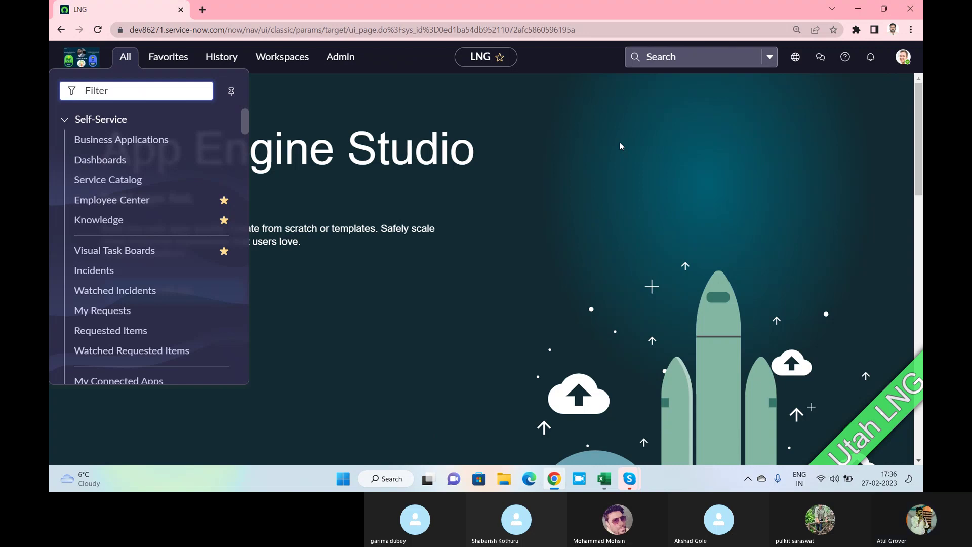
key("alt+Tab")
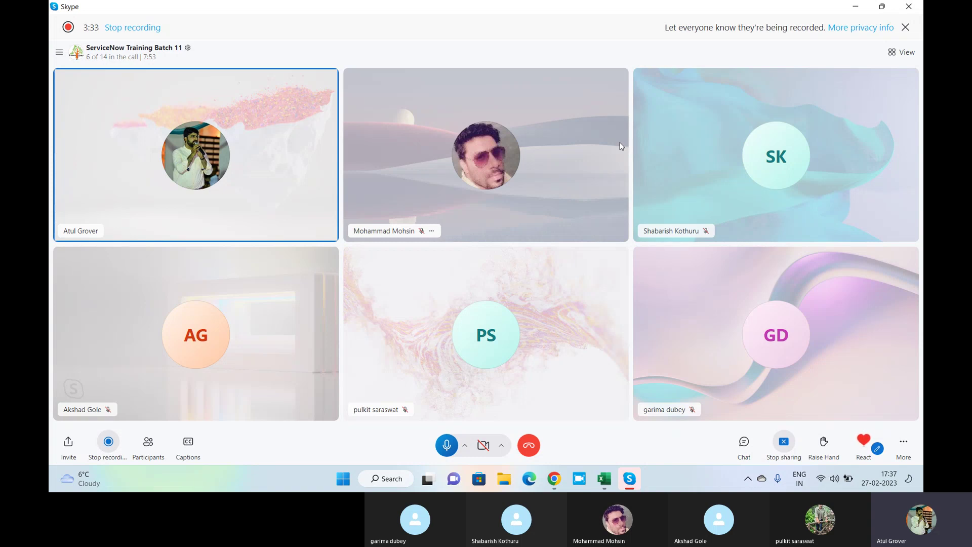
key("alt+Tab")
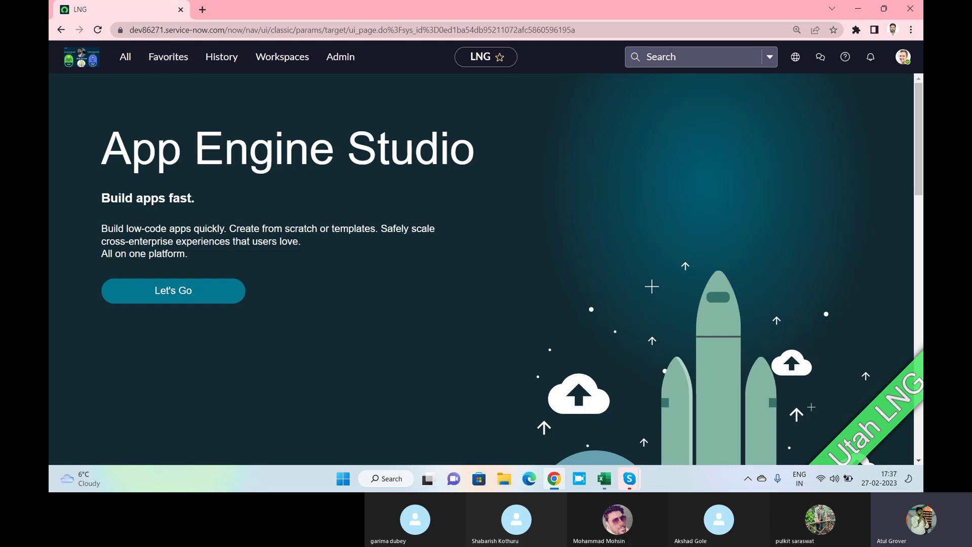
Open the instance's servlet statistics page with stats.do to examine its build information.
left_click(118, 68)
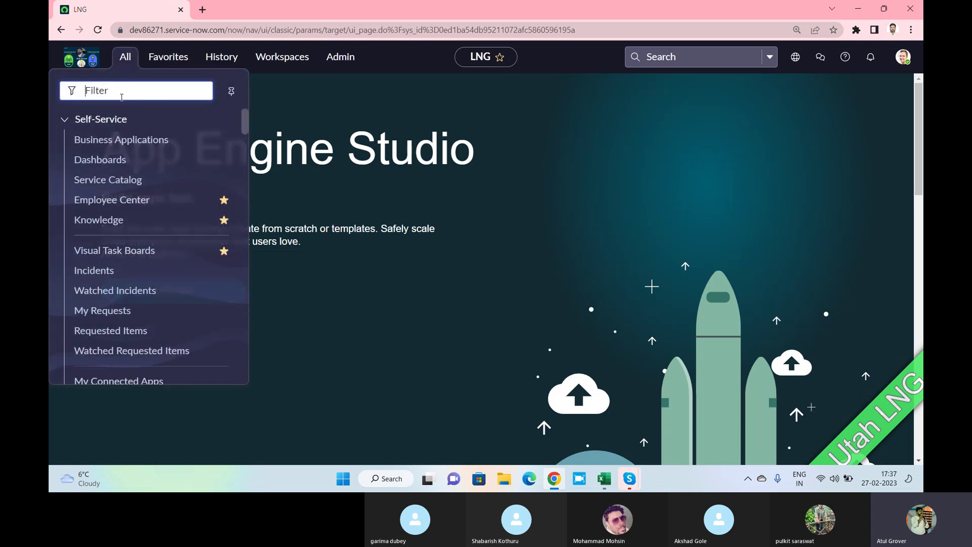
type("stats.do")
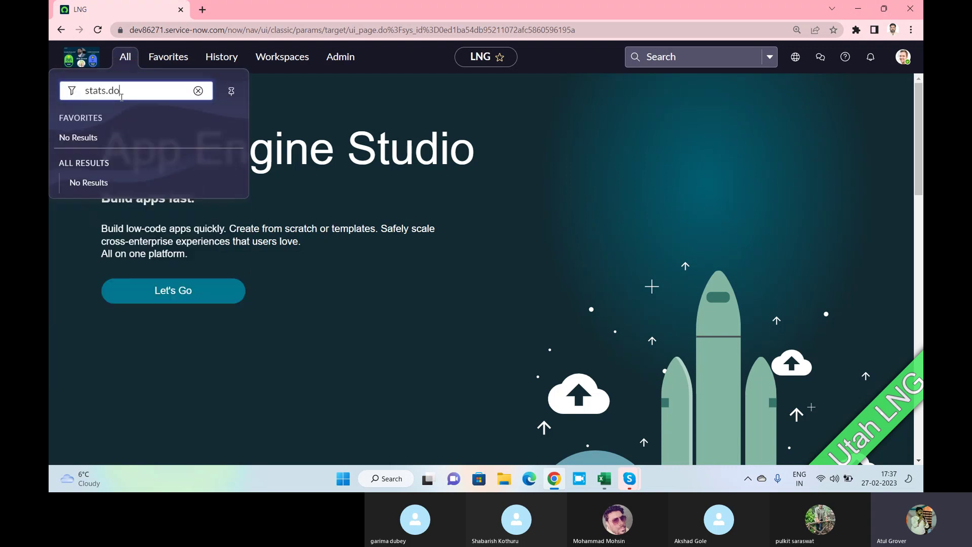
key("Return")
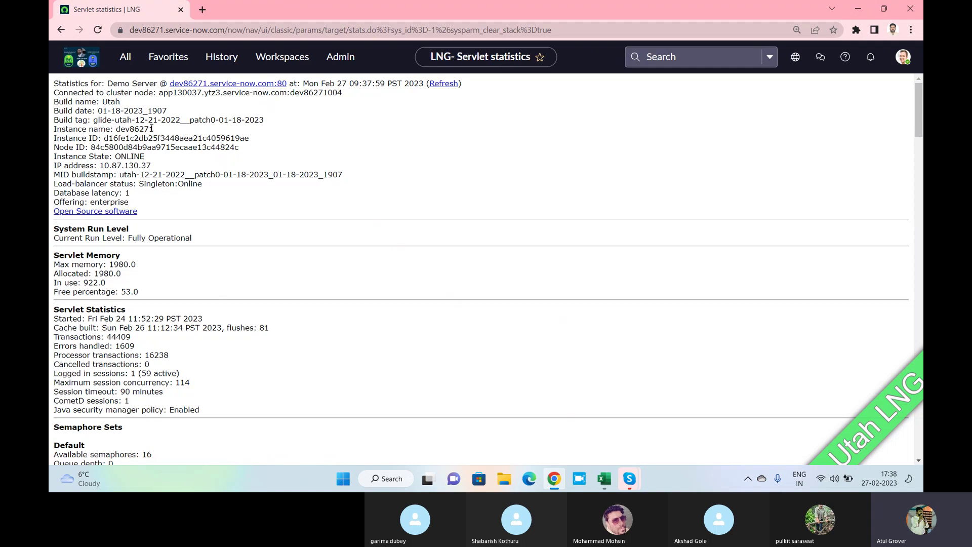
key("alt+Tab")
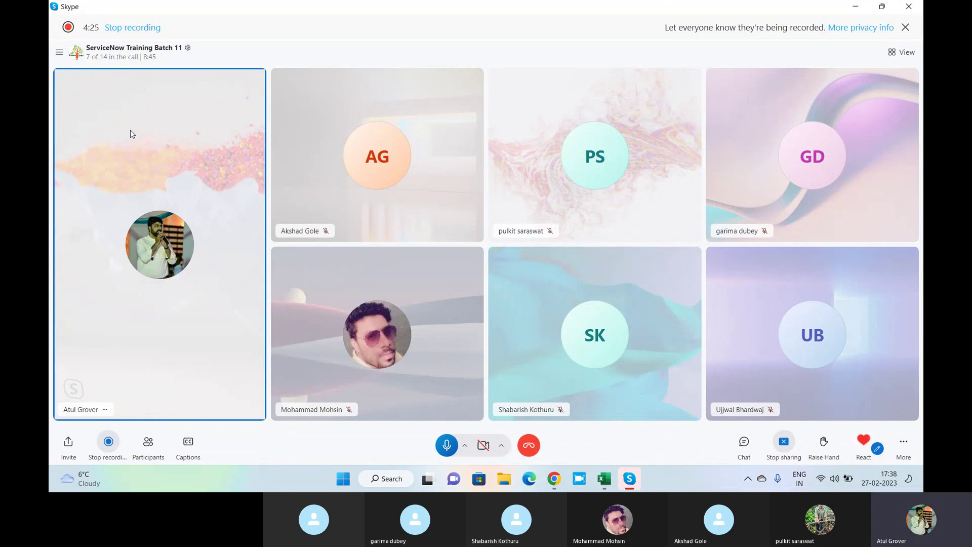
left_click(555, 479)
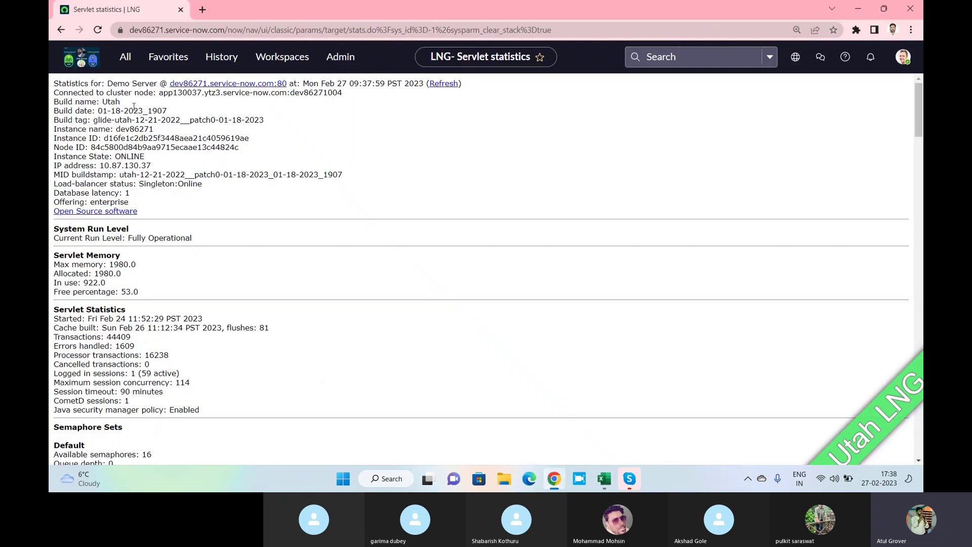
Find the Incident module by filtering the application navigator for "incident" and open a new incident record.
left_click(125, 57)
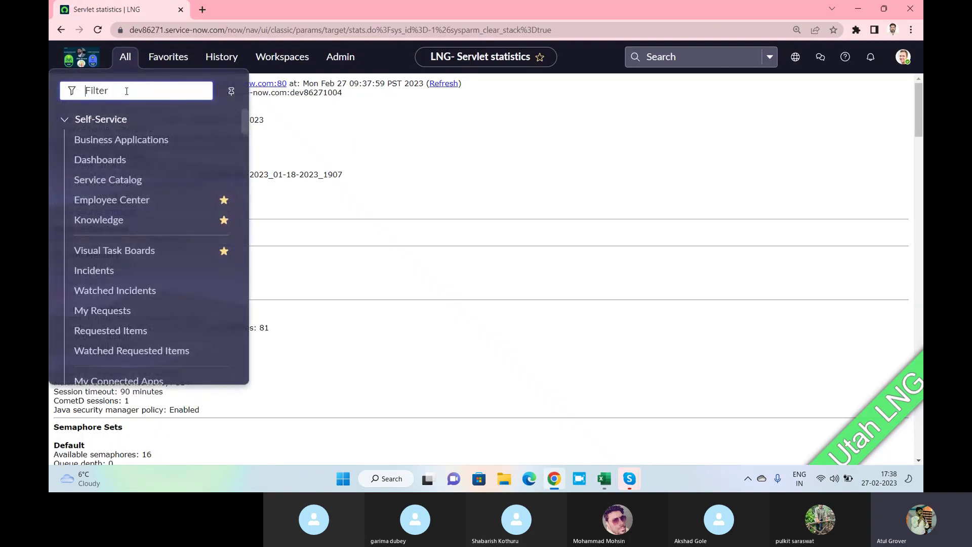
type("icnide")
key("BackSpace")
key("BackSpace")
key("BackSpace")
key("BackSpace")
key("BackSpace")
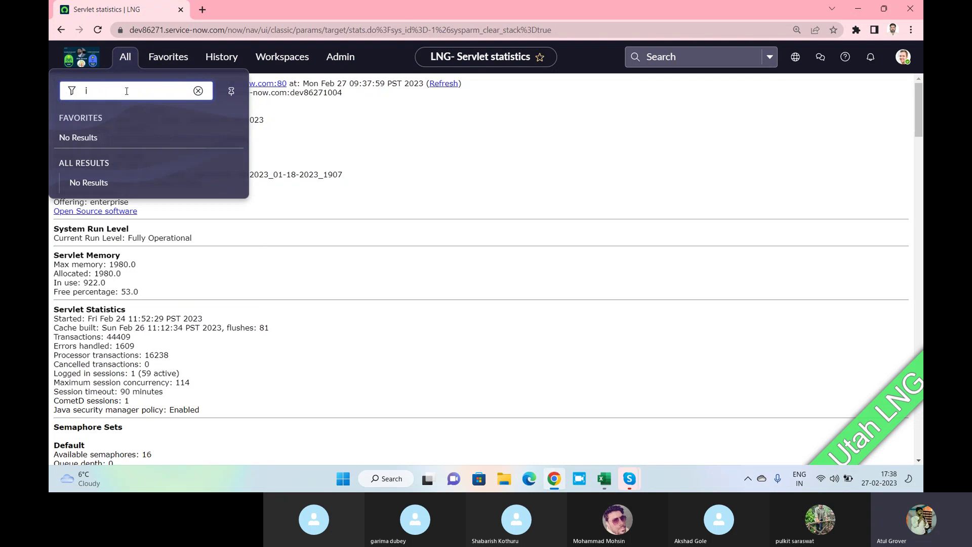
type("ncident")
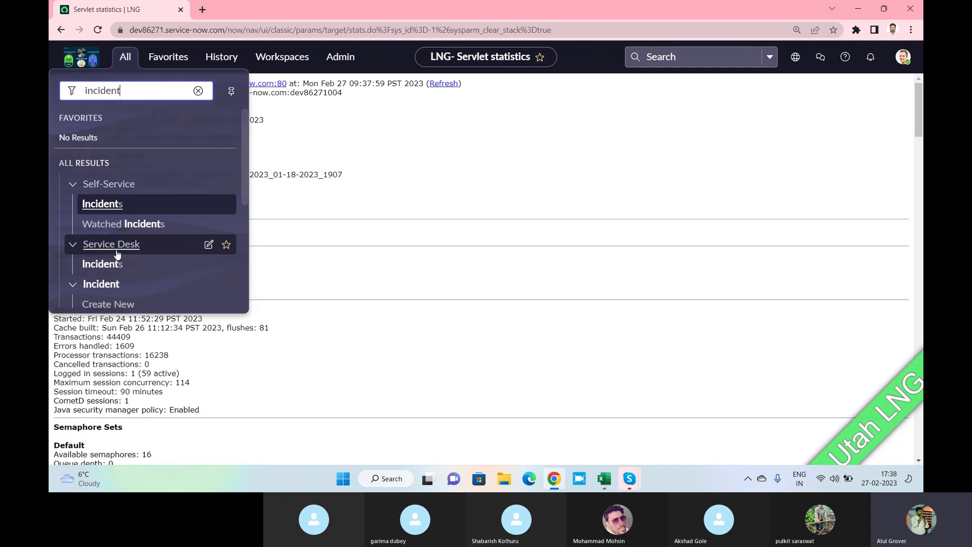
scroll(117, 253, "down", 2)
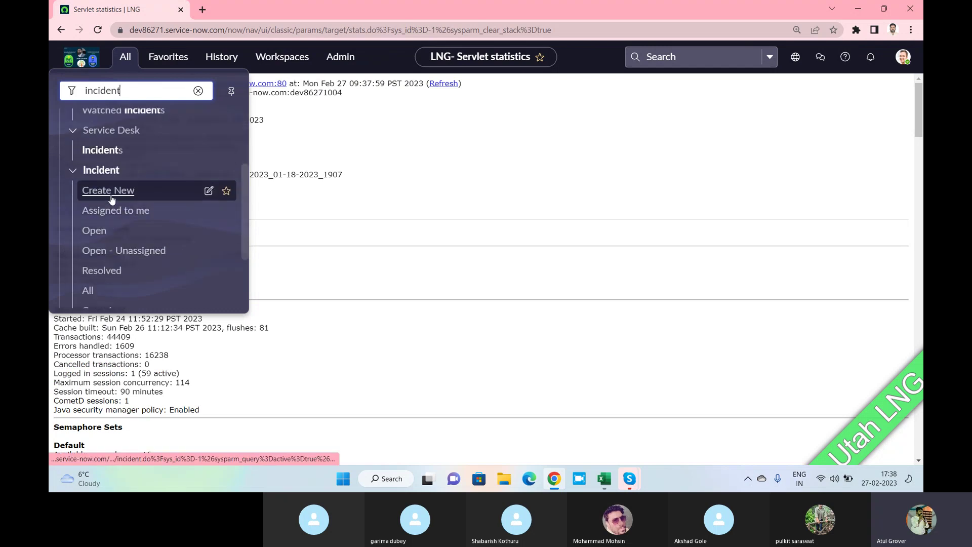
left_click(112, 198)
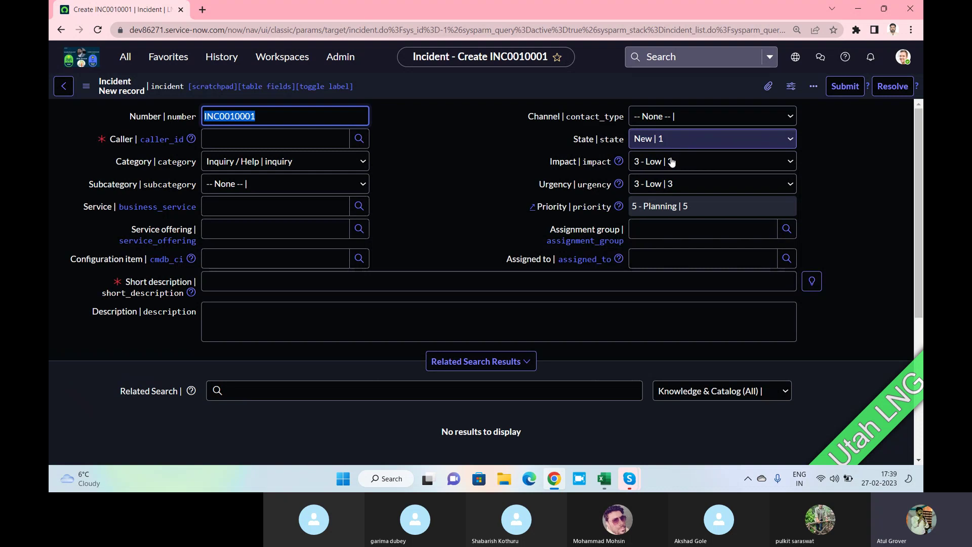
Set the new incident's impact to 1 - High and its urgency to 2 - Medium.
left_click(671, 161)
left_click(663, 177)
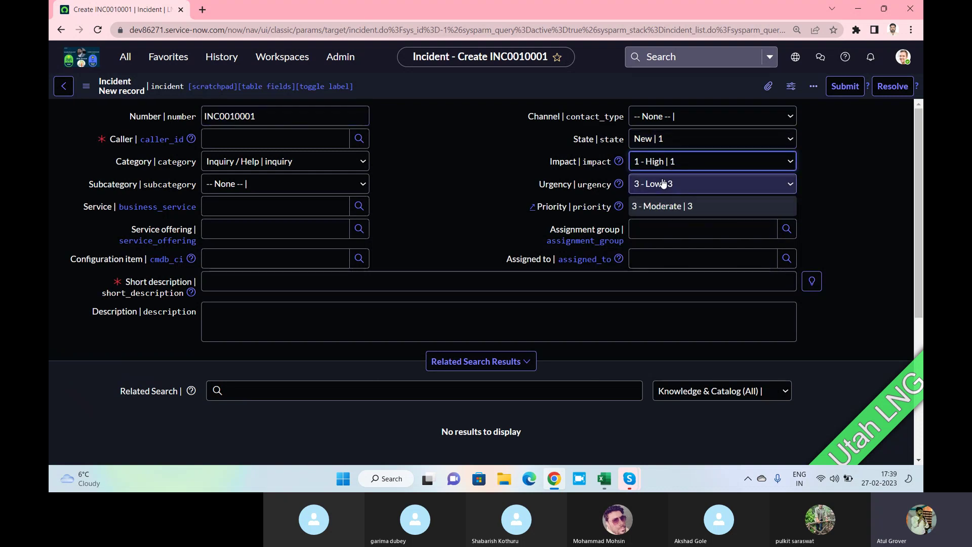
left_click(663, 183)
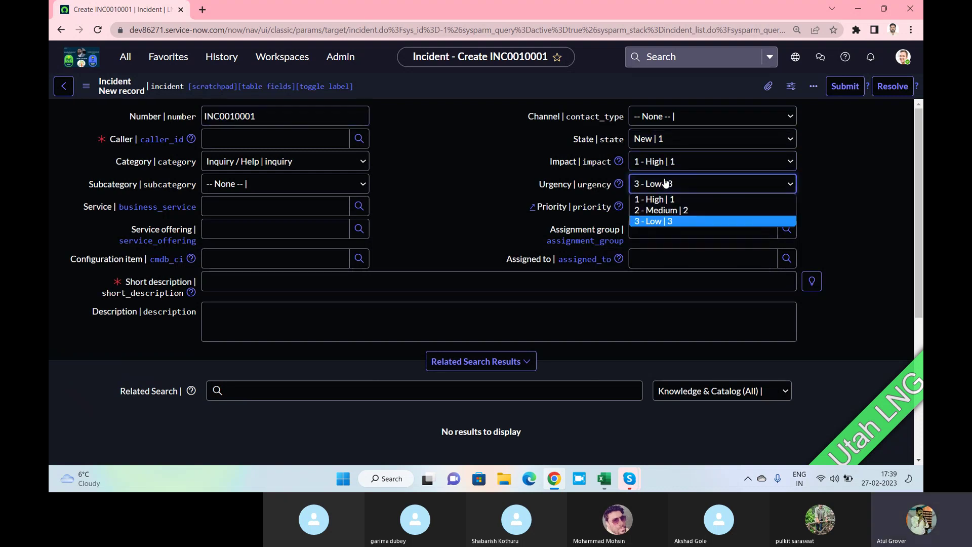
left_click(668, 209)
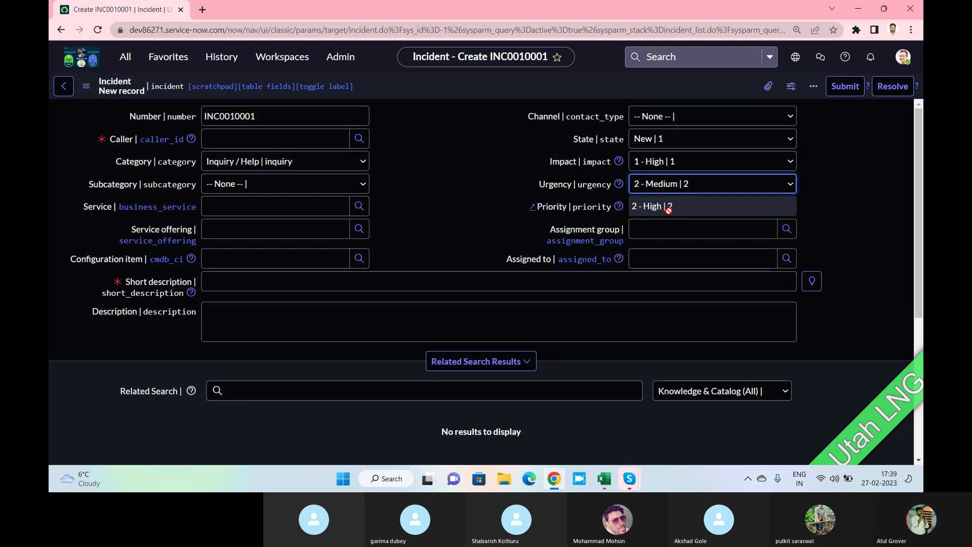
left_click(682, 208)
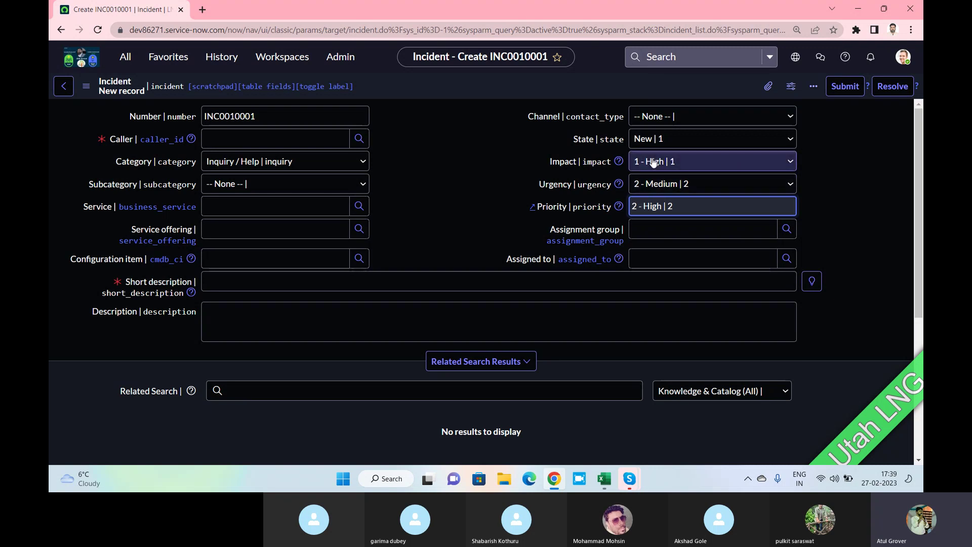
Choose Inquiry / Help as the incident's category and Antivirus as its subcategory.
left_click(271, 162)
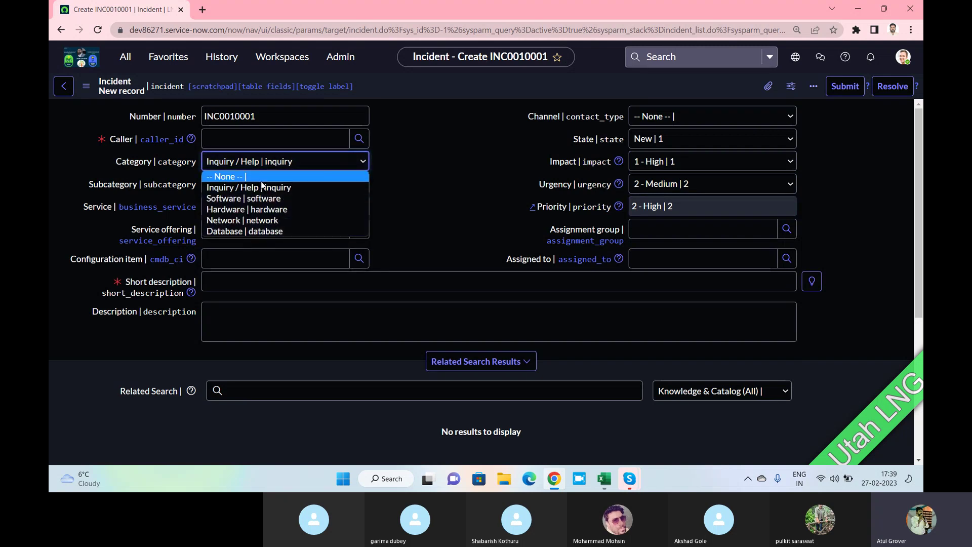
left_click(259, 187)
left_click(249, 185)
left_click(236, 207)
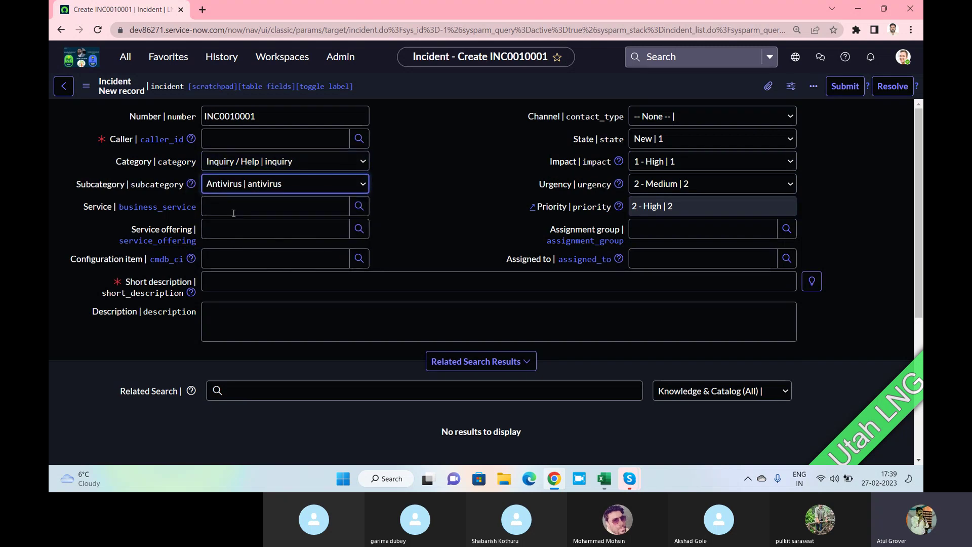
Filter the application navigator for "data loo", leave the unsaved incident for Data Lookup Definitions and open the Priority Lookup definition.
left_click(720, 228)
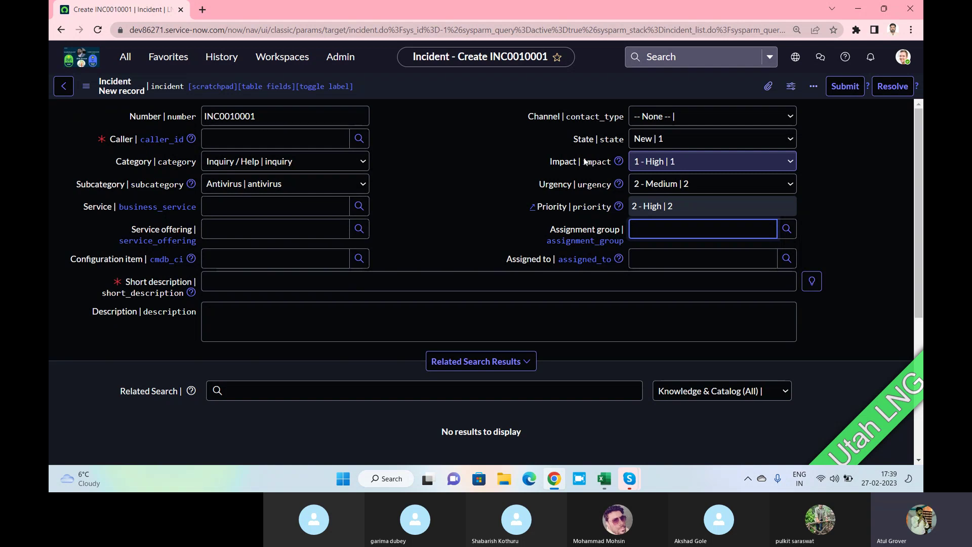
left_click(125, 65)
type("data")
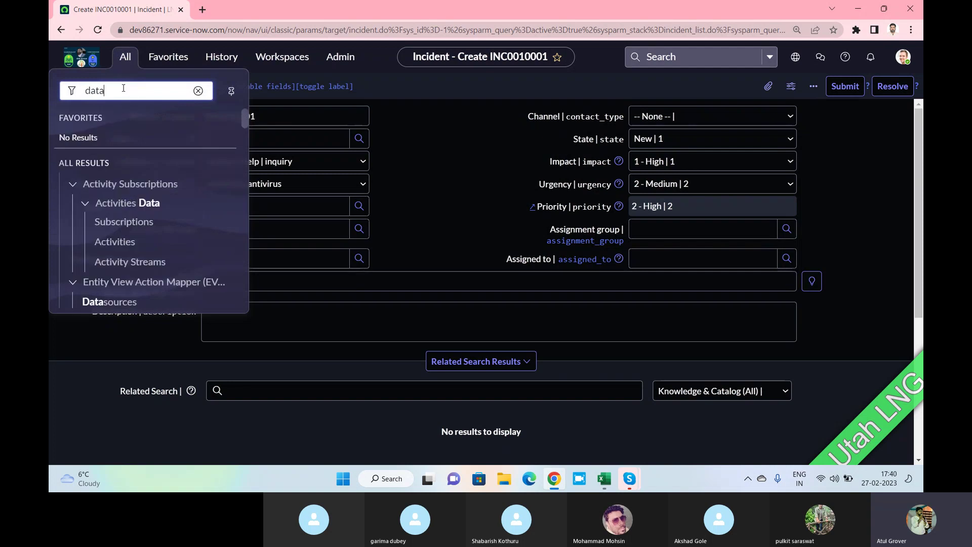
type(" loo")
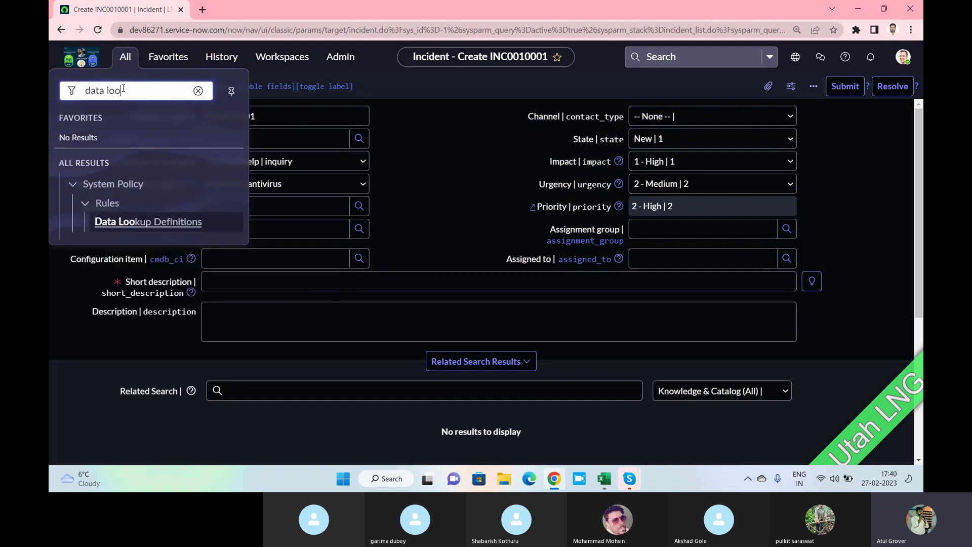
left_click(149, 222)
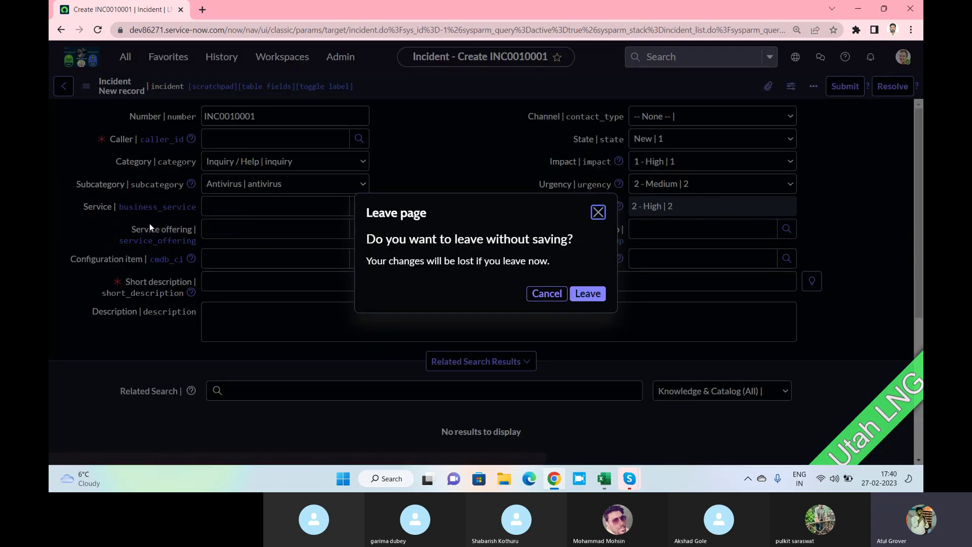
left_click(580, 294)
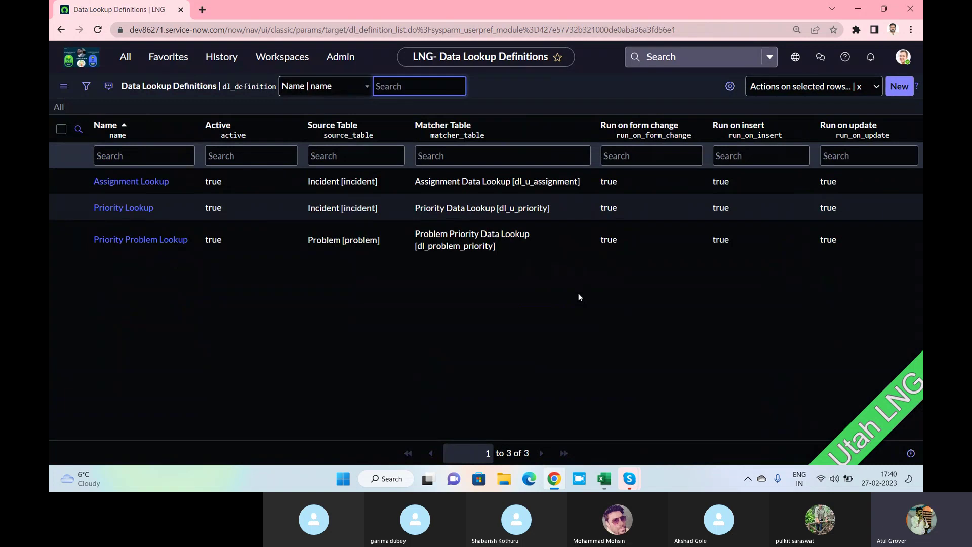
left_click(182, 186)
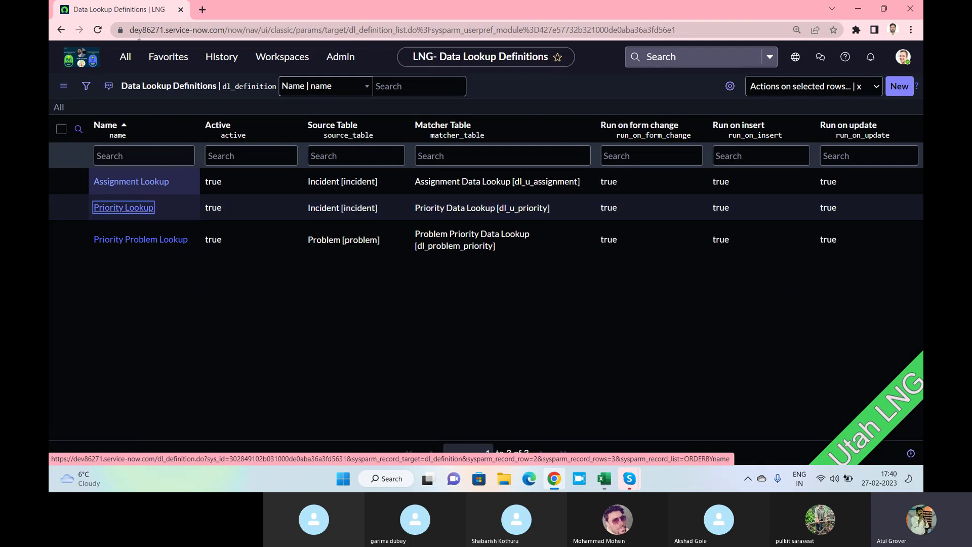
Load the instance in a new browser tab and create a new incident by filtering the application navigator for "inciden".
left_click(202, 12)
key("ctrl+v")
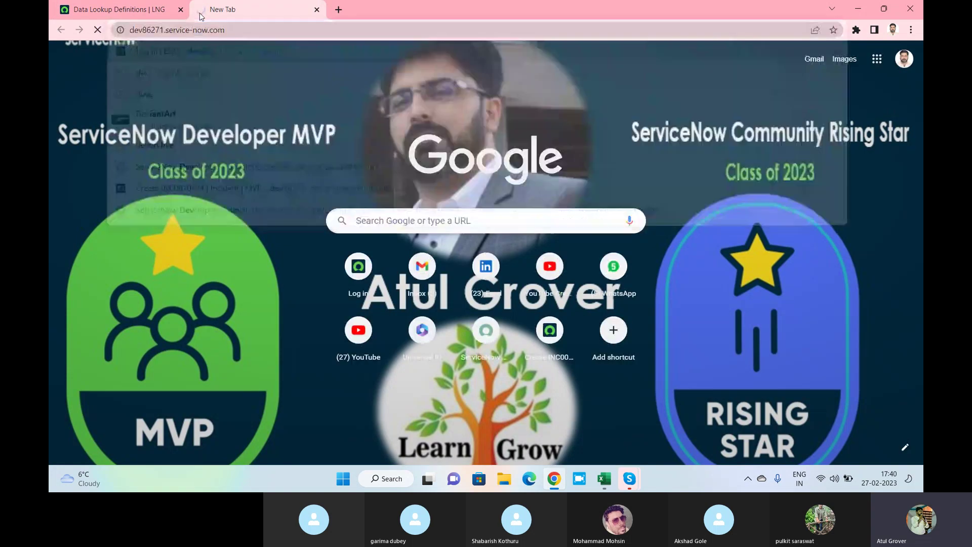
key("Return")
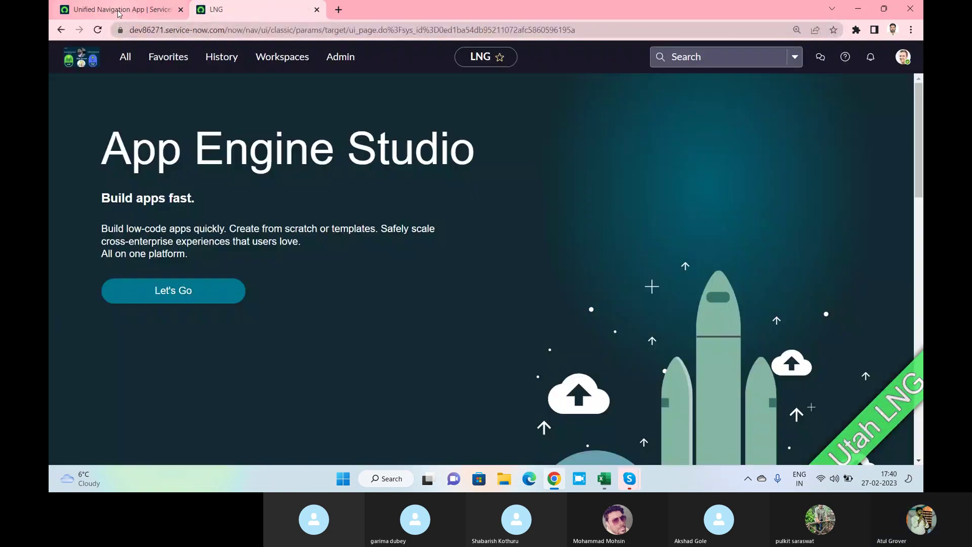
left_click(122, 57)
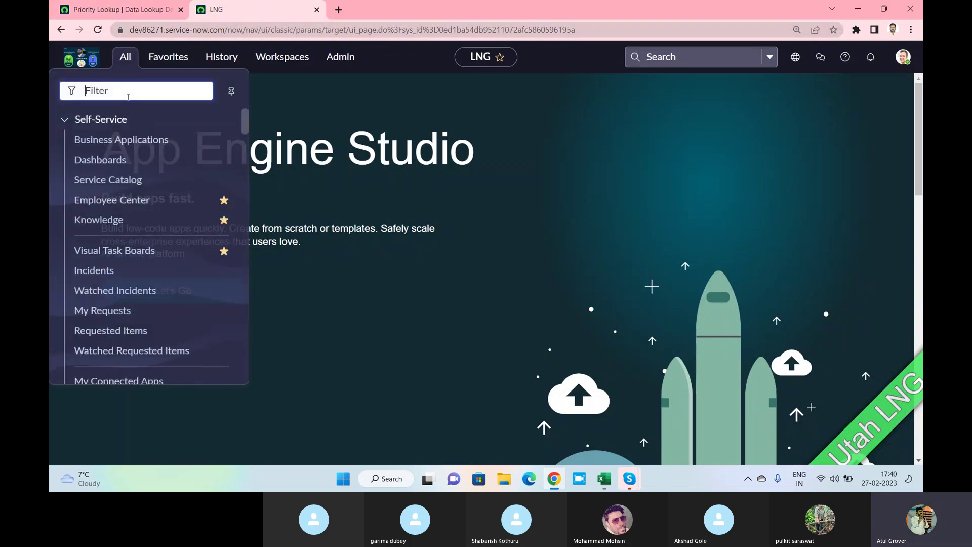
type("inciden")
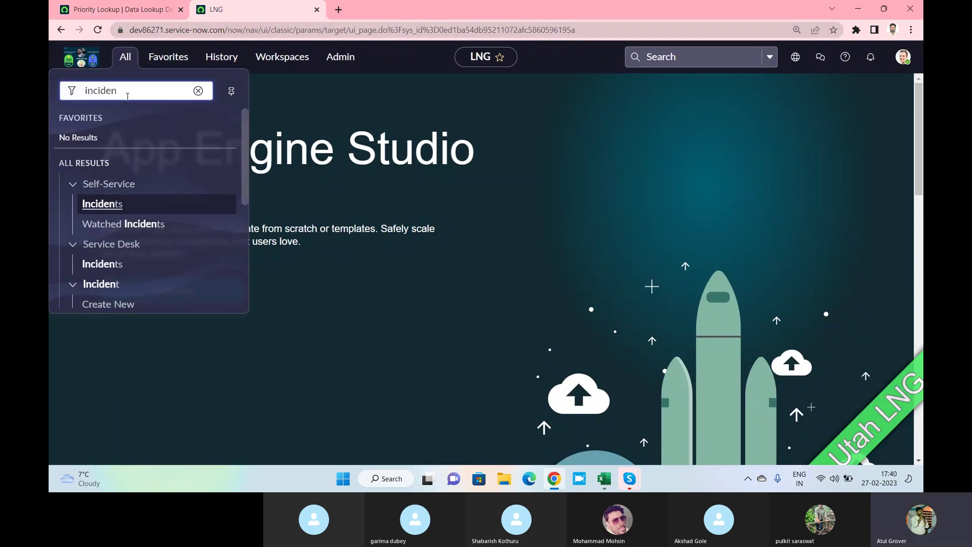
type("r")
key("BackSpace")
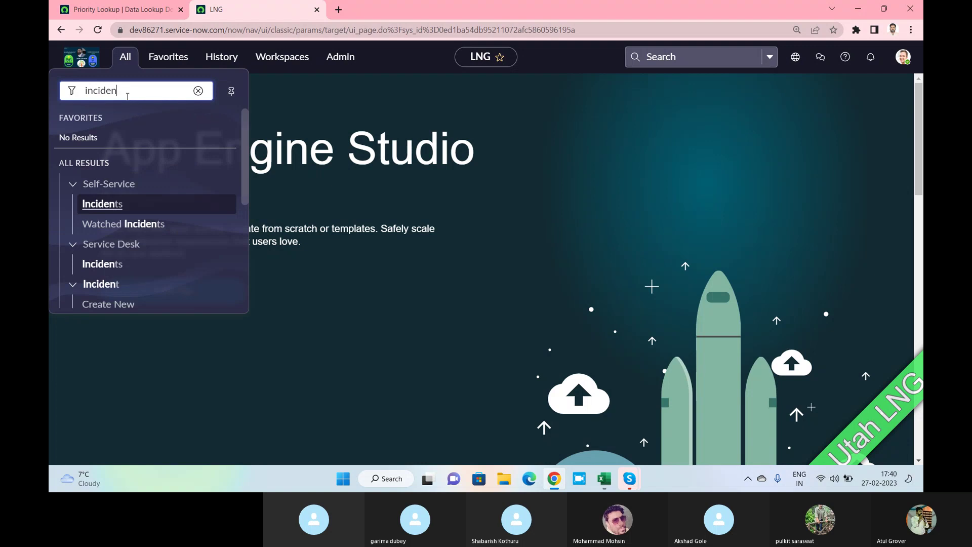
left_click(111, 304)
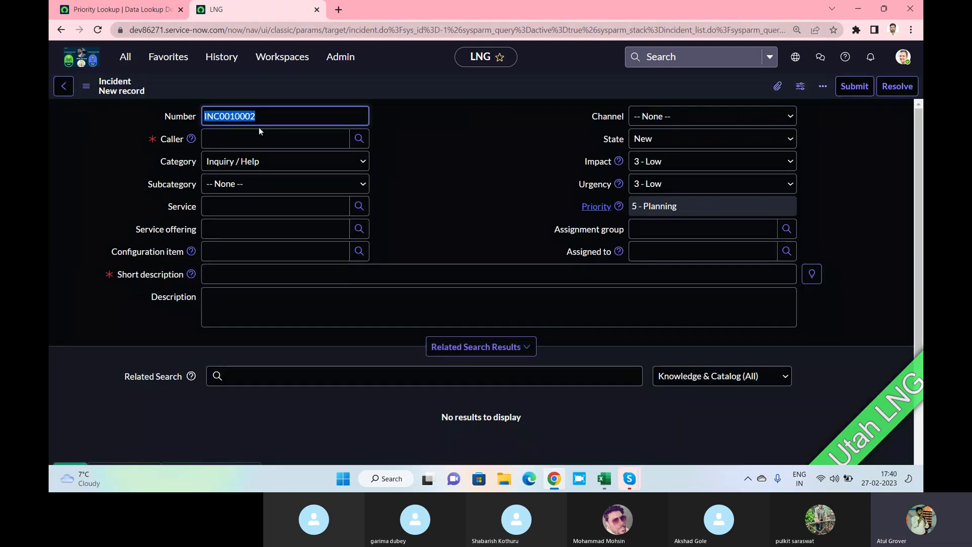
Set the new incident's impact to 1 - High and its urgency to 1 - High.
left_click(663, 162)
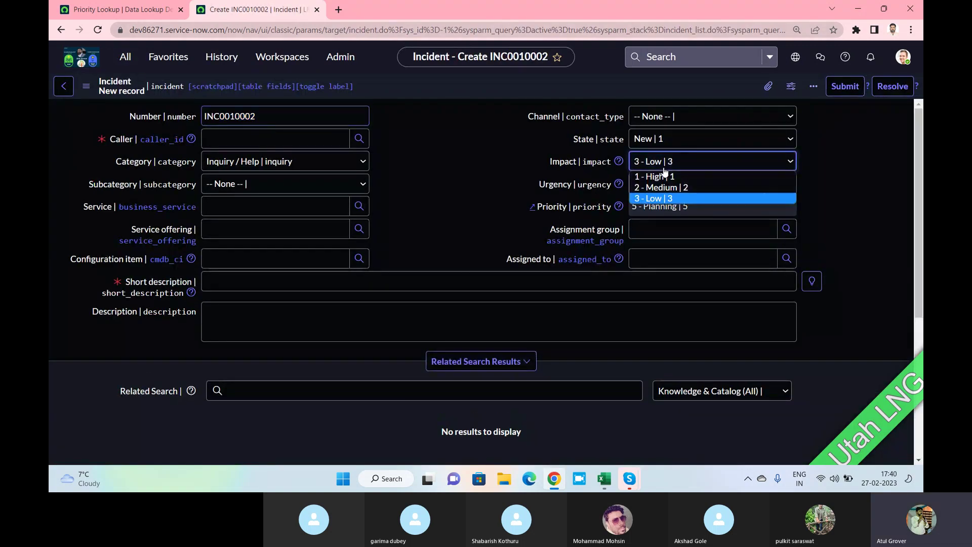
left_click(660, 177)
left_click(659, 185)
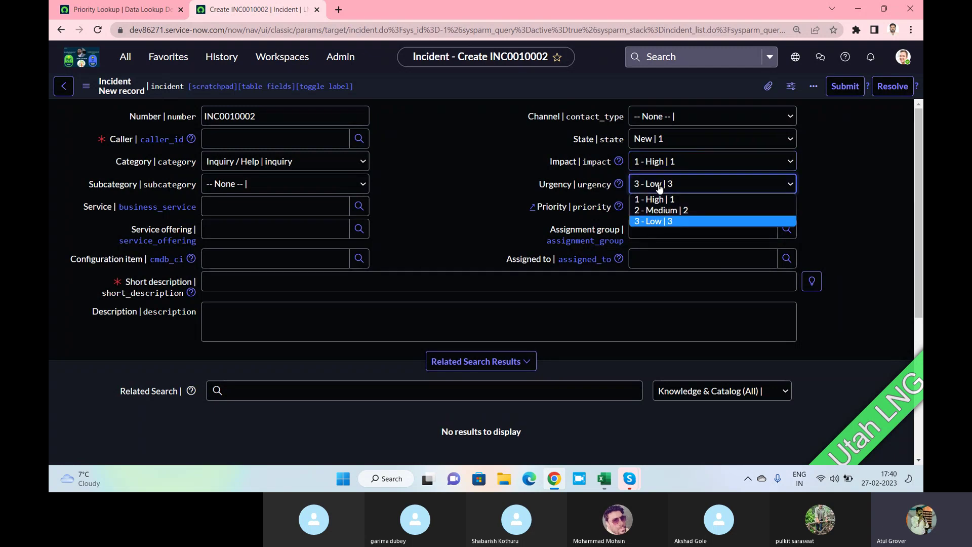
left_click(653, 199)
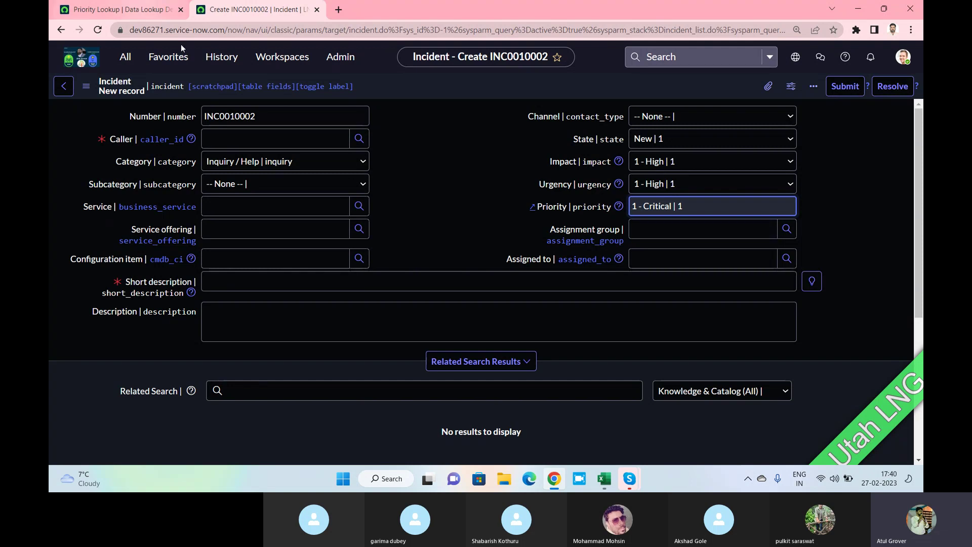
Examine the Priority Lookup definition's matcher and setter field definitions and compare them with the incident form's fields.
left_click(76, 7)
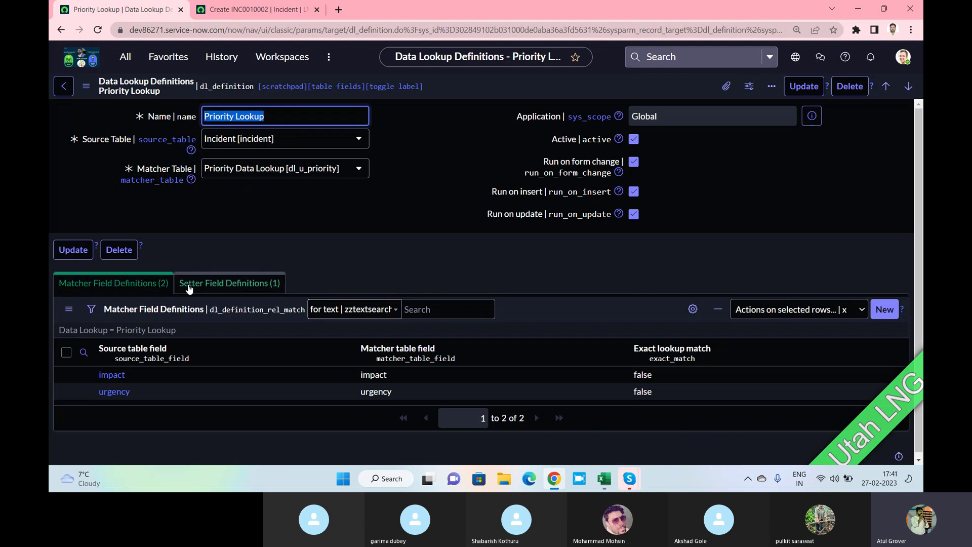
left_click(253, 9)
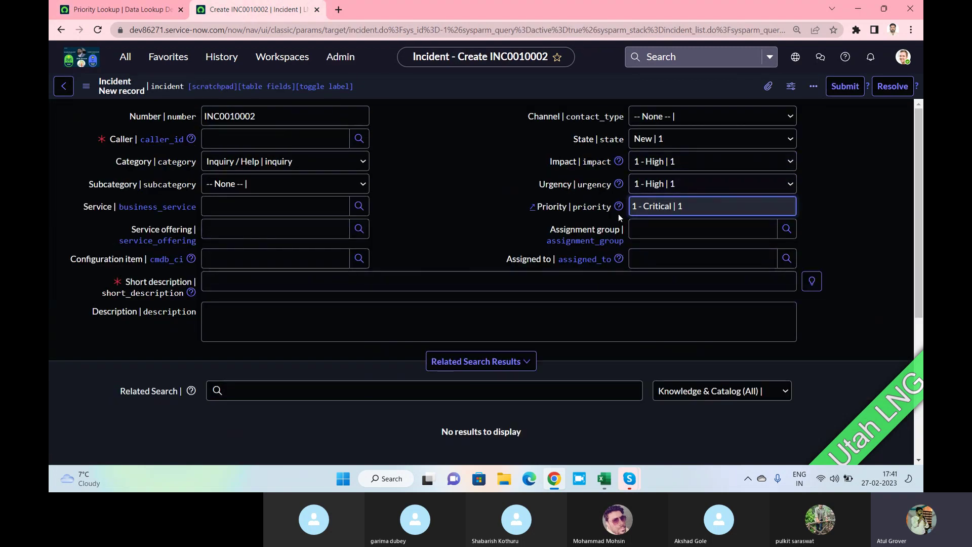
left_click(152, 10)
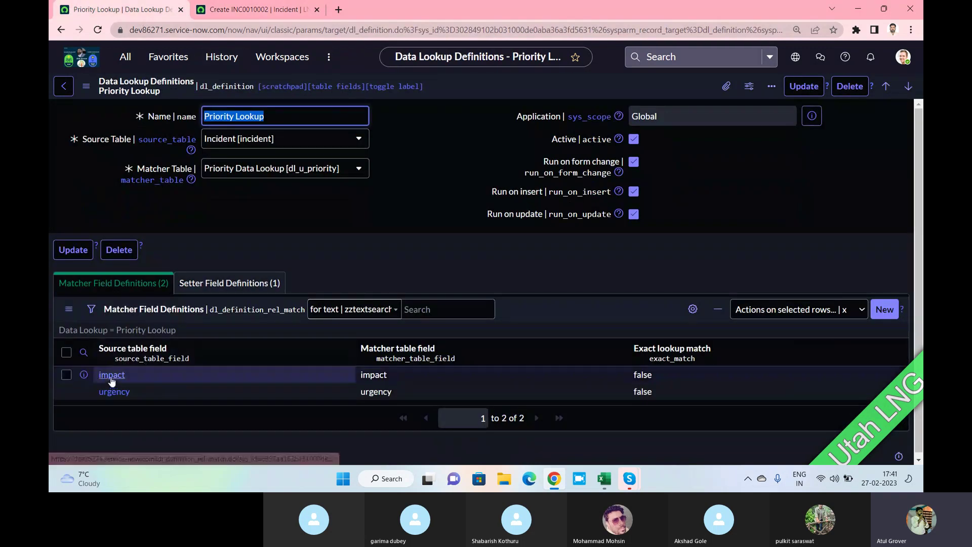
left_click(229, 283)
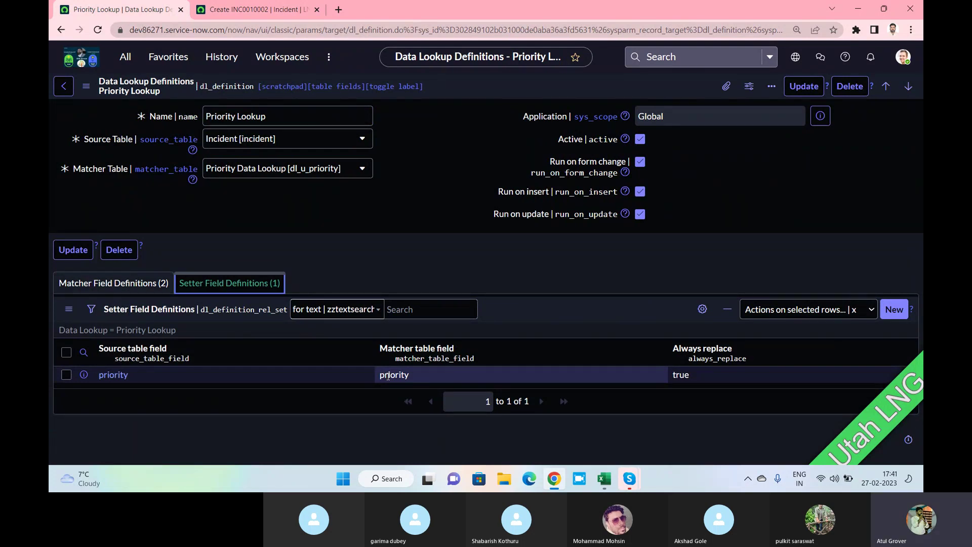
left_click(253, 9)
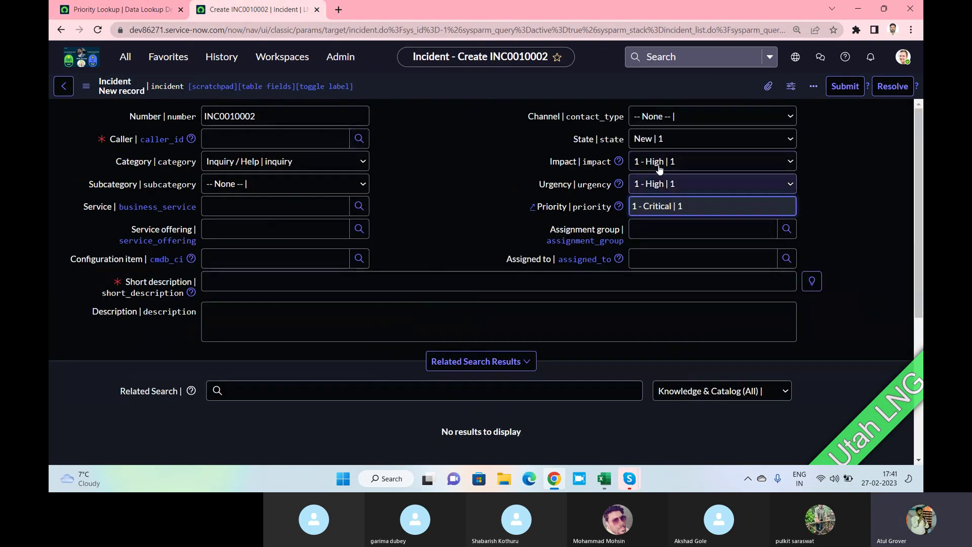
Change the incident's impact to 2 - Medium and its urgency to 2 - Medium.
left_click(667, 169)
left_click(666, 168)
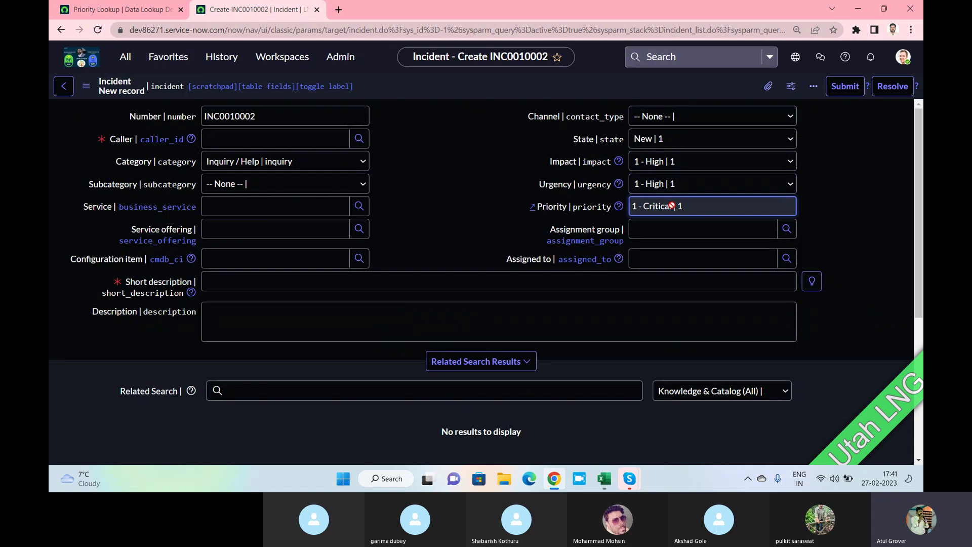
left_click(663, 169)
left_click(663, 187)
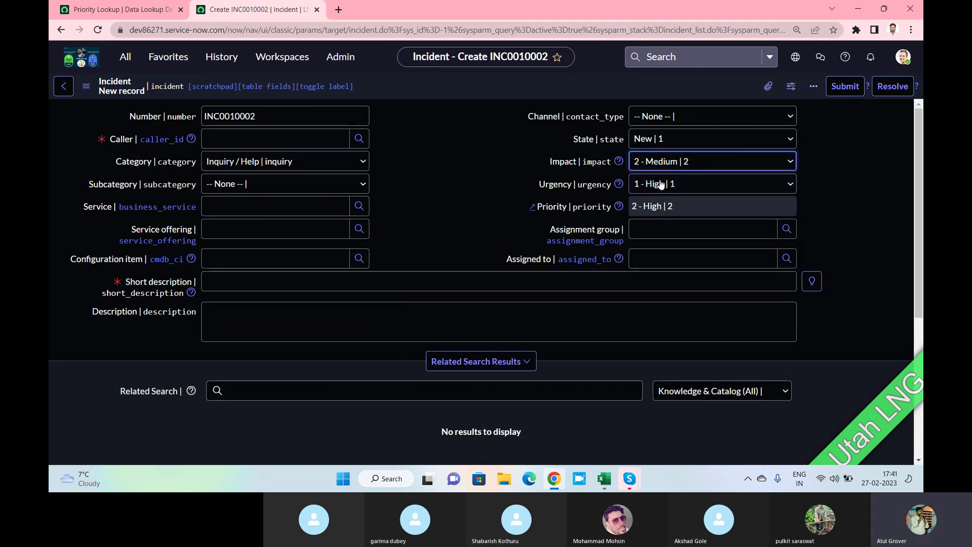
left_click(664, 183)
left_click(676, 207)
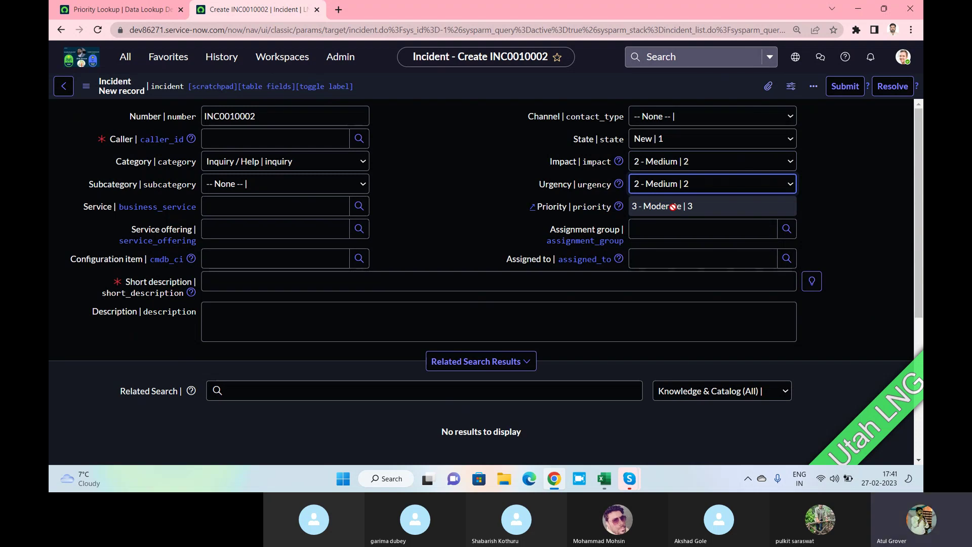
From the Priority Lookup definition, open the matcher table's record list by entering dl_u_priority.LIST in the application navigator.
left_click(117, 9)
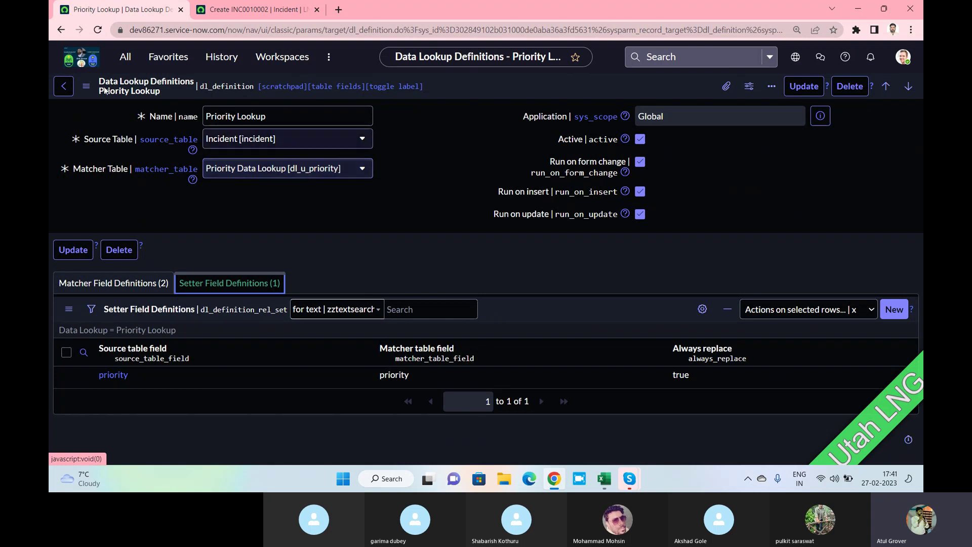
left_click(125, 56)
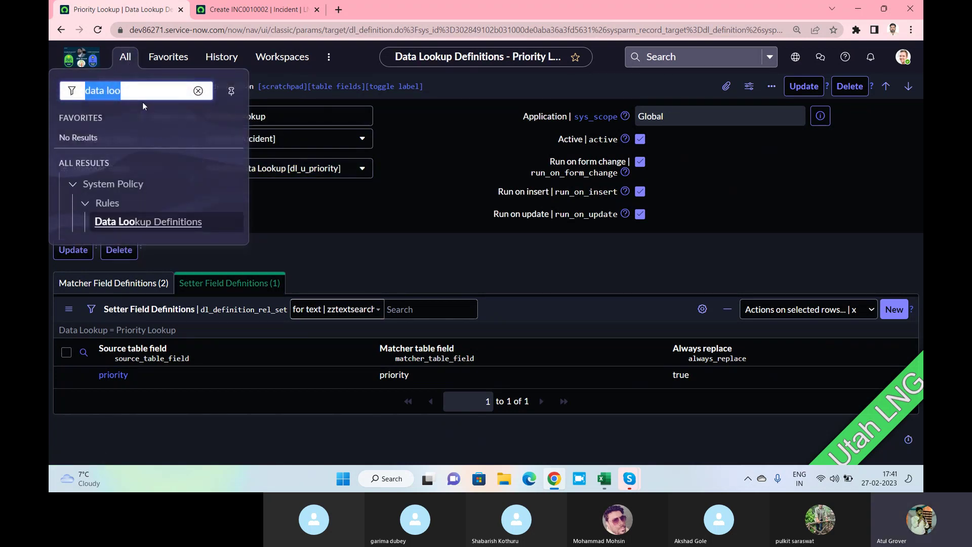
type("dl_u_prip")
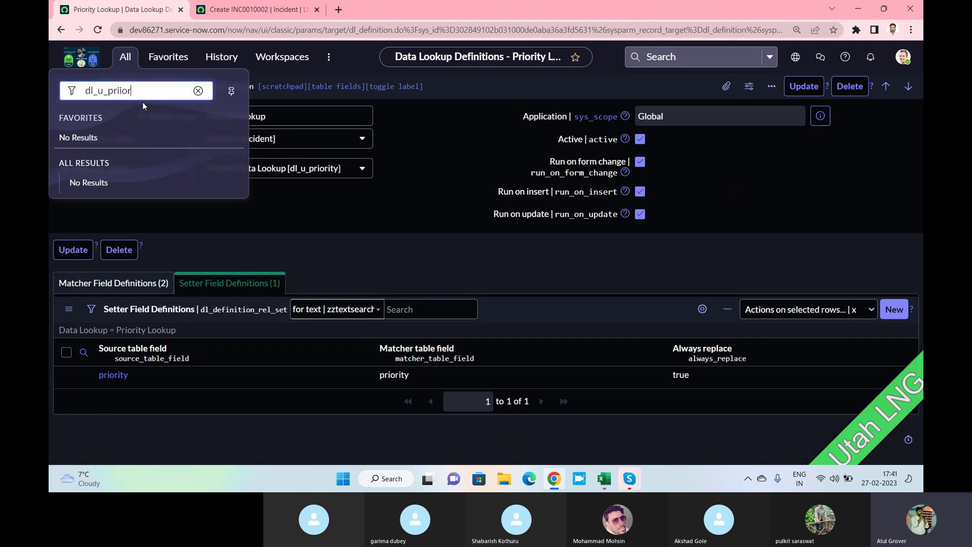
type("ority.LI")
key("BackSpace")
key("alt+Tab")
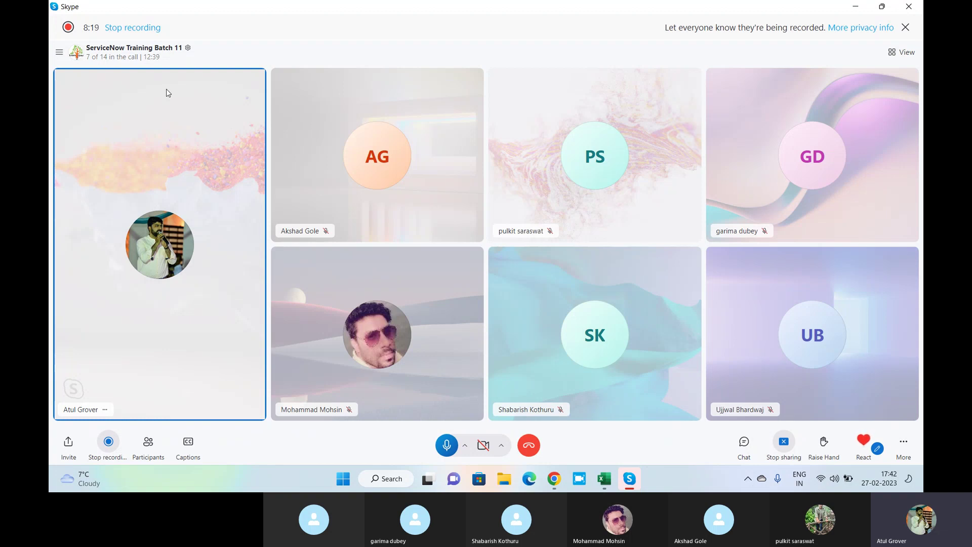
key("alt+Tab")
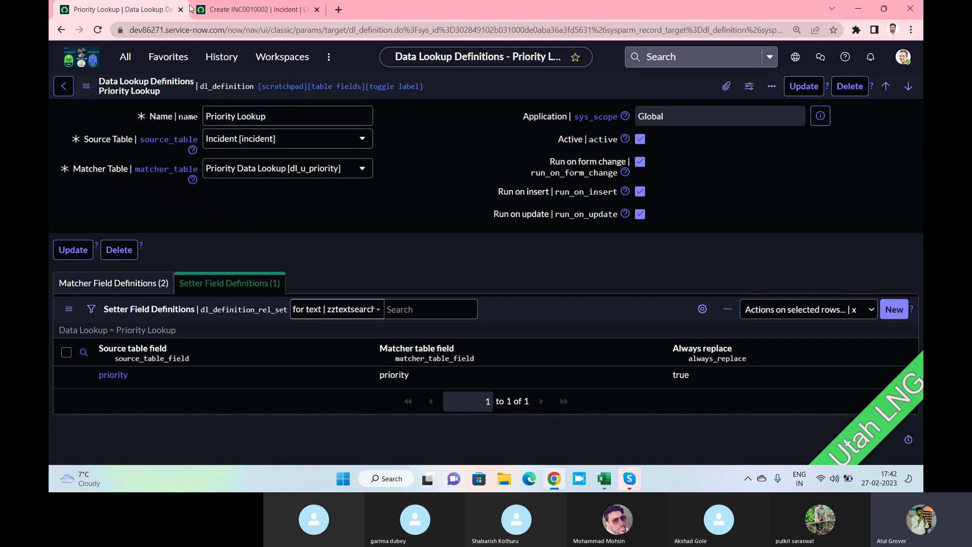
left_click(125, 57)
left_click(175, 94)
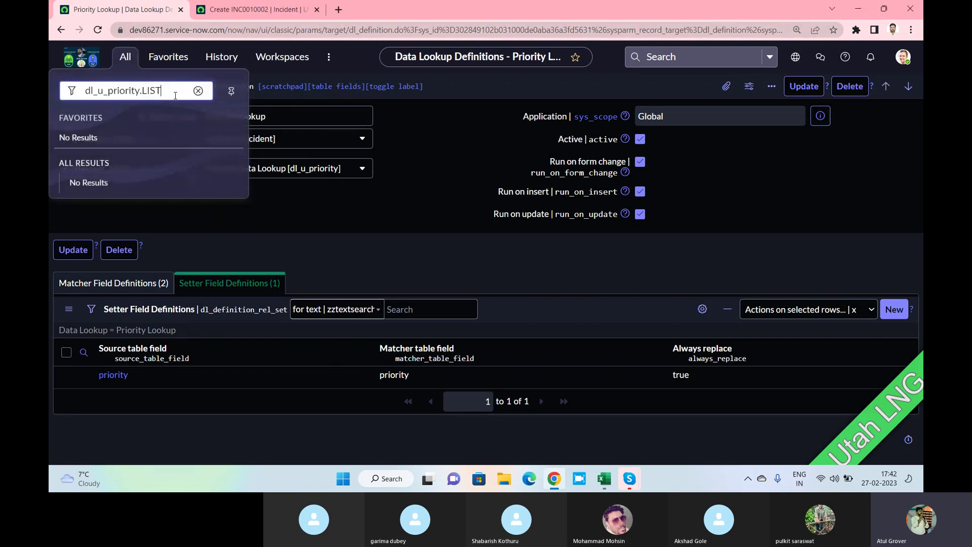
key("Return")
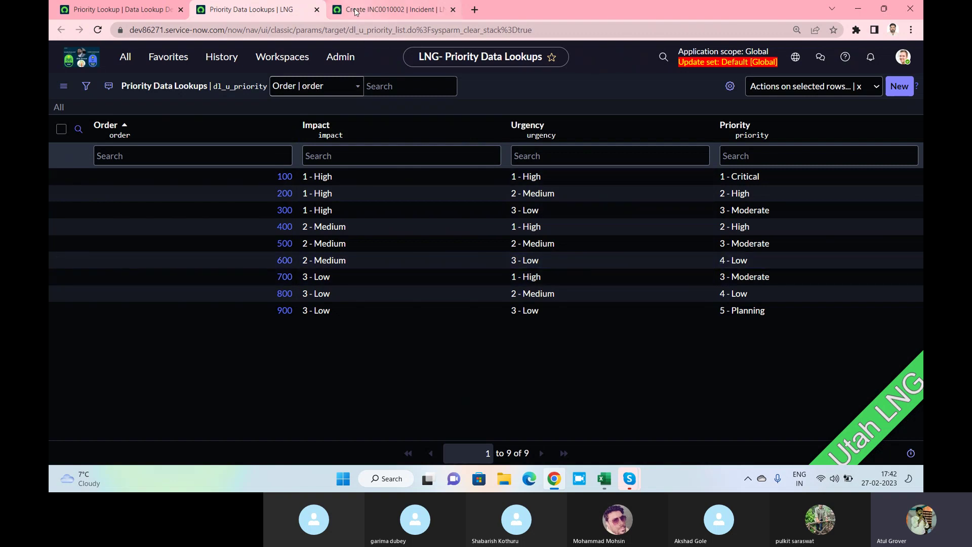
Return to the new incident form and set its urgency to 3 - Low.
left_click(377, 10)
left_click(667, 186)
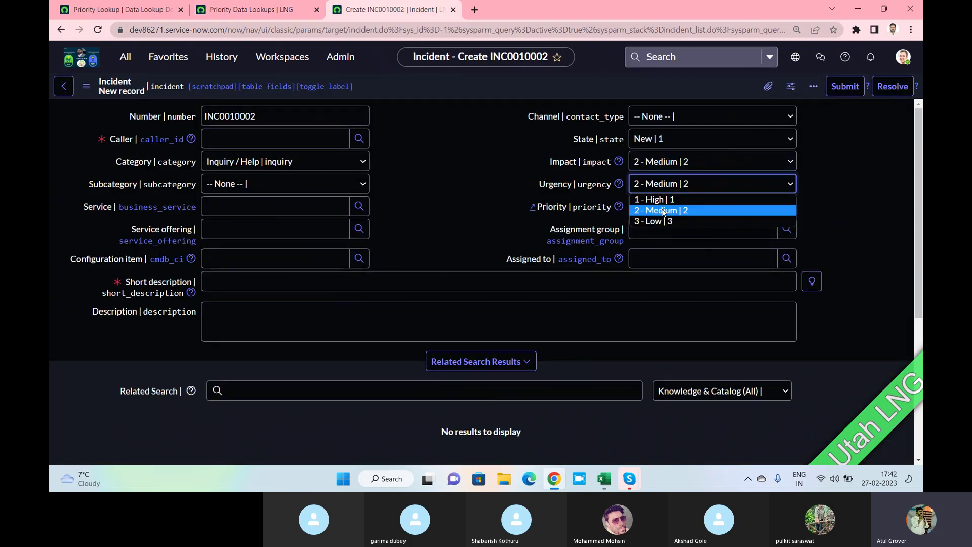
left_click(663, 220)
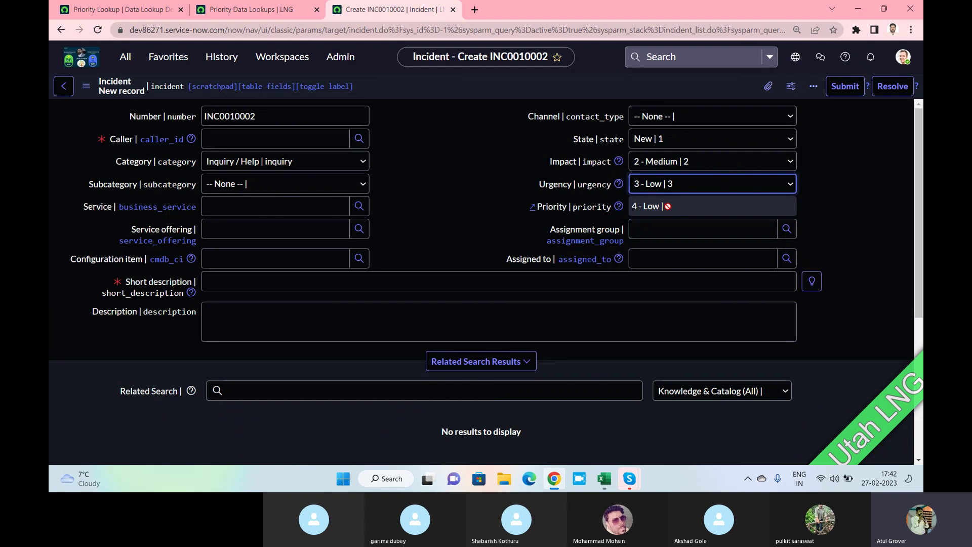
Open the dl_u_priority table's configuration from a new lookup record and copy its Extends table value, Data Lookup Matcher Rules.
left_click(249, 9)
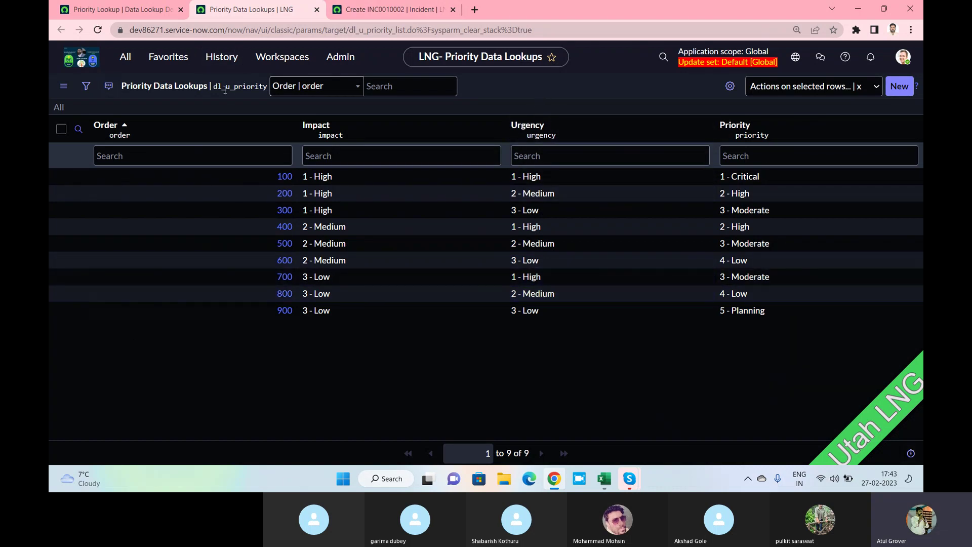
left_click(900, 87)
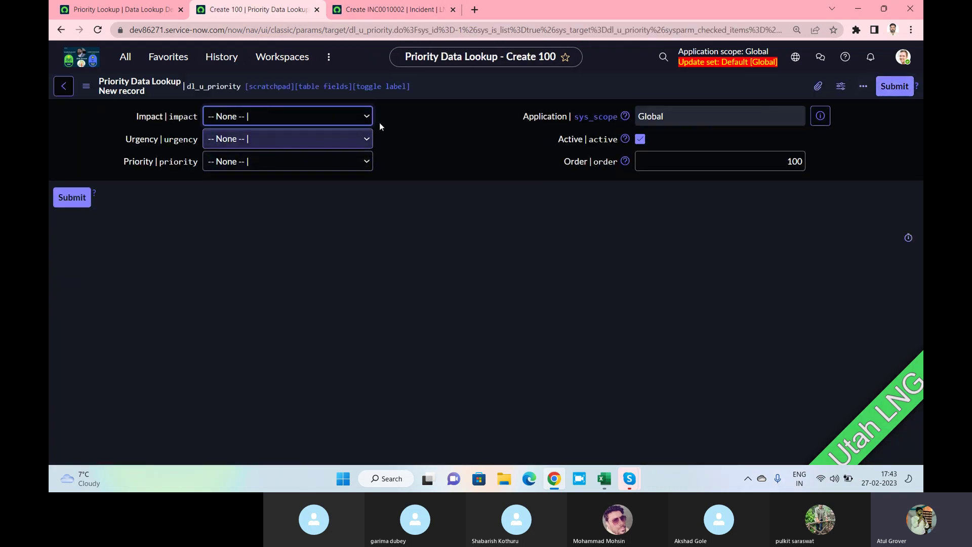
right_click(441, 79)
mouse_move(498, 107)
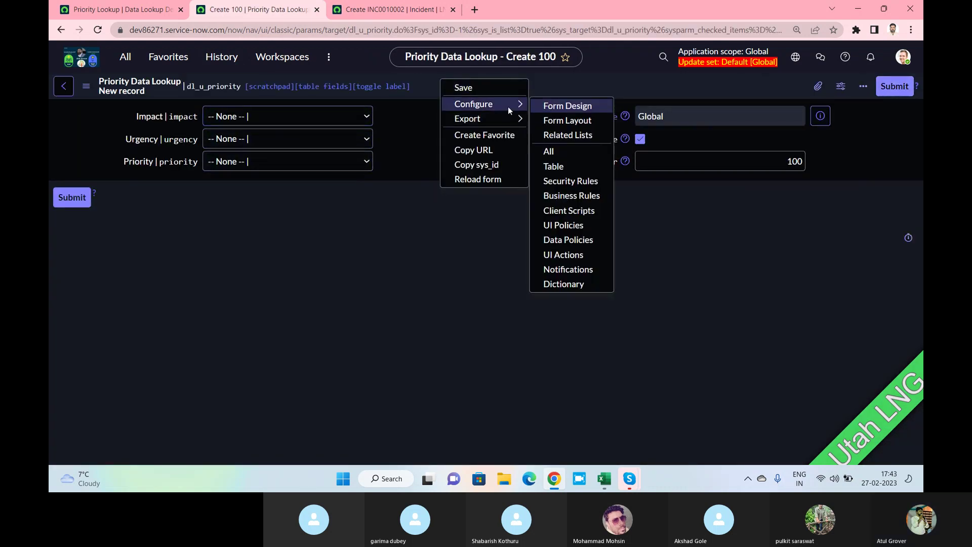
left_click(562, 165)
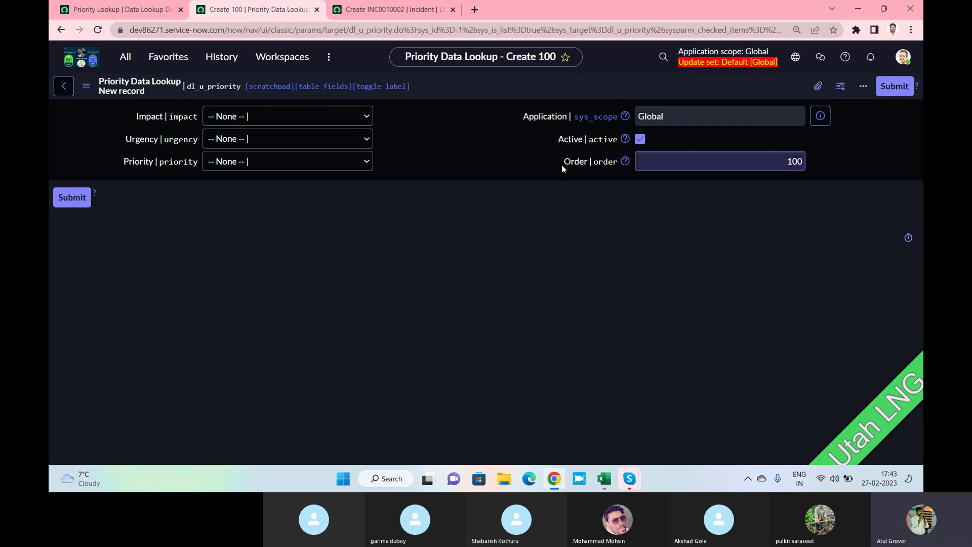
left_click(270, 115)
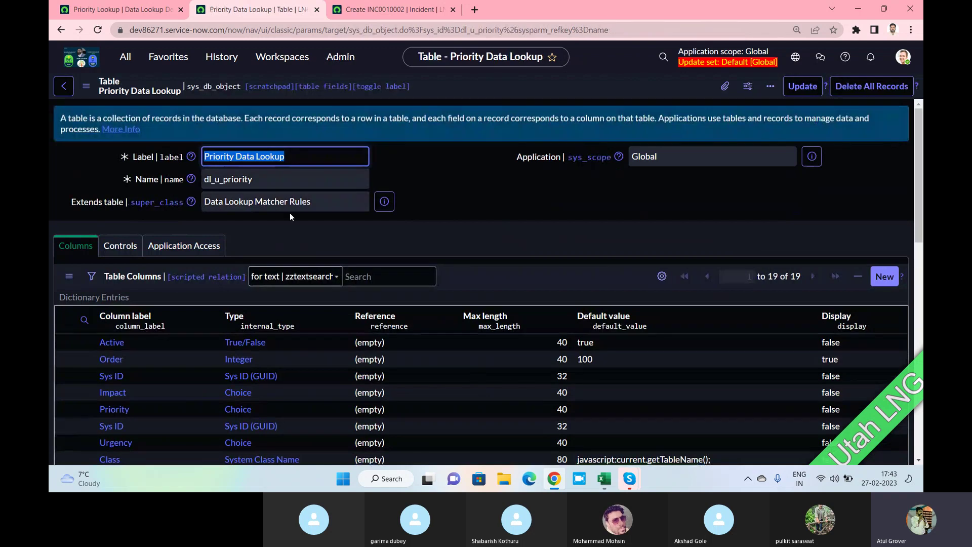
left_click_drag(314, 202, 206, 201)
key("ctrl+c")
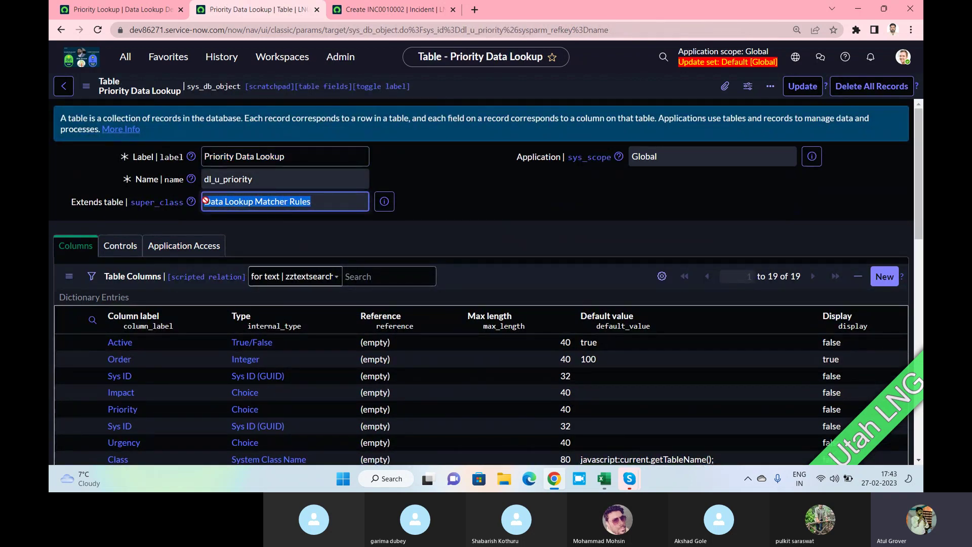
Filter the application navigator for tables.
left_click(125, 56)
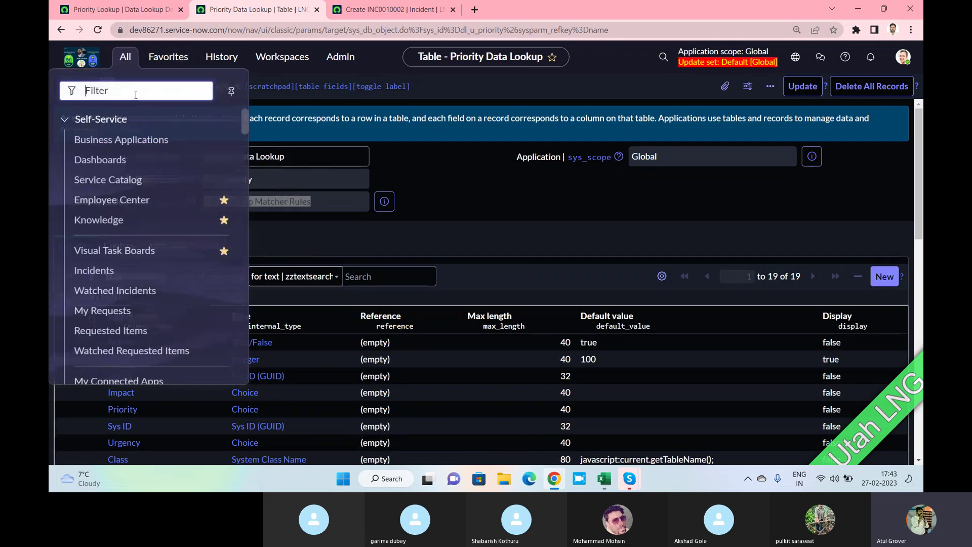
type("tavble")
key("BackSpace")
key("BackSpace")
key("BackSpace")
key("BackSpace")
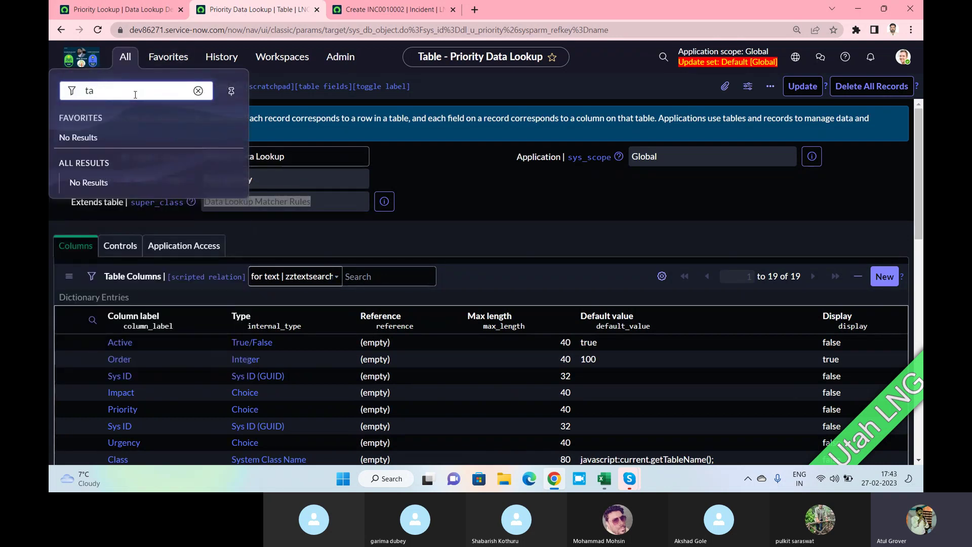
type("bles")
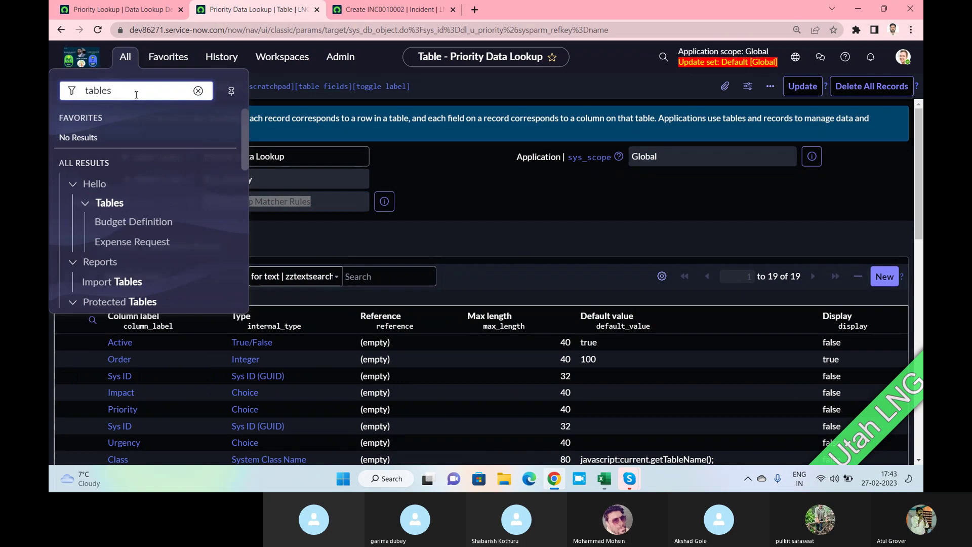
Examine the Caller and Assignment group fields on the new incident form, and revisit the Priority Lookup definition.
left_click(365, 11)
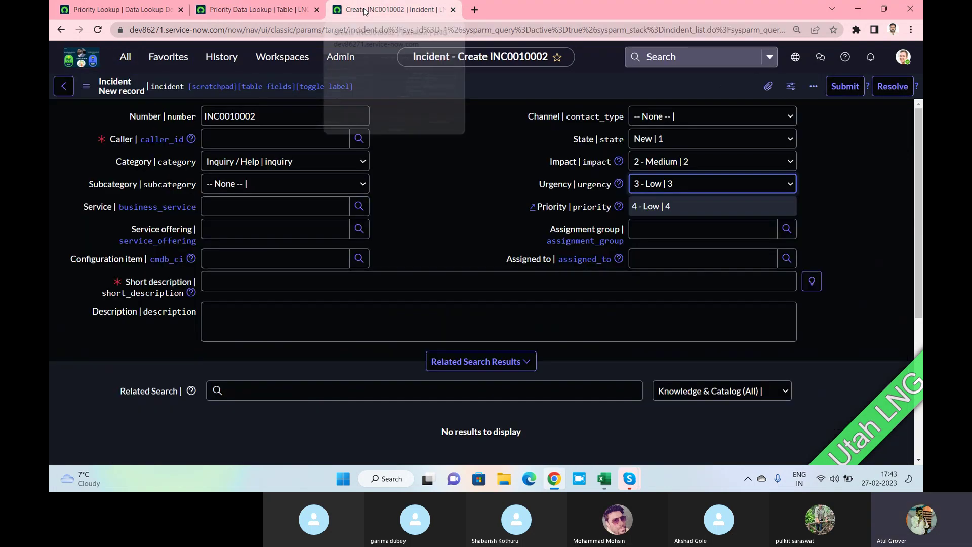
left_click(242, 137)
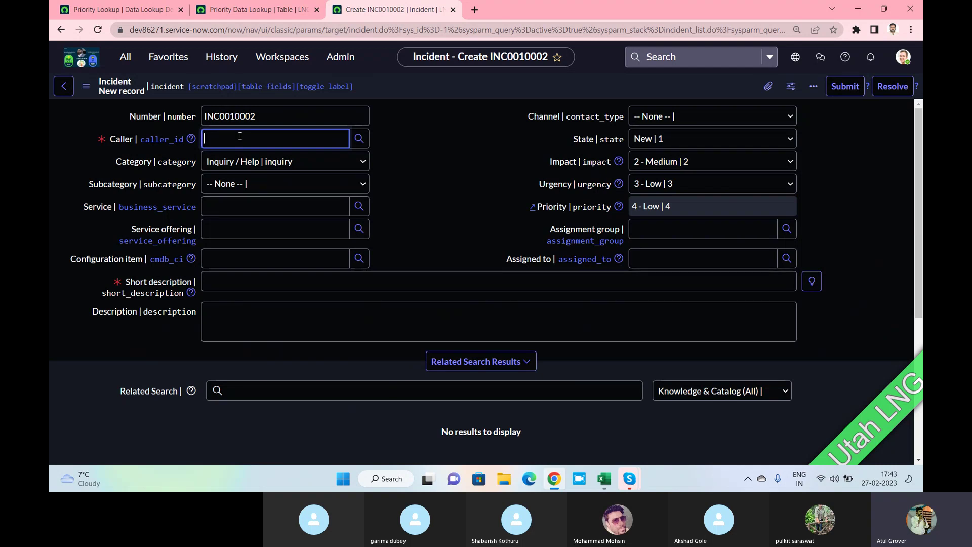
left_click(653, 230)
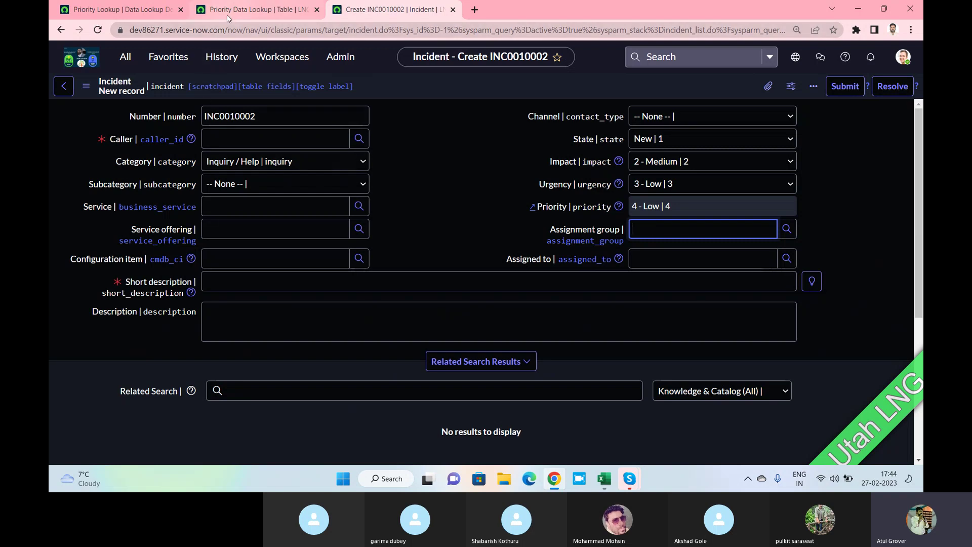
left_click(258, 9)
left_click(114, 11)
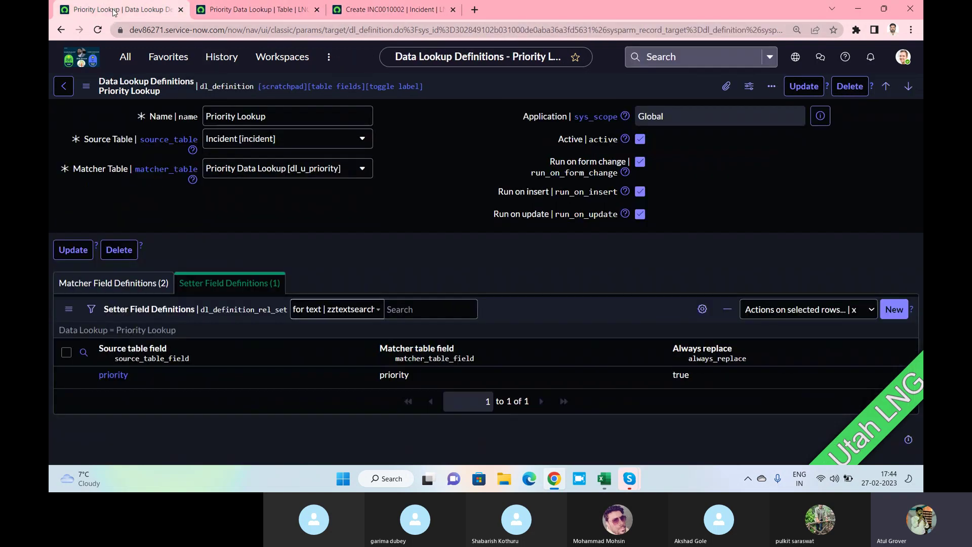
left_click(274, 11)
Open the Tables list under System Definition from the application navigator.
left_click(126, 57)
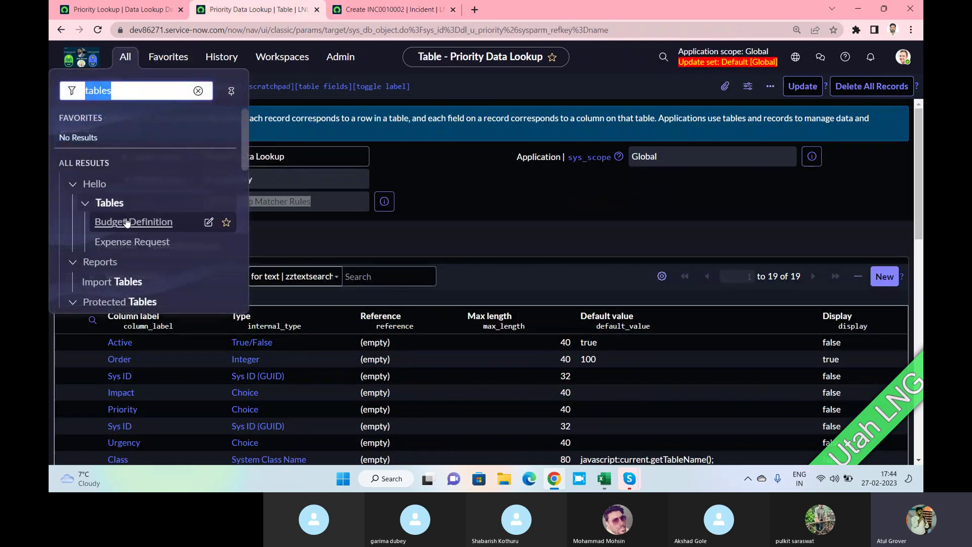
left_click(134, 90)
scroll(145, 203, "down", 3)
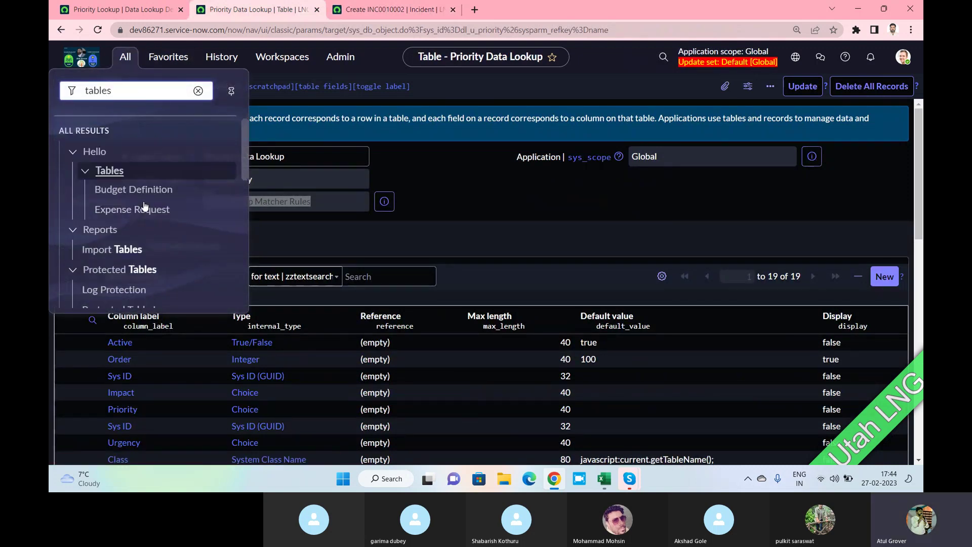
scroll(144, 203, "up", 3)
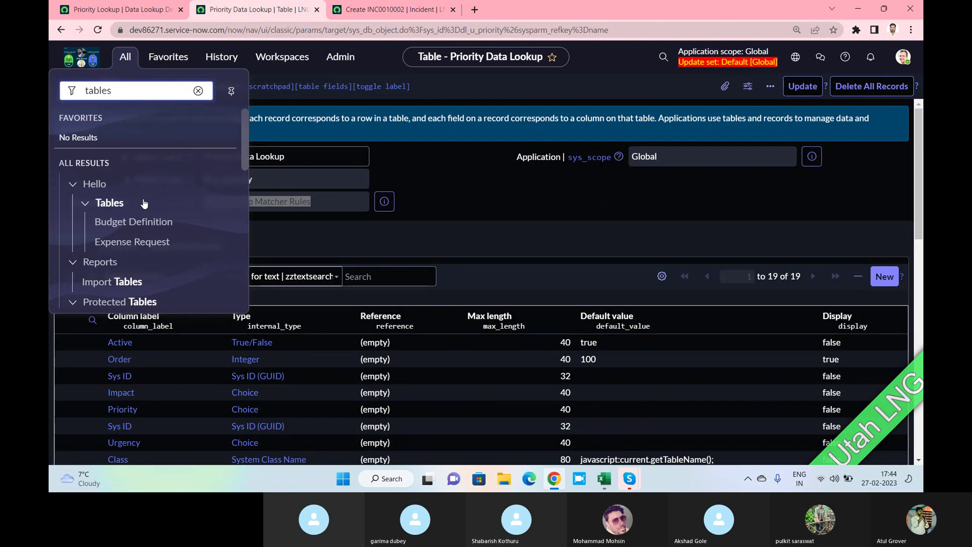
scroll(132, 213, "down", 5)
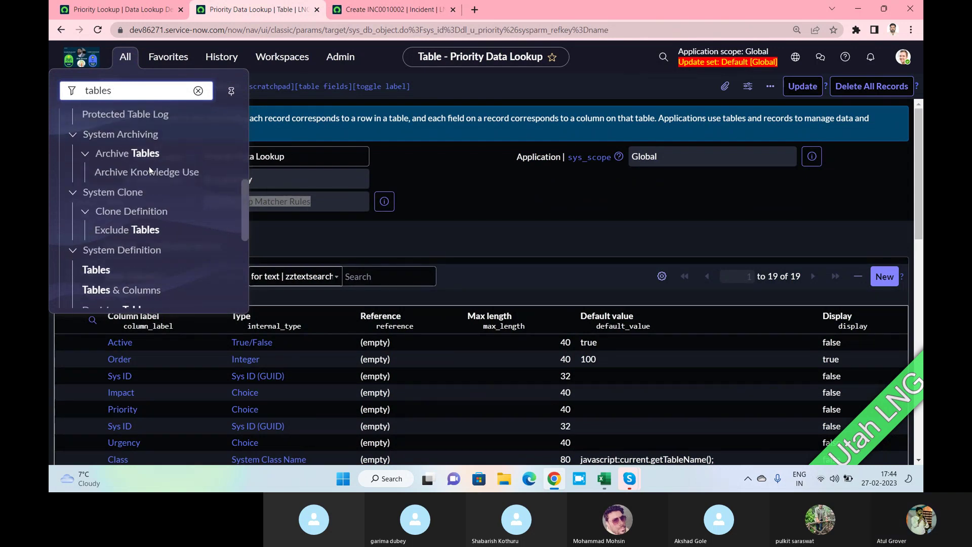
left_click(93, 213)
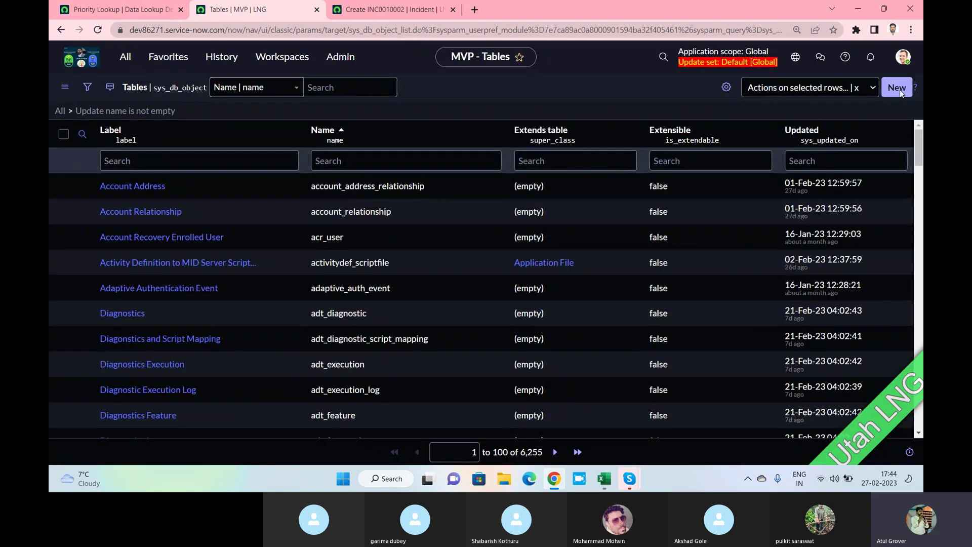
Create a new table record with the label LNG_Caller_Assign and the name u_lng_caller_assign.
left_click(901, 88)
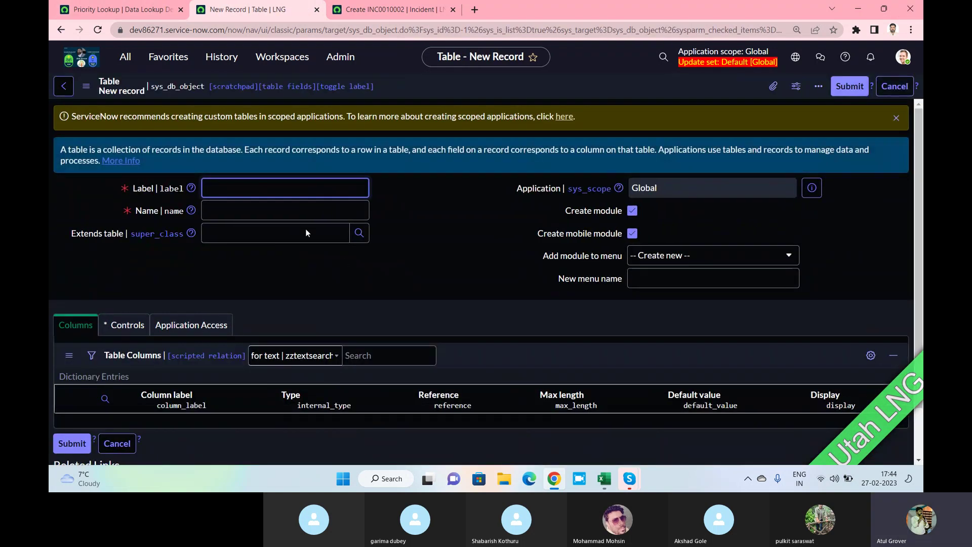
type("G_A")
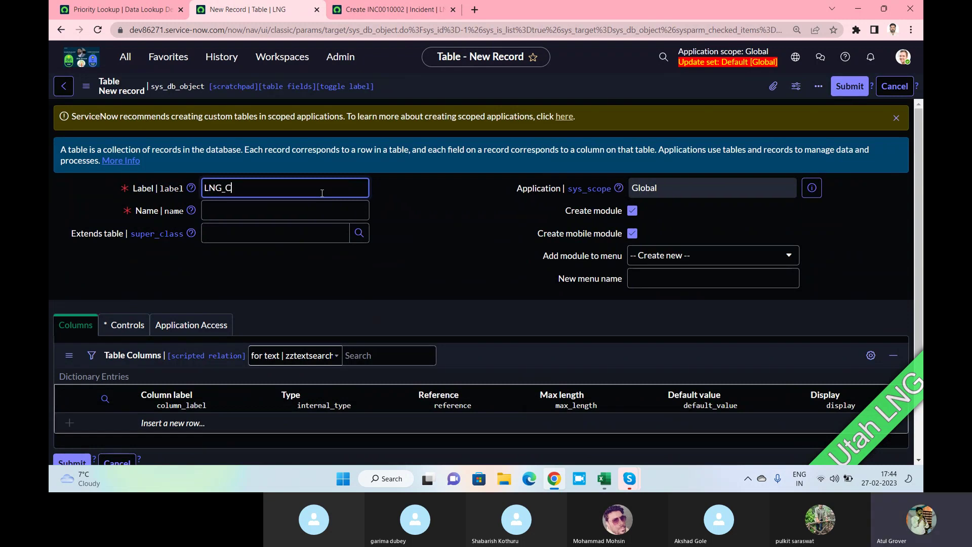
type("aller_Assign")
left_click(297, 212)
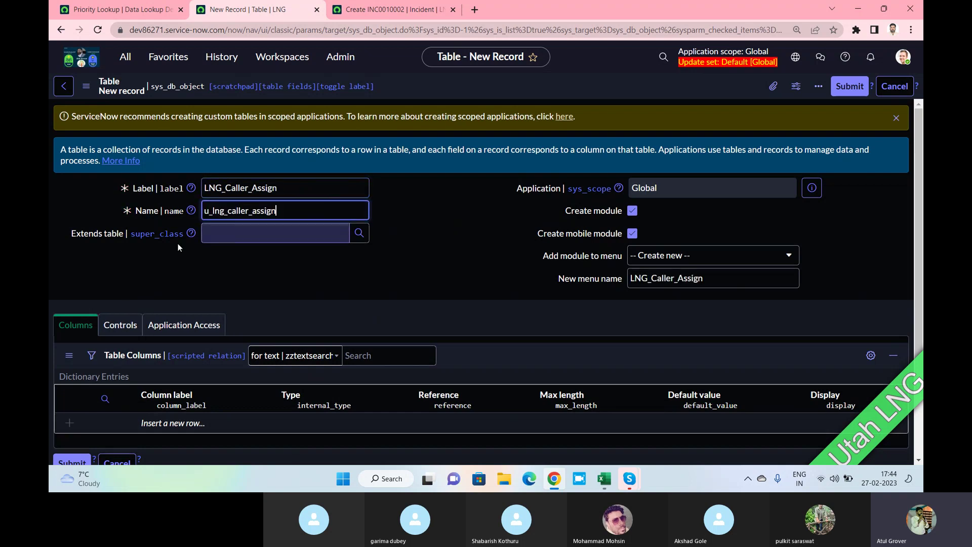
Set the new table to extend Data Lookup Matcher Rules using the copied table name.
left_click_drag(66, 236, 124, 233)
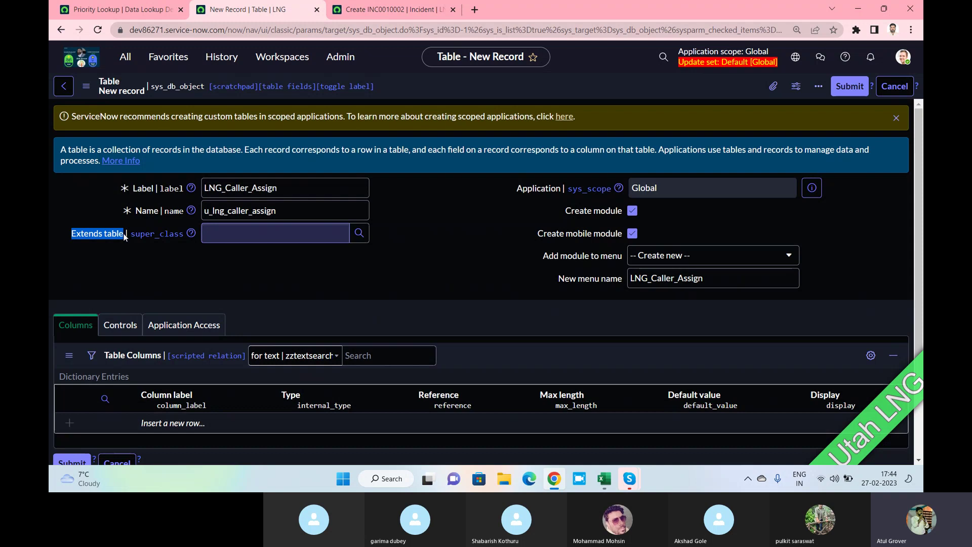
left_click(238, 232)
key("ctrl+v")
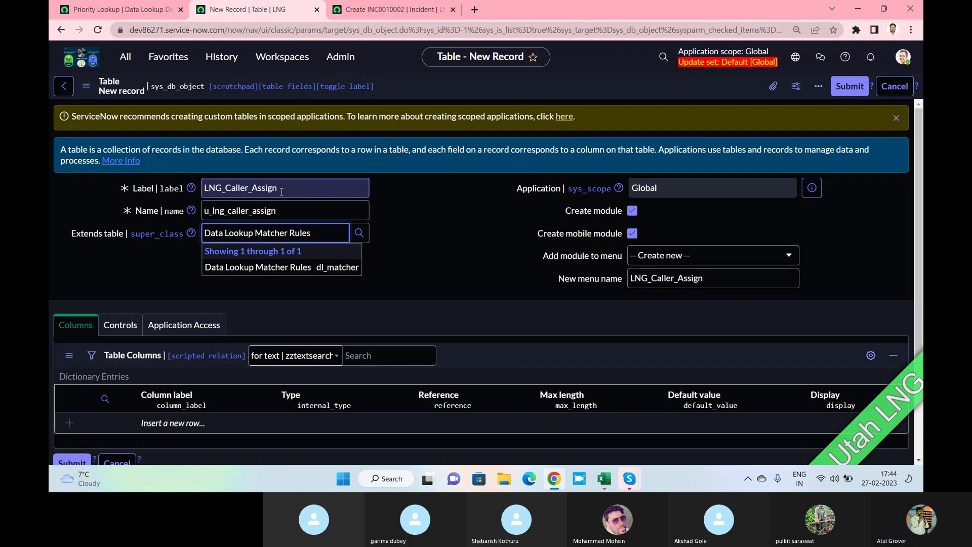
left_click(434, 231)
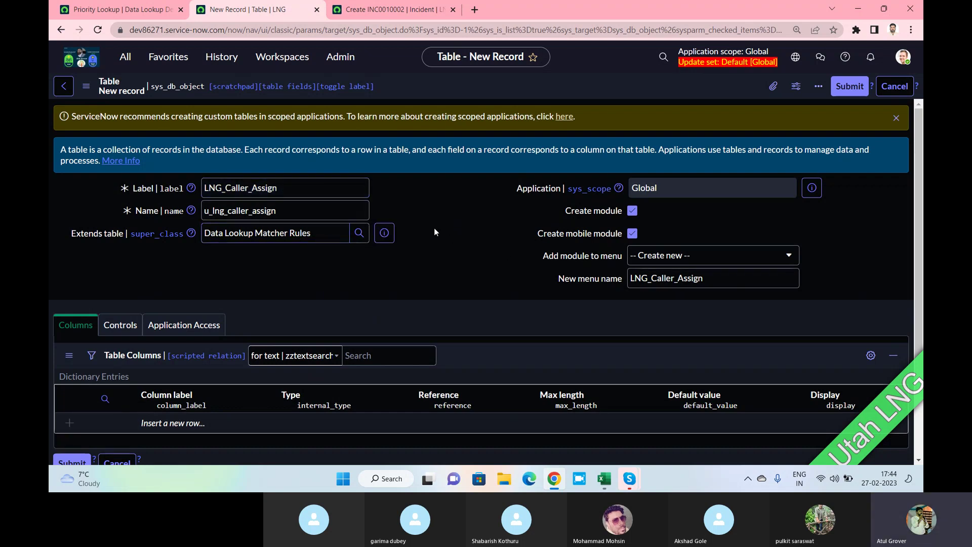
Set the new menu name to LNG and save the LNG_Caller_Assign table, staying on its record.
left_click(699, 253)
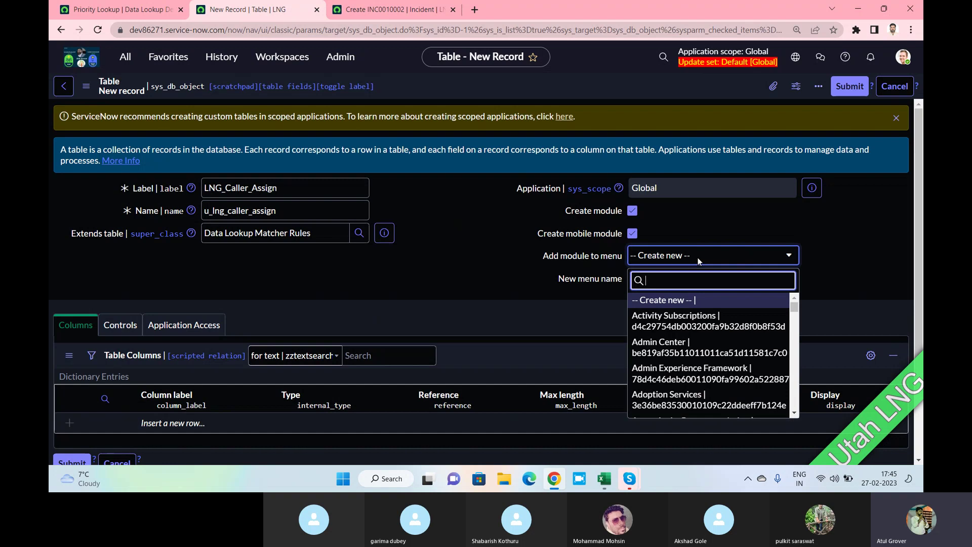
left_click(699, 255)
left_click(699, 256)
key("Escape")
left_click(586, 280)
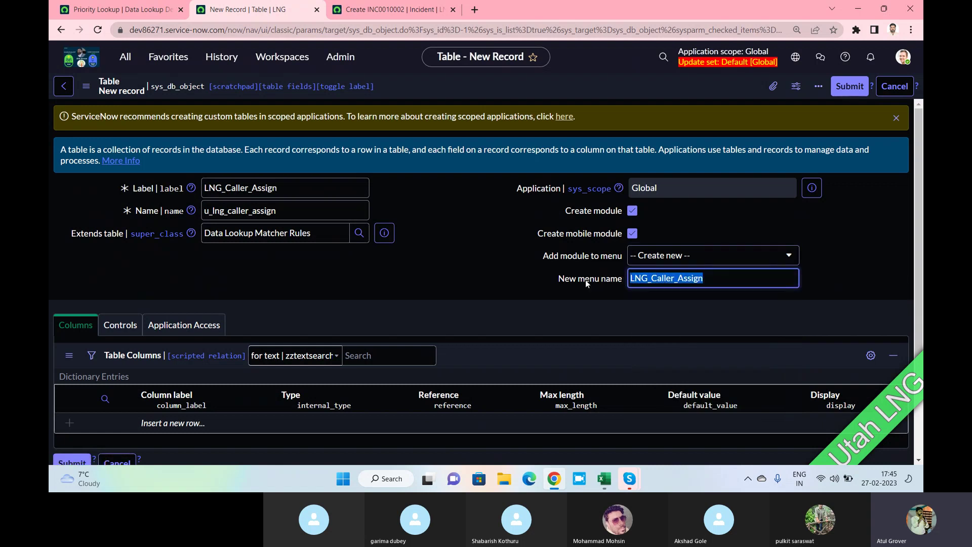
type("LNG")
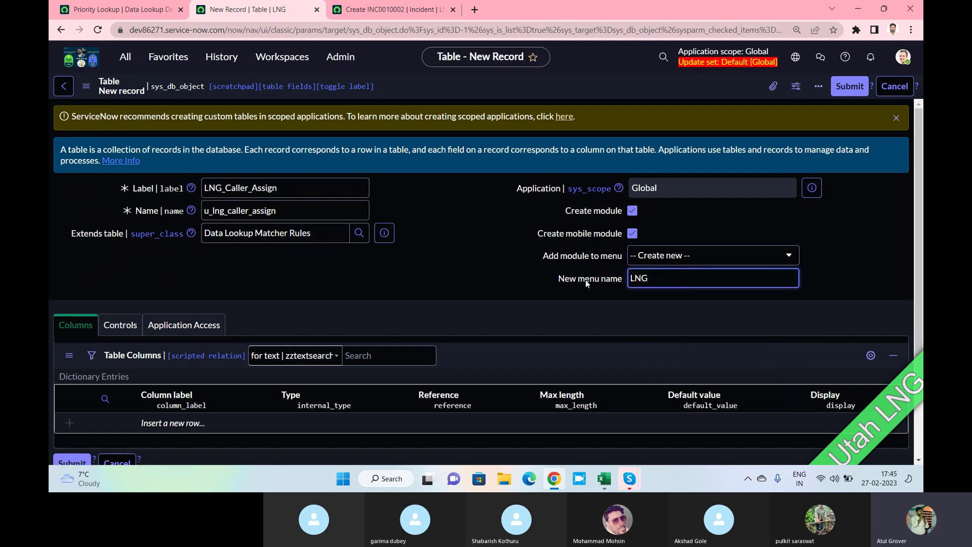
right_click(598, 83)
left_click(624, 91)
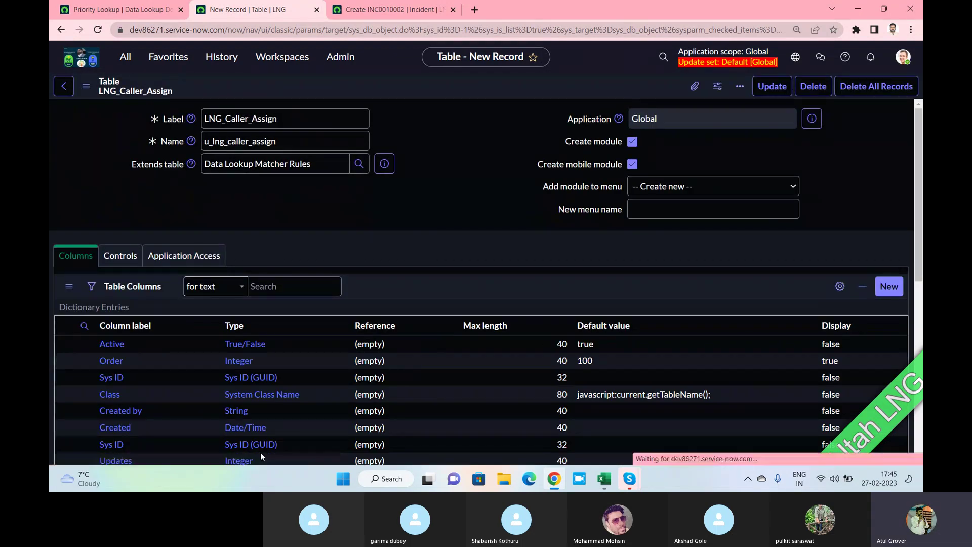
Examine the columns of the LNG_Caller_Assign table and check them against the Priority Lookup definition.
scroll(204, 317, "down", 2)
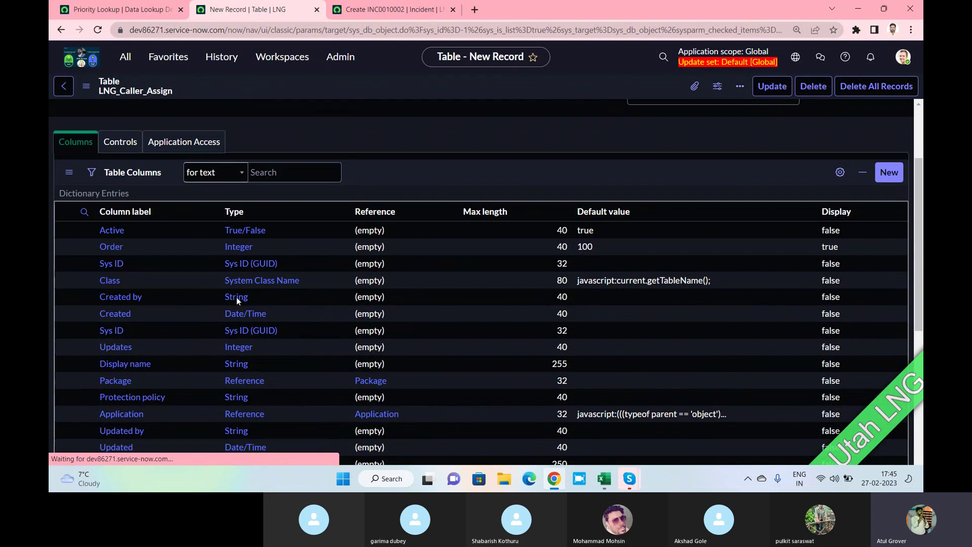
scroll(236, 297, "down", 2)
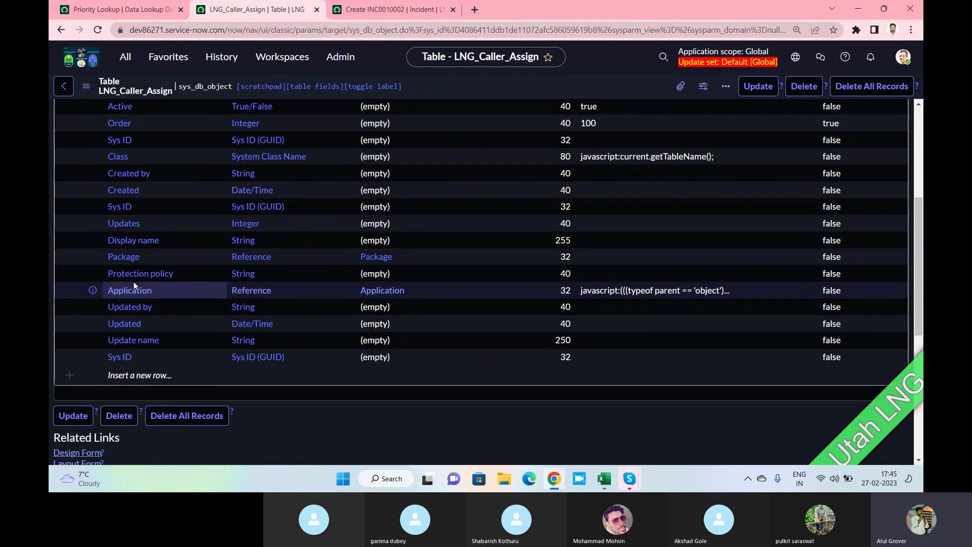
scroll(134, 285, "up", 1)
left_click(142, 12)
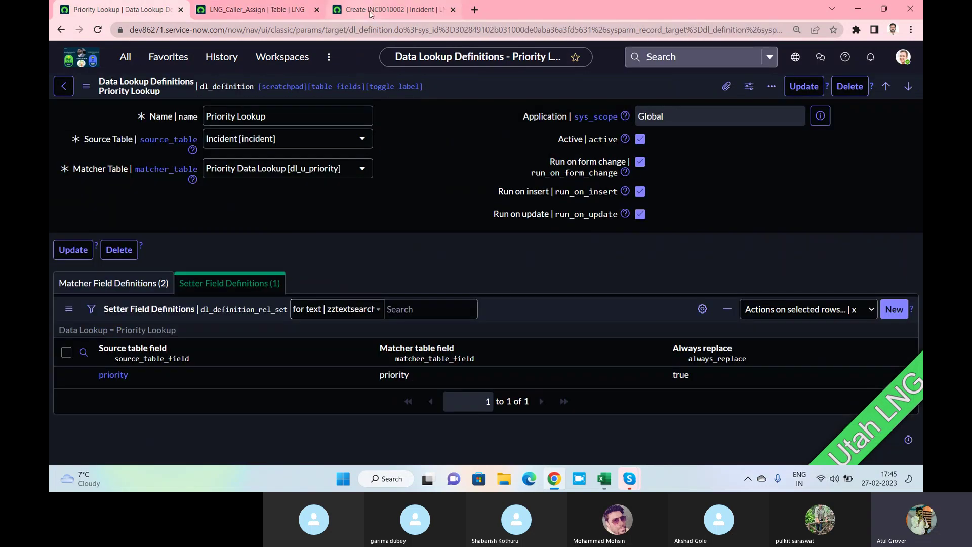
left_click(235, 11)
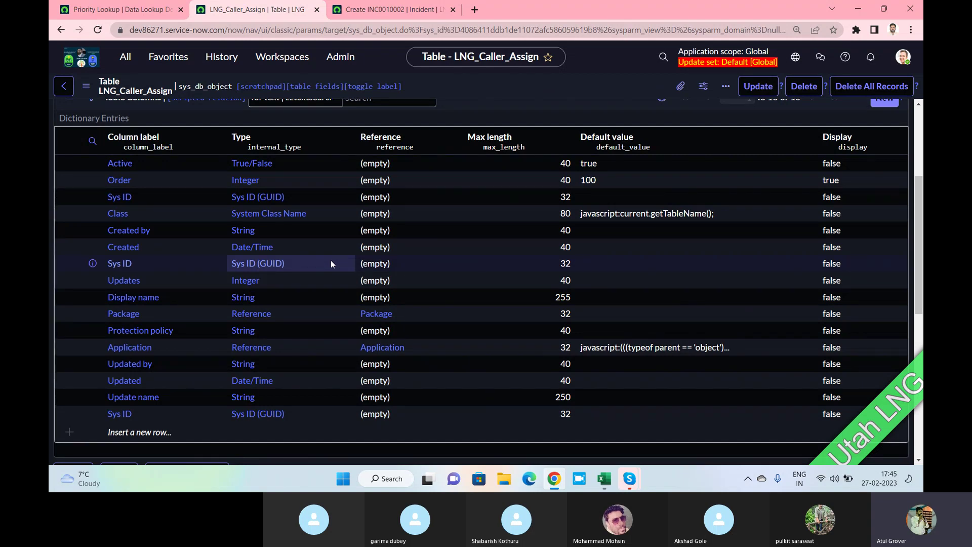
Add a new column labelled Name to the LNG_Caller_Assign table and set its type to Reference.
scroll(208, 245, "up", 4)
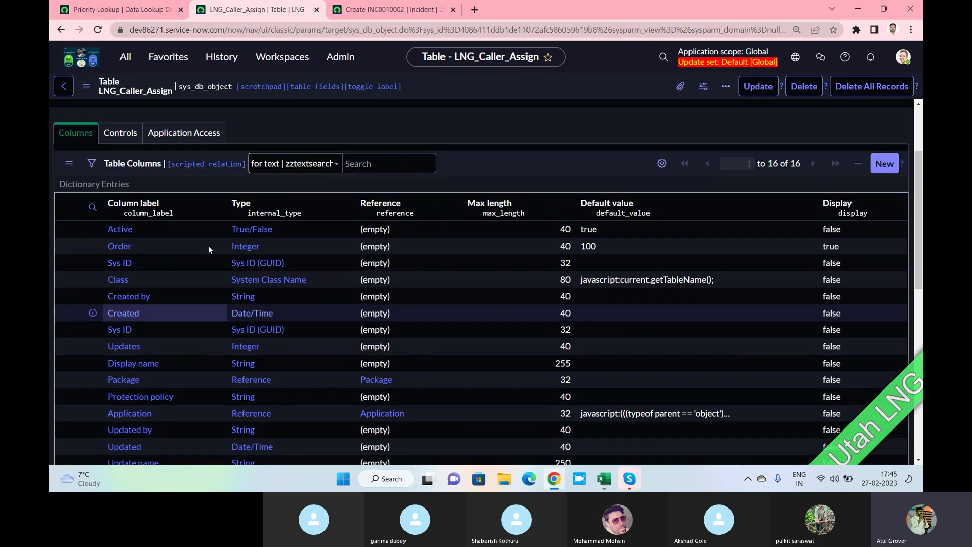
scroll(209, 250, "down", 4)
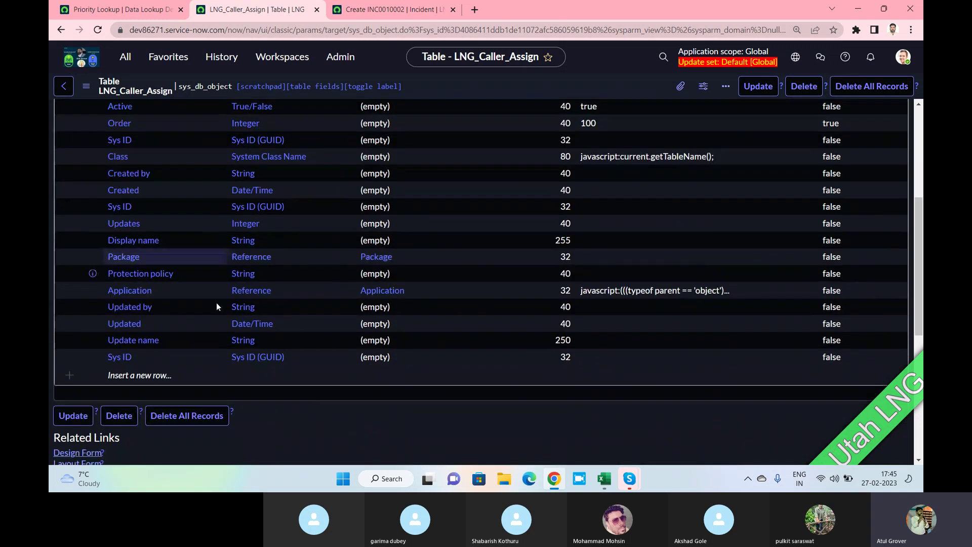
left_click(158, 374)
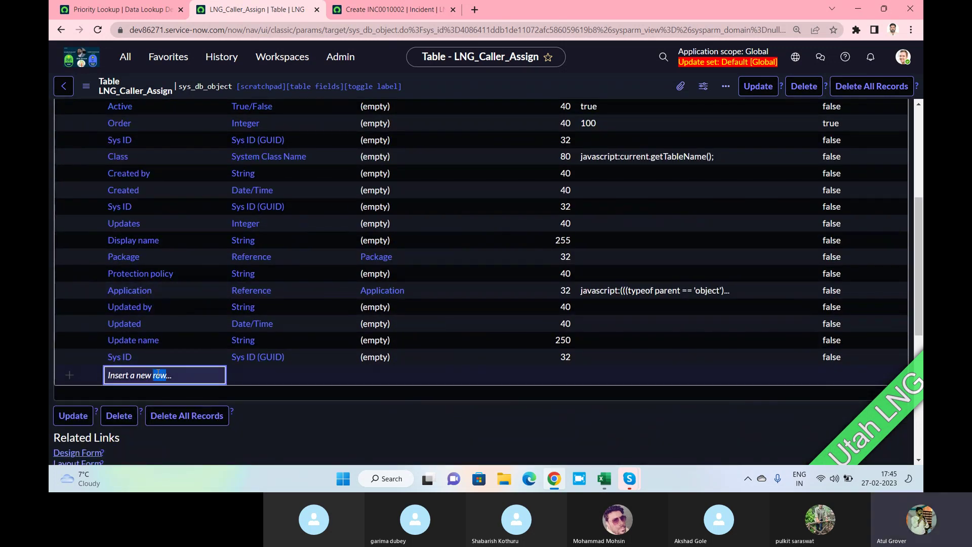
left_click(158, 374)
type("Name")
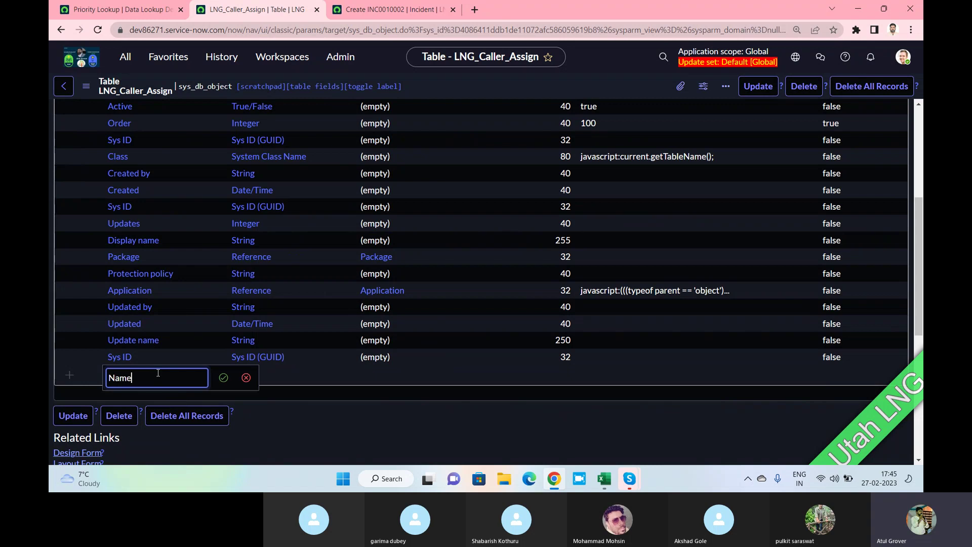
key("Tab")
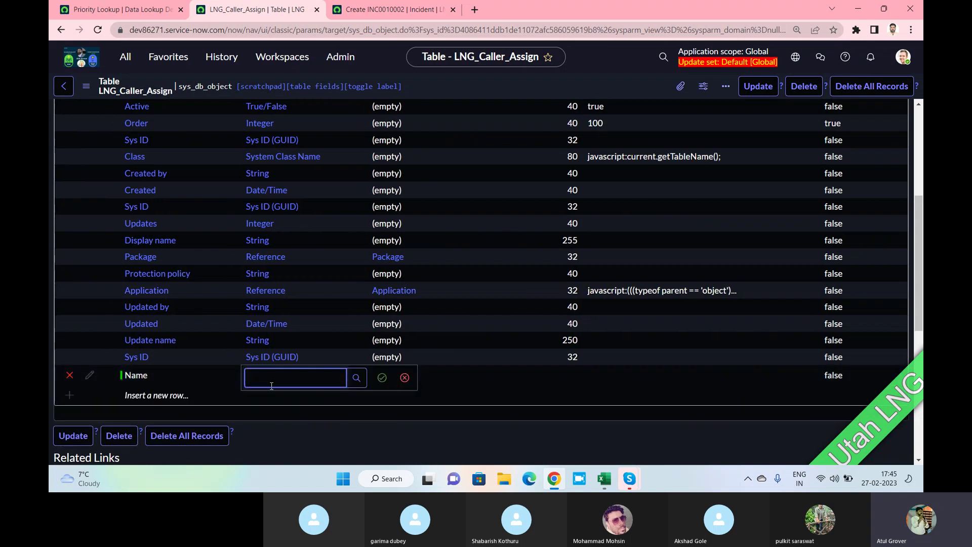
type("Ref")
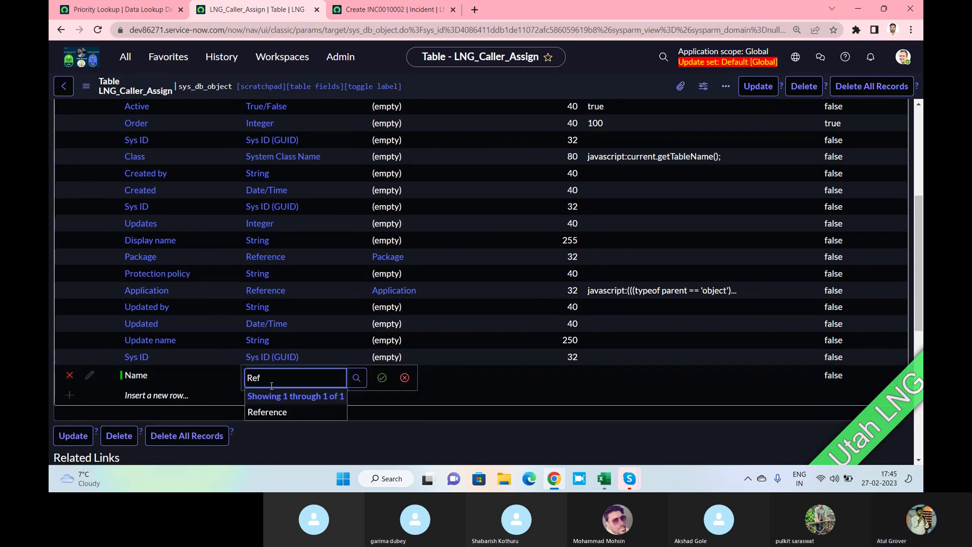
left_click(277, 413)
left_click(382, 377)
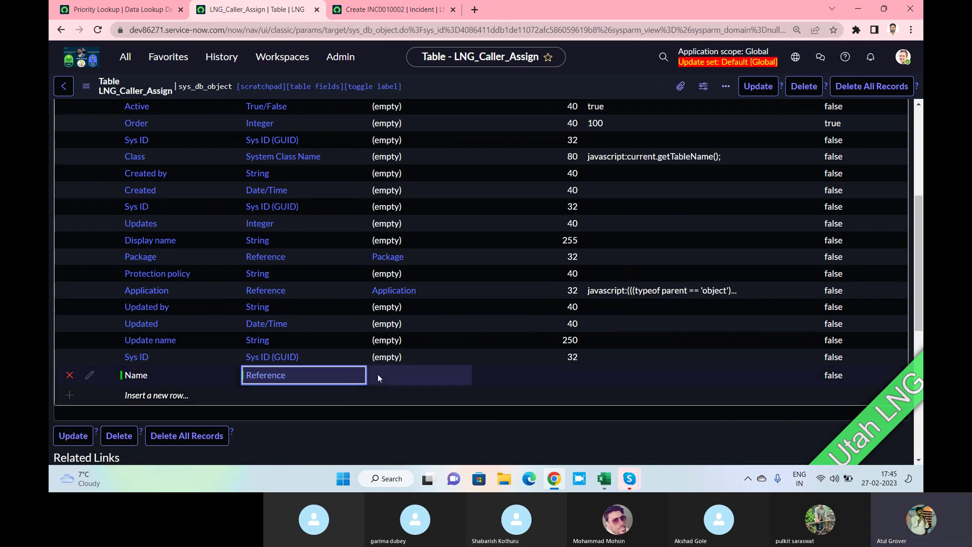
Set the Name column's reference to the User (sys_user) table.
left_click(387, 378)
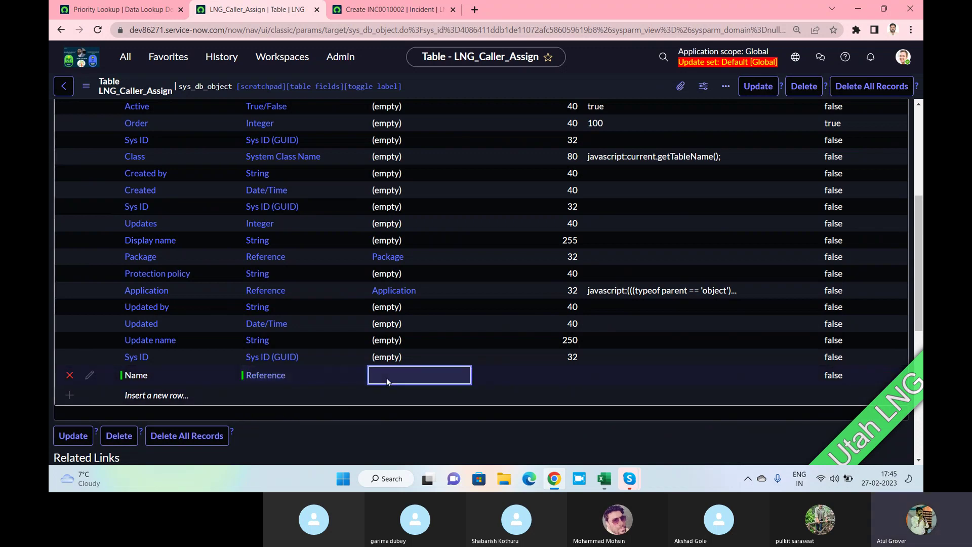
left_click(387, 378)
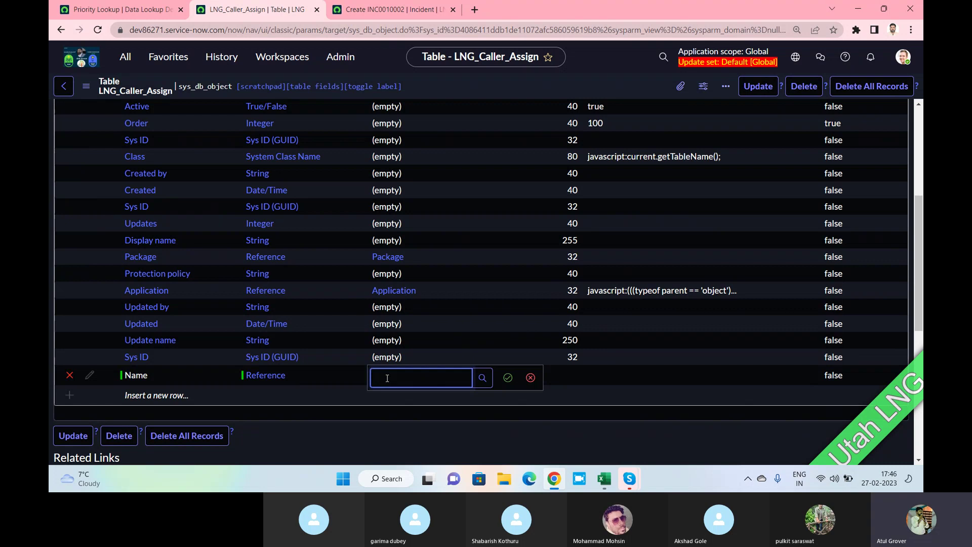
type("sys")
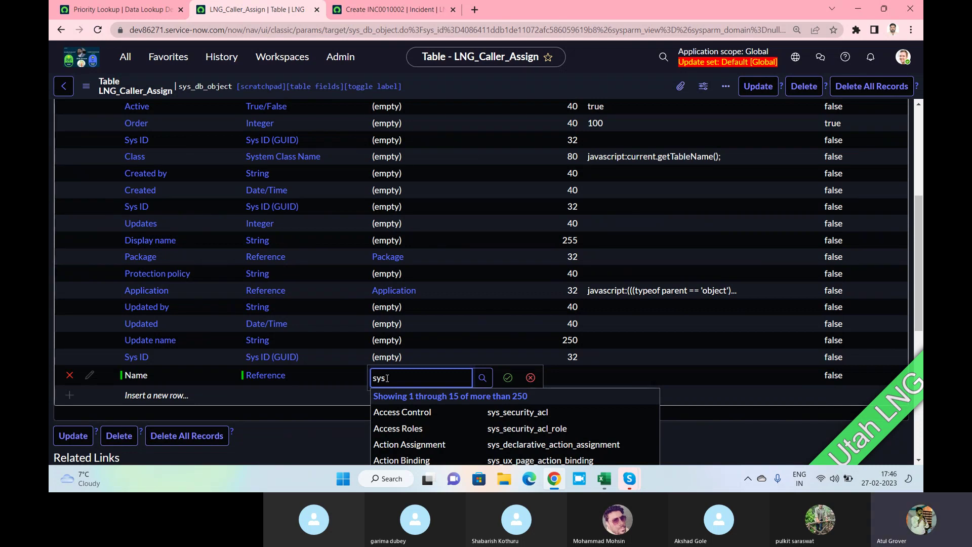
type("ser")
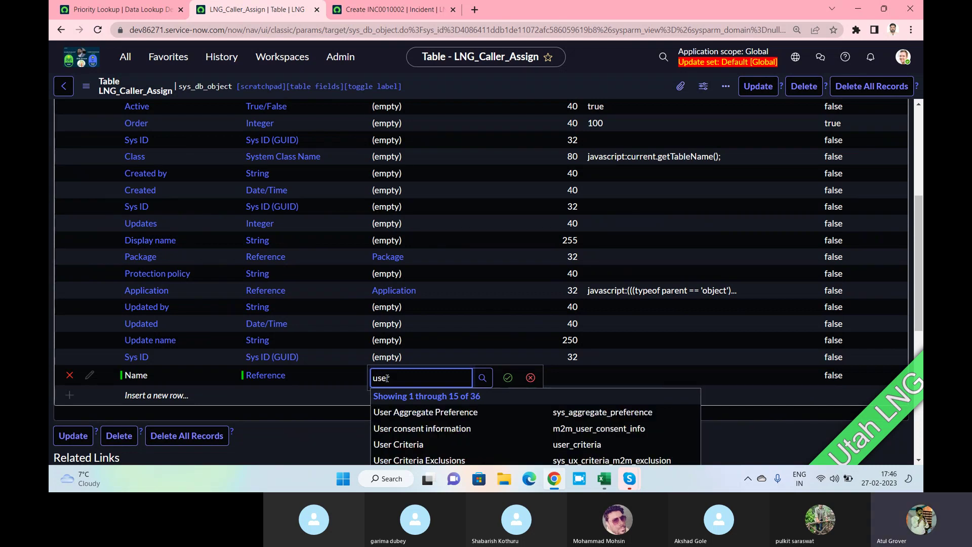
scroll(501, 421, "down", 3)
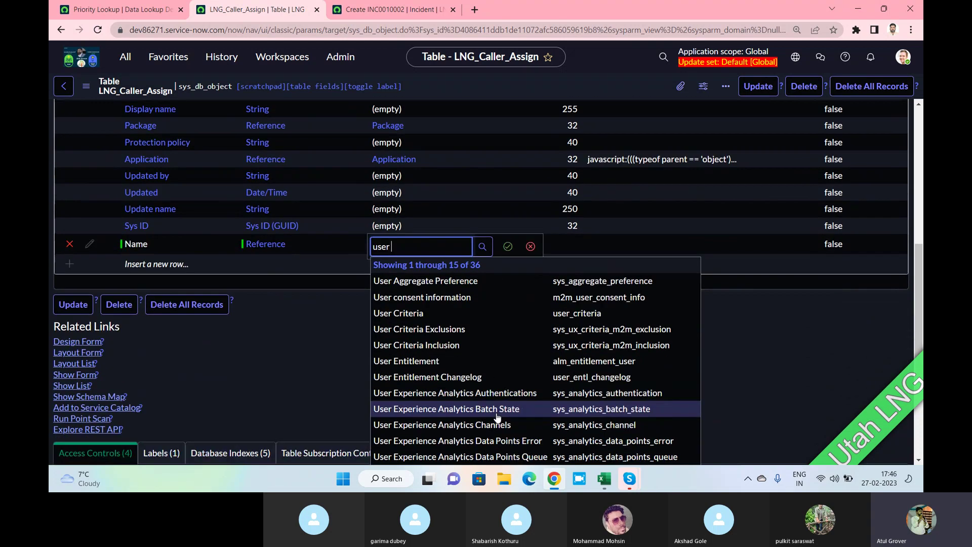
scroll(474, 343, "down", 3)
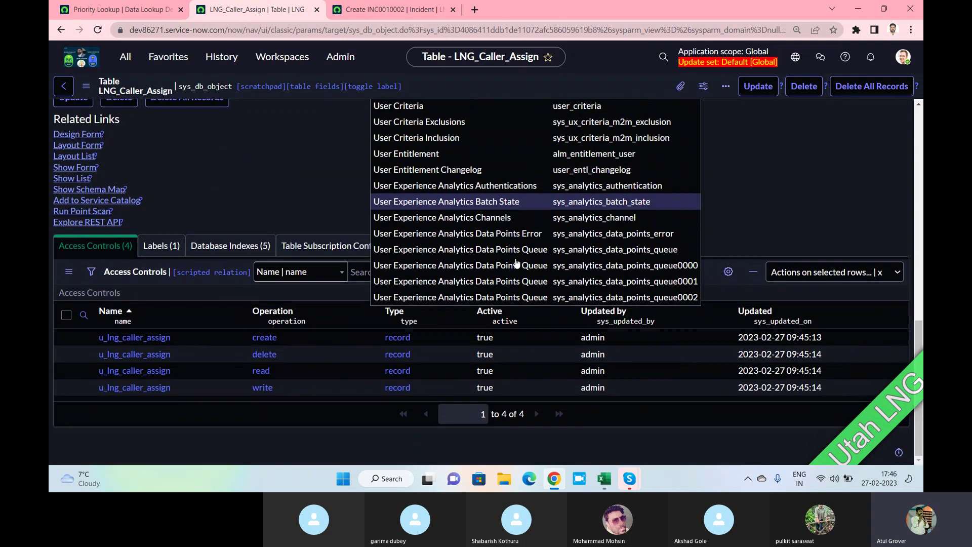
scroll(501, 255, "up", 4)
key("ctrl+a")
type("s")
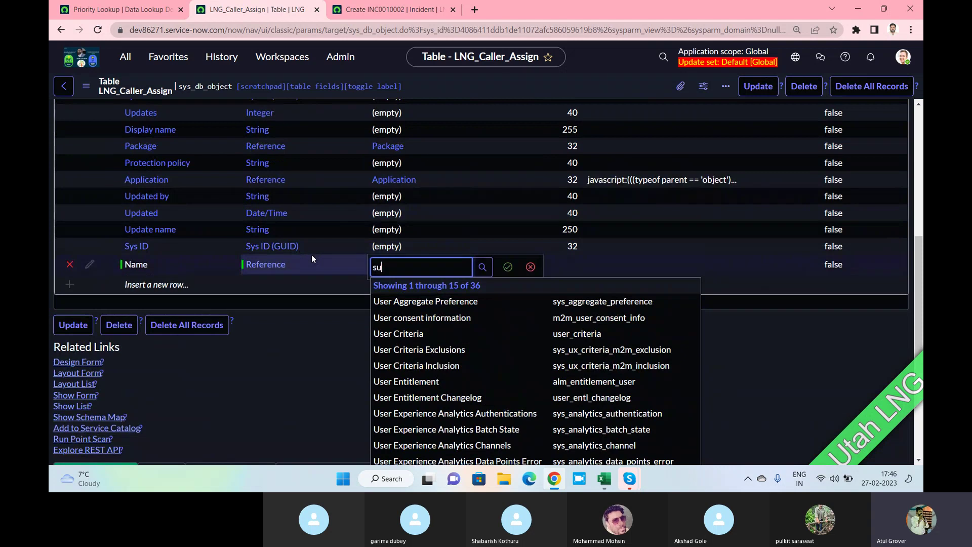
type("ys")
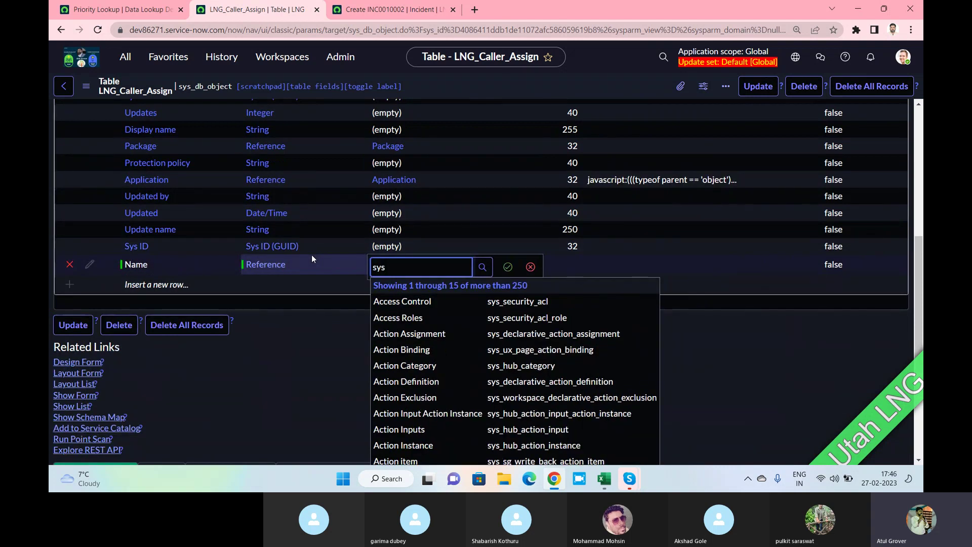
type("_users")
key("BackSpace")
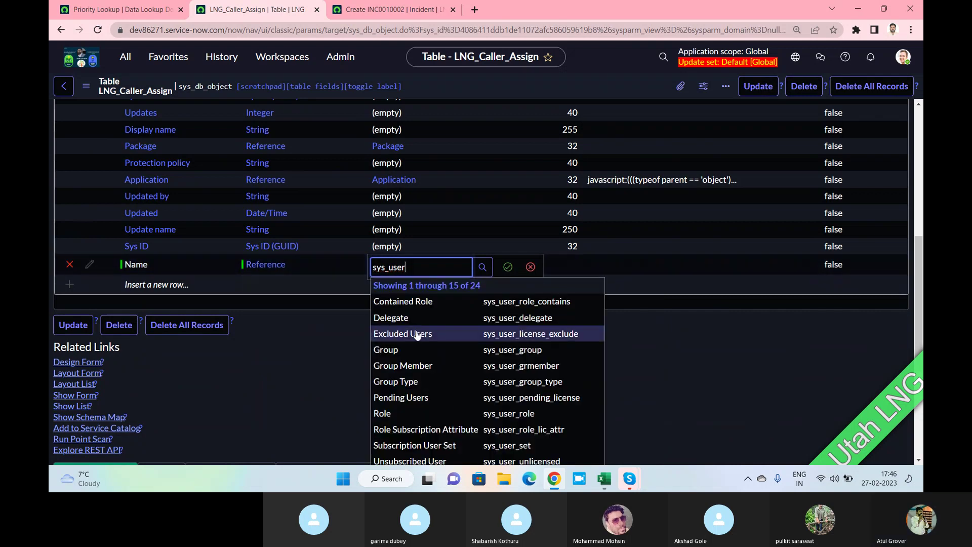
scroll(497, 355, "down", 2)
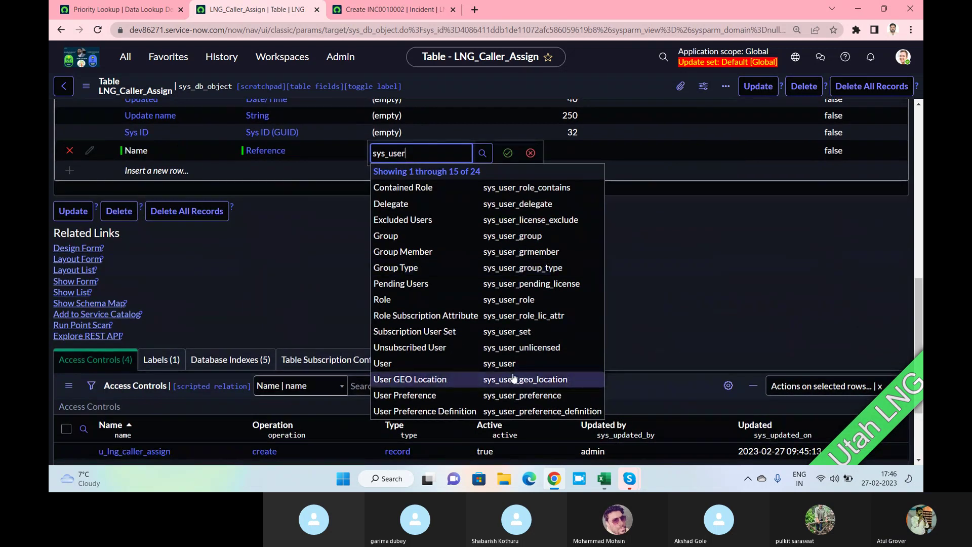
left_click(498, 369)
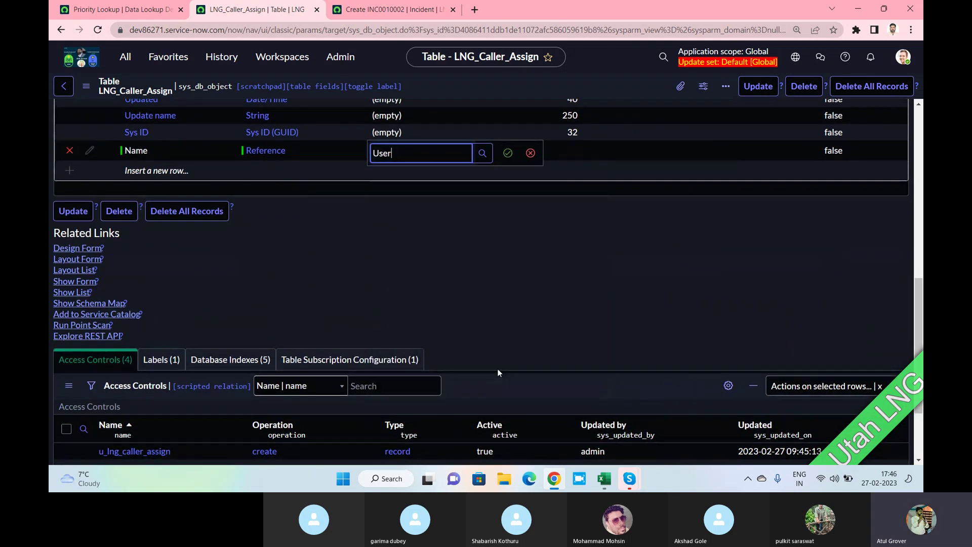
left_click(508, 153)
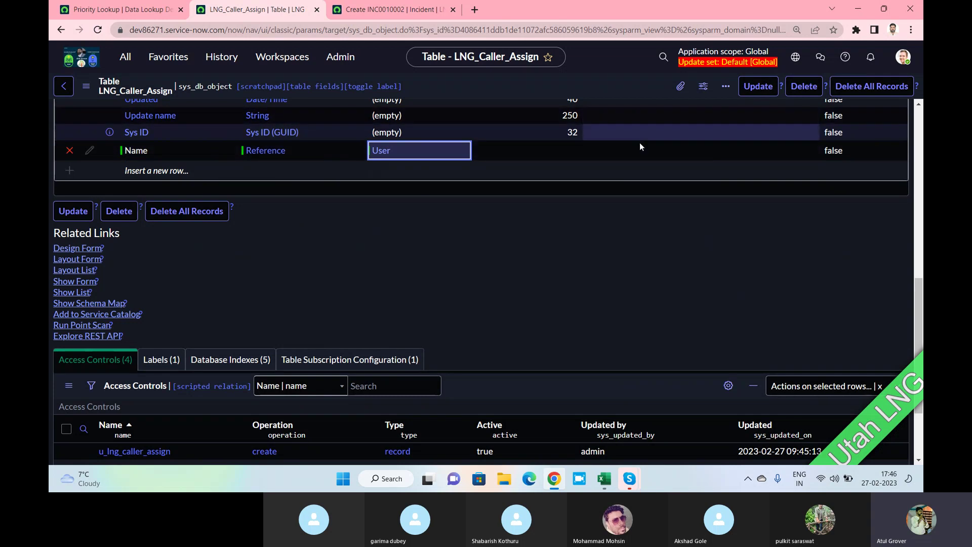
Add another column labelled Group below the Name column and set its type to Reference.
left_click(160, 171)
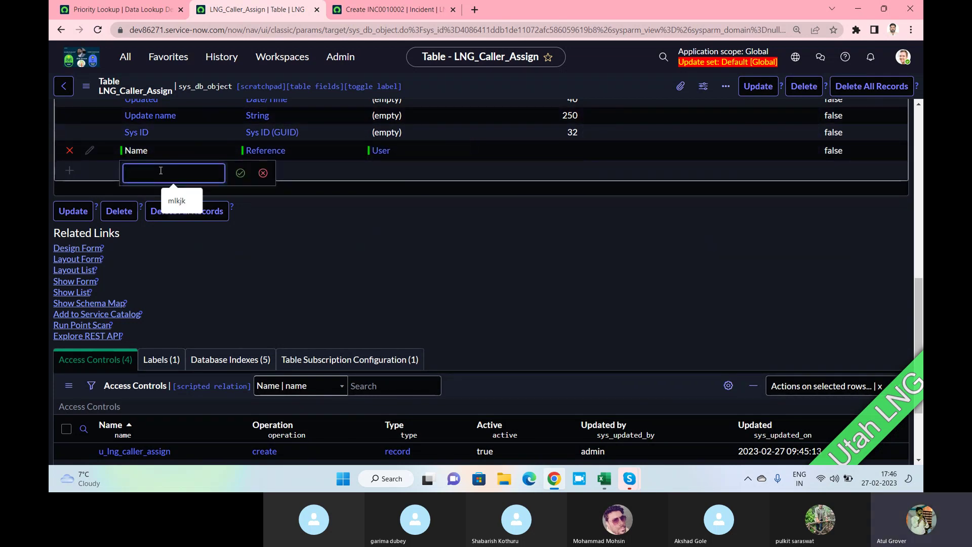
type("Assign")
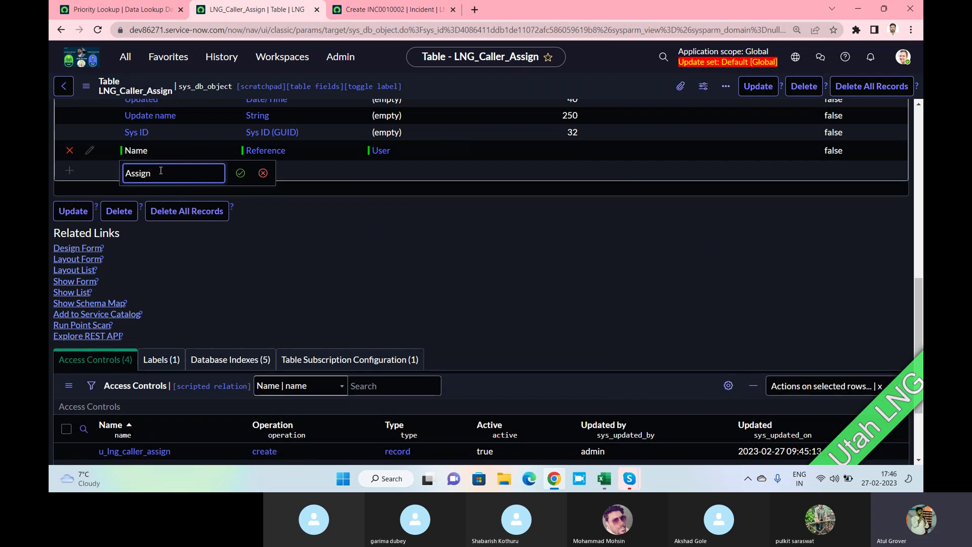
type("ed")
key("BackSpace")
key("BackSpace")
key("BackSpace")
key("BackSpace")
key("BackSpace")
key("BackSpace")
key("BackSpace")
key("BackSpace")
type("Group")
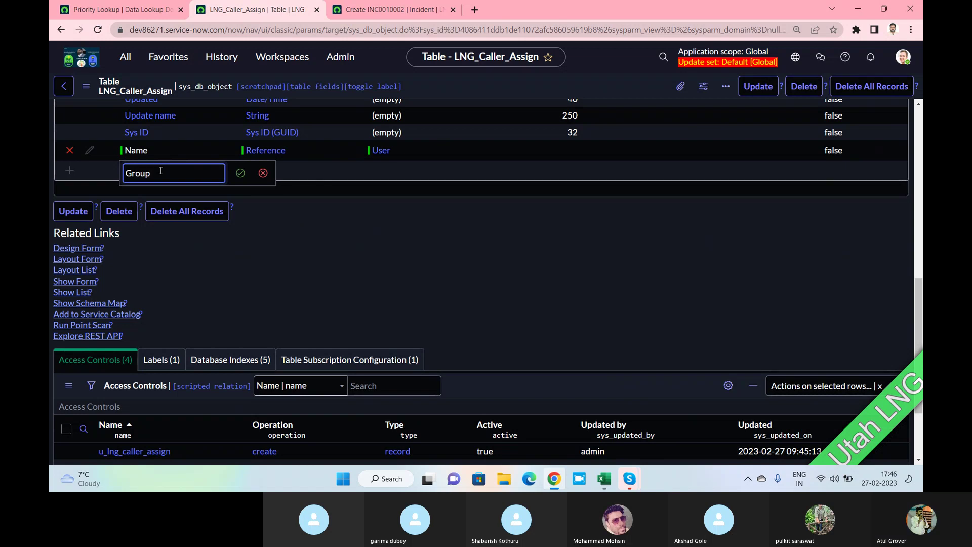
left_click(240, 173)
left_click(274, 170)
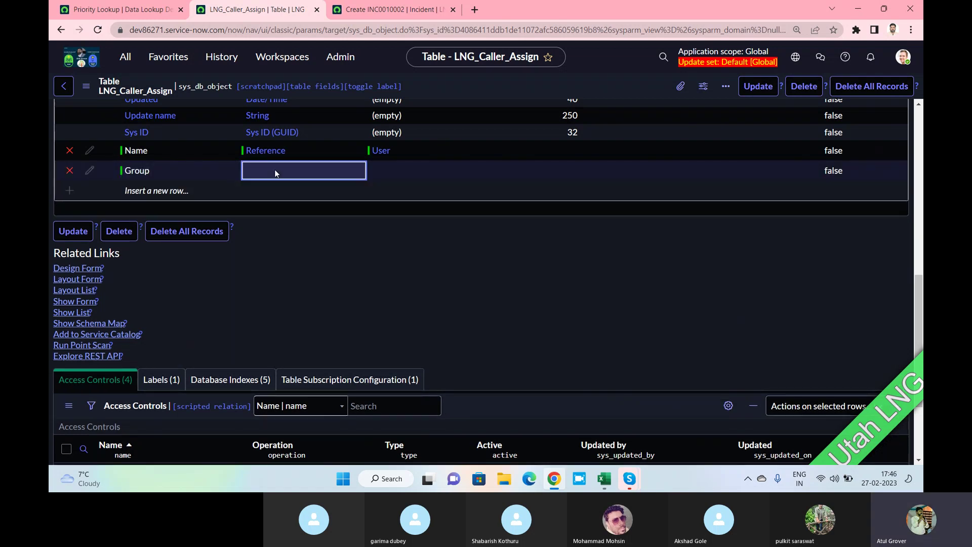
left_click(280, 172)
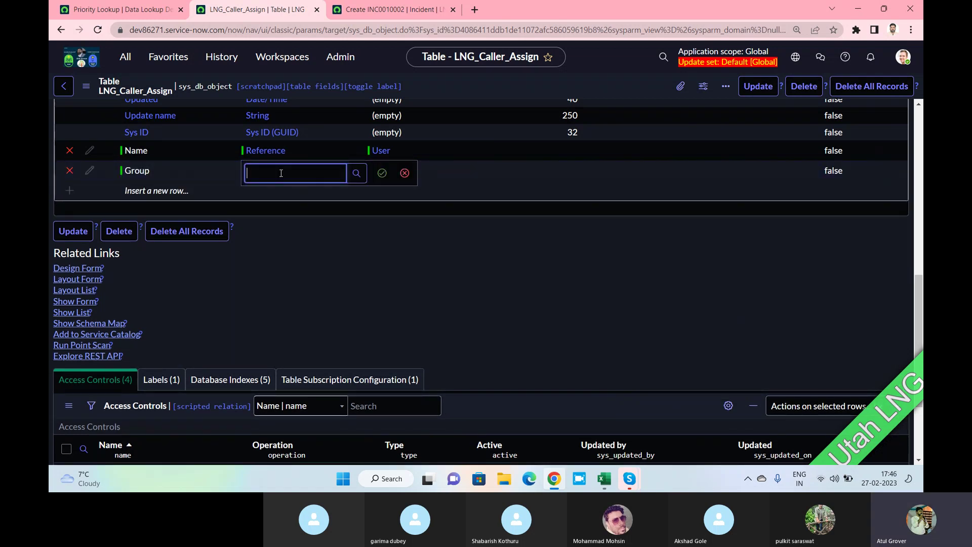
type("Ref")
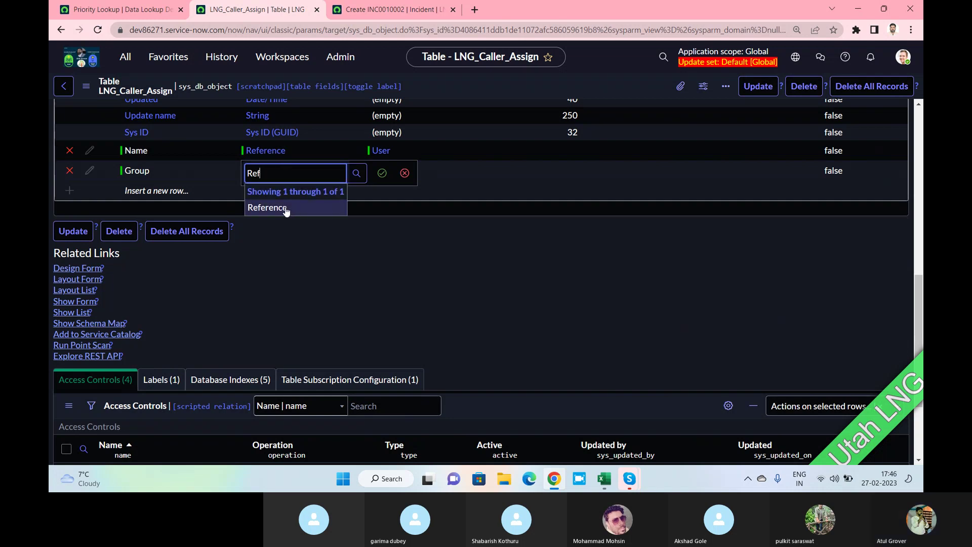
left_click(284, 211)
left_click(375, 173)
Set the Group column's reference to the Group (sys_user_group) table and save the table, staying on its record.
left_click(390, 174)
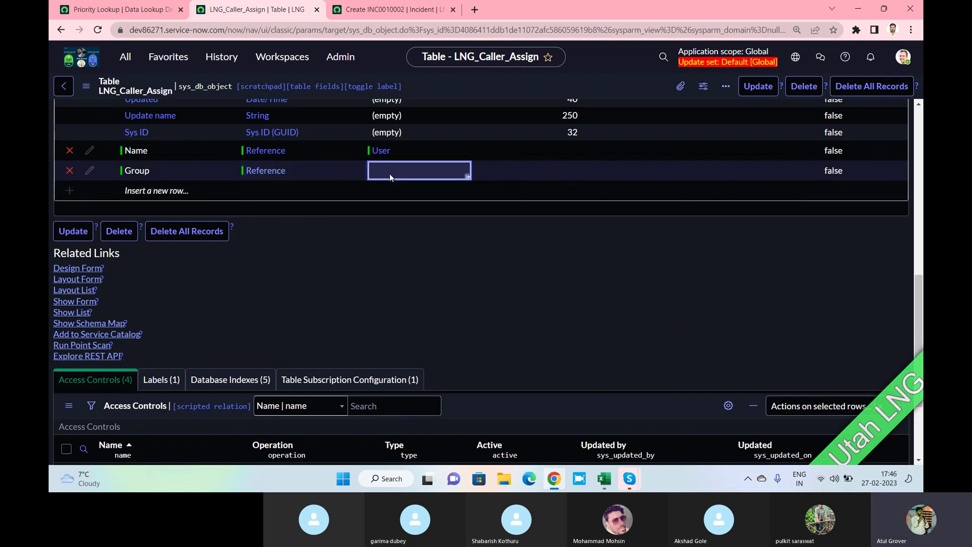
left_click(390, 174)
type("Sys")
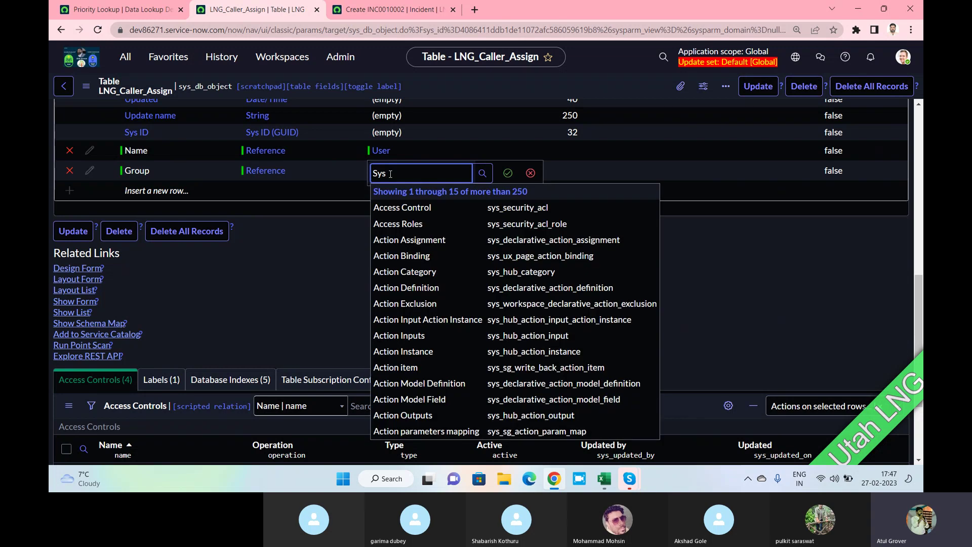
type("_user_")
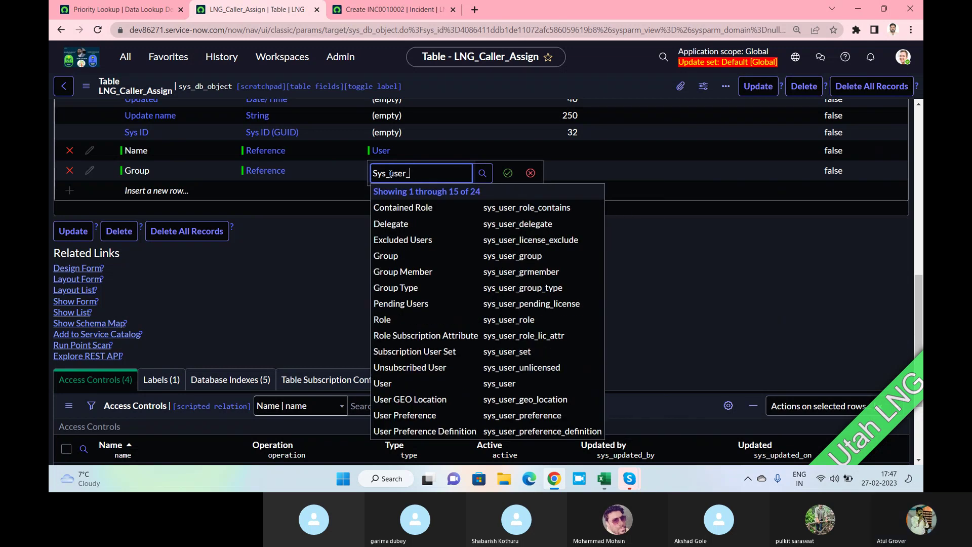
type("g")
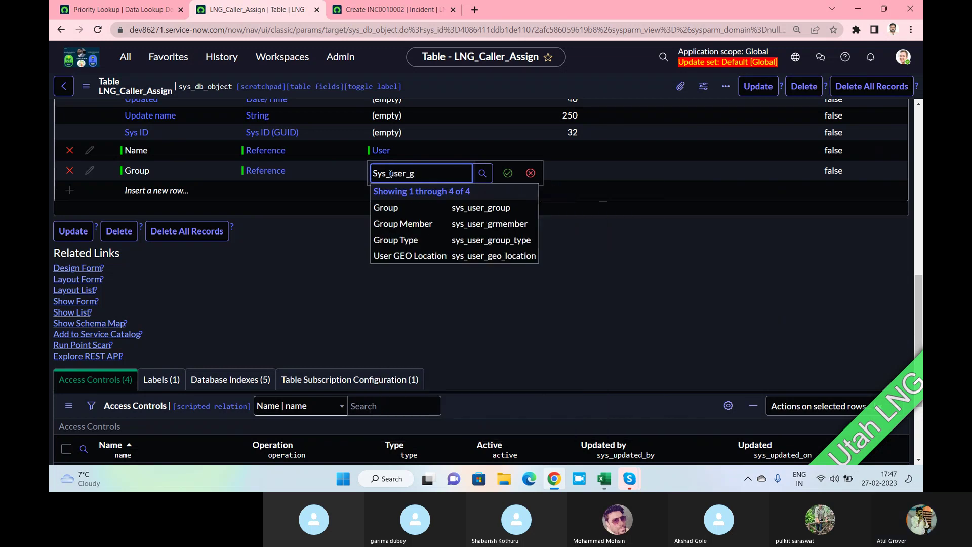
left_click(479, 206)
left_click(508, 173)
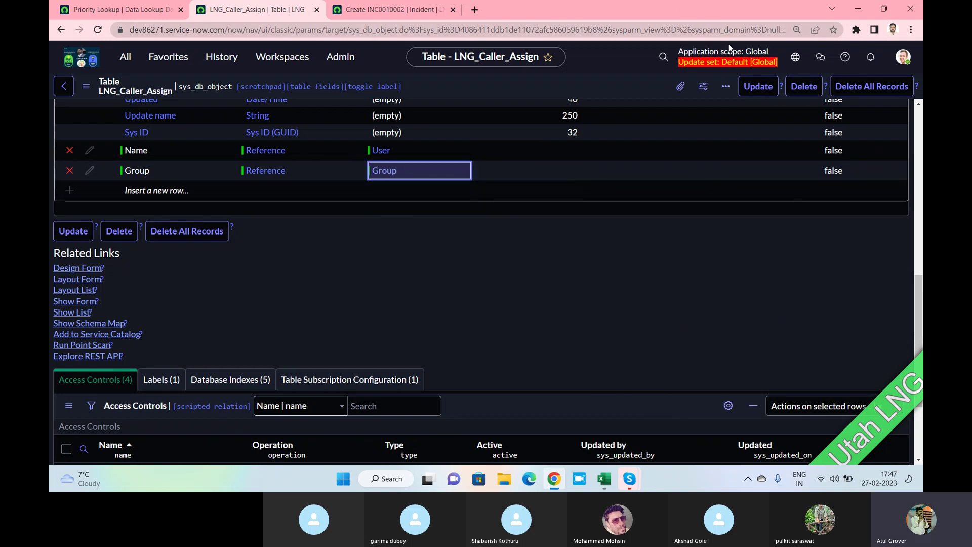
right_click(551, 82)
left_click(567, 91)
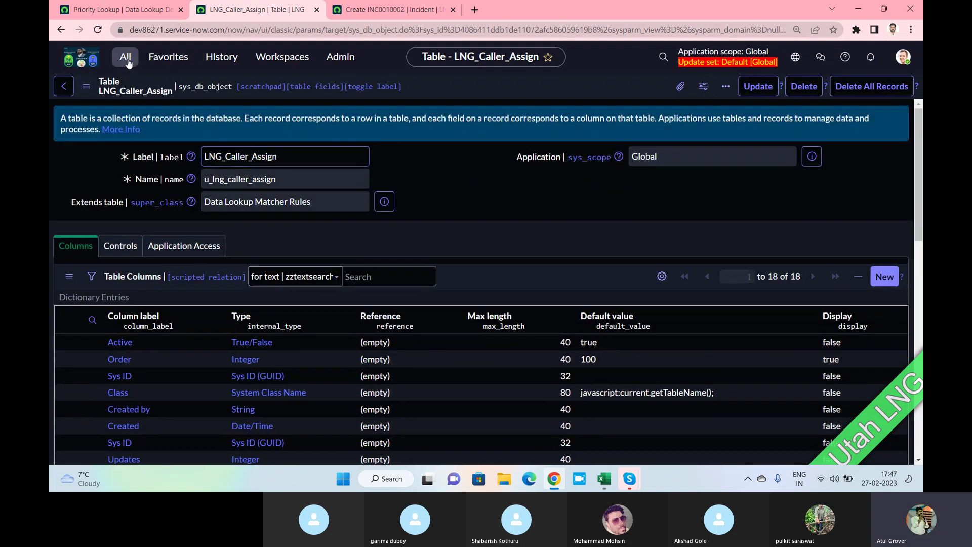
Find LNG in the application navigator and open the LNG_Caller_Assigns record list.
left_click(125, 56)
type("LNG")
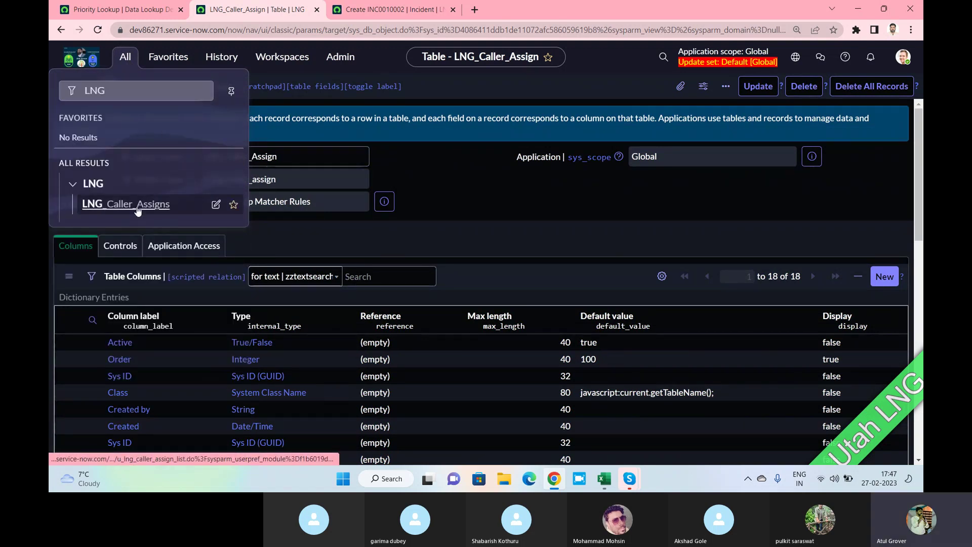
left_click(136, 205)
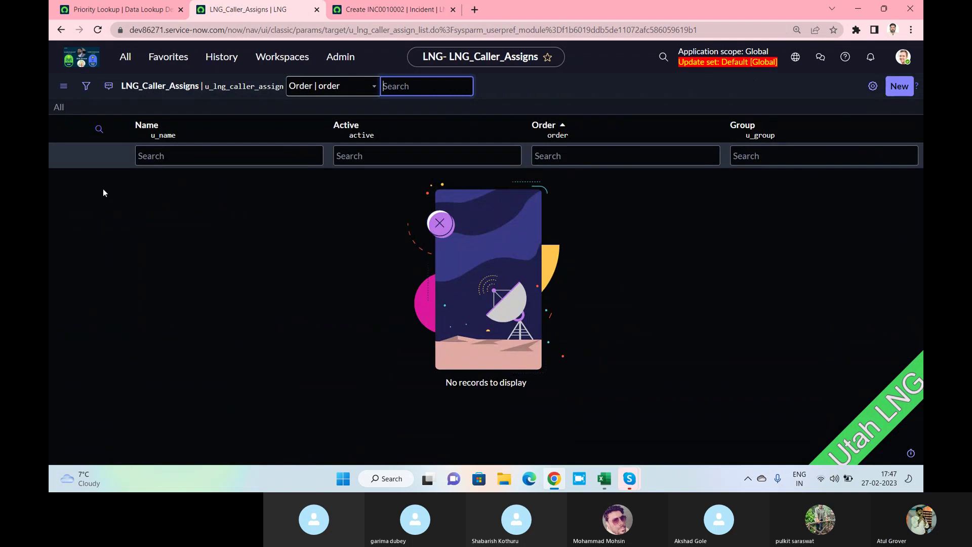
Start a new LNG_Caller_Assign record and fill in the Name field with the caller's user record.
left_click(897, 94)
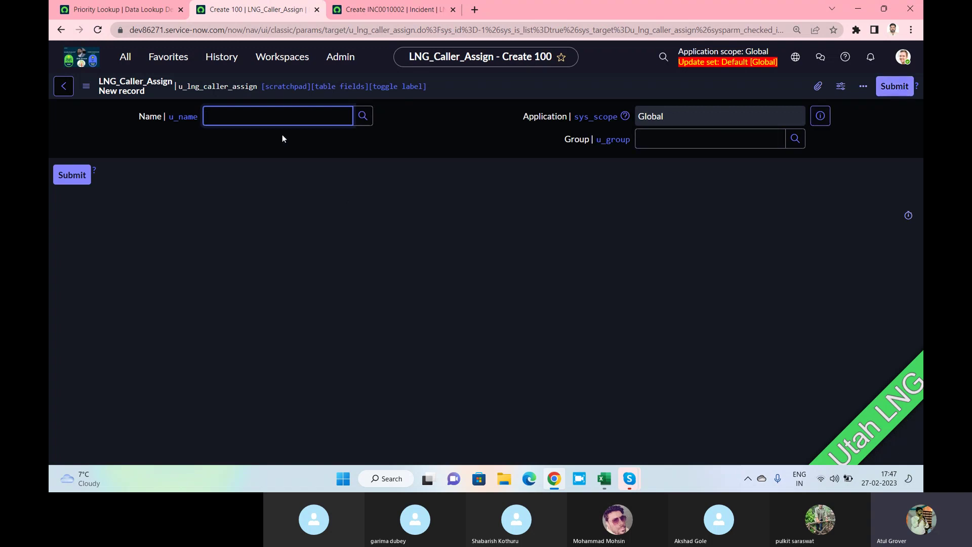
type("Fred")
left_click(254, 165)
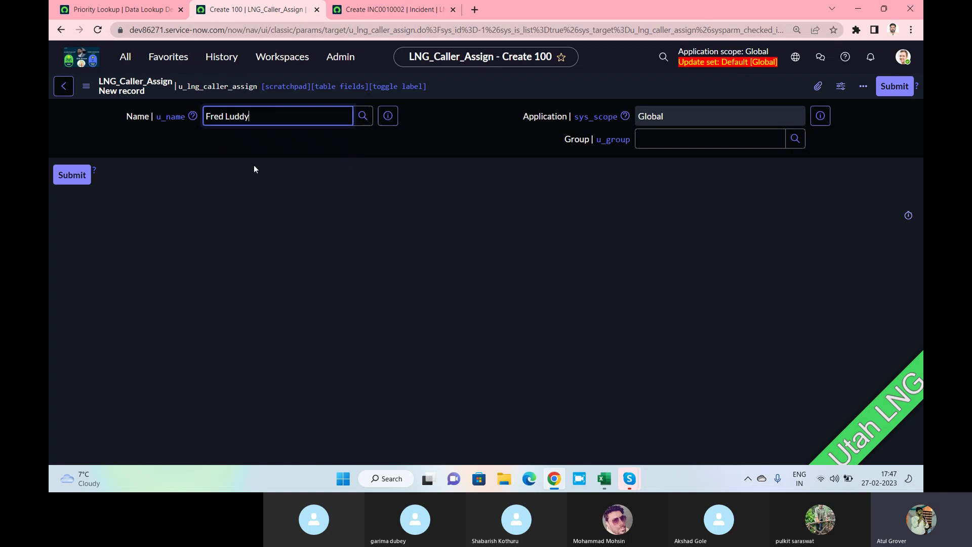
Set the new record's Group to Incident Management and submit it.
left_click(659, 143)
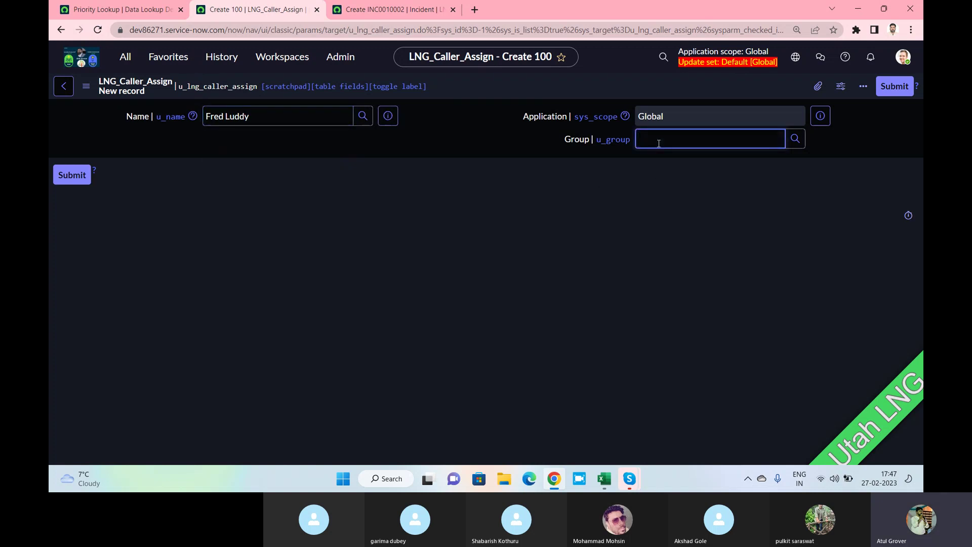
type("Inci")
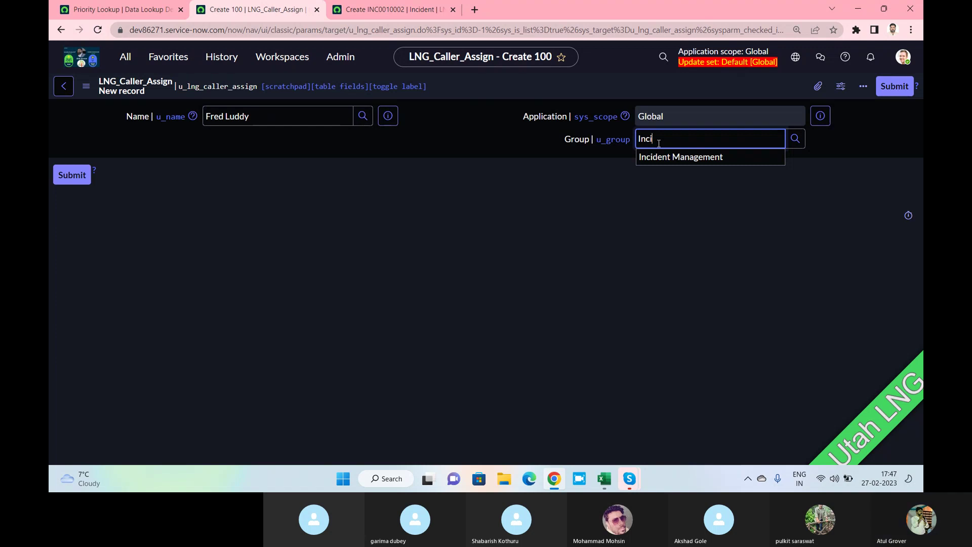
left_click(682, 158)
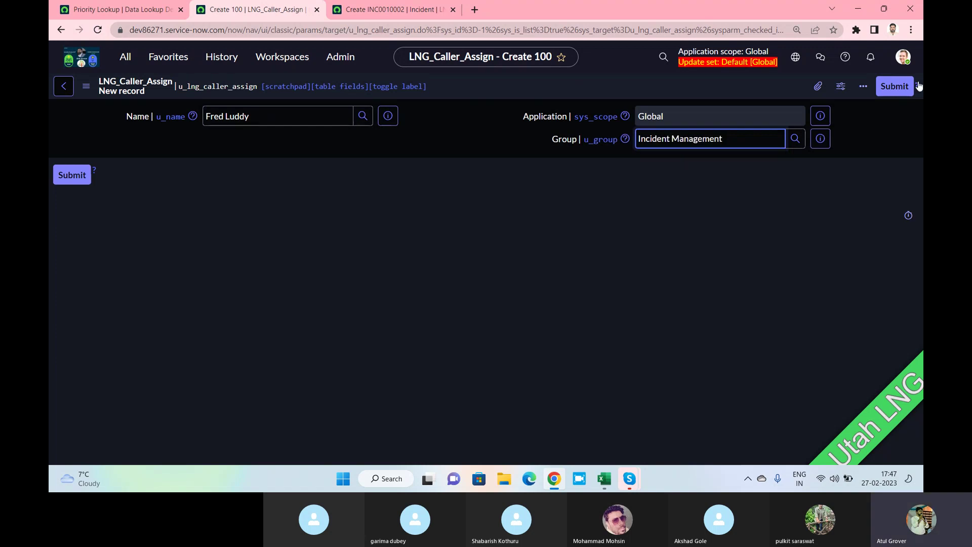
left_click(895, 87)
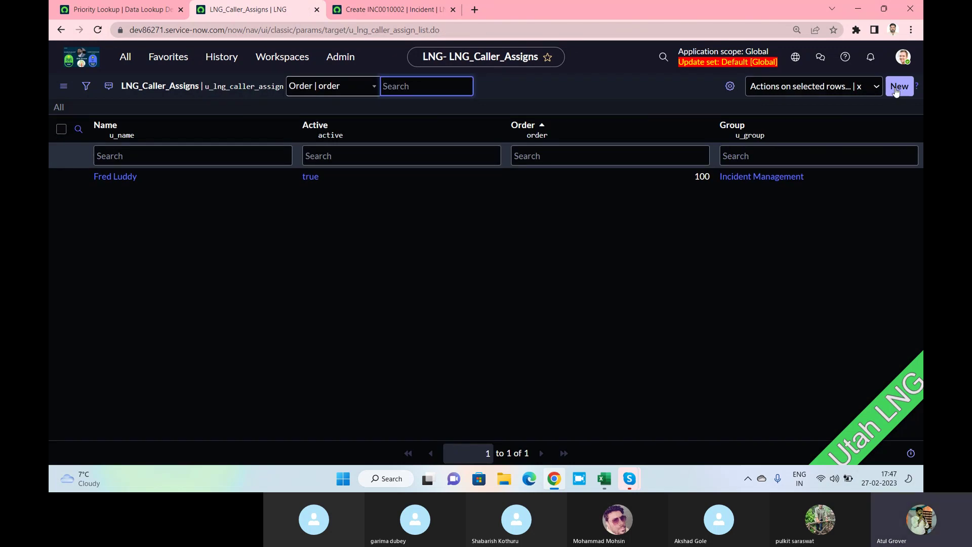
Create and submit a second LNG_Caller_Assign record with another caller's user record as Name and Change Management as Group.
left_click(896, 89)
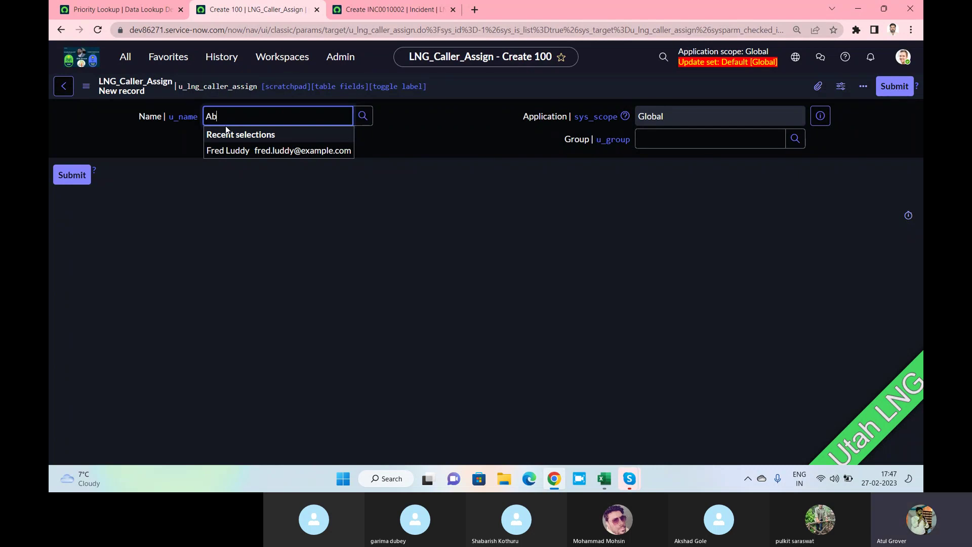
left_click(229, 150)
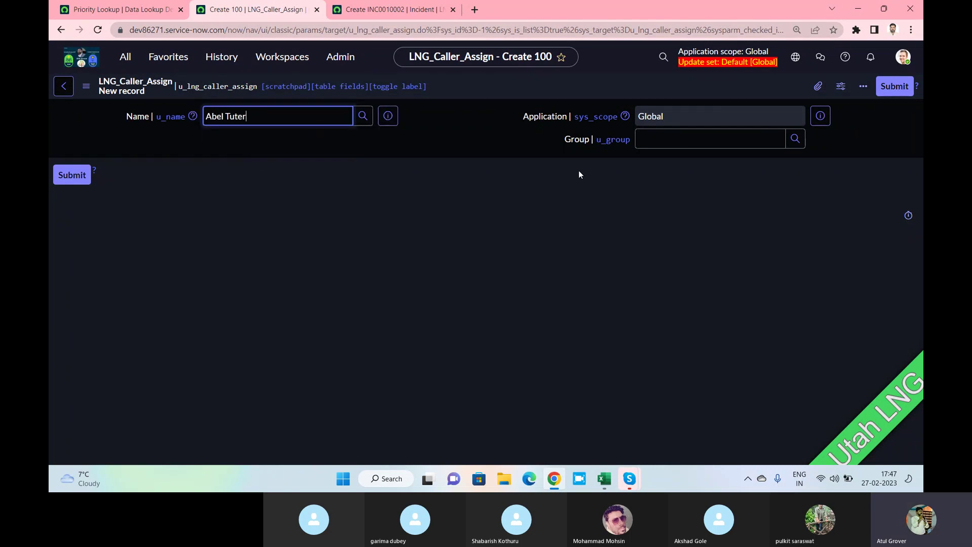
left_click(644, 143)
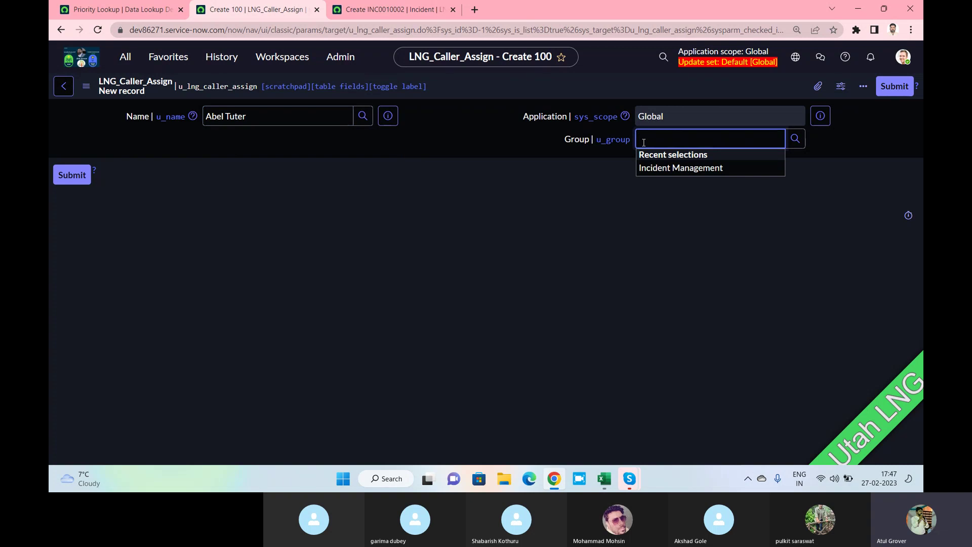
type("Cahng")
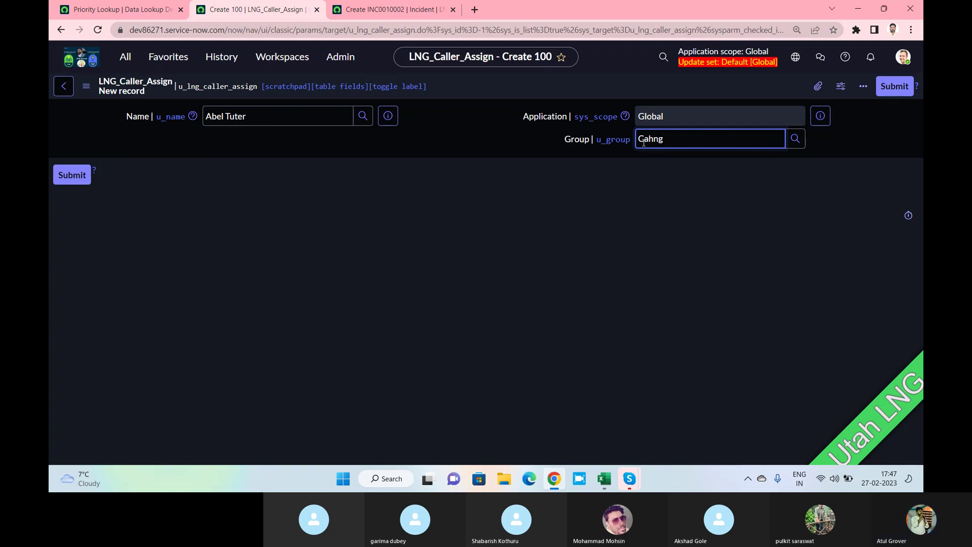
key("BackSpace")
key("BackSpace")
key("BackSpace")
key("BackSpace")
type("hang")
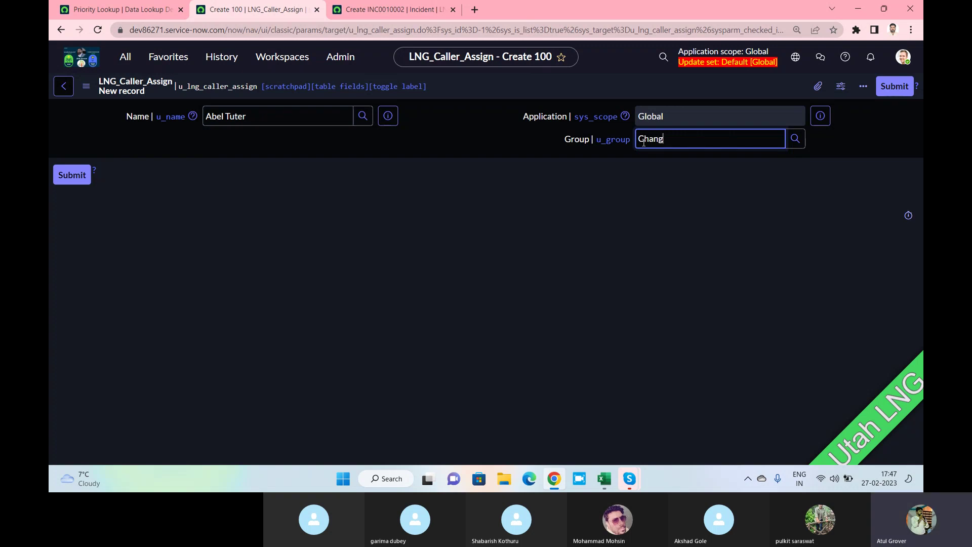
left_click(662, 160)
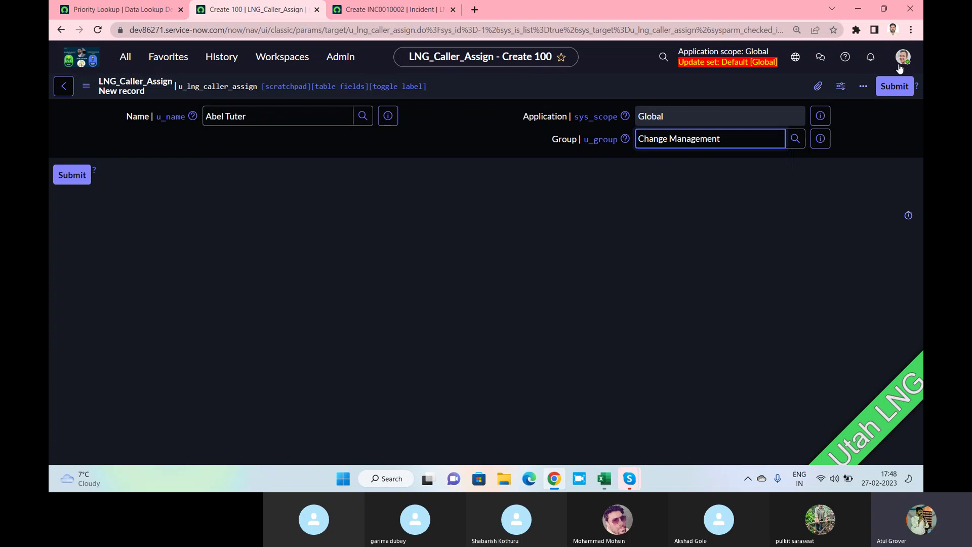
left_click(898, 86)
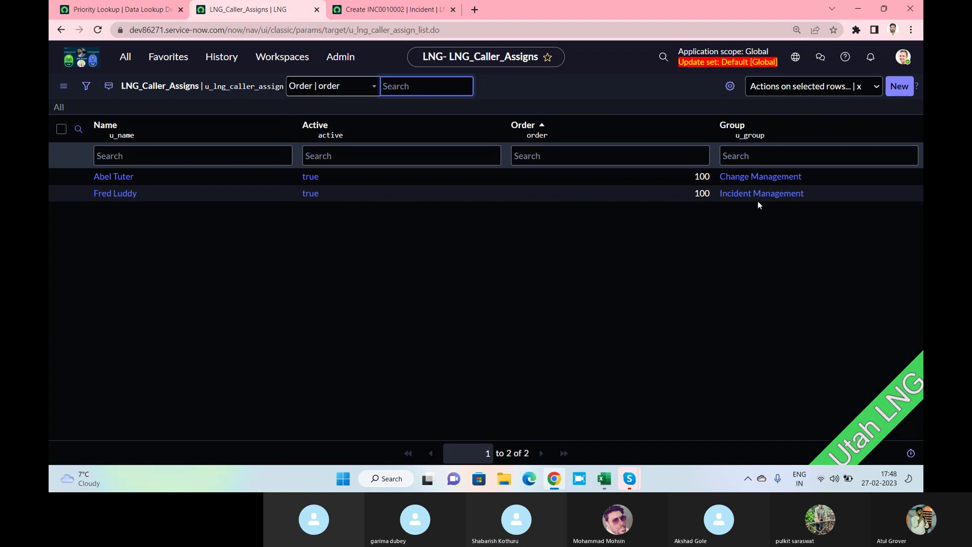
Find data lookup in the application navigator, open Data Lookup Definitions and start a new record of type Data Lookup Rule.
left_click(124, 63)
type("data look")
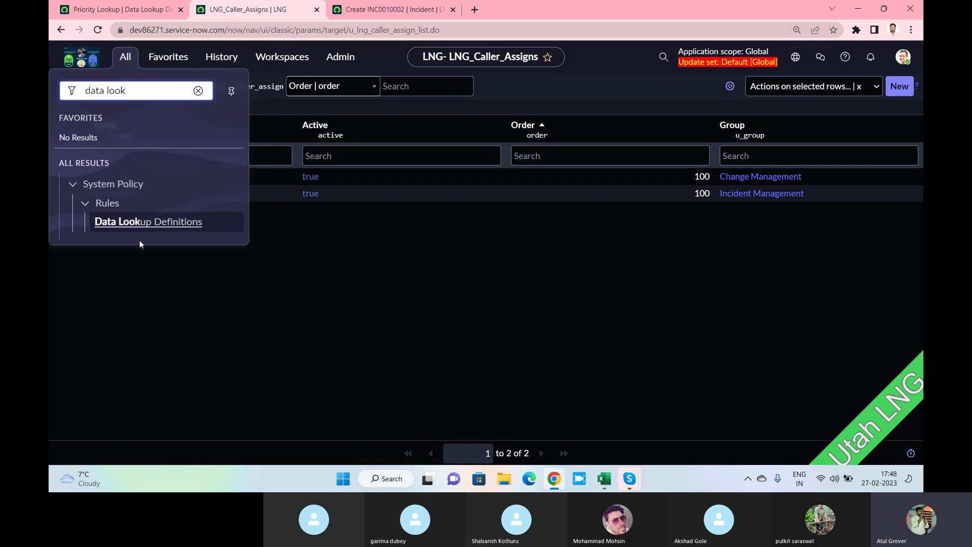
left_click(141, 222)
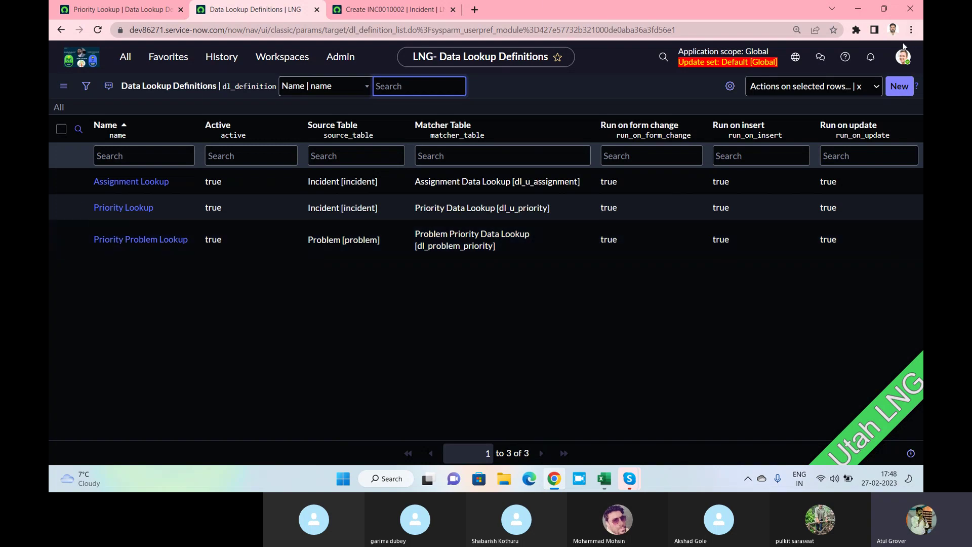
left_click(900, 87)
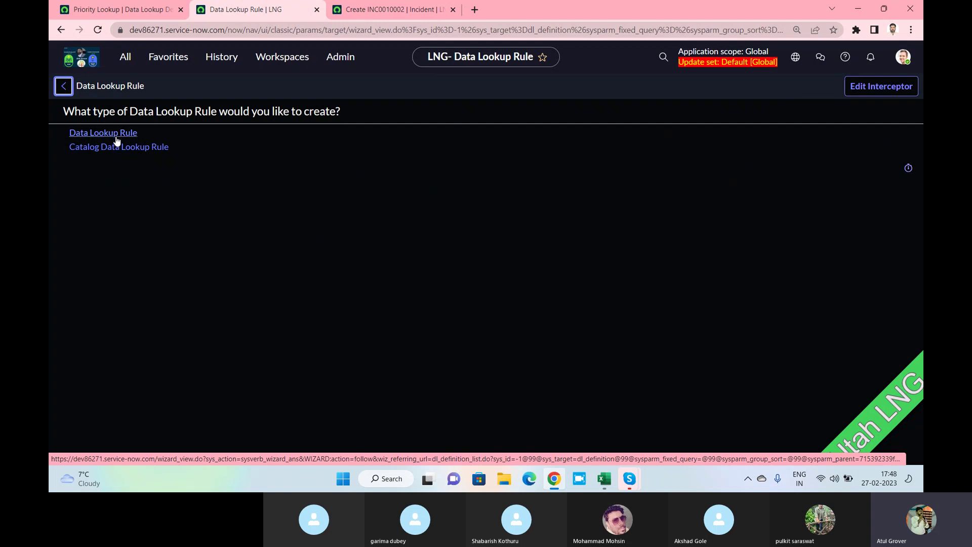
left_click(116, 133)
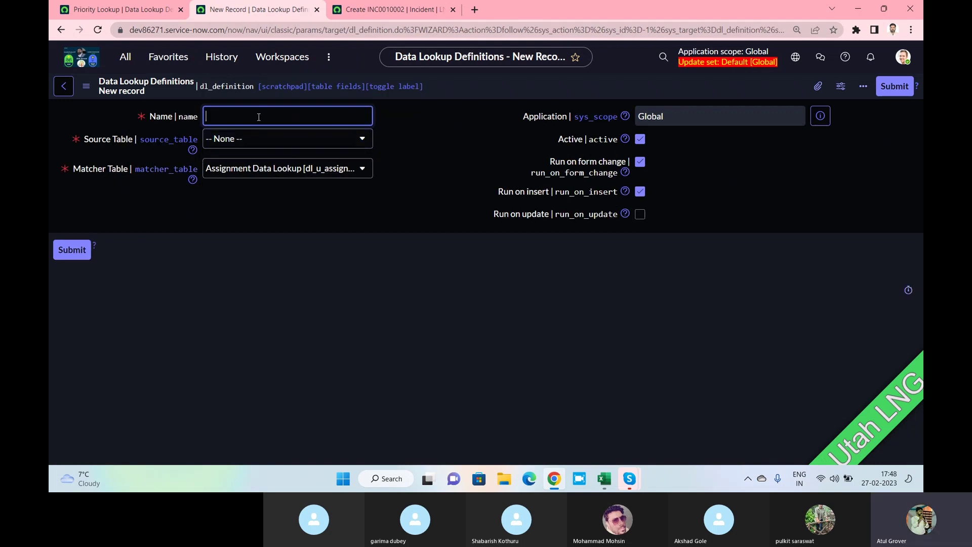
Name the rule LNG Datalook, set its matcher table to LNG_Caller_Assign and open the source table choices.
type("LNG Datalook")
left_click(257, 172)
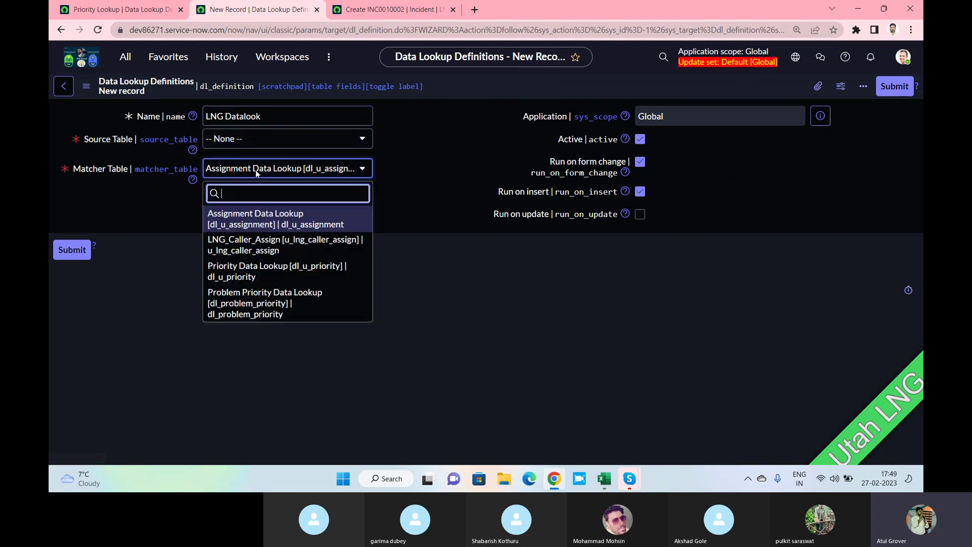
left_click(279, 247)
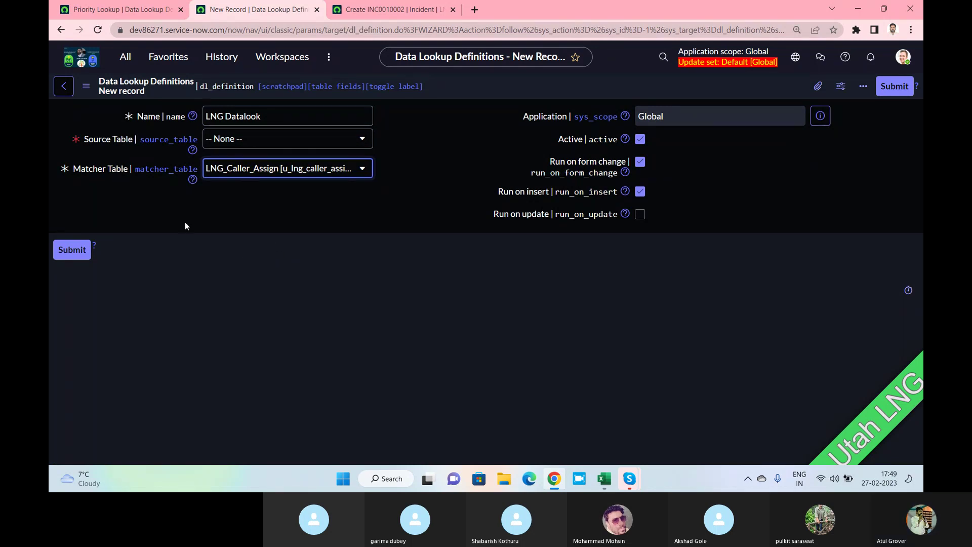
left_click(237, 144)
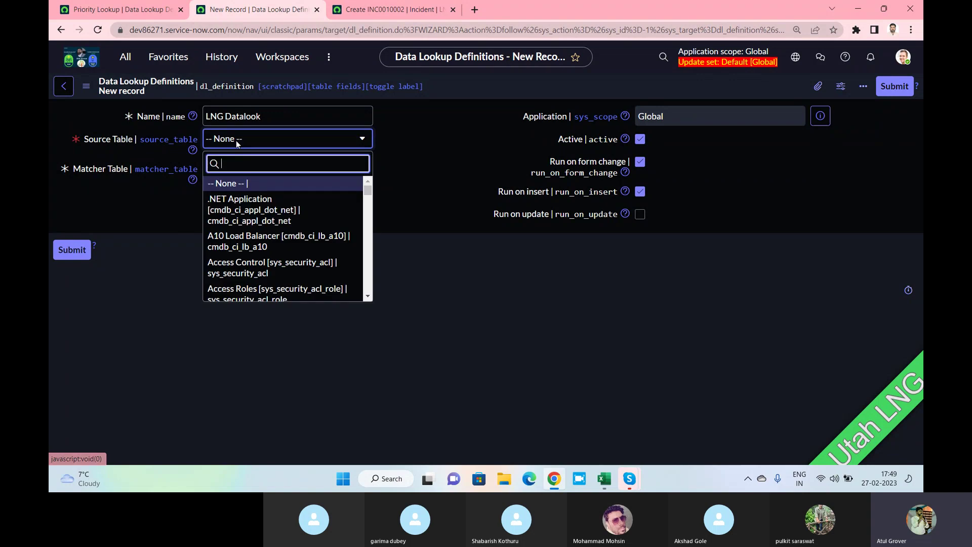
type("ca")
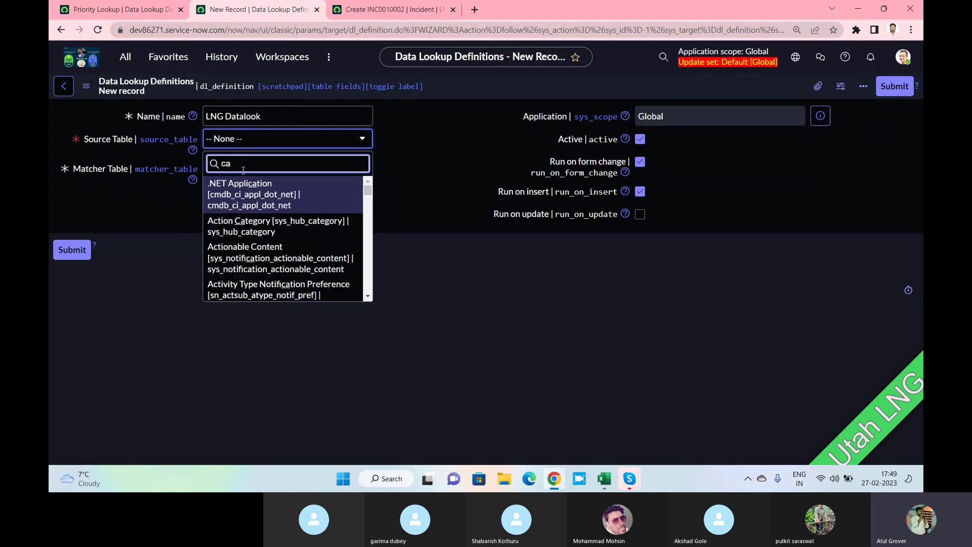
type("ll")
key("BackSpace")
key("BackSpace")
key("BackSpace")
key("BackSpace")
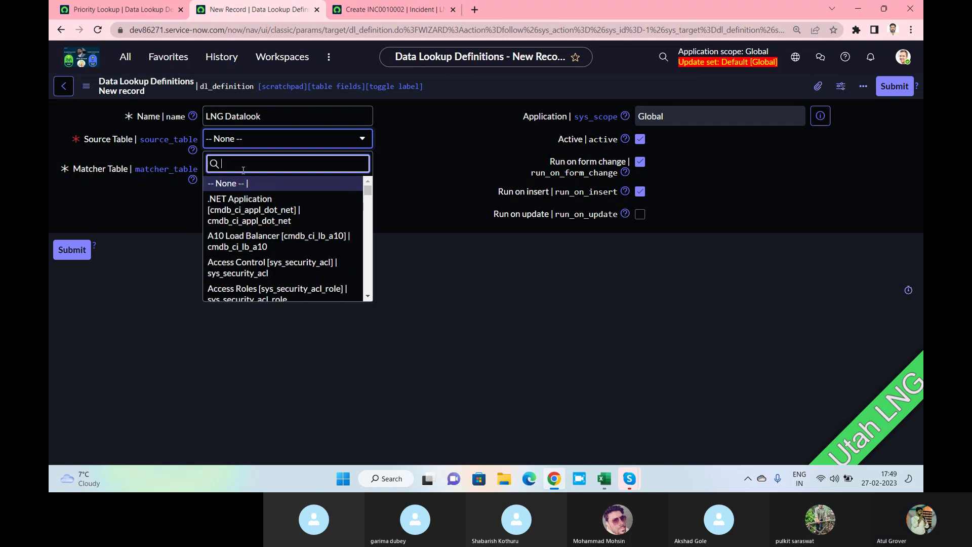
type("Sys")
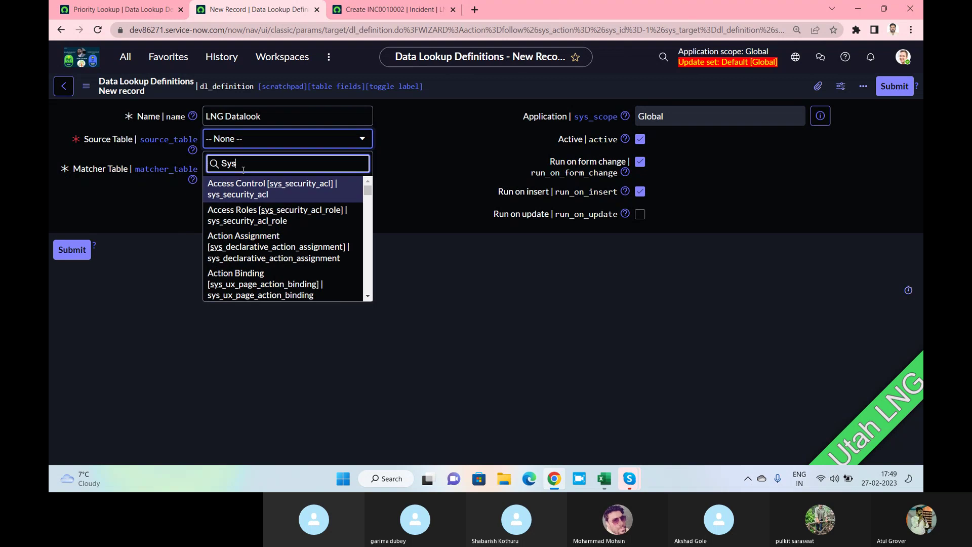
type("_u")
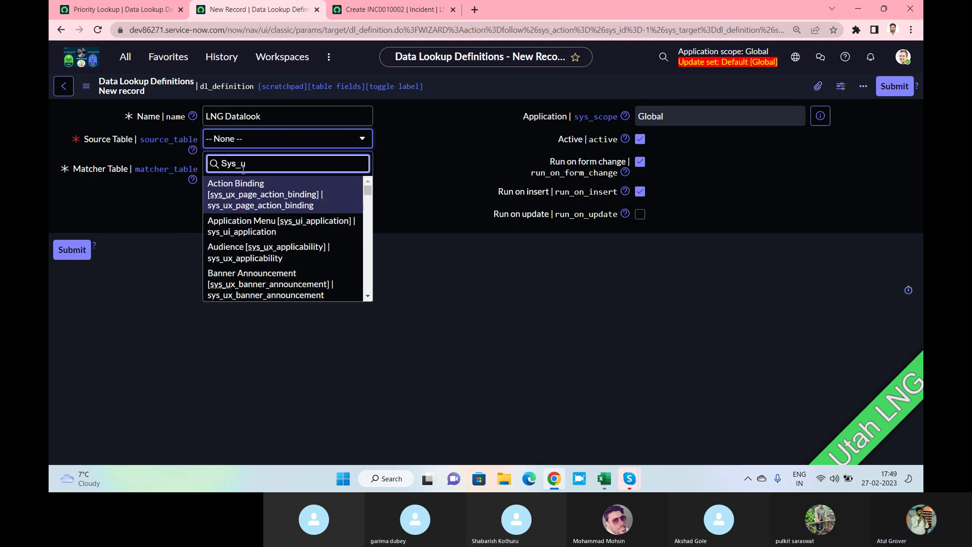
key("BackSpace")
key("BackSpace")
key("BackSpace")
key("BackSpace")
key("BackSpace")
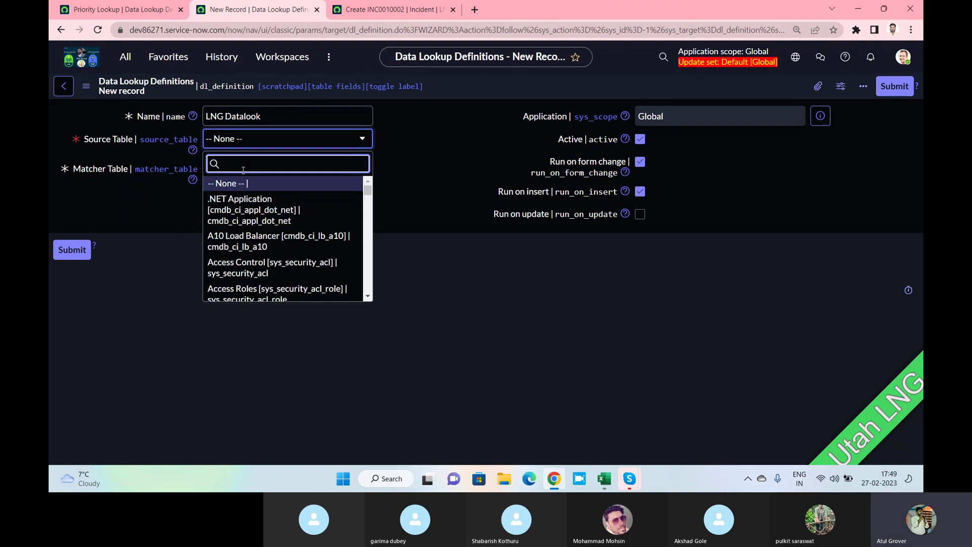
Set the source table to Incident [incident] and save the definition, staying on its record.
type("Inci")
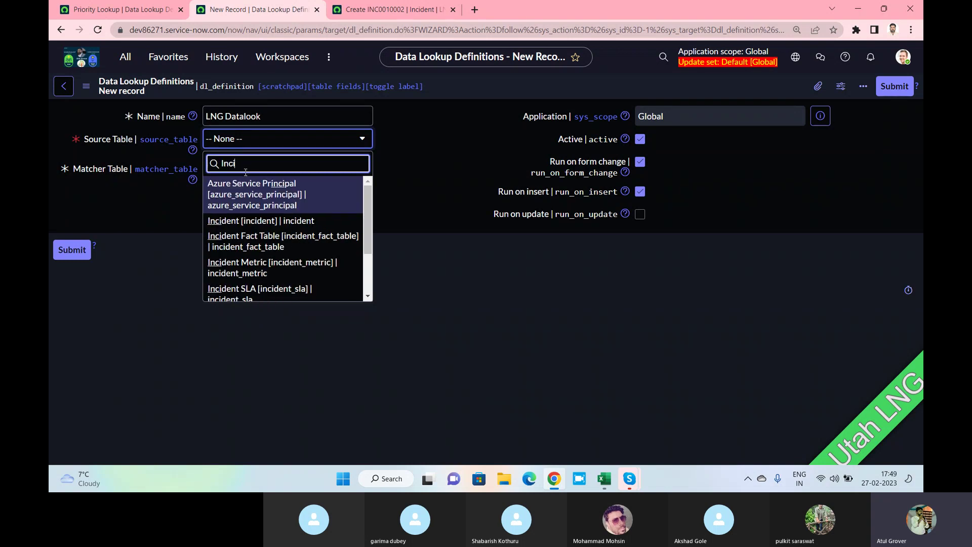
type("dent")
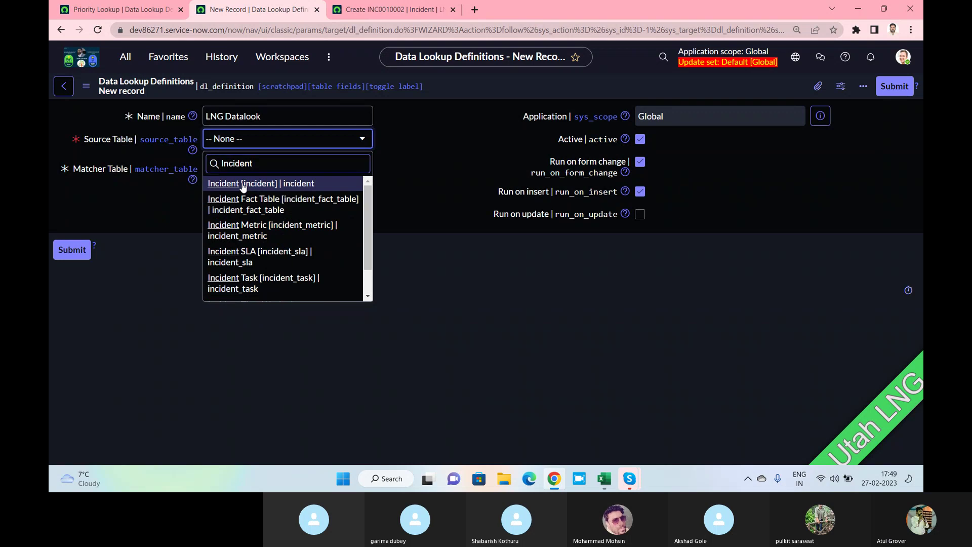
left_click(243, 183)
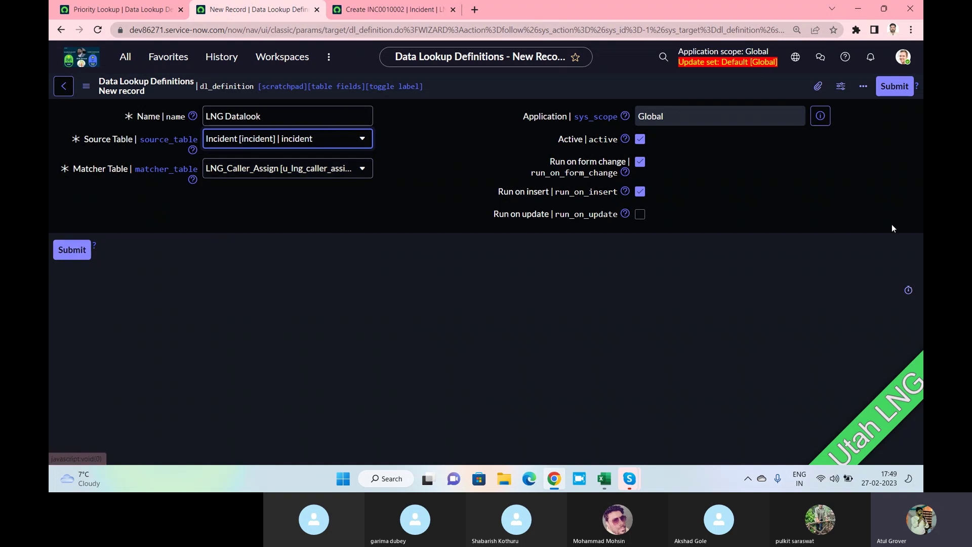
right_click(667, 91)
left_click(683, 99)
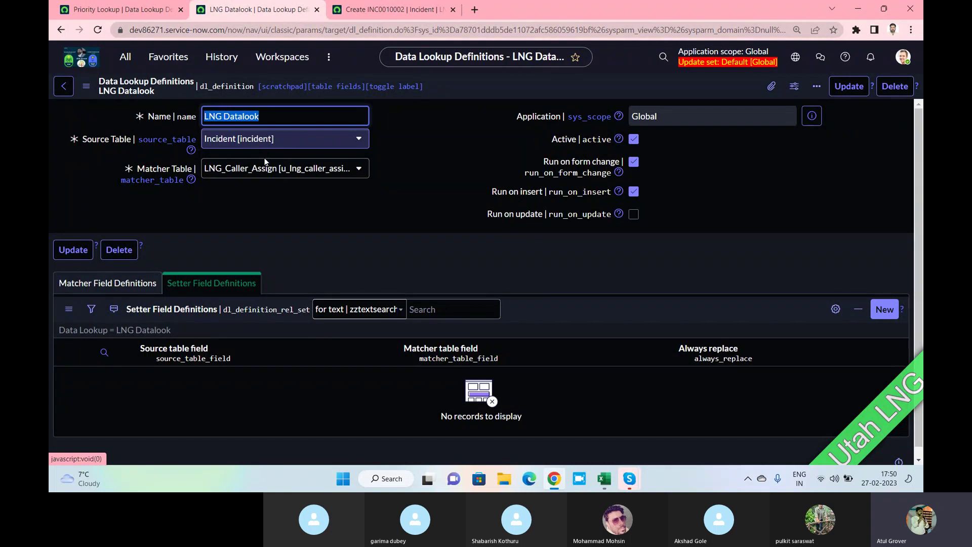
Try to start a new matcher field definition for the LNG Datalook rule.
left_click(89, 284)
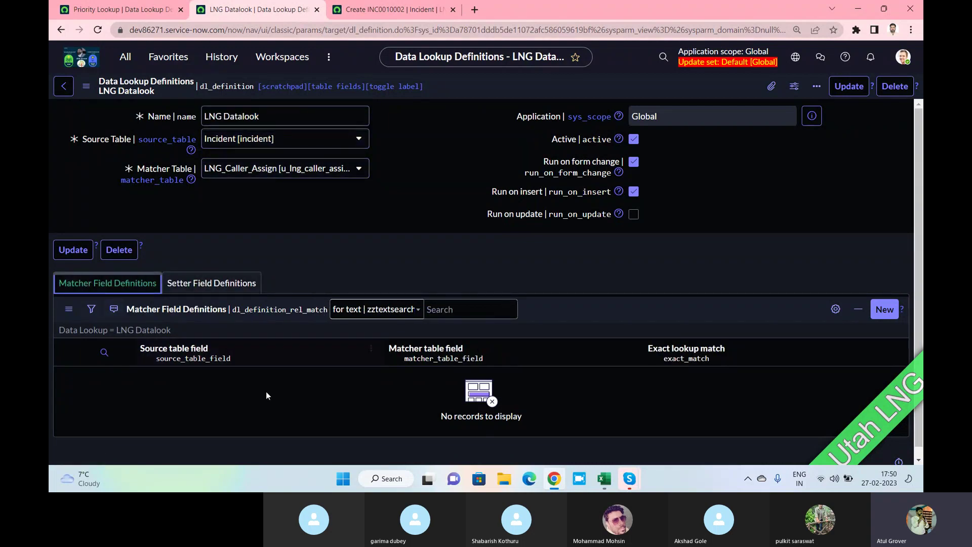
left_click(892, 315)
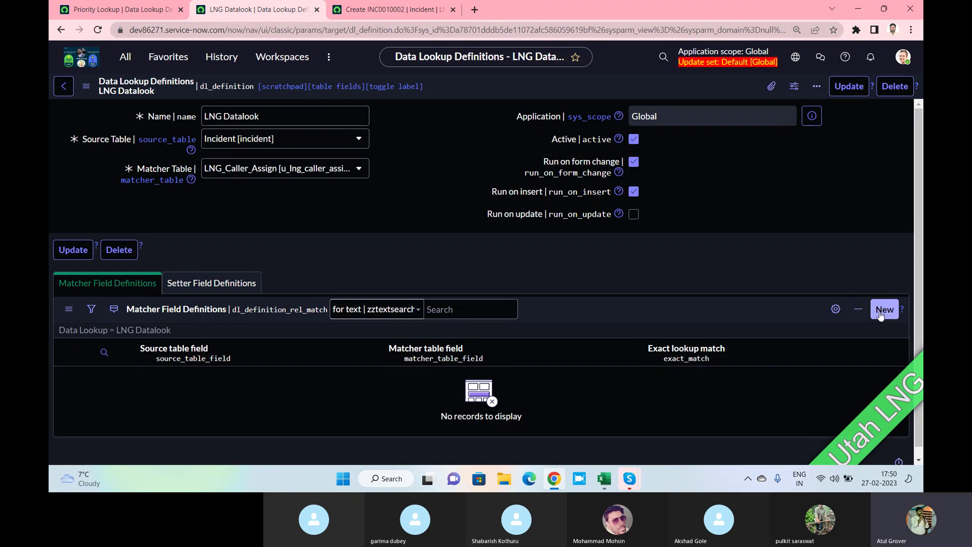
left_click(881, 315)
Log out of the instance and log back in.
left_click(903, 57)
left_click(786, 268)
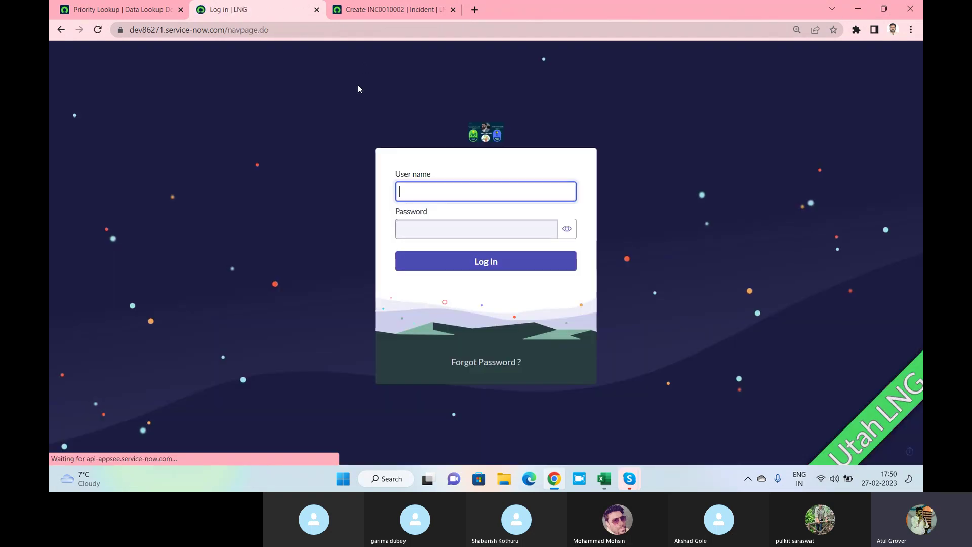
left_click(484, 264)
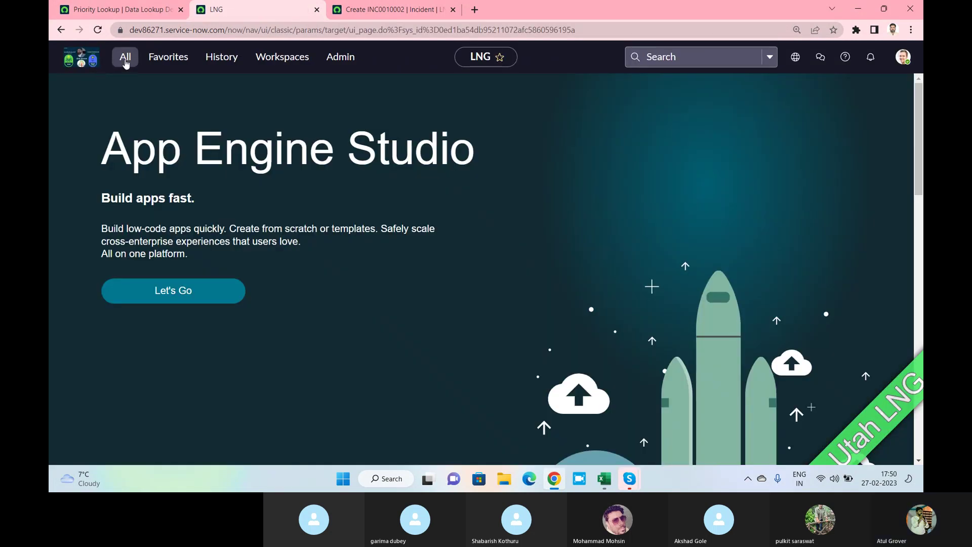
Search the application navigator for data lookup and reopen the Data Lookup Definitions list.
left_click(125, 59)
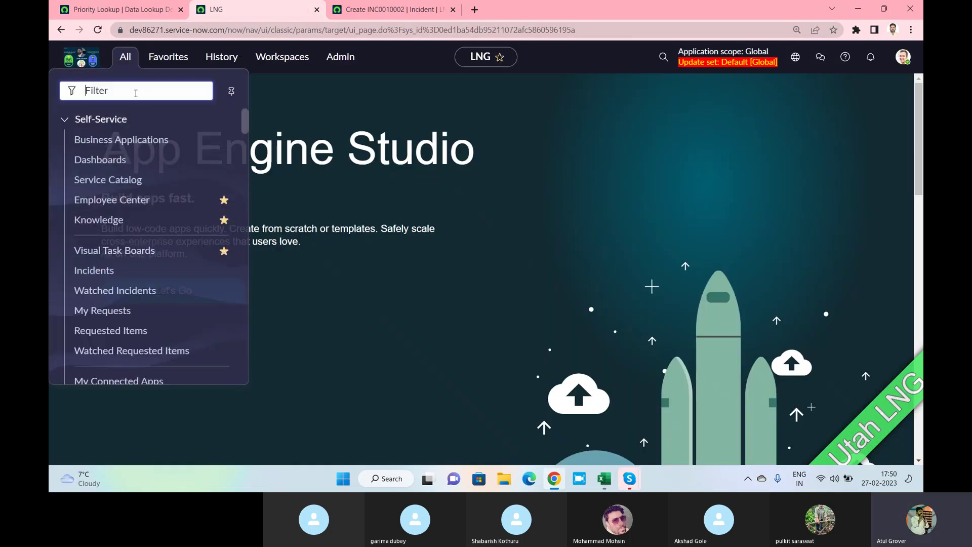
type("data loo")
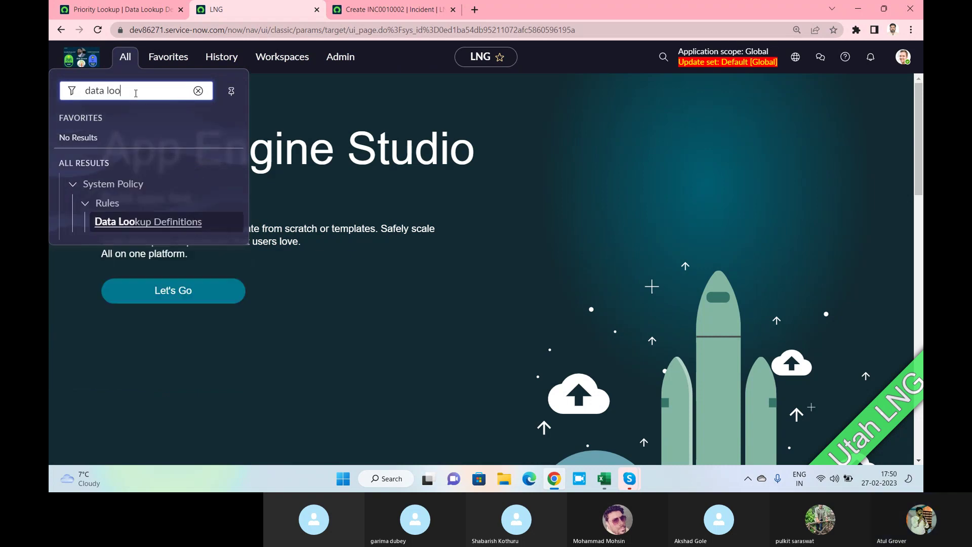
left_click(113, 224)
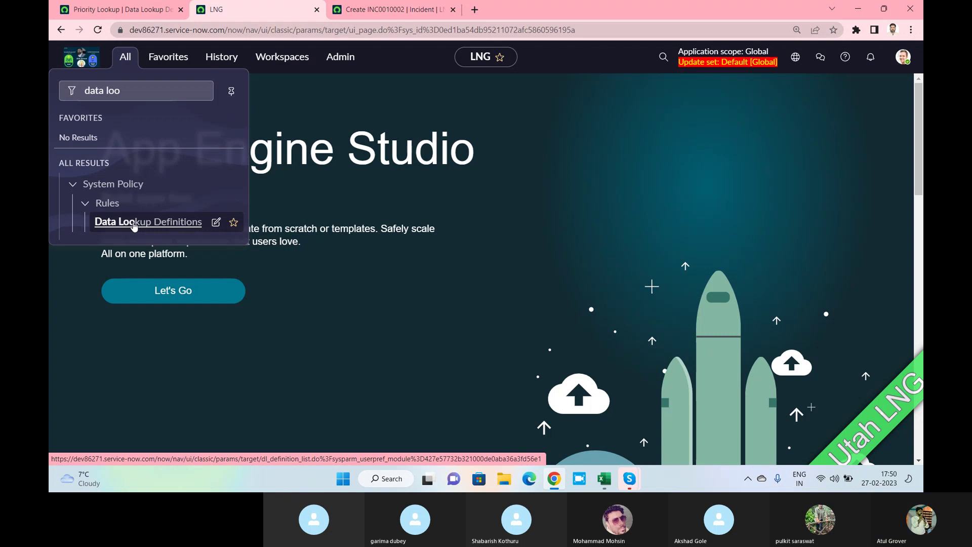
left_click(134, 224)
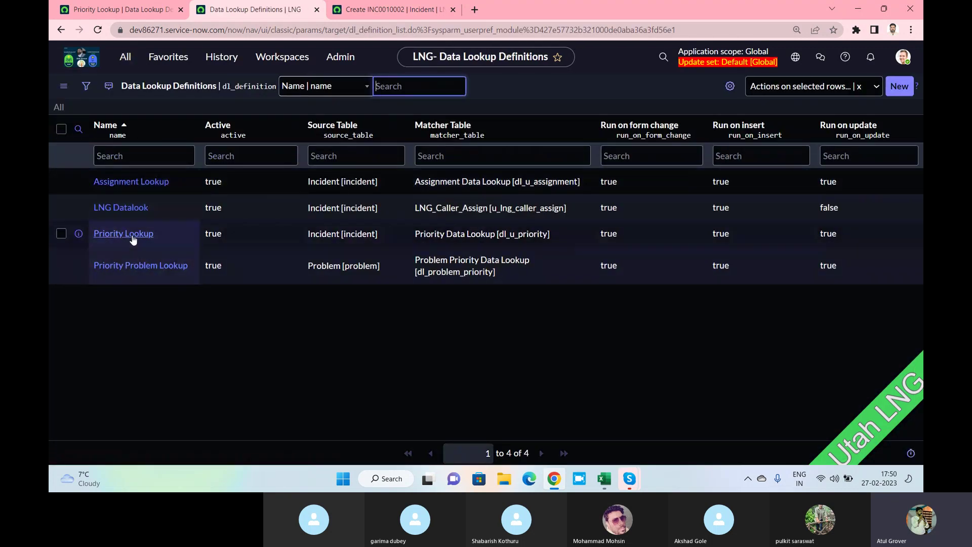
Add a matcher field definition to the LNG Datalook rule, matching source field Caller | caller_id to matcher field Name | u_name.
left_click(121, 209)
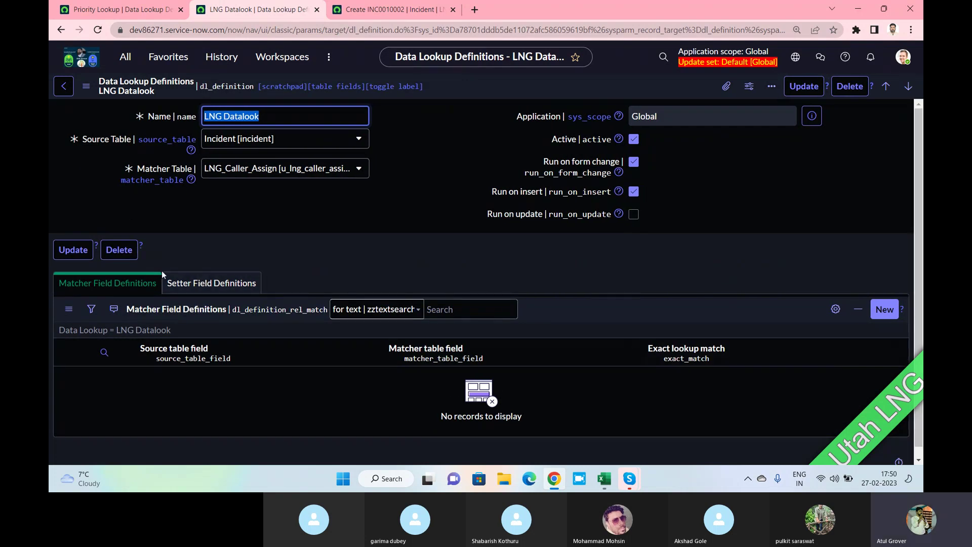
left_click(889, 315)
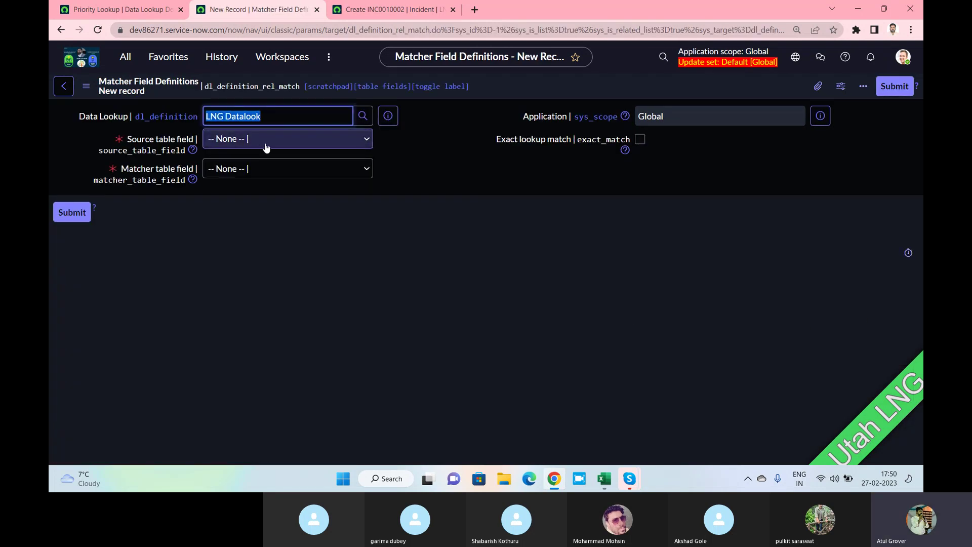
left_click(377, 10)
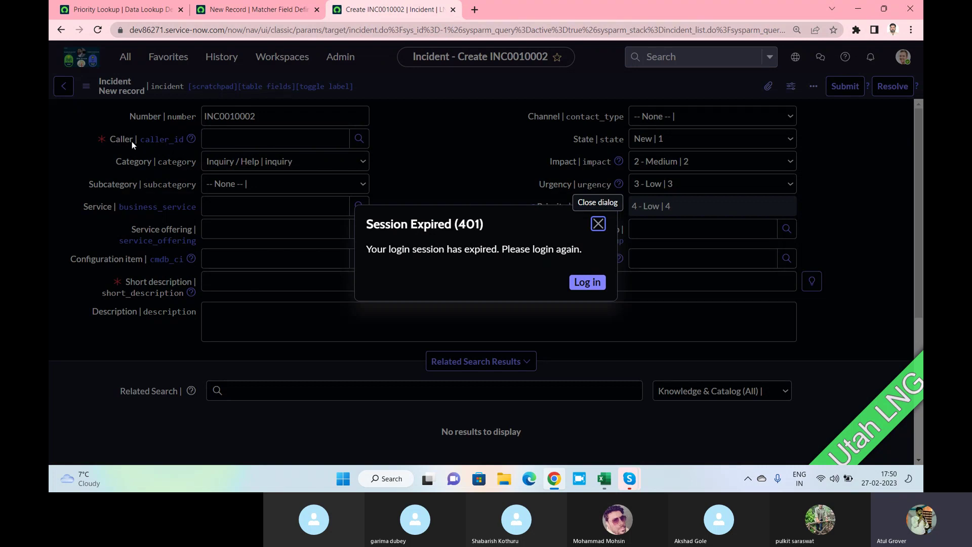
left_click(244, 11)
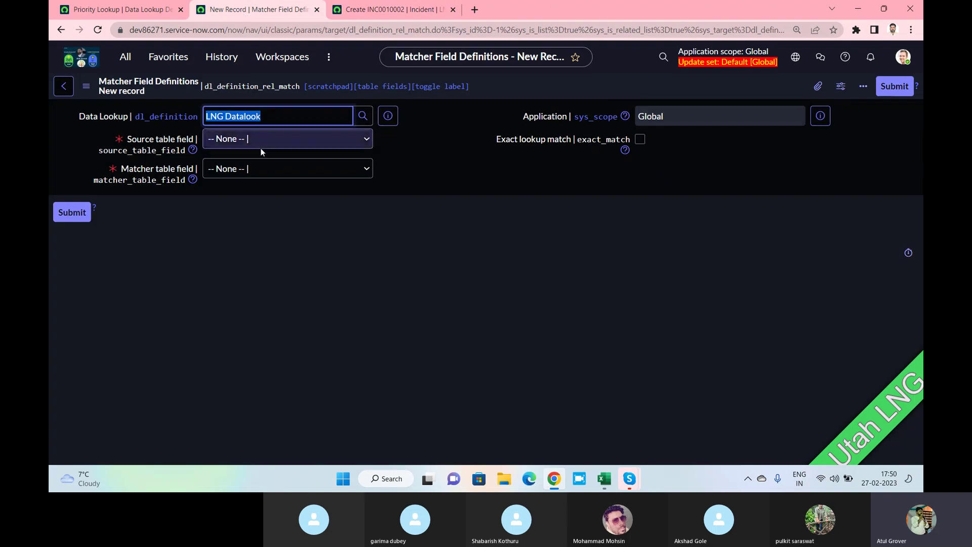
left_click(260, 140)
key("c")
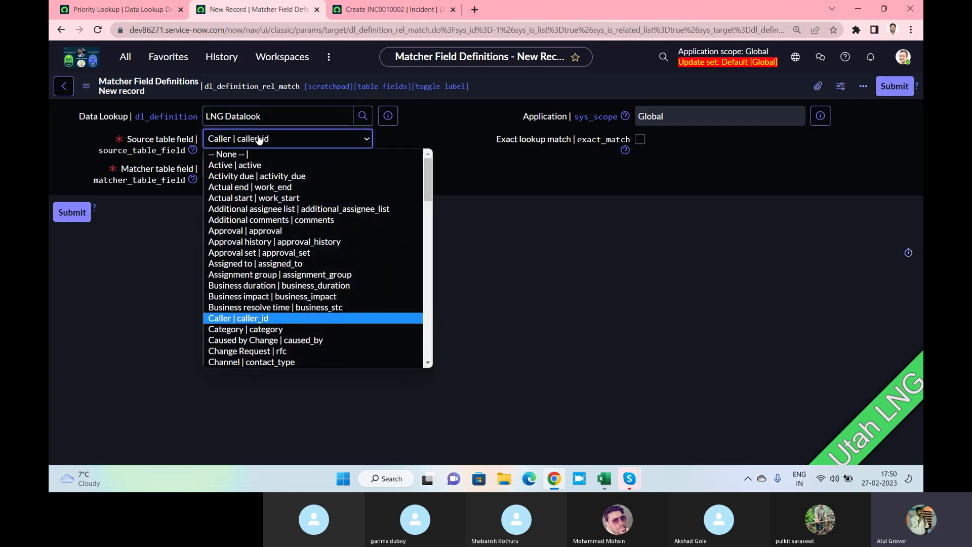
left_click(260, 320)
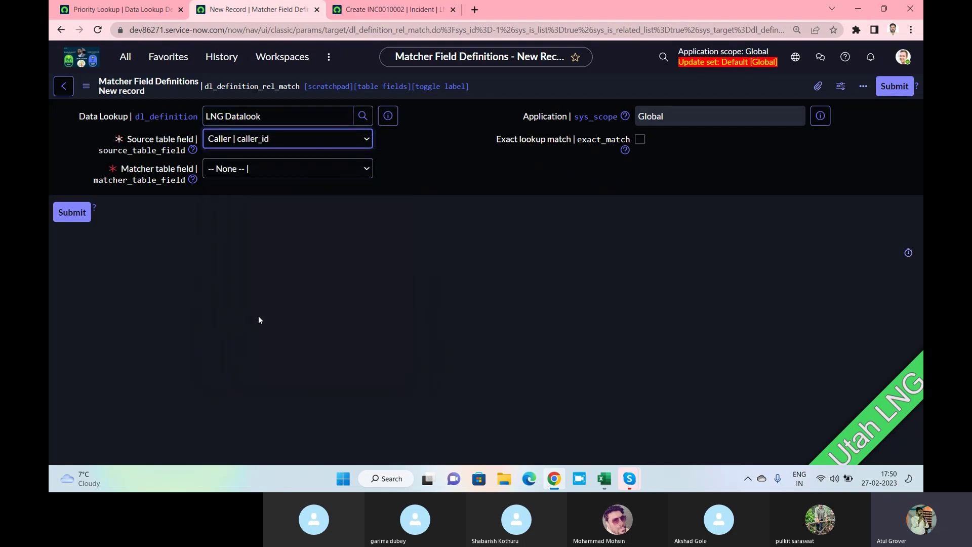
left_click(280, 172)
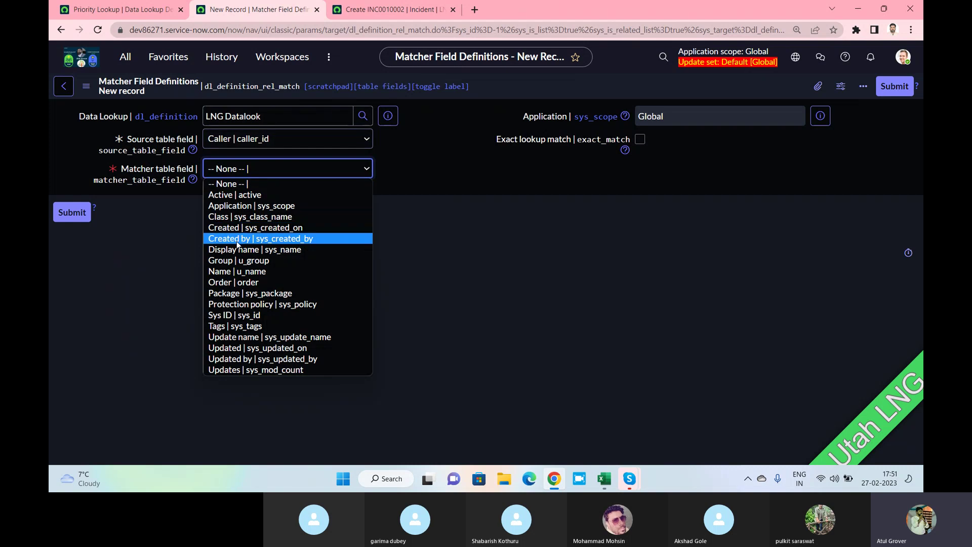
left_click(240, 273)
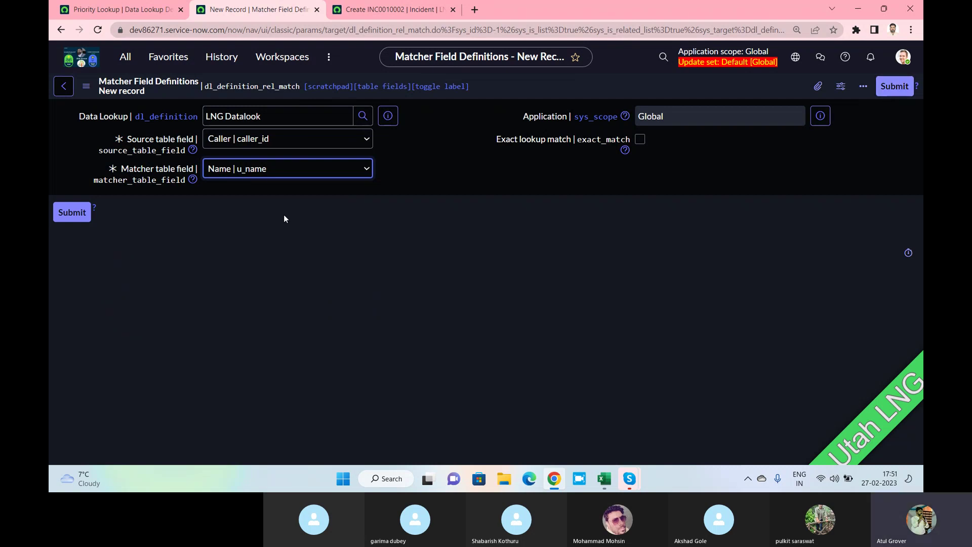
left_click(83, 216)
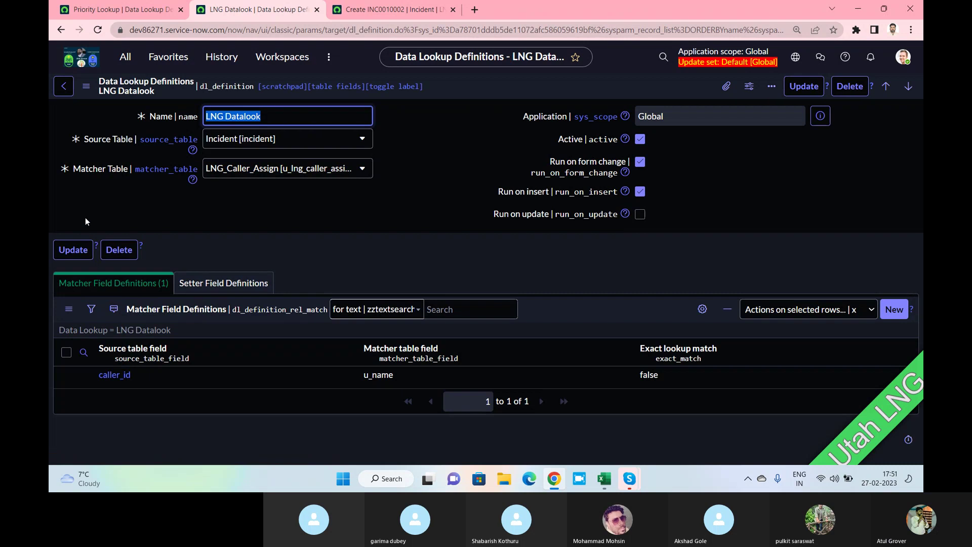
Add a setter field definition to LNG Datalook with source field Assignment group and matcher field Group | u_group.
left_click(228, 284)
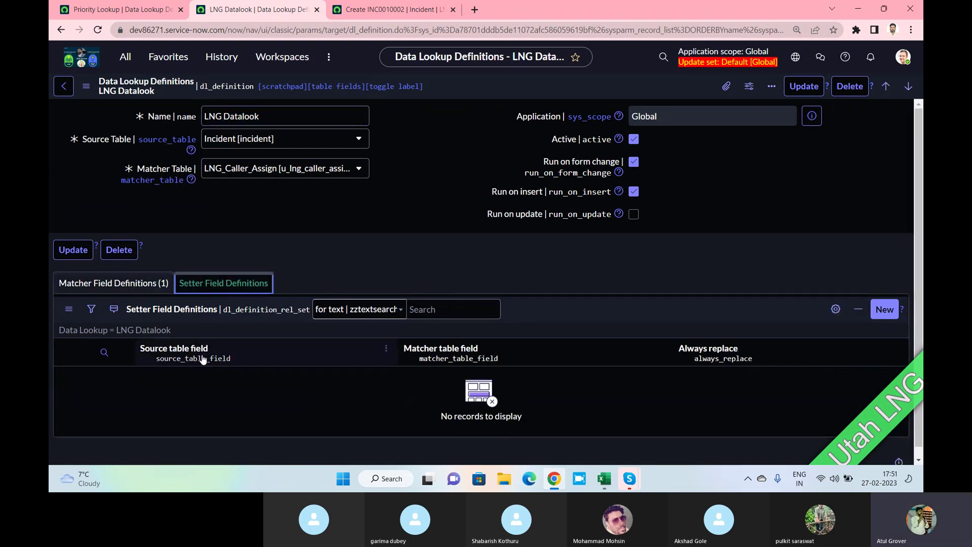
left_click(885, 309)
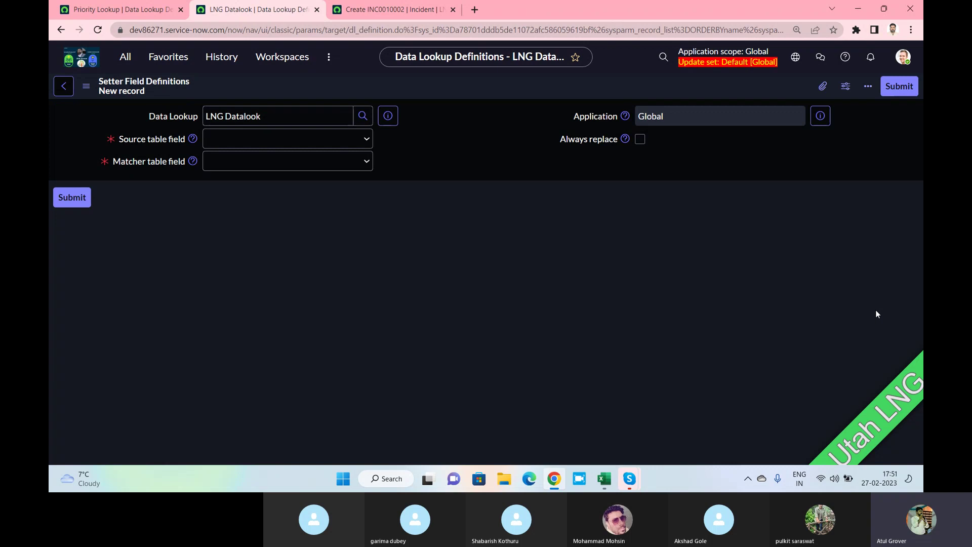
left_click(293, 140)
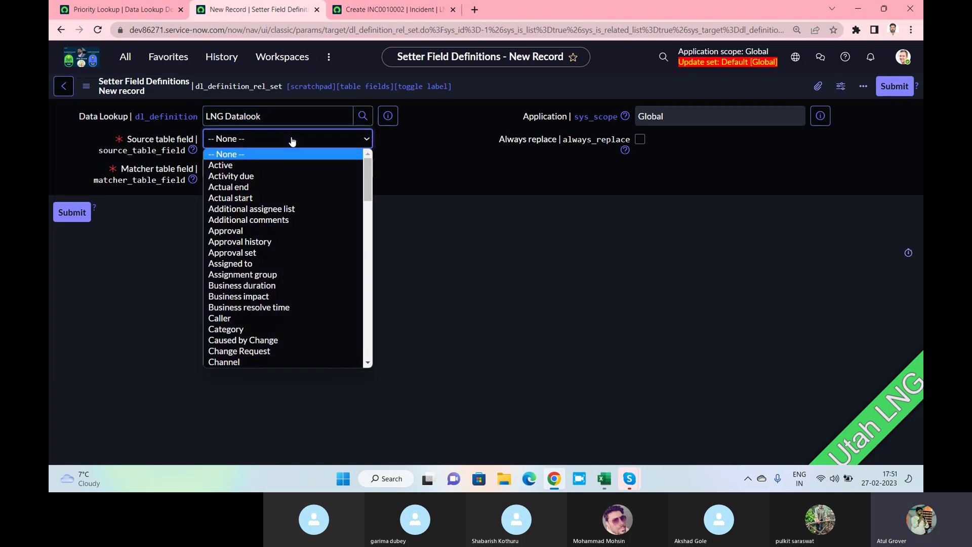
type("as")
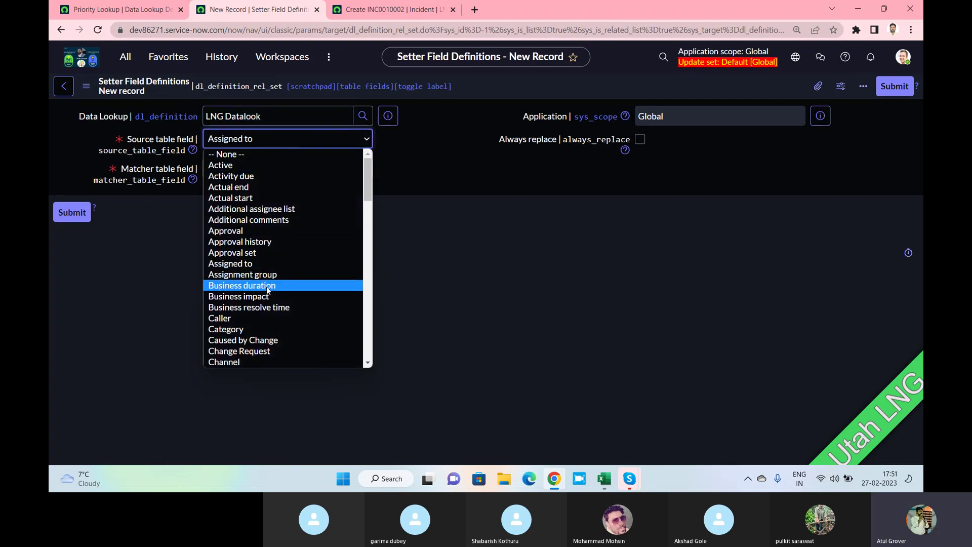
left_click(268, 274)
left_click(260, 174)
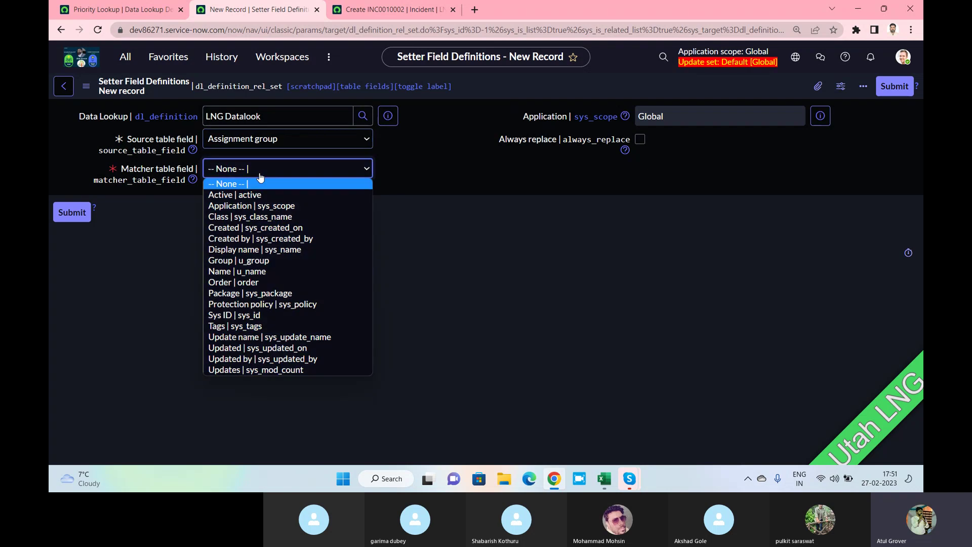
left_click(260, 260)
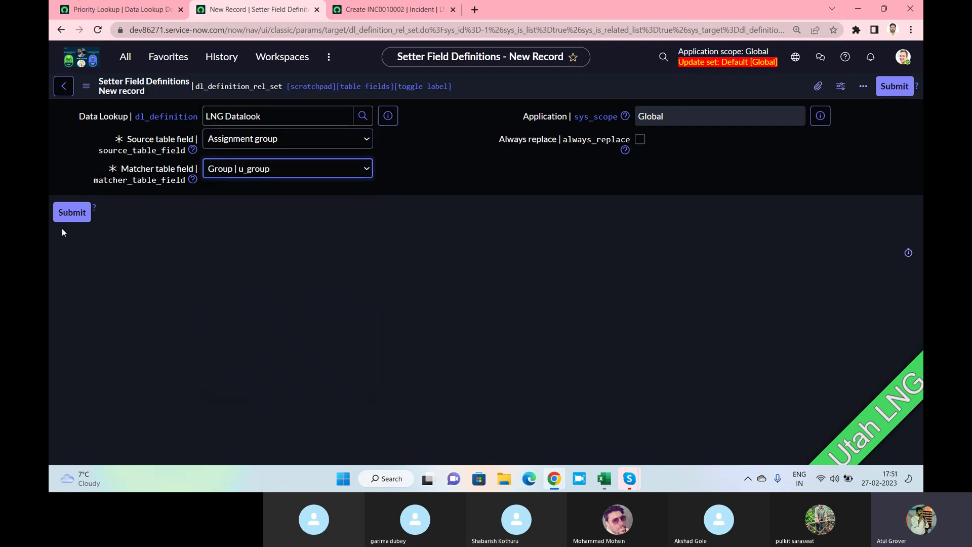
left_click(63, 215)
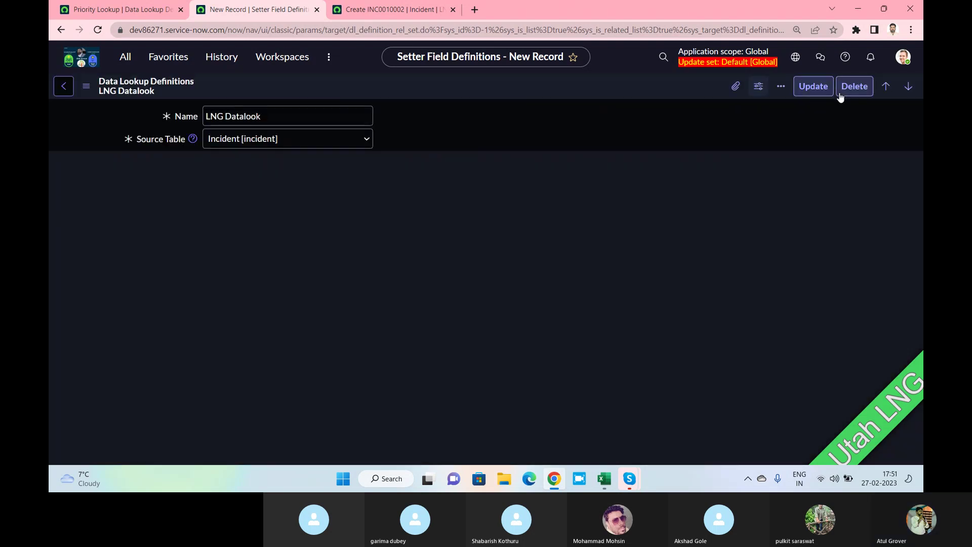
Save the LNG Datalook definition and remain on its record.
right_click(528, 87)
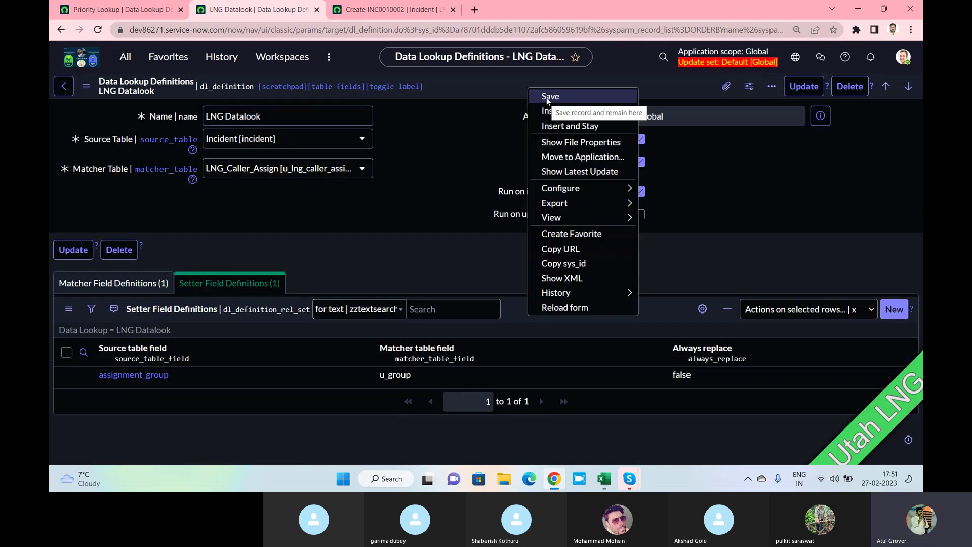
left_click(545, 96)
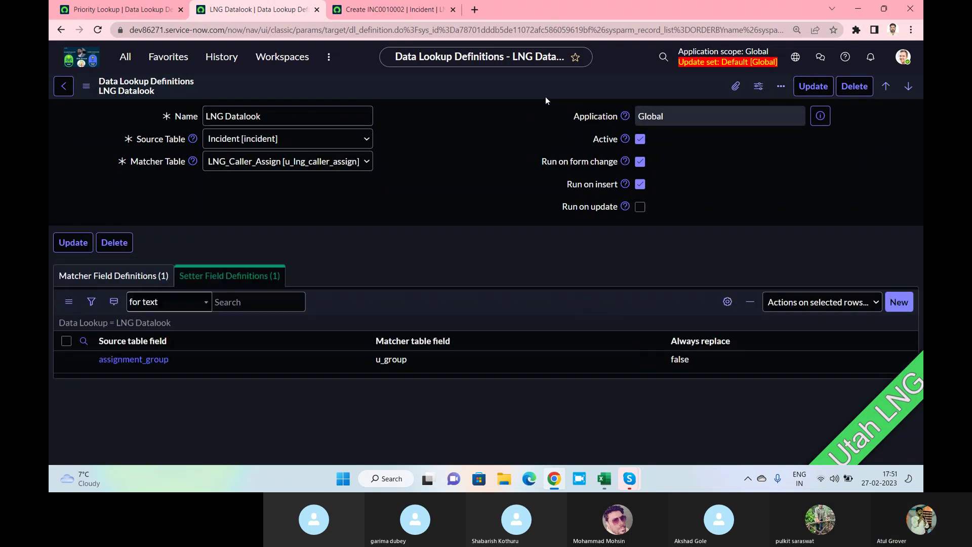
double_click(545, 96)
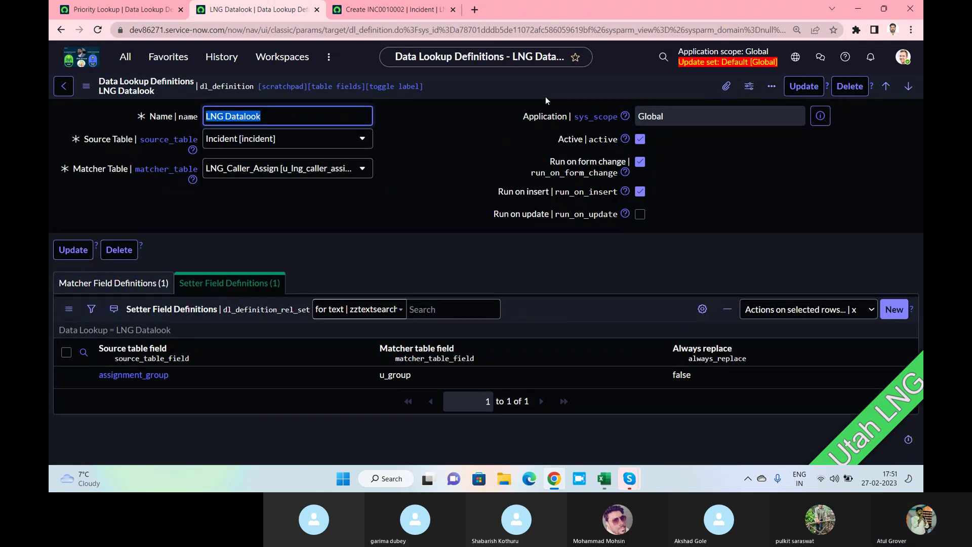
Restore the expired session on the new incident form, set the caller to the user mapped to Incident Management, and check the assignment group.
left_click(404, 9)
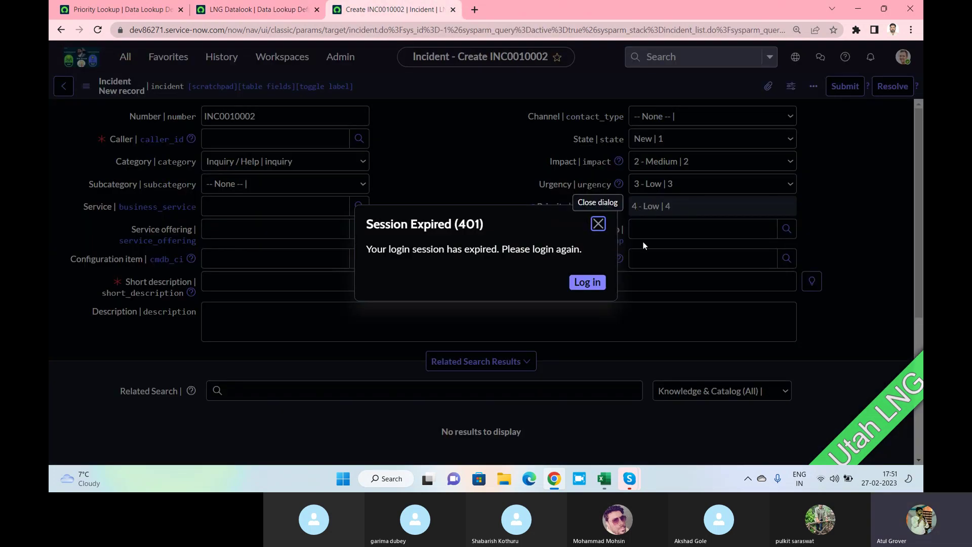
left_click(599, 284)
left_click(539, 95)
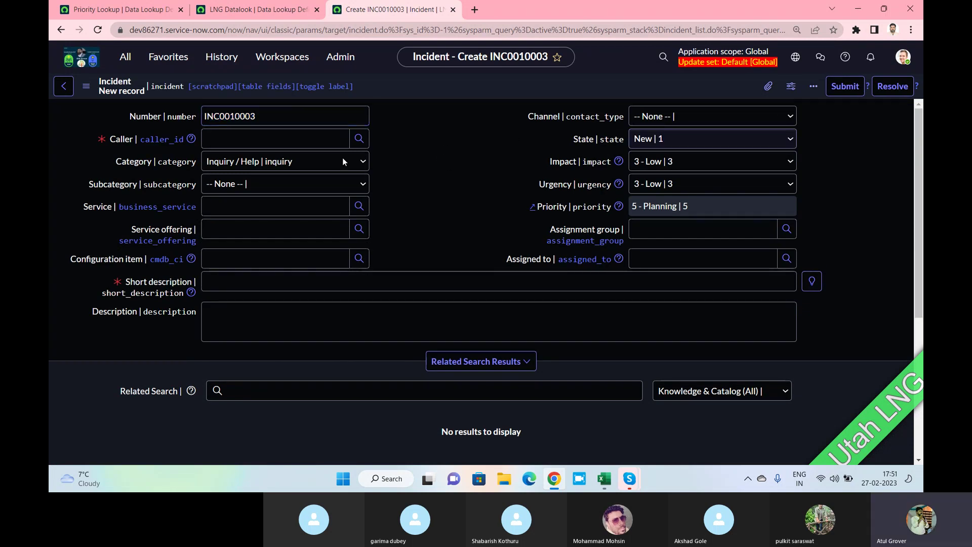
left_click(274, 145)
type("fred")
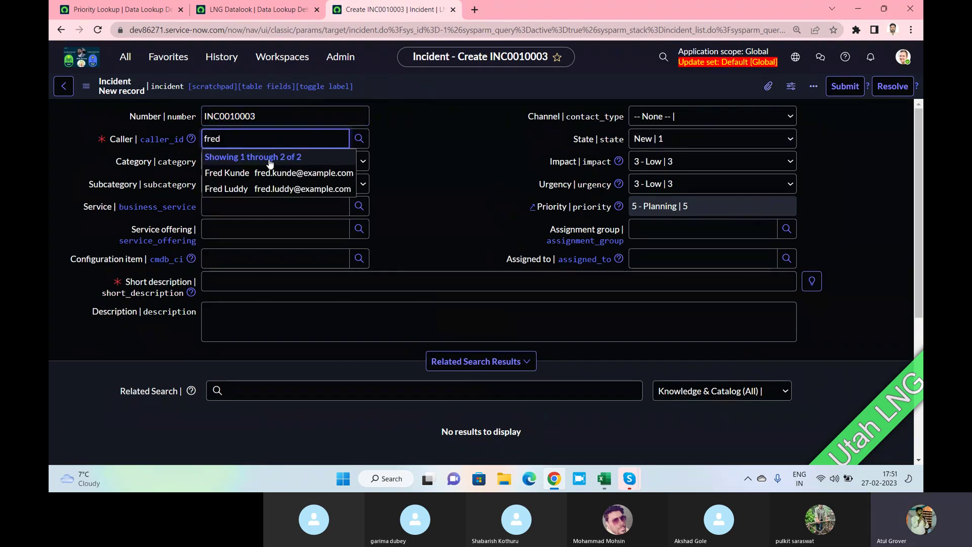
left_click(258, 190)
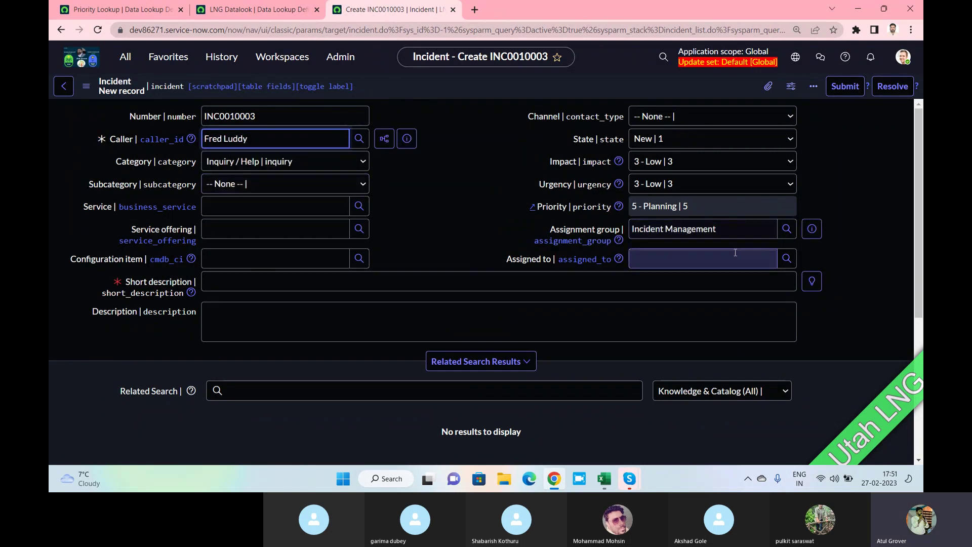
left_click_drag(718, 229, 631, 229)
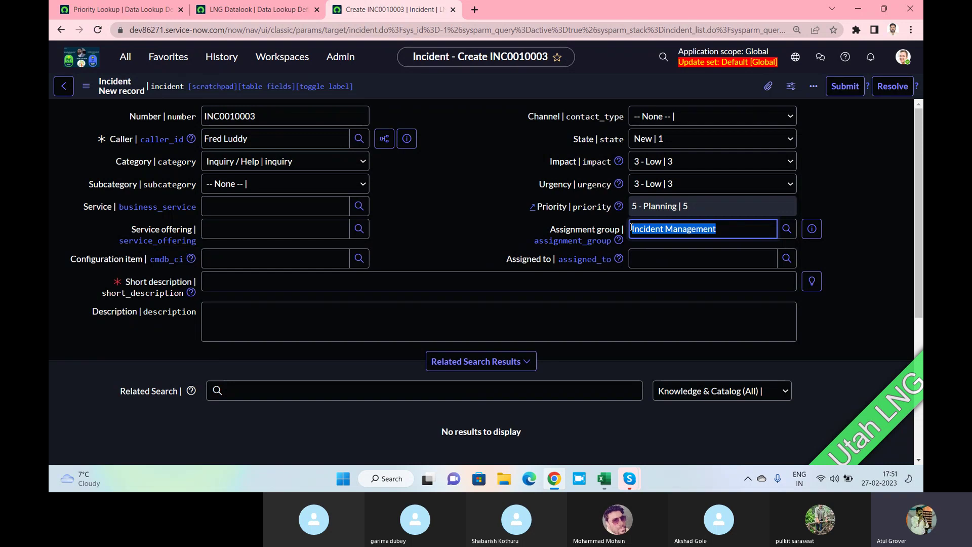
Review LNG Datalook's matcher field definition and open its matcher table in a separate tab to examine the caller-to-group records.
left_click(275, 12)
left_click(132, 10)
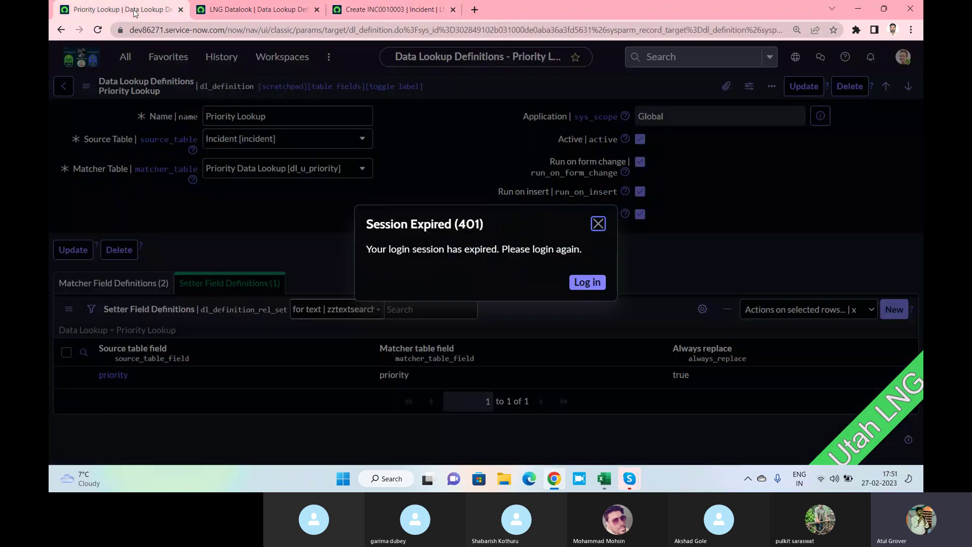
left_click(598, 223)
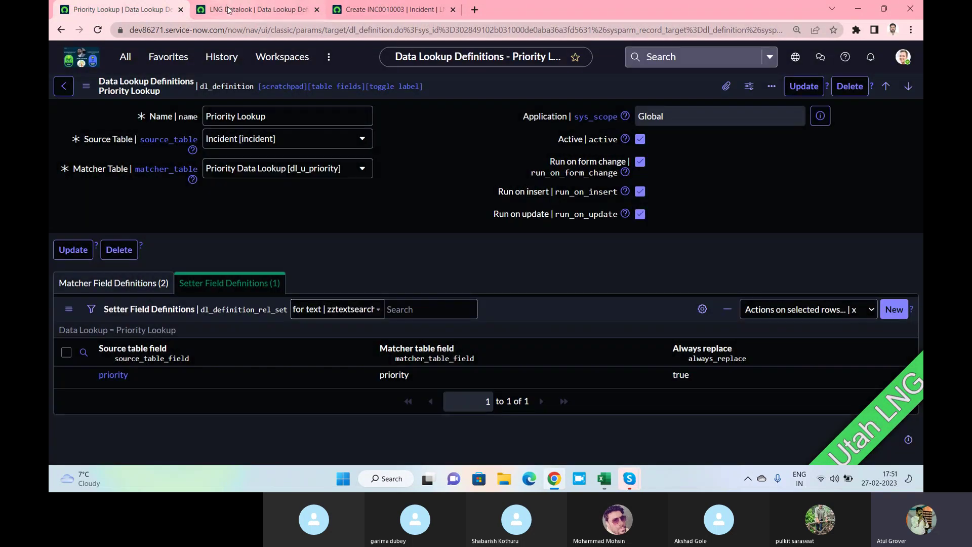
left_click(256, 10)
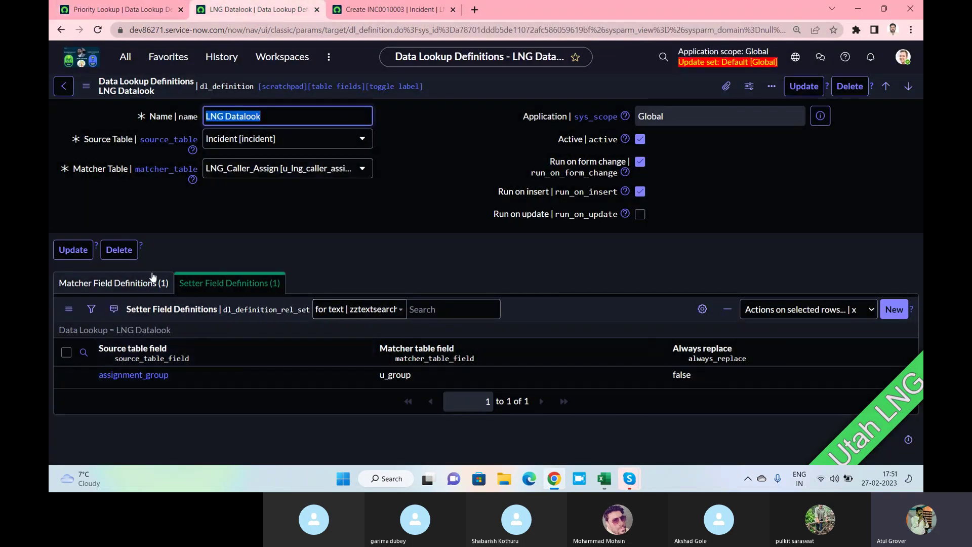
left_click(113, 283)
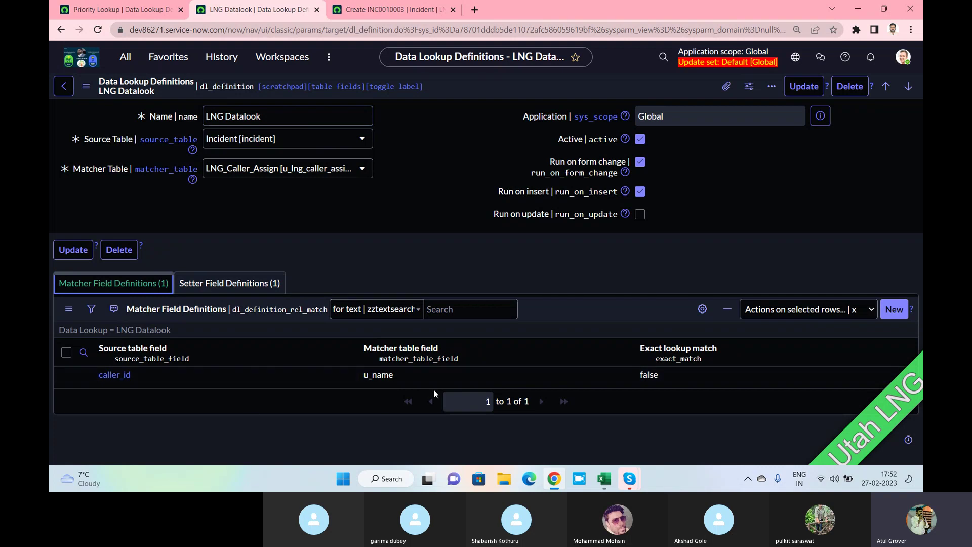
left_click_drag(398, 376, 362, 374)
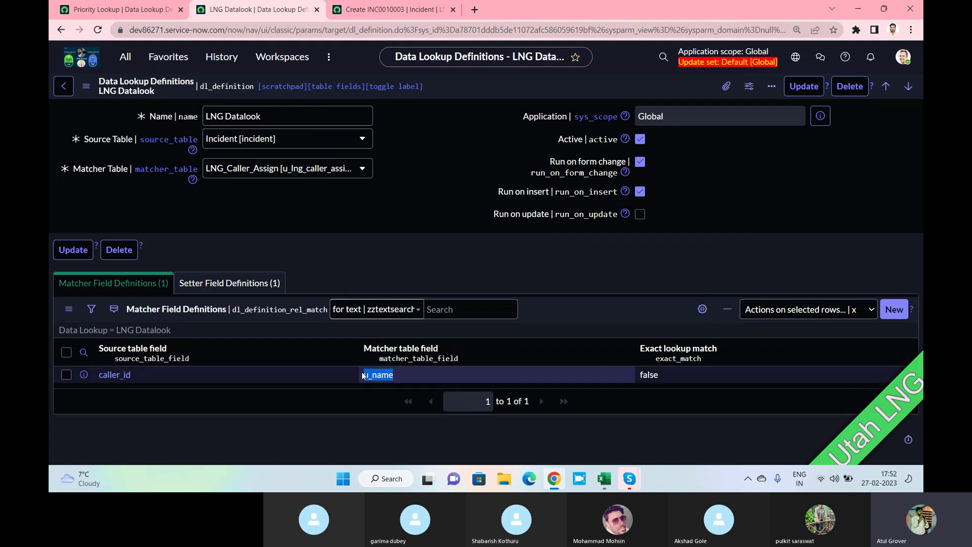
double_click(362, 375)
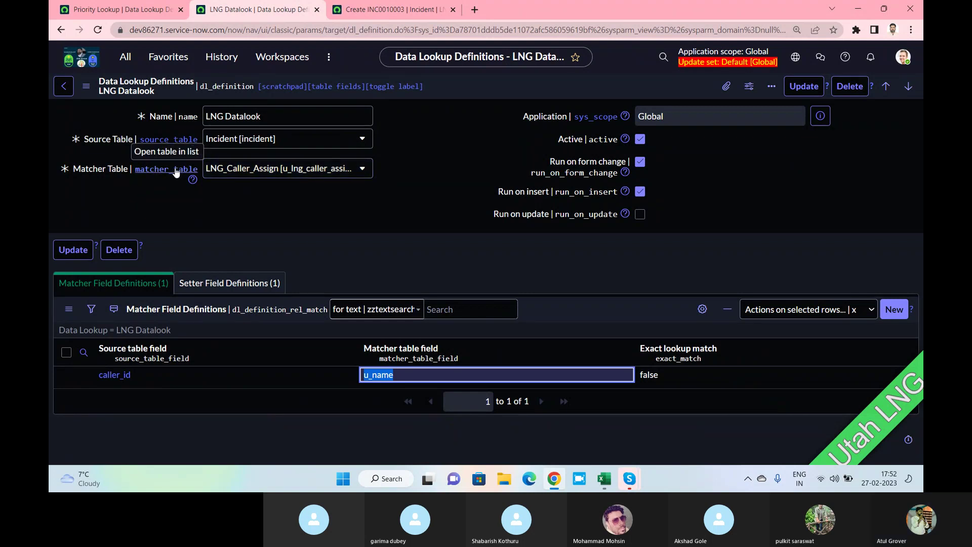
middle_click(167, 169)
left_click(431, 10)
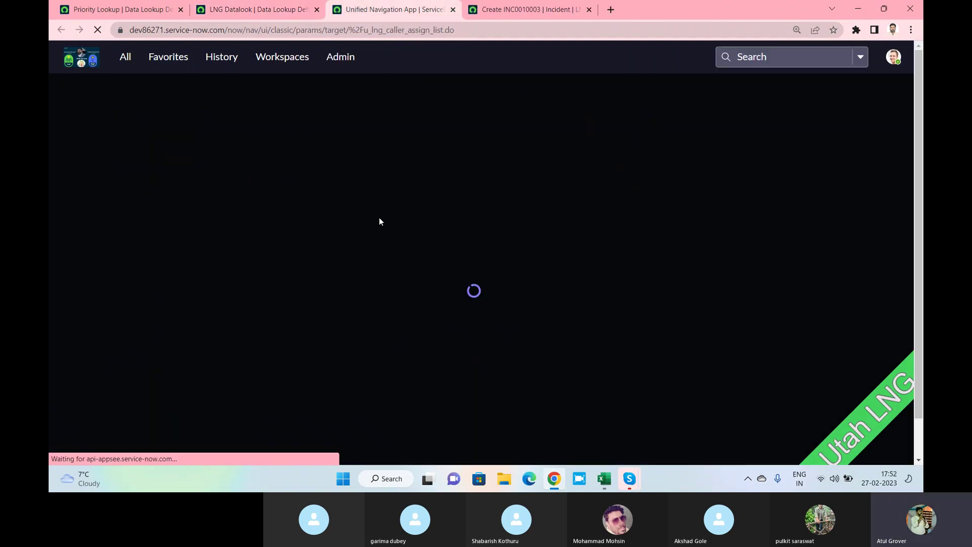
left_click_drag(160, 176, 81, 176)
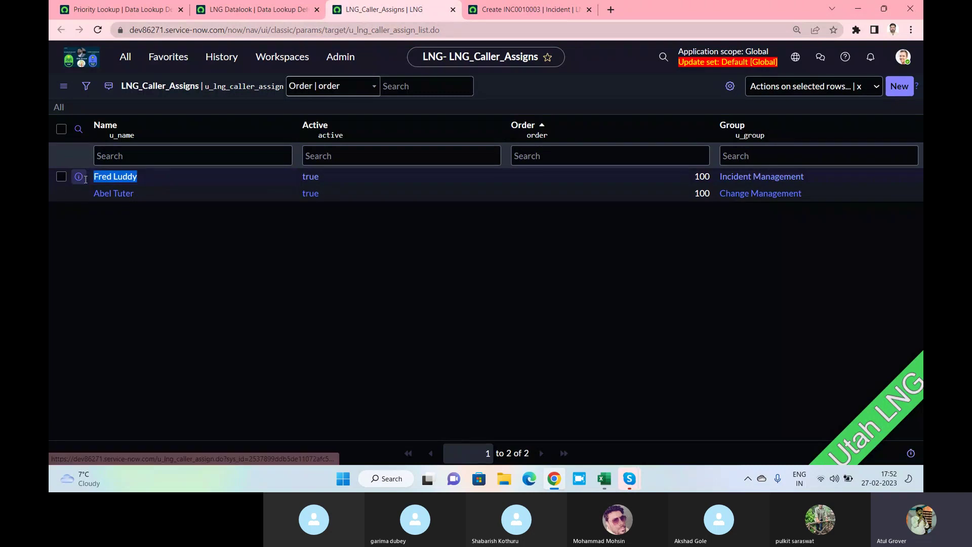
left_click_drag(806, 178, 720, 177)
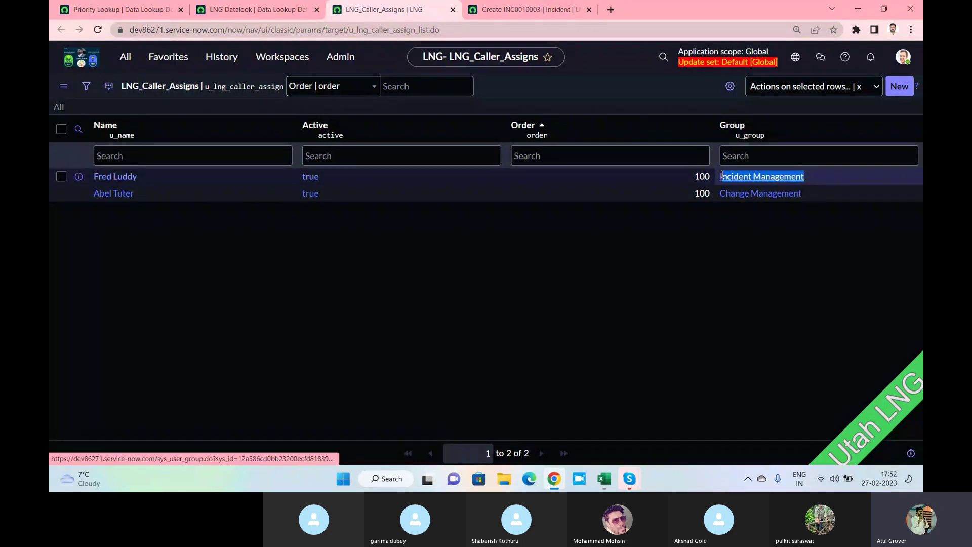
Change the new incident's caller to the user mapped to Change Management in the matcher table.
left_click(512, 10)
triple_click(240, 130)
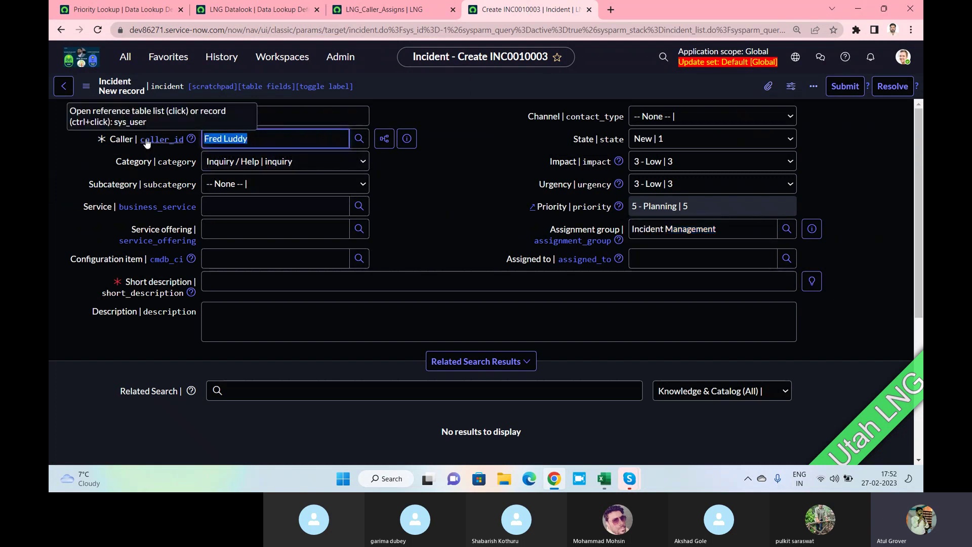
type("abel")
left_click(218, 172)
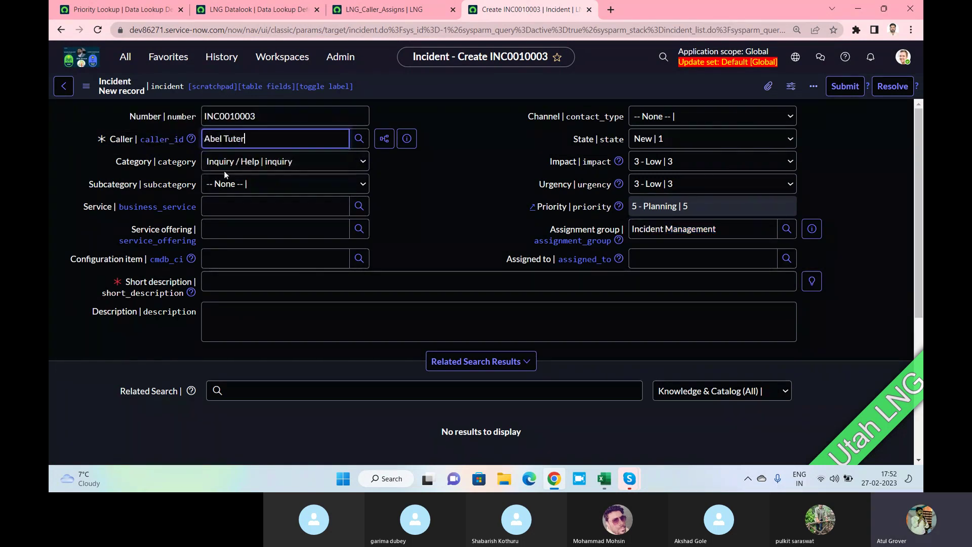
Enable exact lookup match on LNG Datalook's caller_id matcher field definition and update that record.
left_click(420, 184)
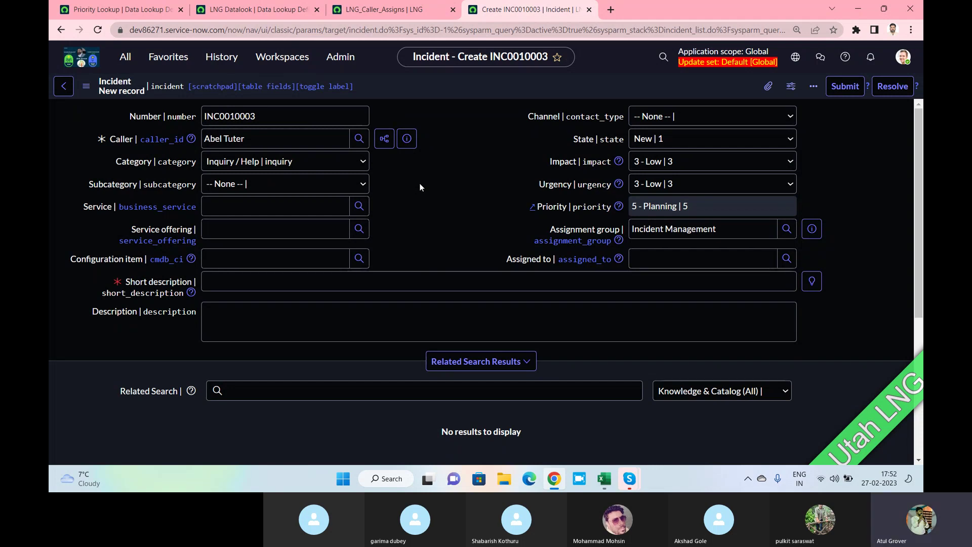
left_click(253, 7)
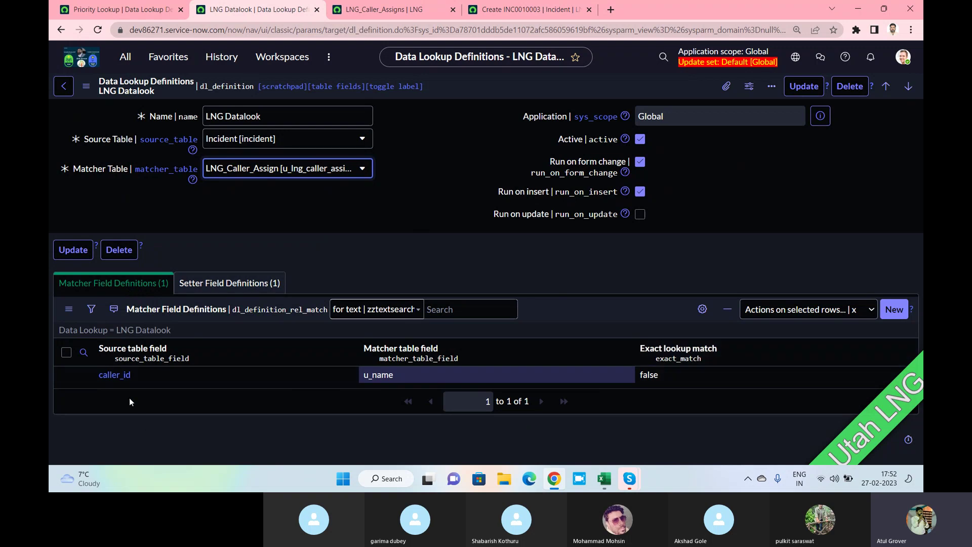
left_click(107, 376)
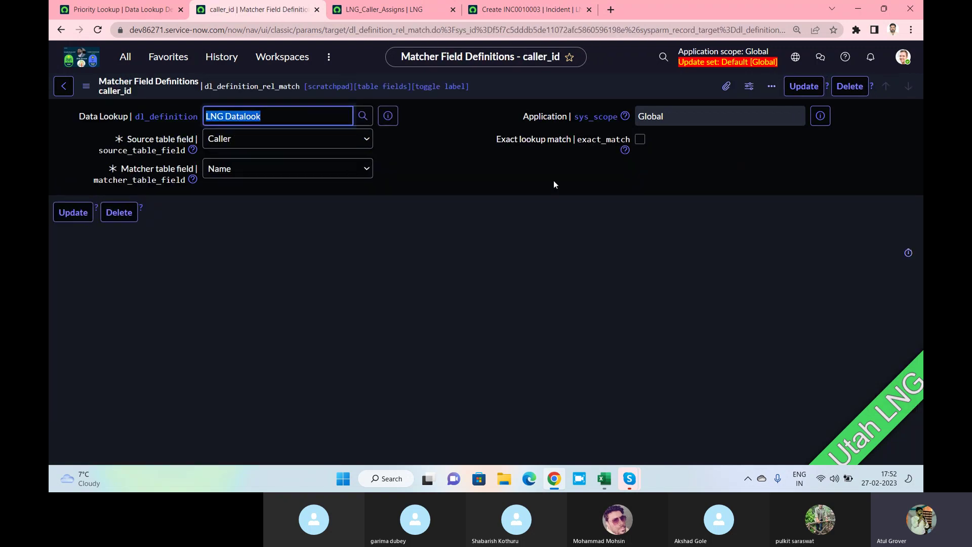
left_click(639, 141)
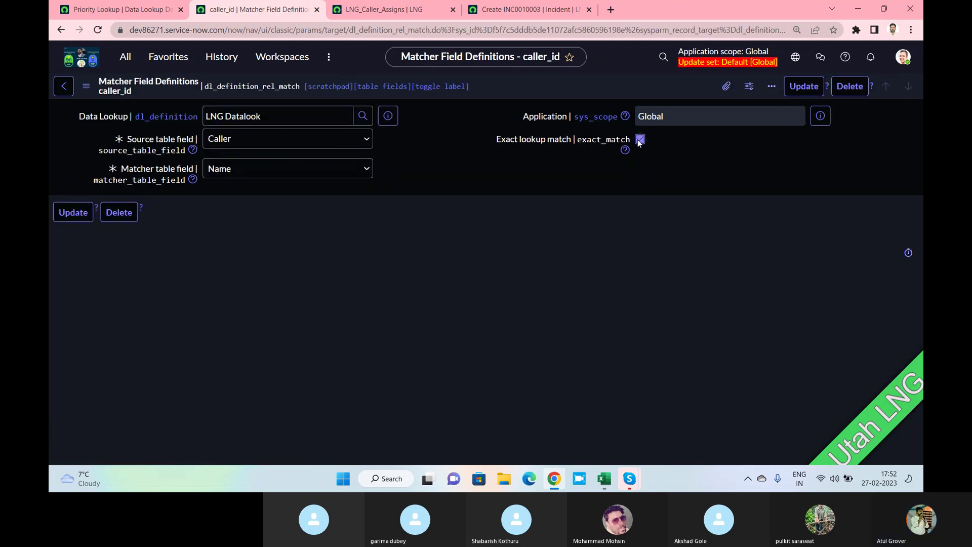
left_click(82, 219)
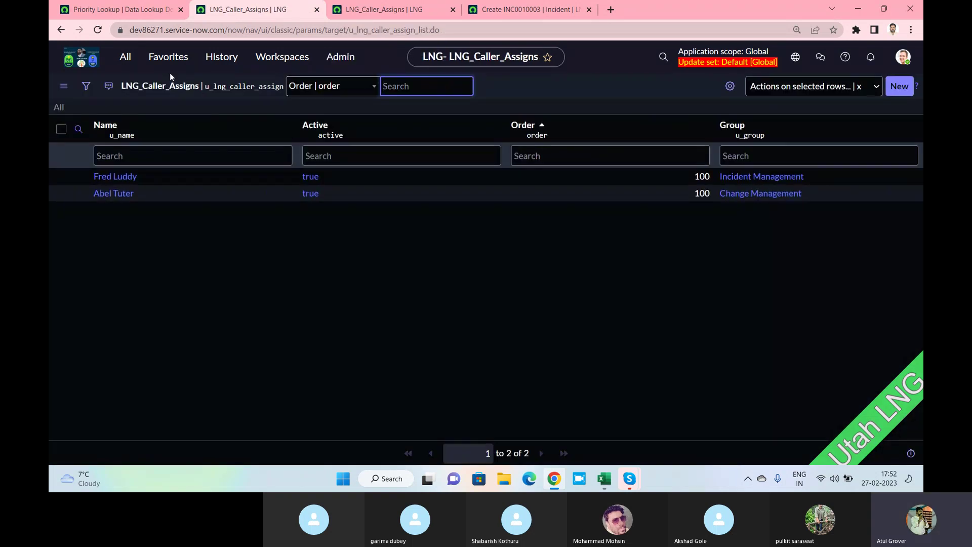
Reopen the LNG Datalook definition, set Always replace to true for its assignment_group setter field, and save the definition.
left_click(125, 56)
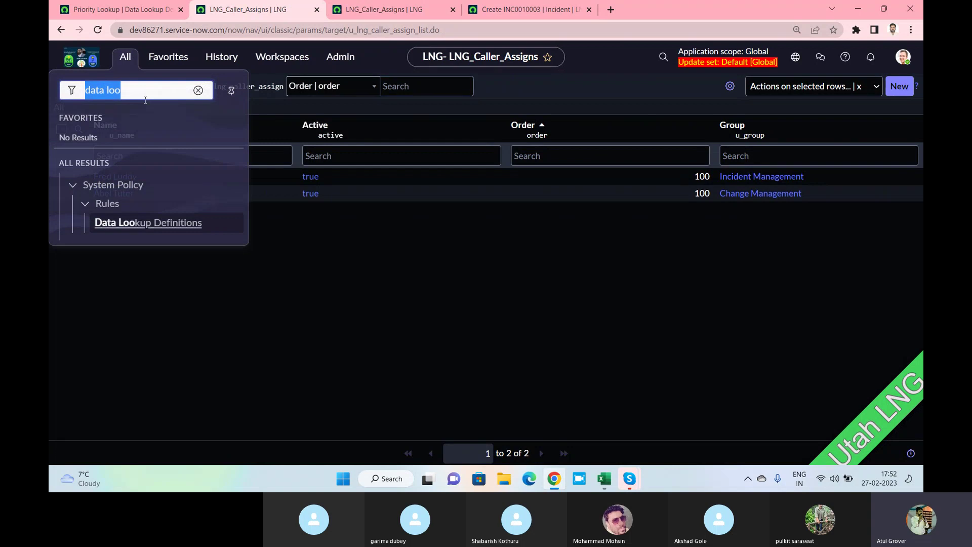
left_click(148, 225)
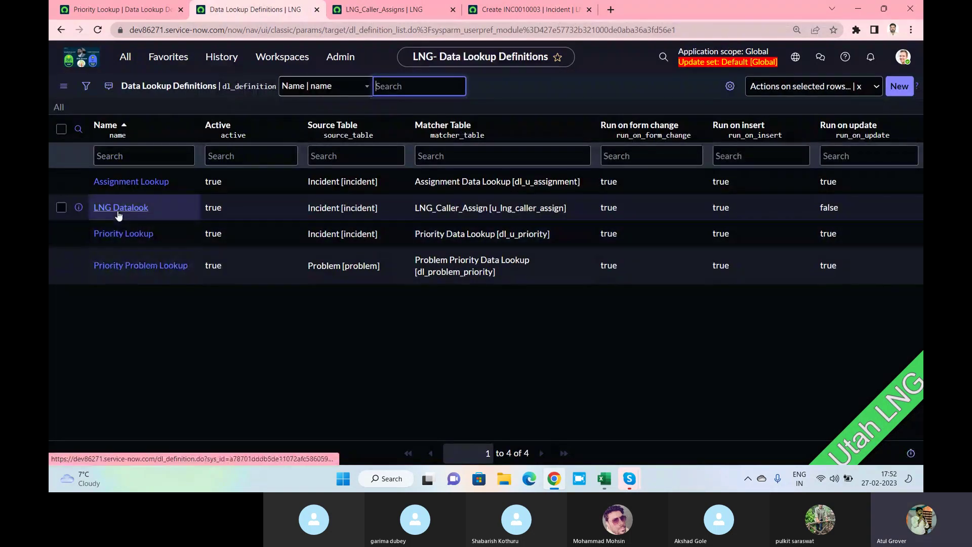
left_click(118, 209)
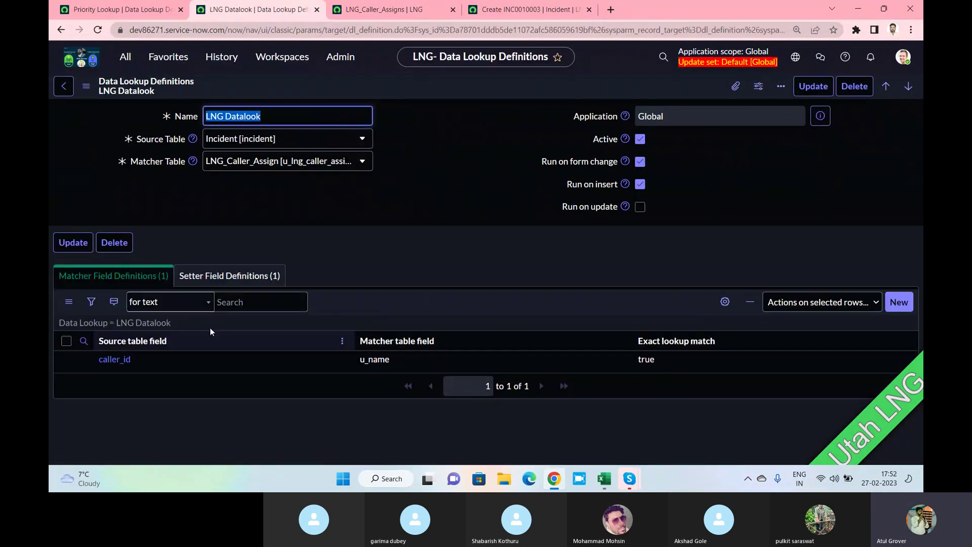
left_click(224, 285)
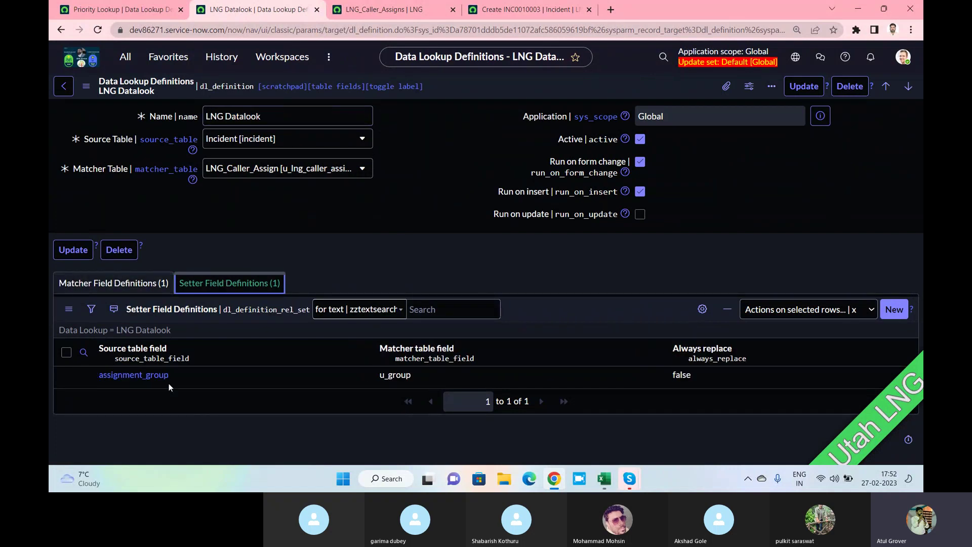
left_click(710, 374)
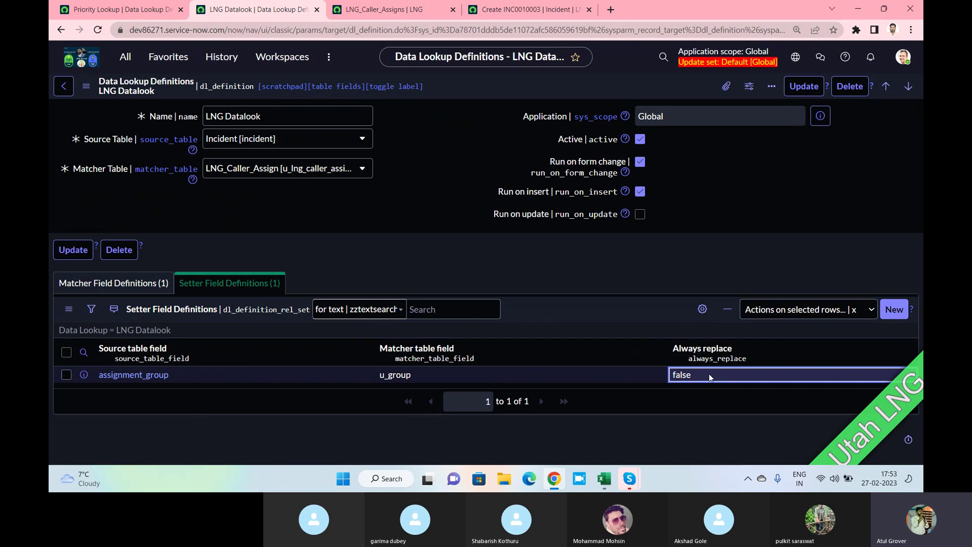
double_click(707, 373)
left_click(693, 380)
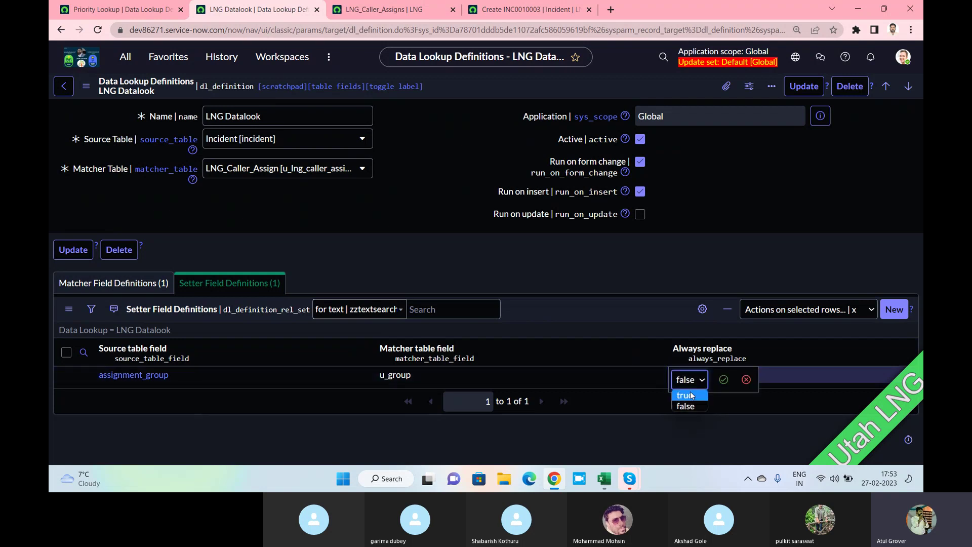
left_click(692, 395)
left_click(720, 379)
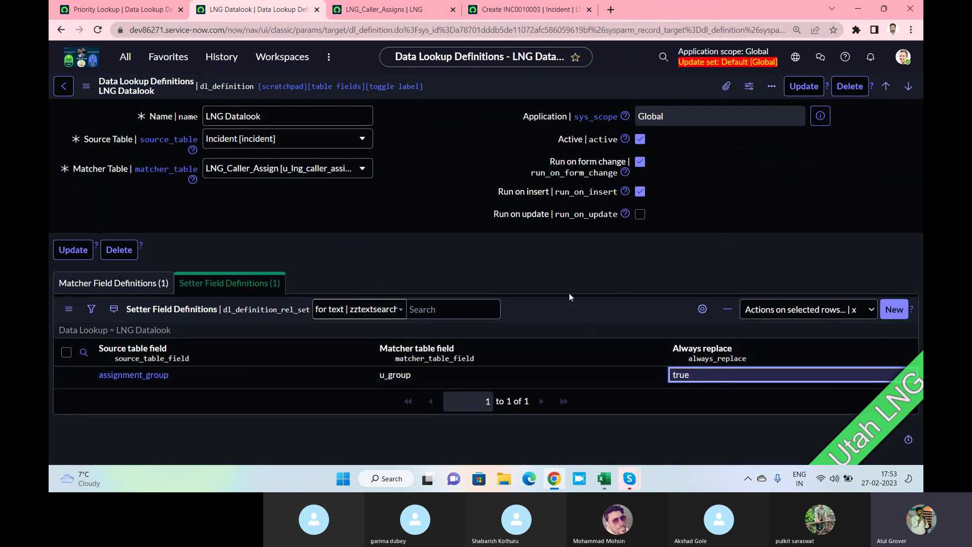
right_click(622, 81)
left_click(637, 93)
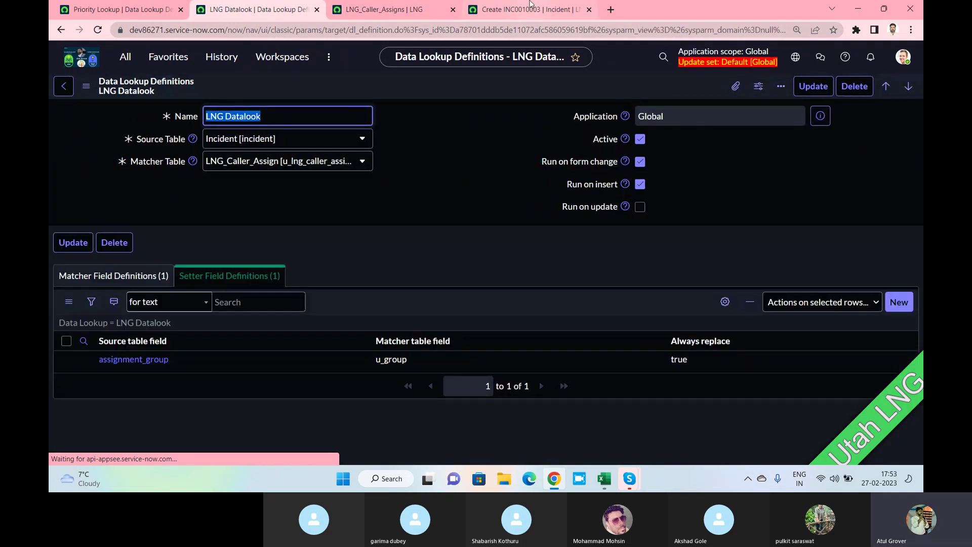
Reload the new incident form and discard its unsaved changes.
left_click(529, 9)
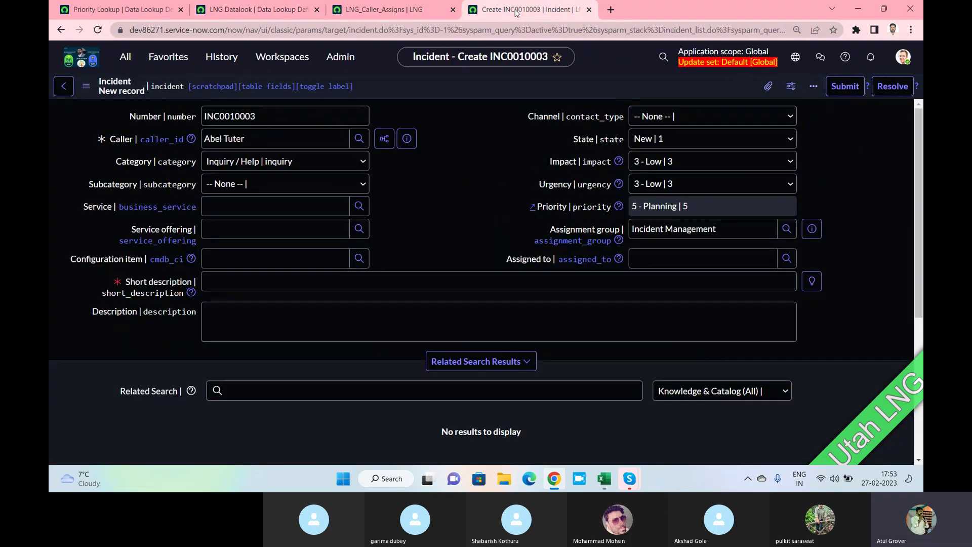
right_click(451, 90)
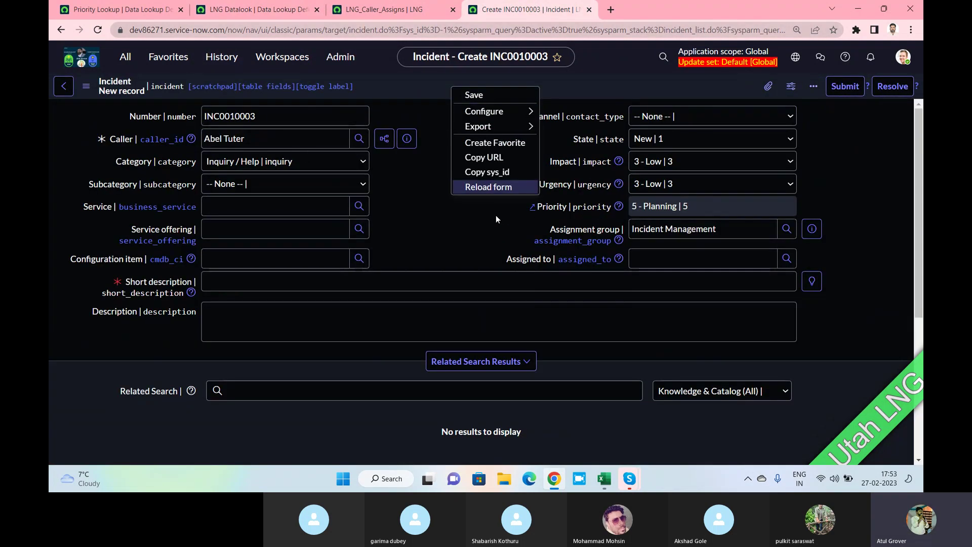
left_click(489, 187)
key("Escape")
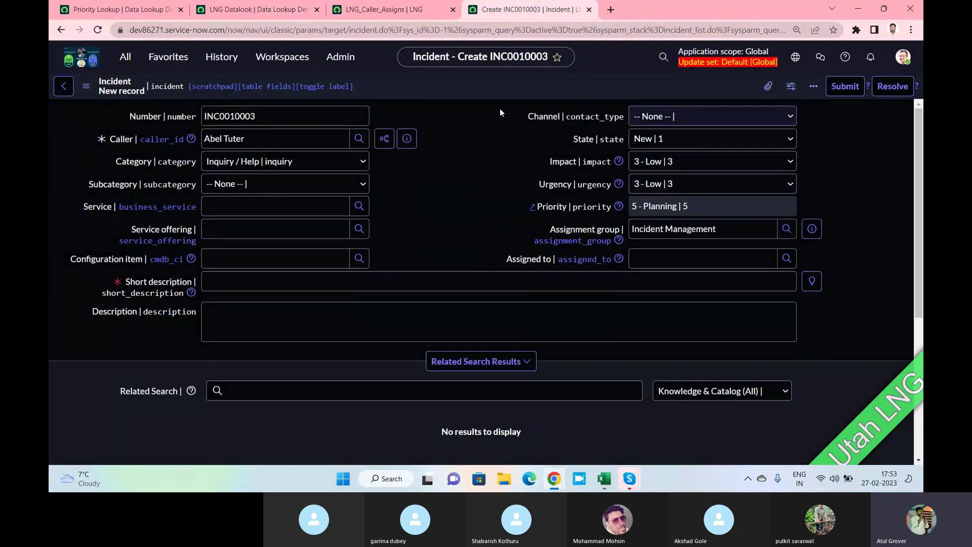
right_click(497, 86)
left_click(524, 187)
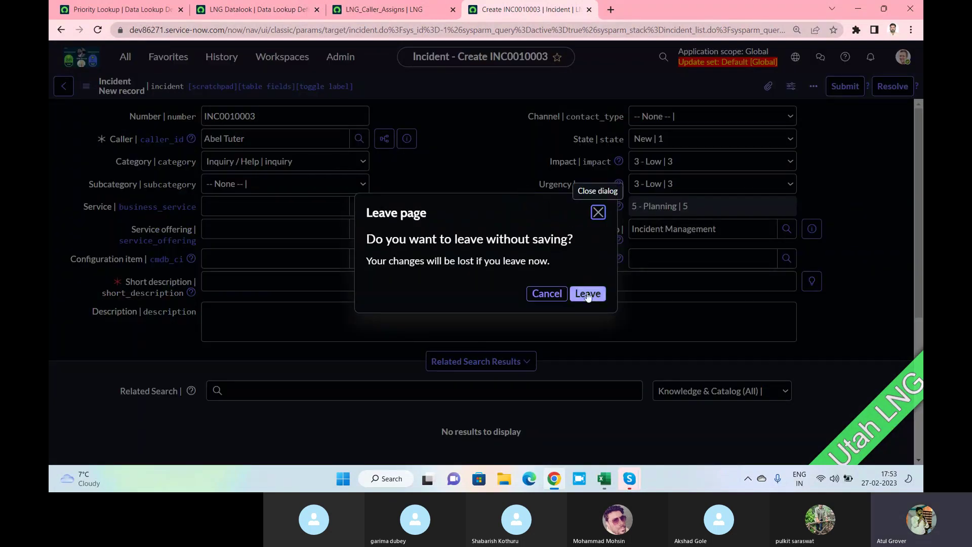
left_click(598, 212)
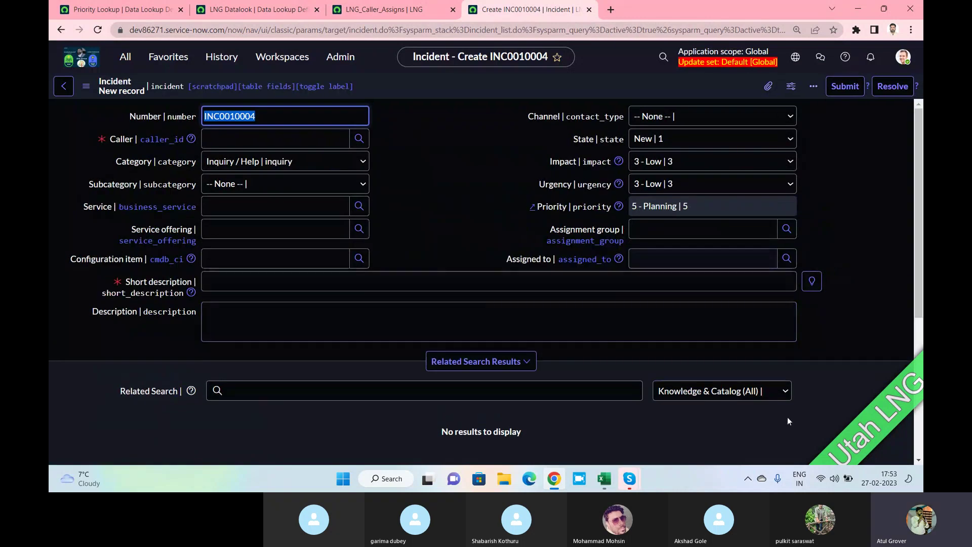
Set the new incident's caller to the user mapped to Change Management in the matcher table.
left_click(313, 135)
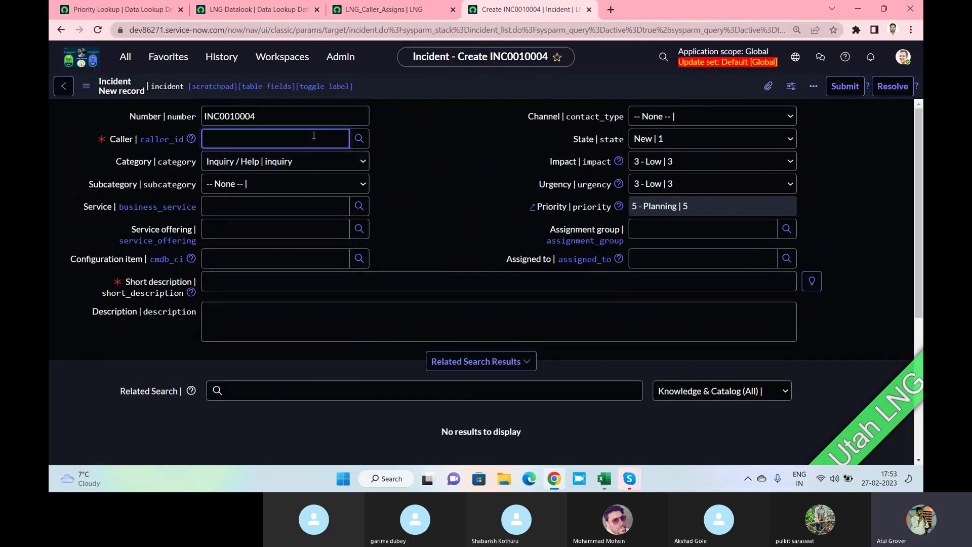
type("abe")
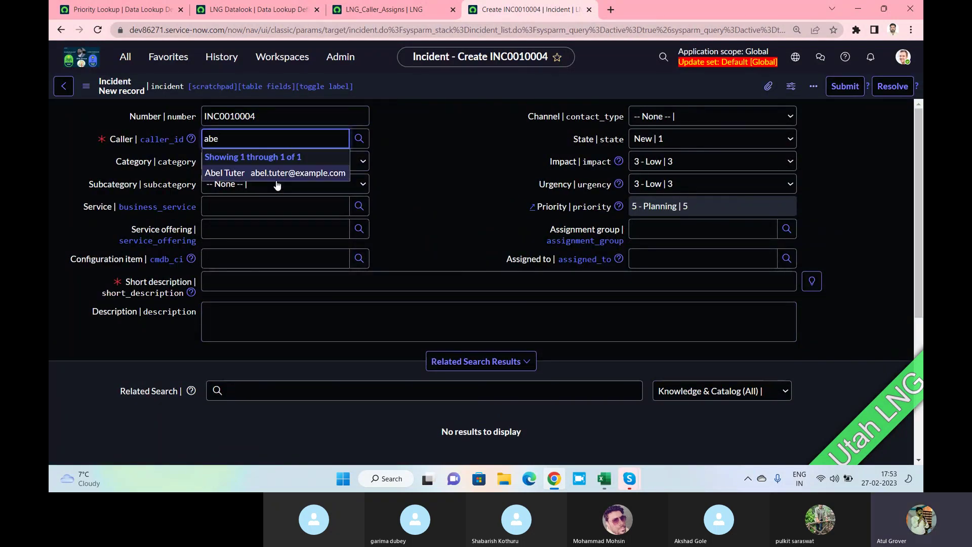
left_click(276, 174)
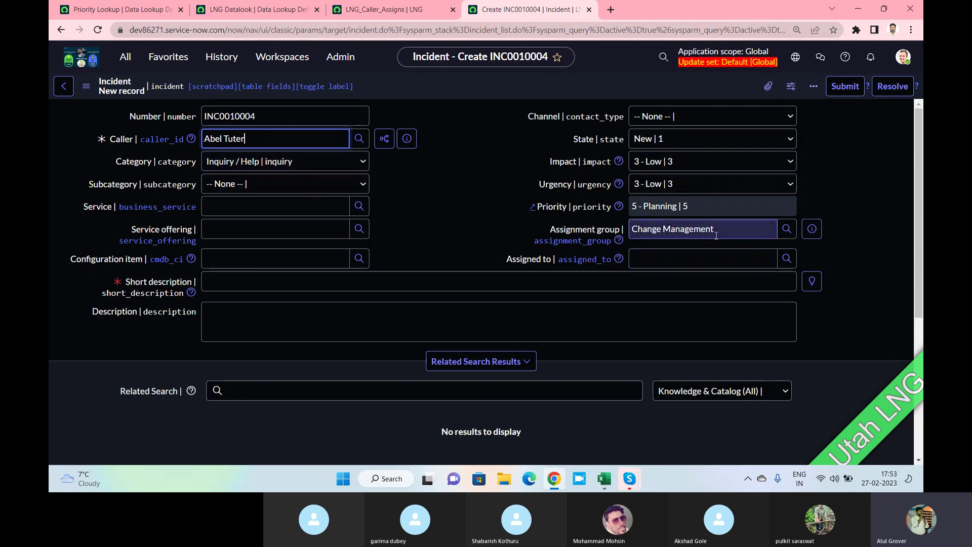
Replace the incident's caller with the user mapped to Incident Management and check the assignment group.
left_click_drag(257, 136, 117, 126)
type("f")
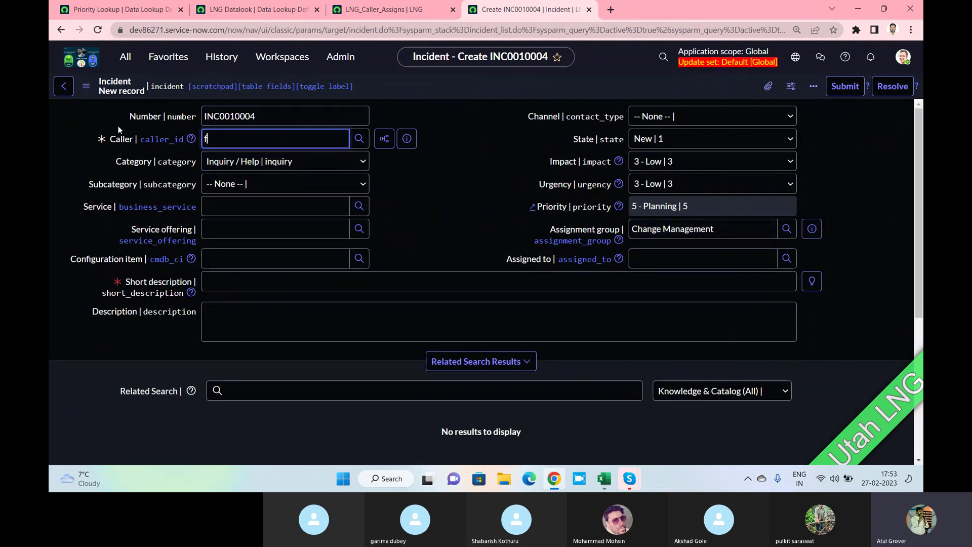
type("red")
left_click(230, 188)
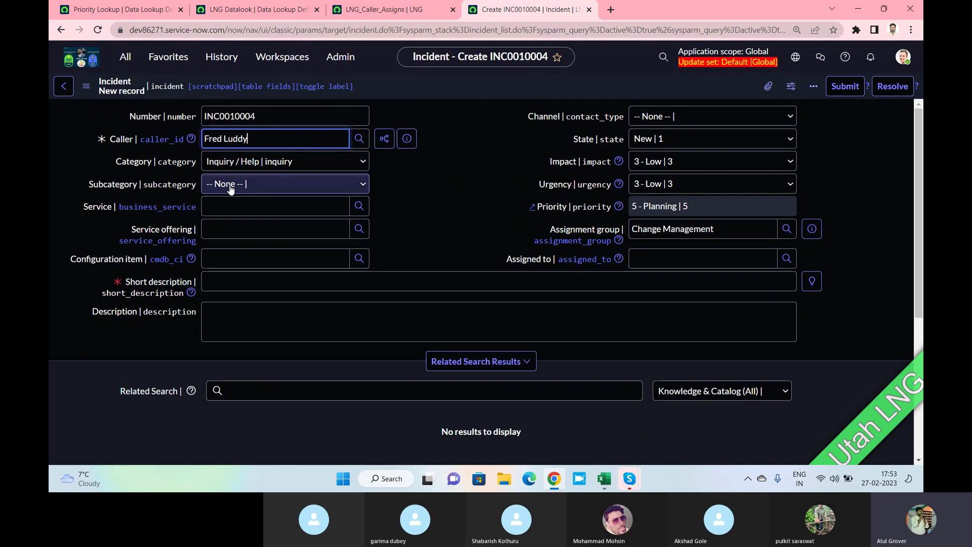
left_click_drag(726, 229, 580, 228)
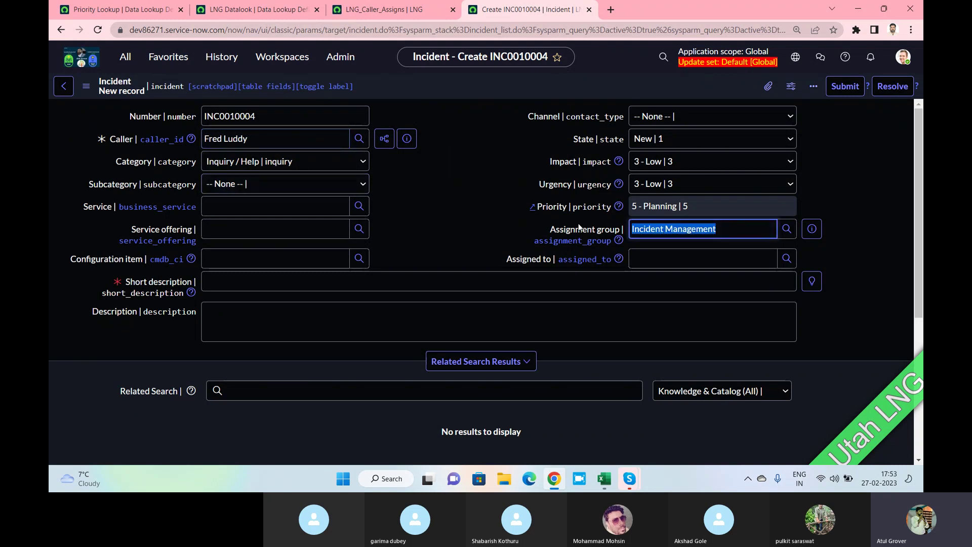
Enable Run on update in the LNG Datalook definition.
left_click(250, 15)
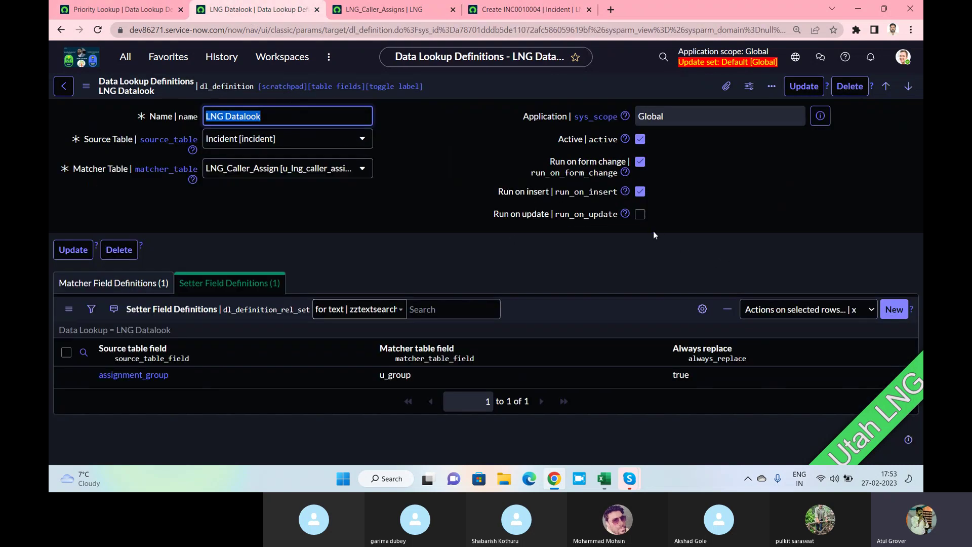
left_click(644, 217)
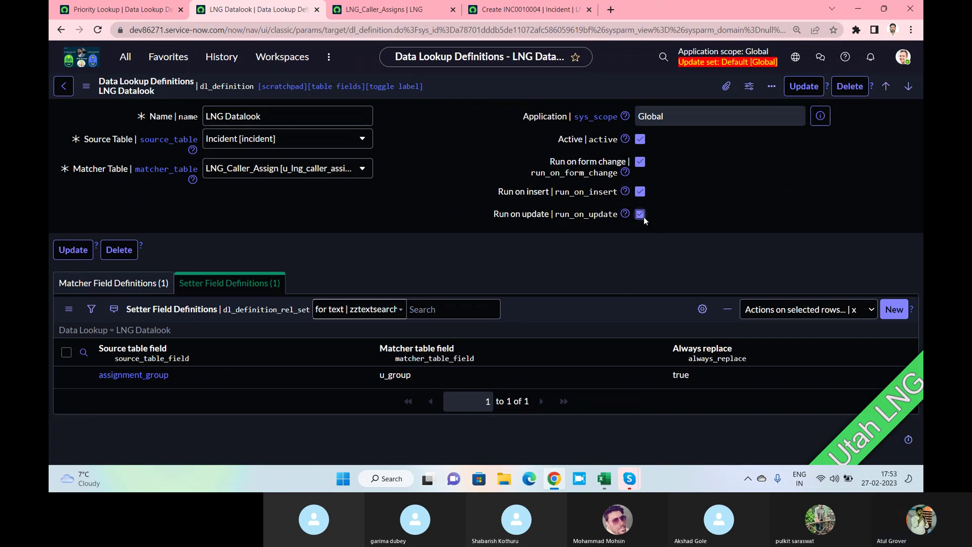
key("alt+Tab")
left_click(646, 221)
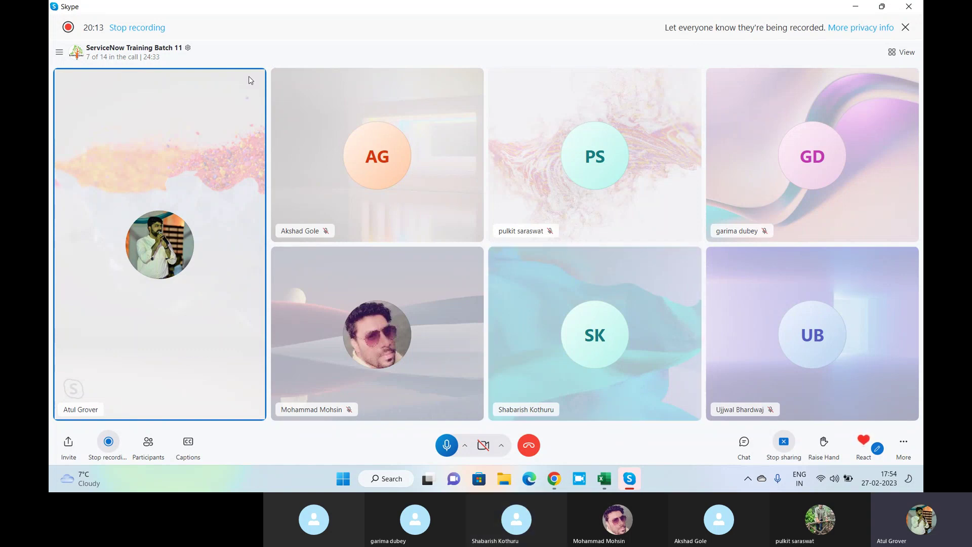
left_click(555, 478)
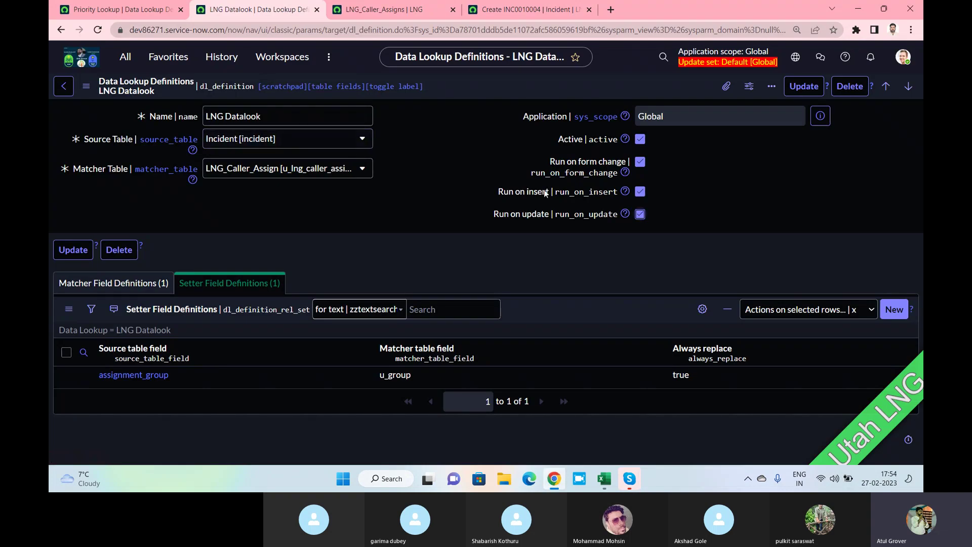
Examine the Excel import options for the LNG_Caller_Assign table and return to its record list.
left_click(504, 10)
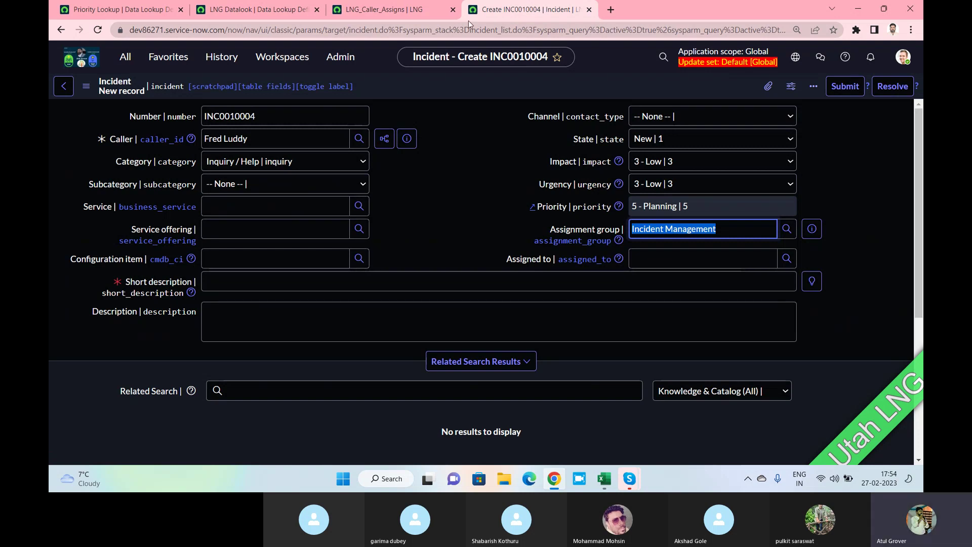
left_click(353, 10)
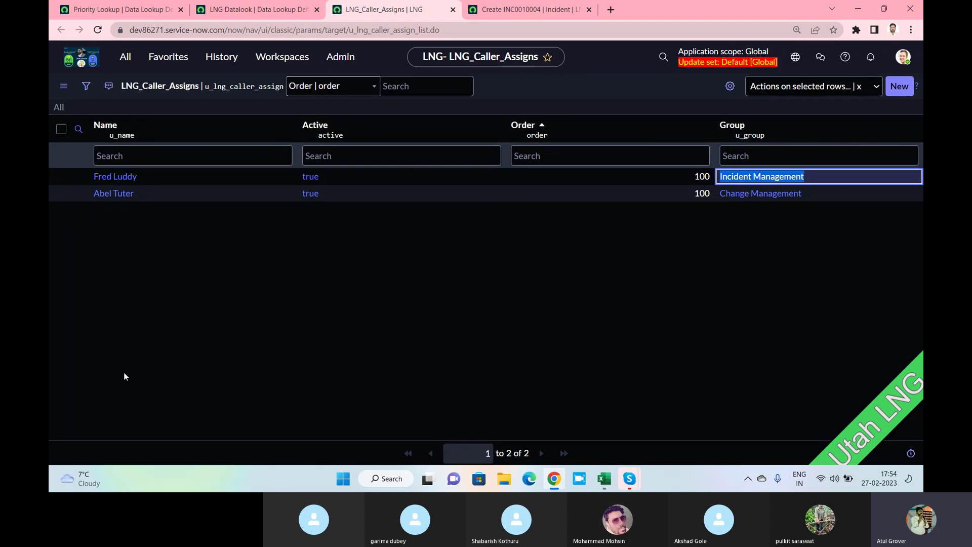
left_click(284, 126)
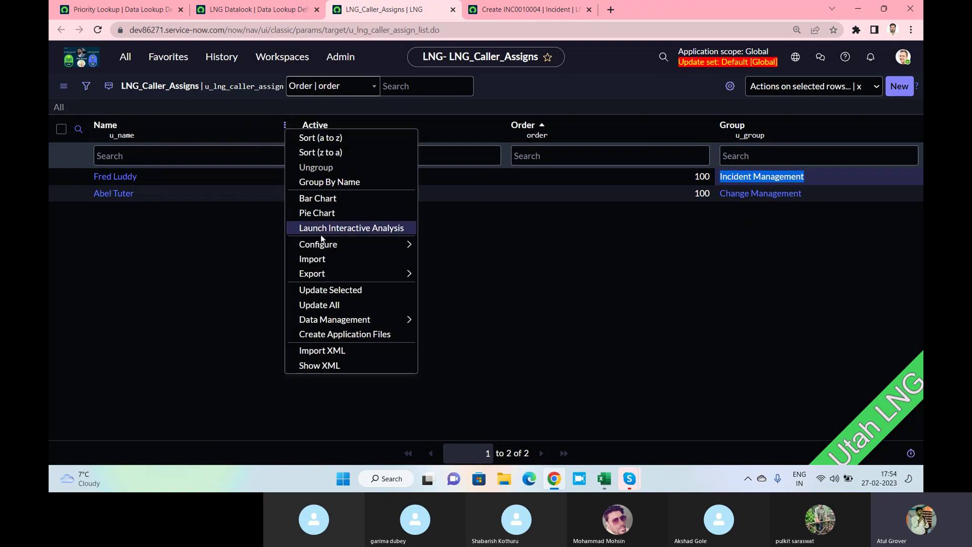
mouse_move(384, 280)
left_click(387, 260)
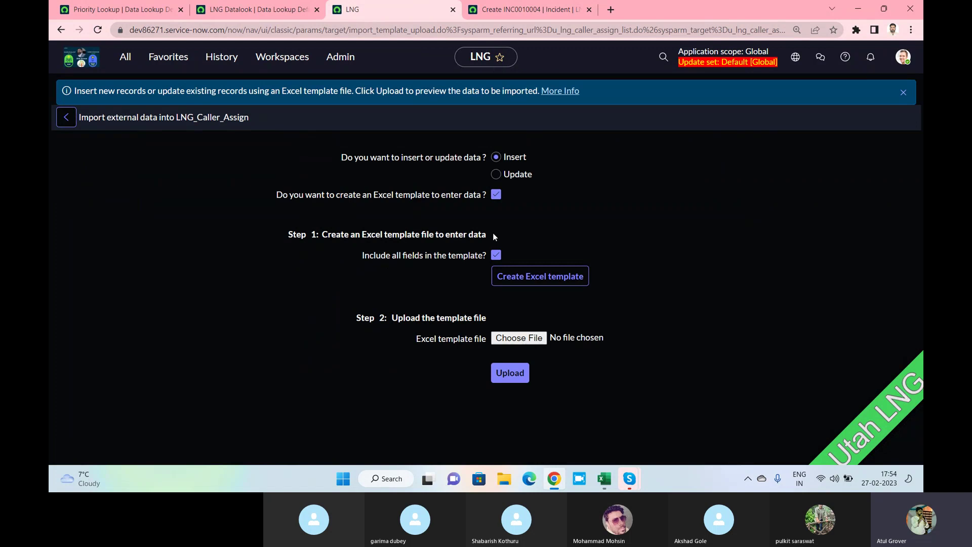
left_click(61, 121)
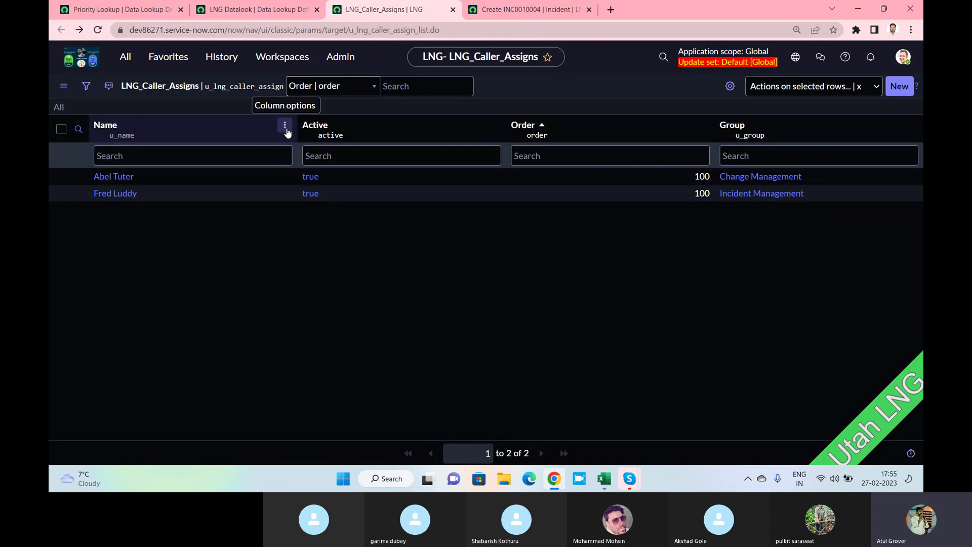
left_click(285, 126)
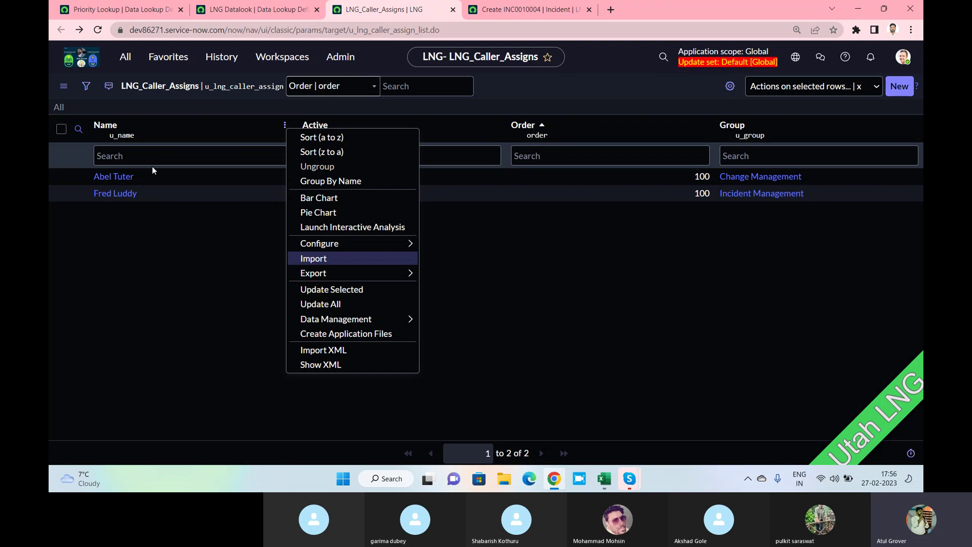
left_click(480, 270)
Find and open the Assignment Lookup Rules list under System Policy.
left_click(131, 61)
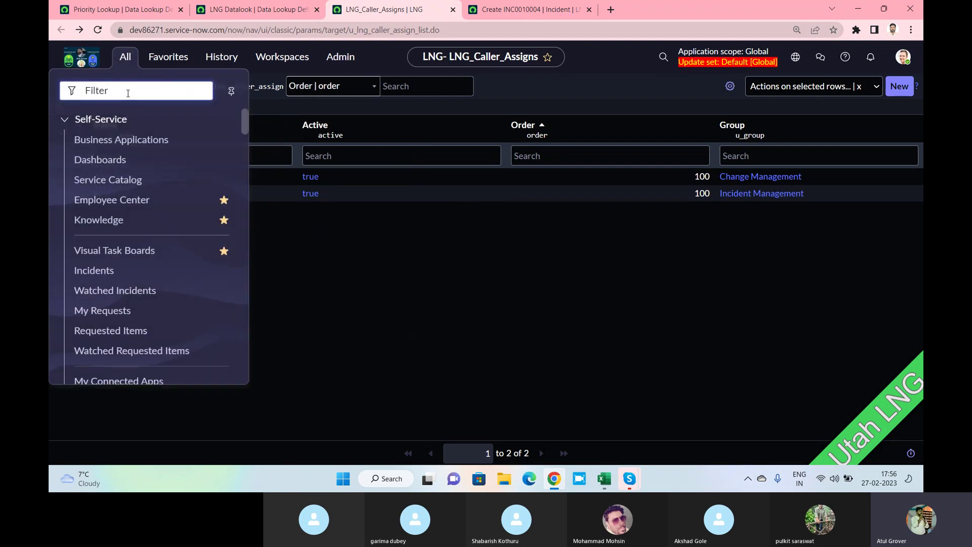
type("Assig")
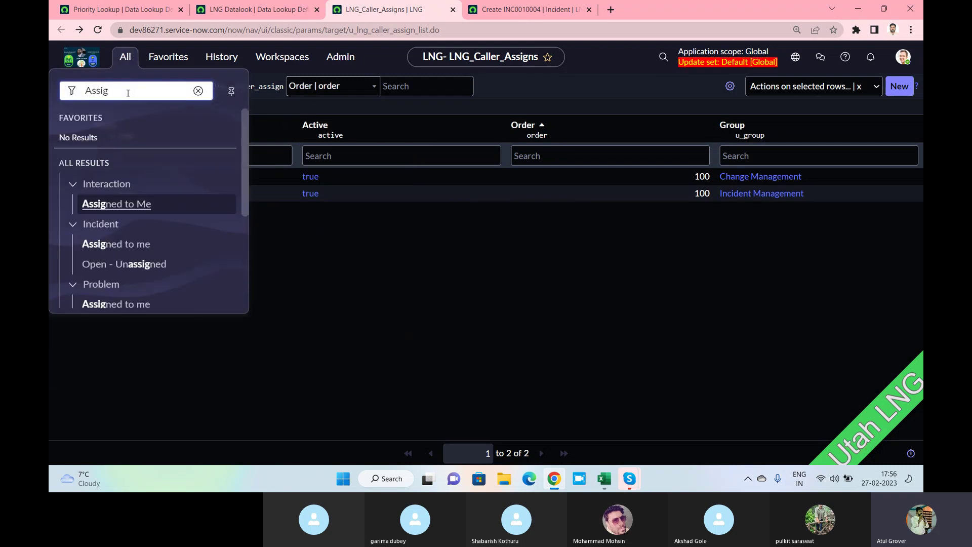
type("nment")
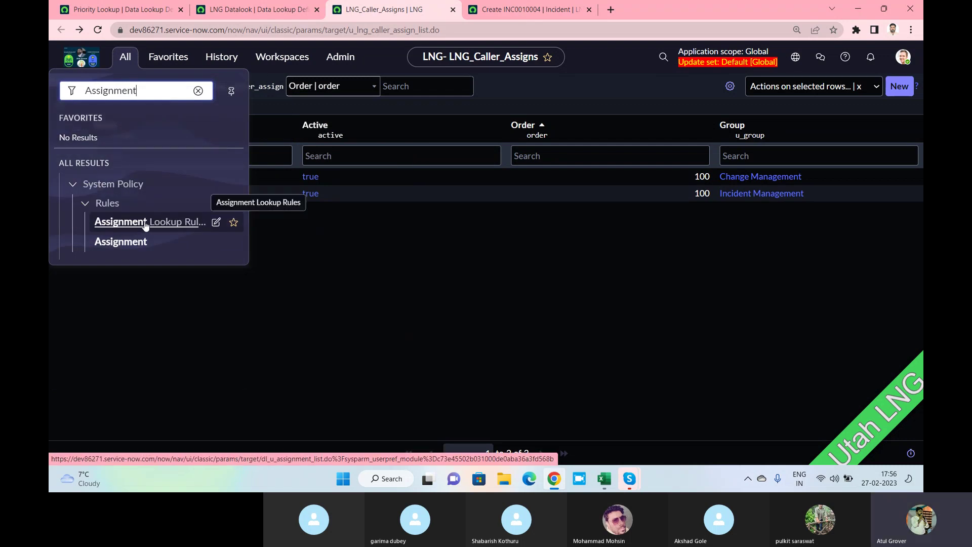
left_click(146, 224)
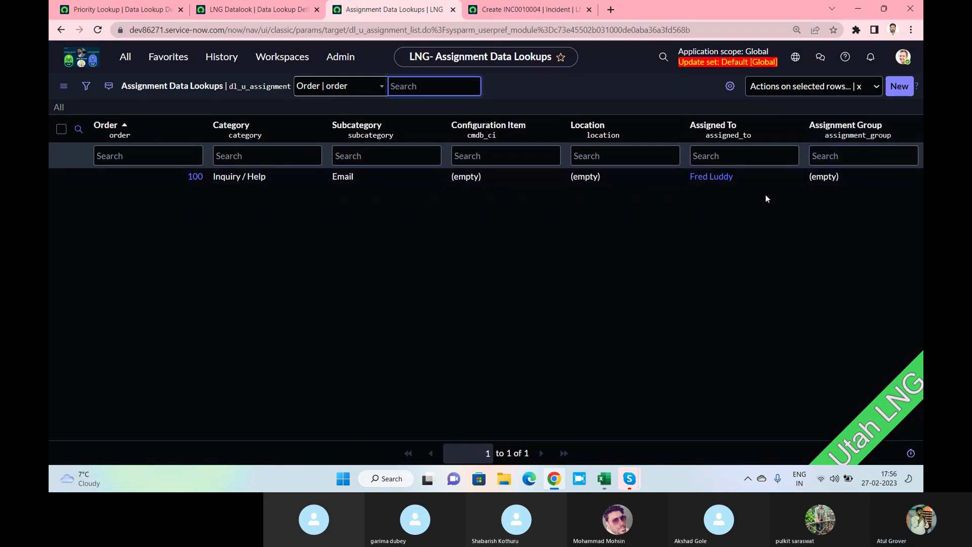
Start a new assignment data lookup record with the category Software and bring up its subcategory choices.
left_click(899, 86)
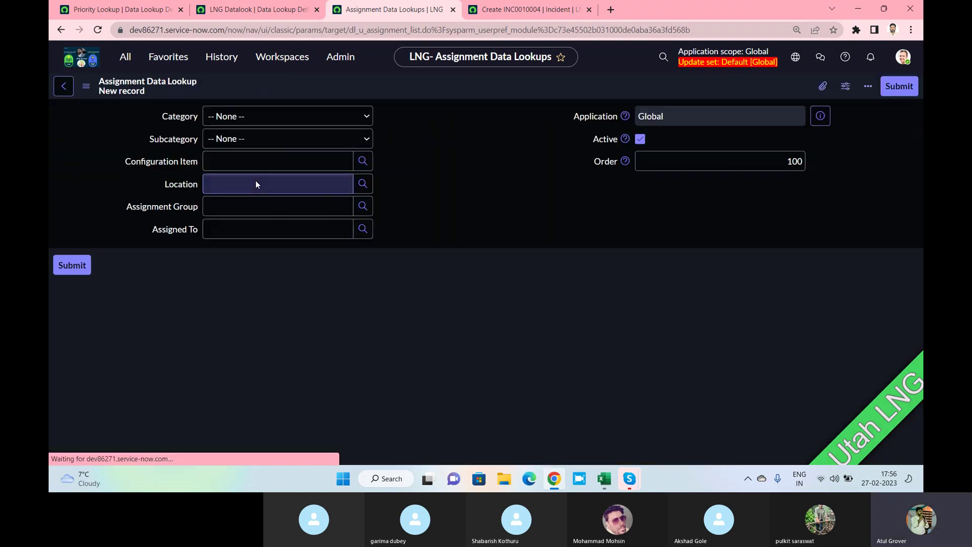
left_click(252, 122)
left_click(236, 154)
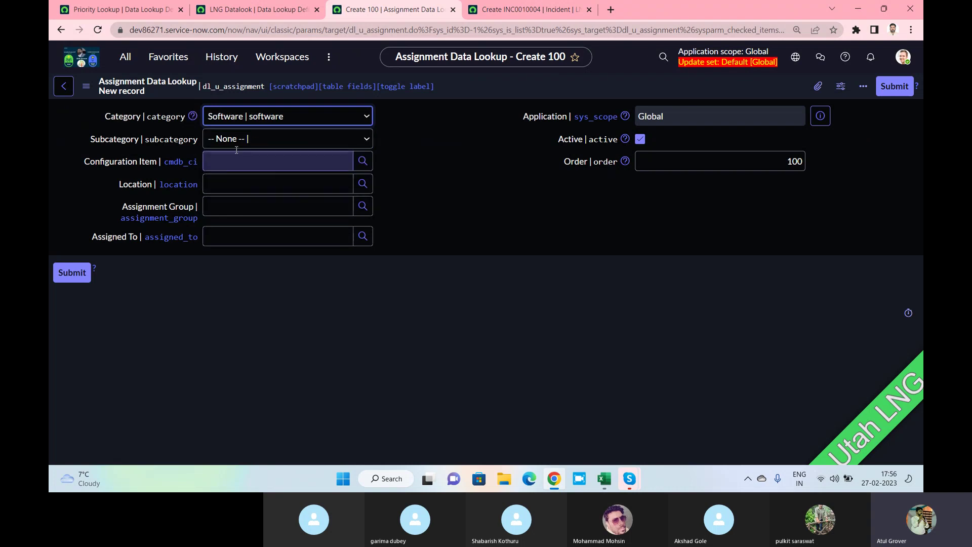
left_click(232, 140)
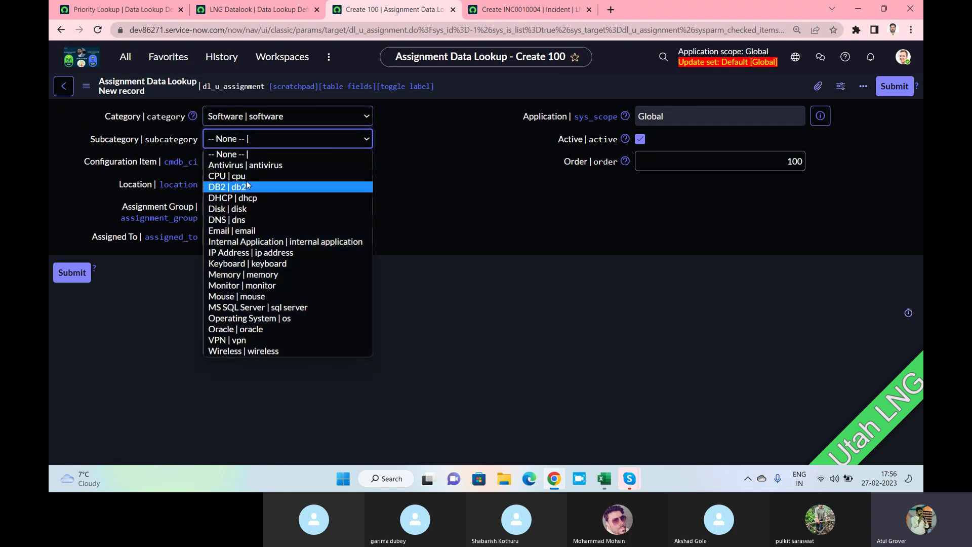
Set the unsaved incident's category to Software and check which subcategories it offers.
left_click(526, 9)
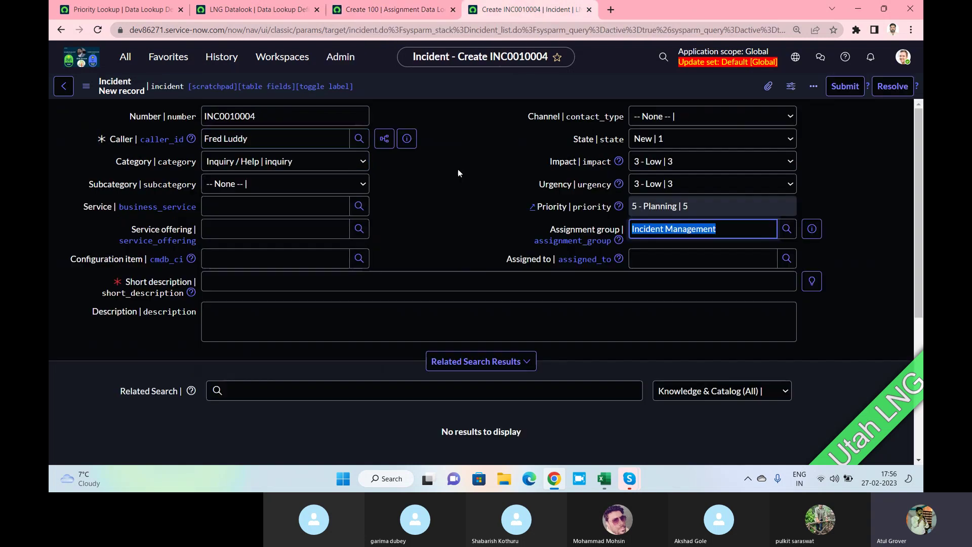
left_click(282, 161)
left_click(267, 195)
left_click(266, 190)
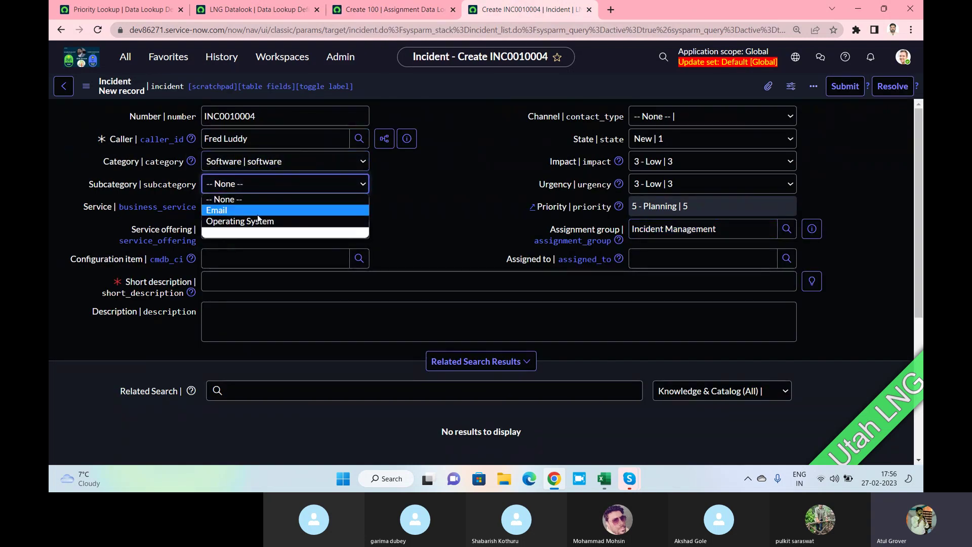
left_click(288, 15)
left_click(289, 14)
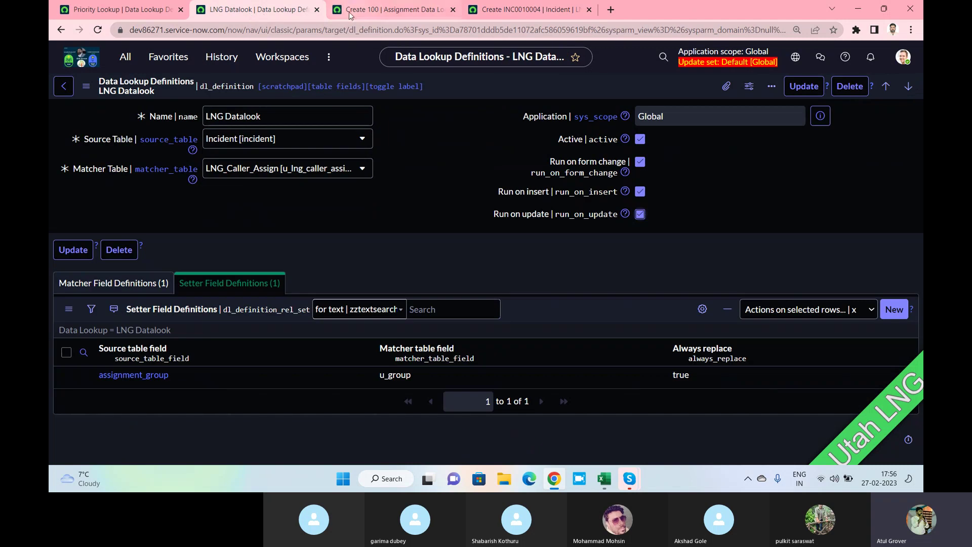
Set the lookup record's subcategory to Email and its assignment group to Change Management, and submit the record.
left_click(388, 9)
left_click(250, 139)
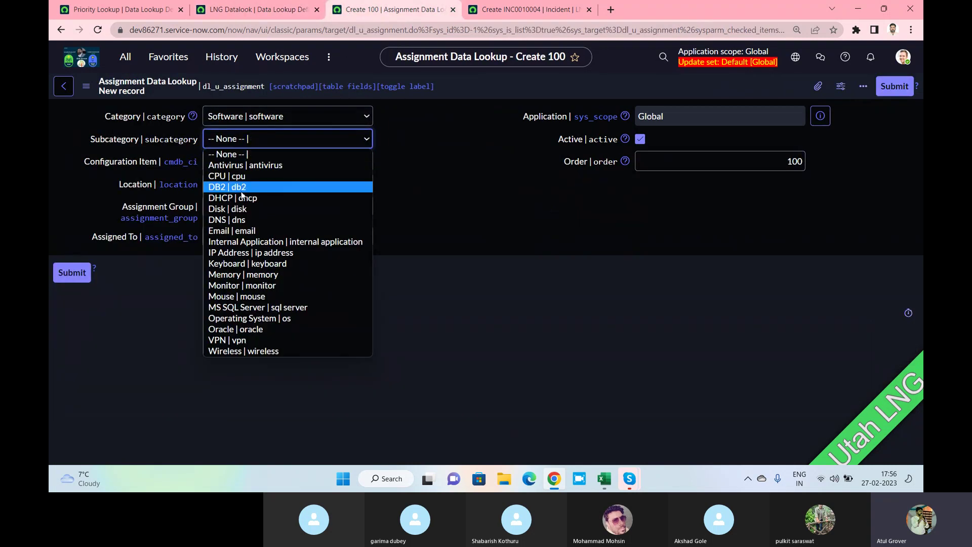
left_click(240, 226)
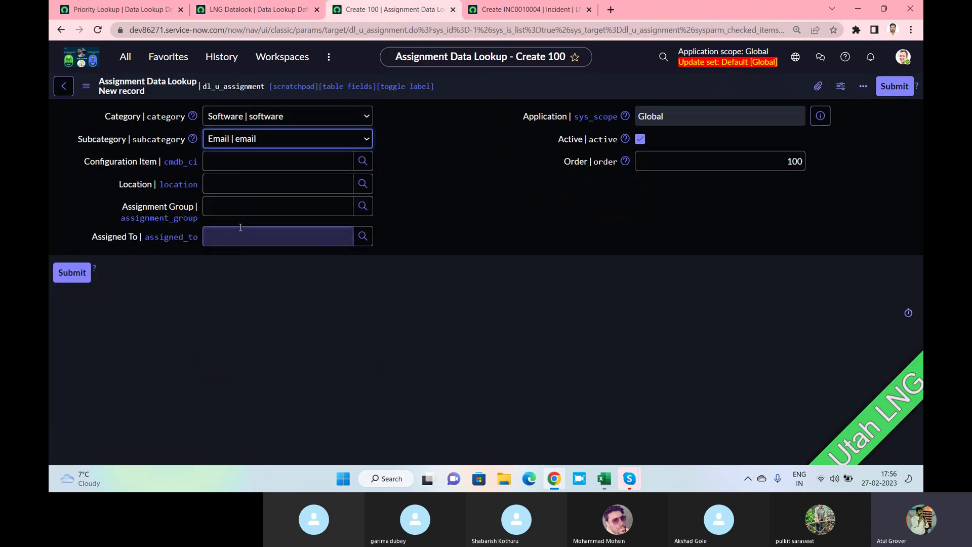
left_click(240, 205)
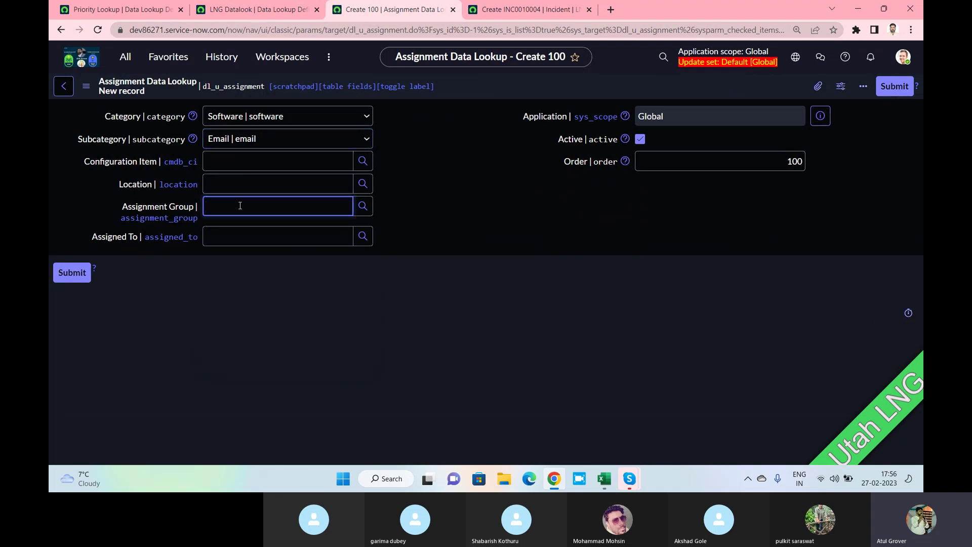
type("Change")
left_click(241, 224)
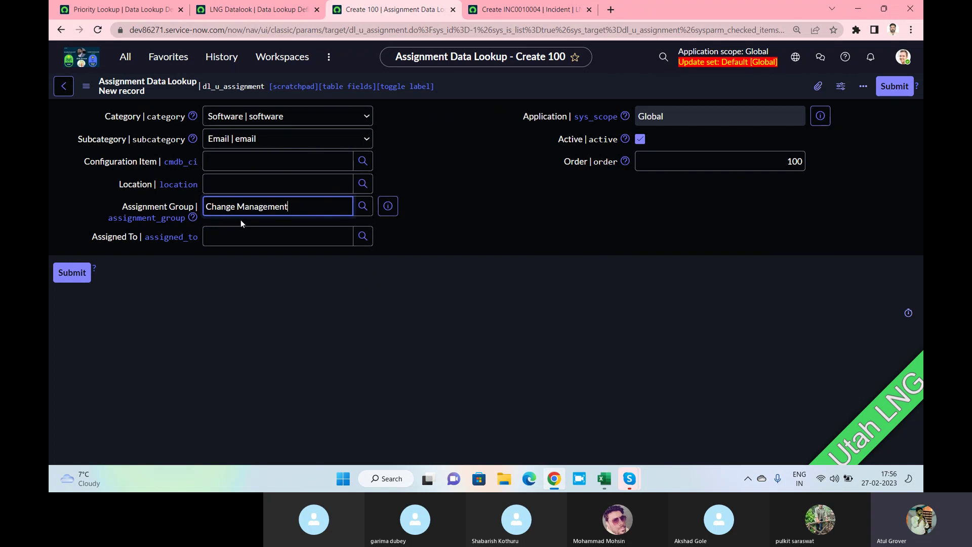
left_click(890, 85)
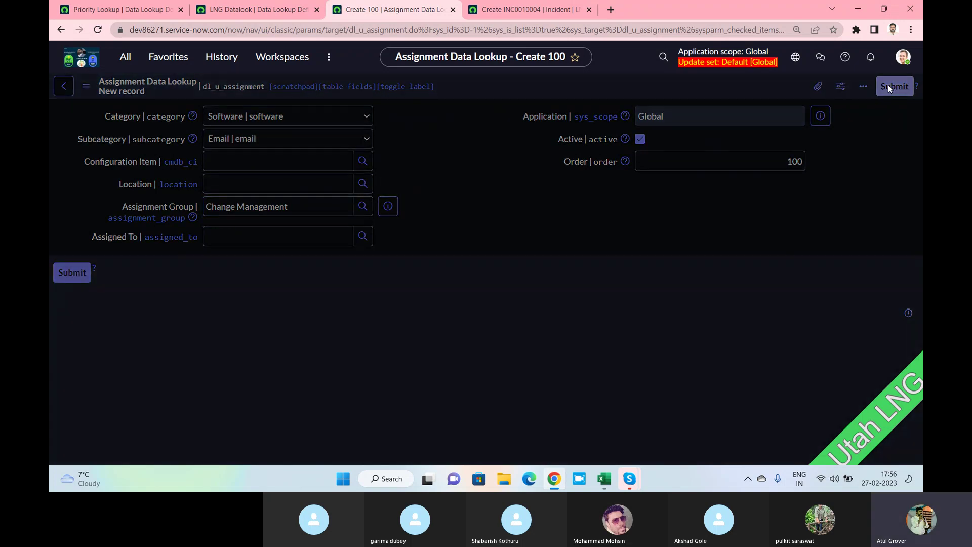
Load a fresh new incident form, discarding the unsaved changes on the open incident.
left_click(512, 9)
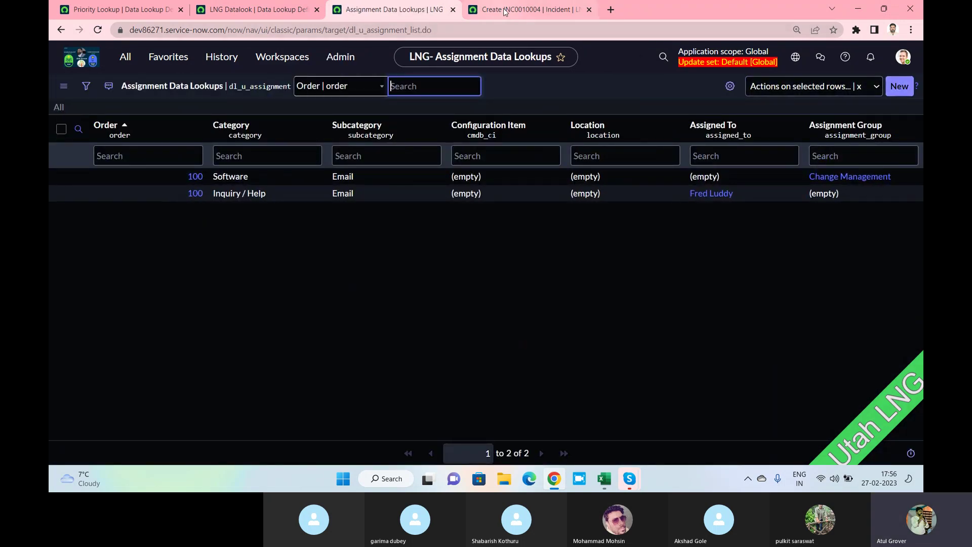
right_click(391, 92)
left_click(427, 189)
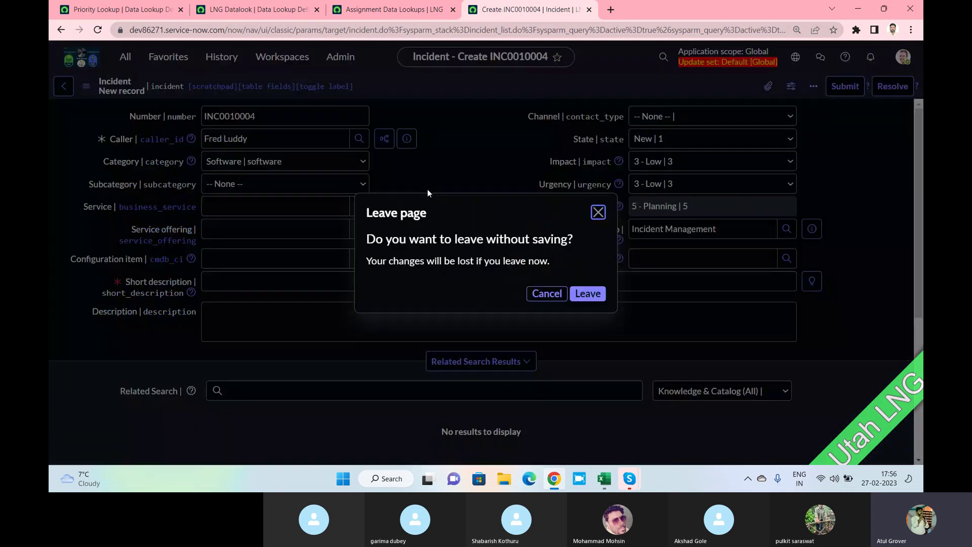
left_click(590, 295)
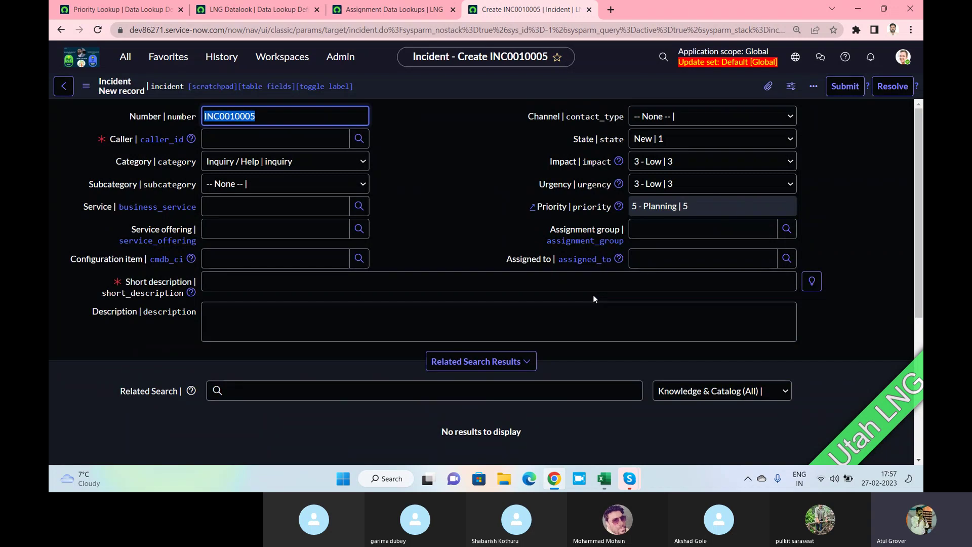
Set the new incident's category to Software and subcategory to Email to test the group assignment.
left_click(303, 161)
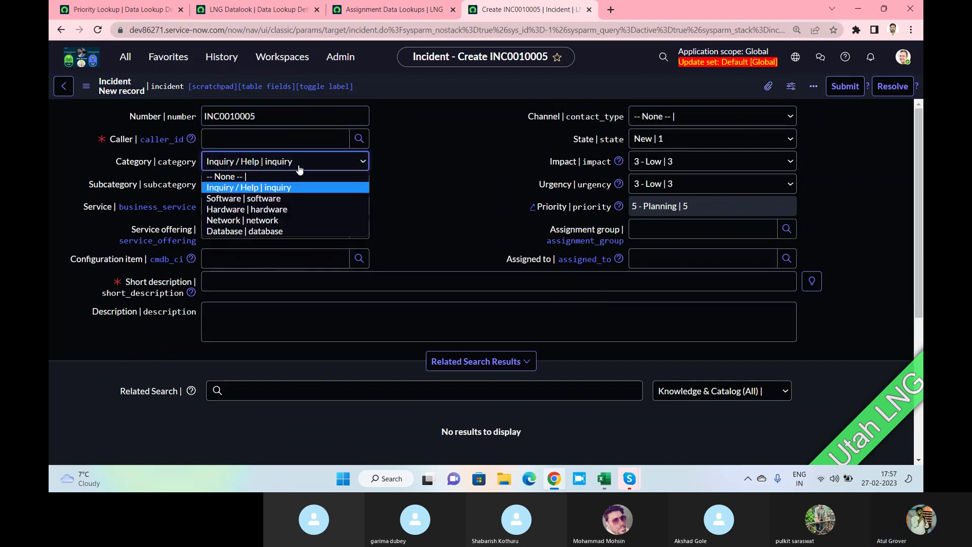
left_click(277, 199)
left_click(253, 184)
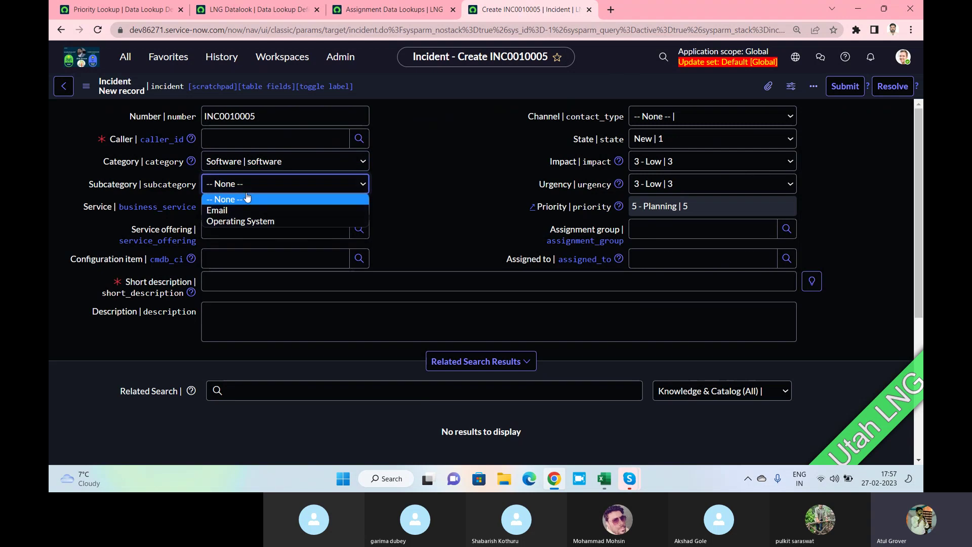
left_click(222, 211)
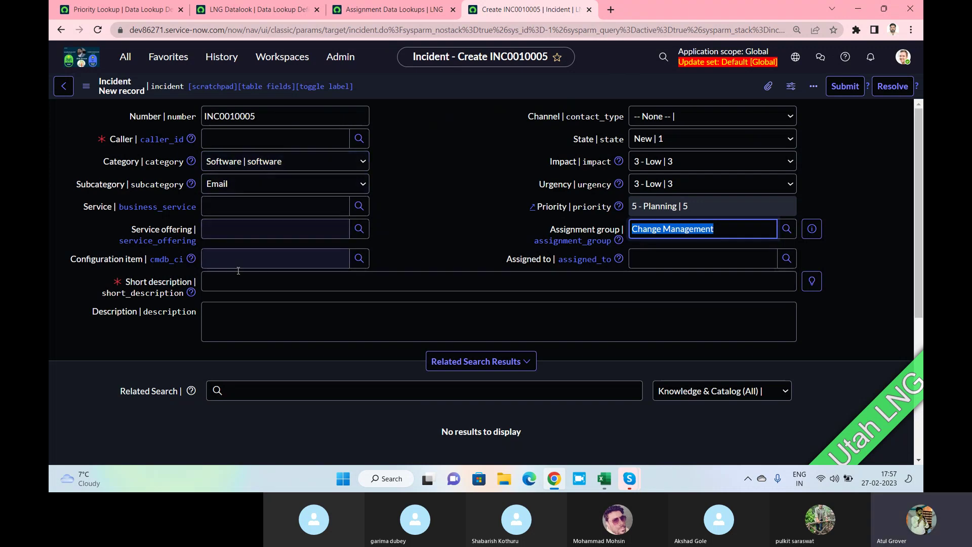
left_click(220, 281)
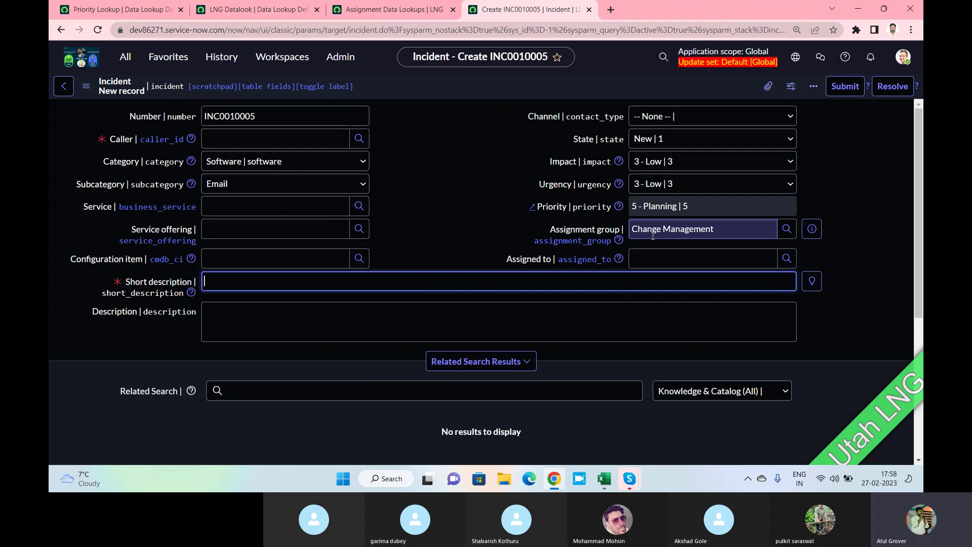
Switch to the Training_Master workbook in Excel, fill the Data Lookup & Assignment Rule cell yellow and select the UI builder topic.
key("alt+Tab")
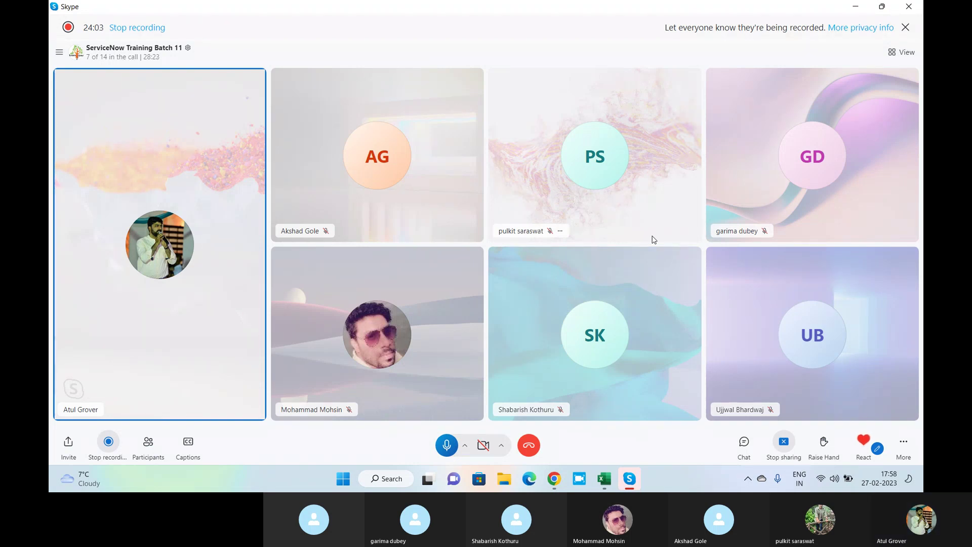
key("alt+Tab")
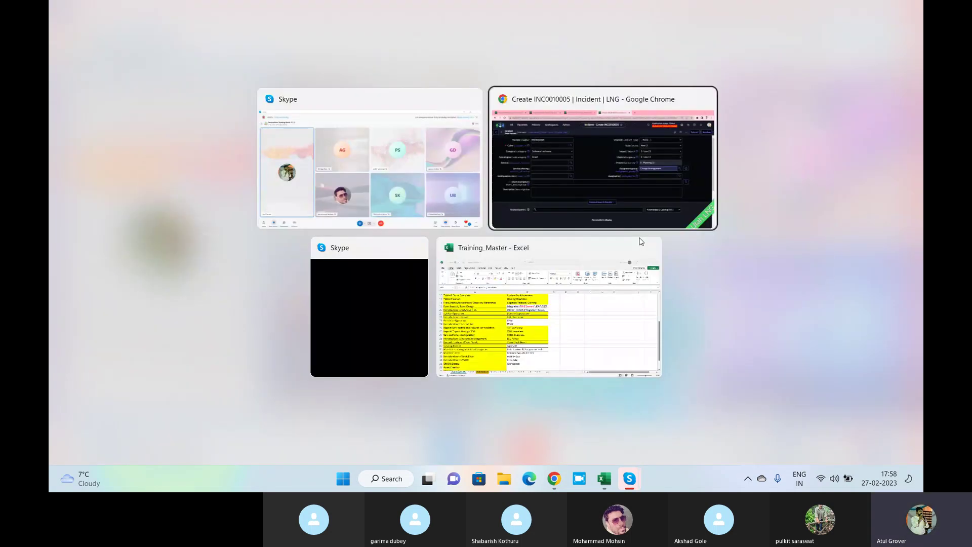
left_click(614, 242)
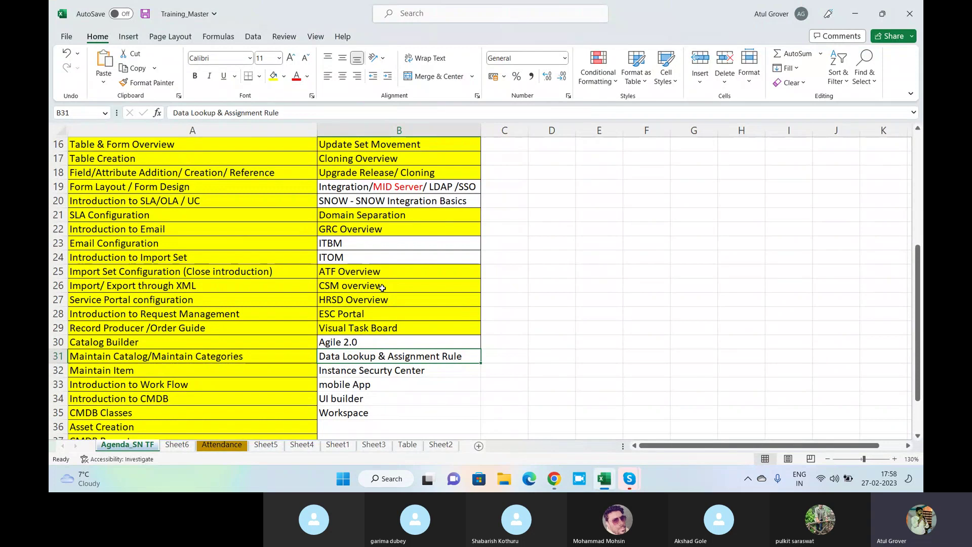
key("alt+Tab")
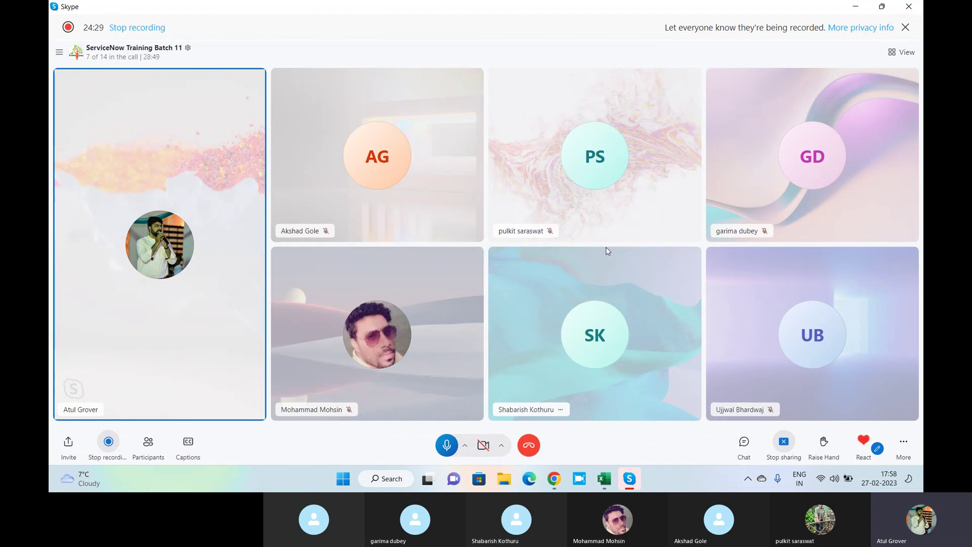
key("alt+Tab")
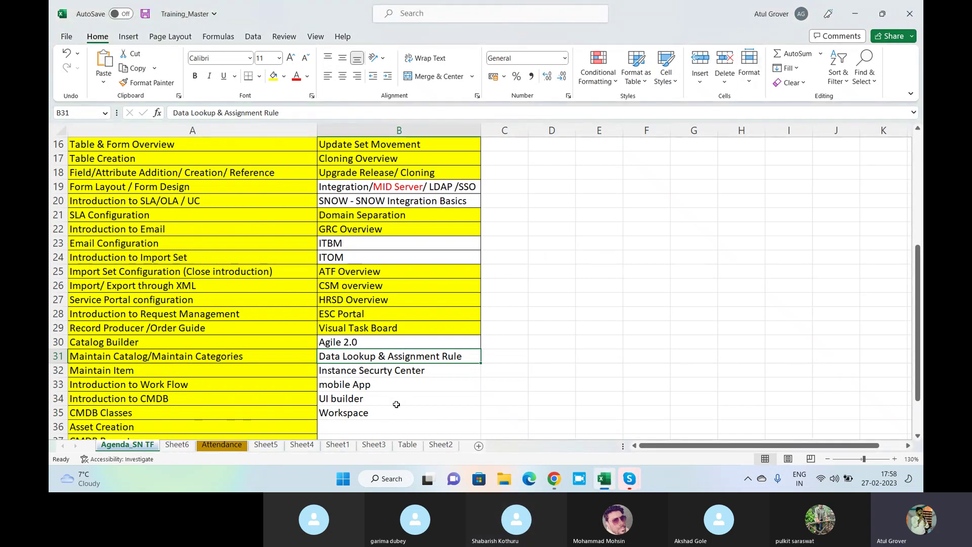
key("alt+Tab")
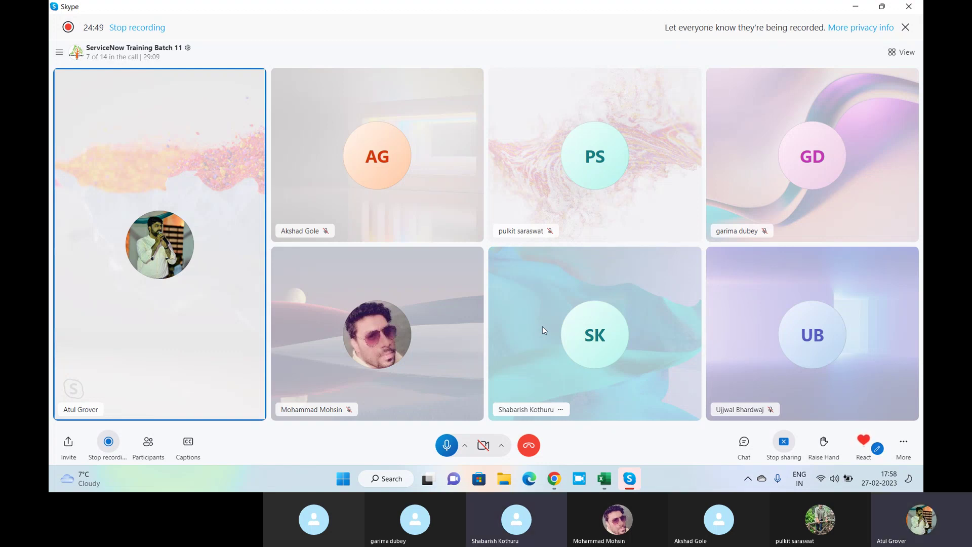
key("alt+Tab")
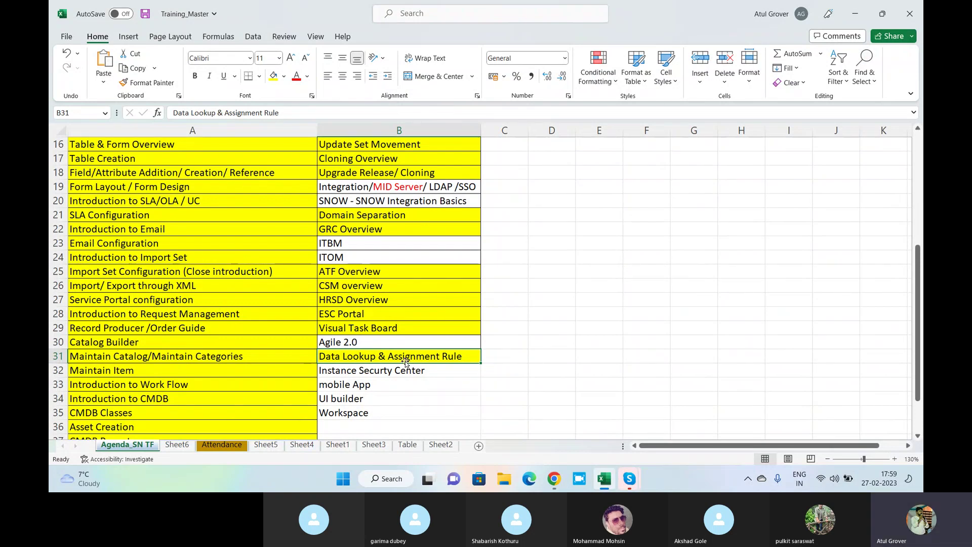
left_click(357, 386)
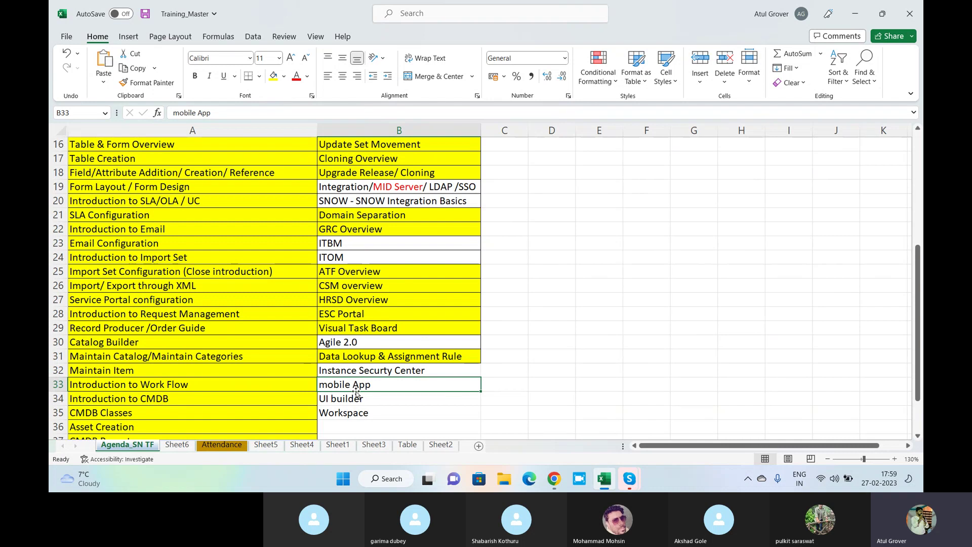
left_click(362, 399)
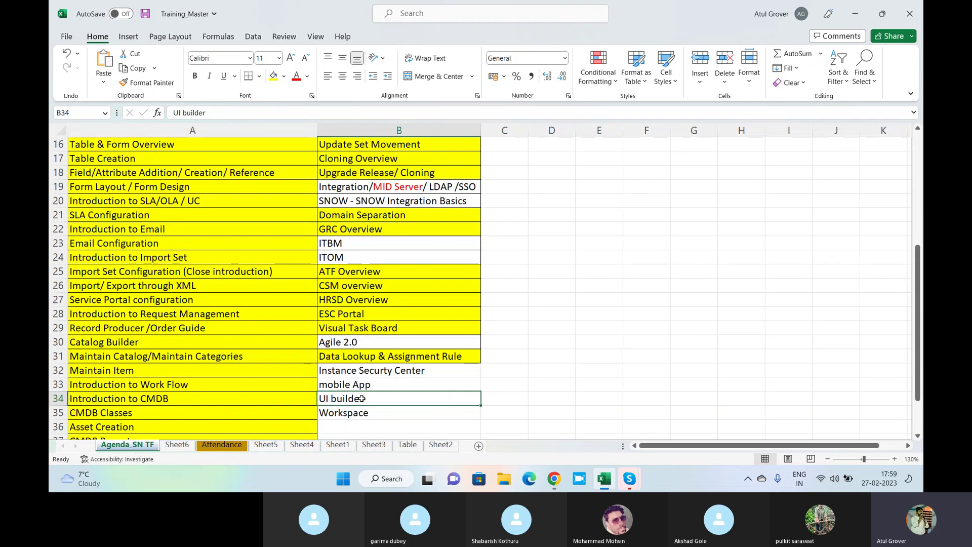
Switch to Chrome, search the ServiceNow application navigator for UI Builder and open it.
left_click(554, 479)
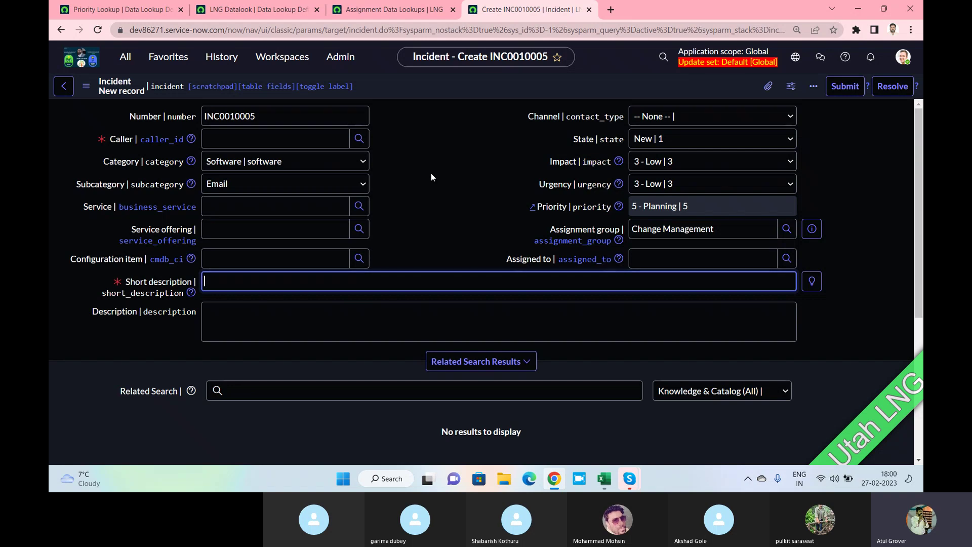
left_click(125, 57)
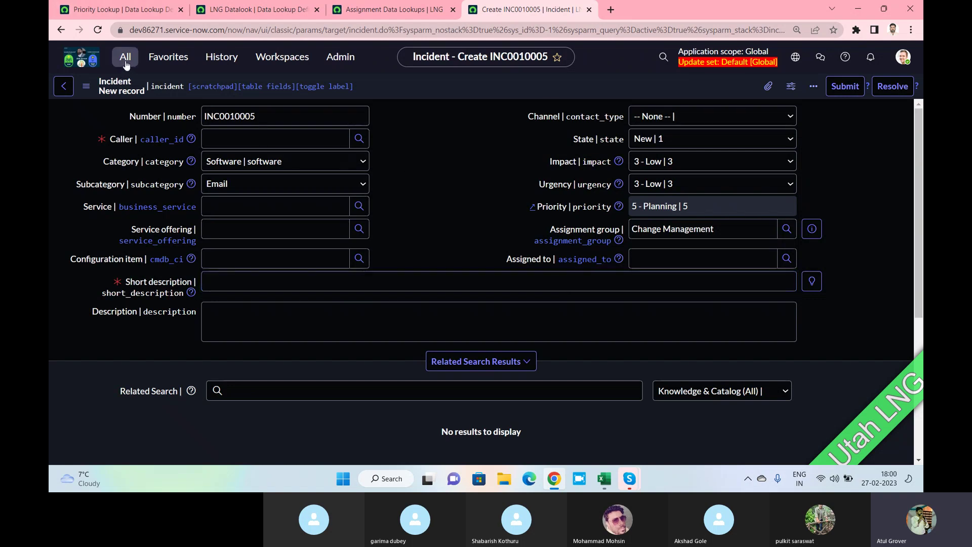
type("UI ")
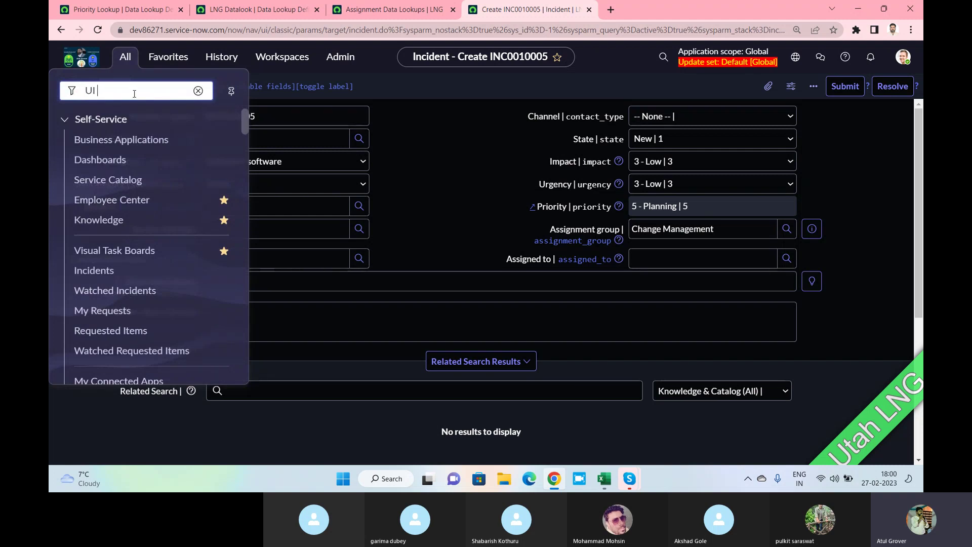
type("buil")
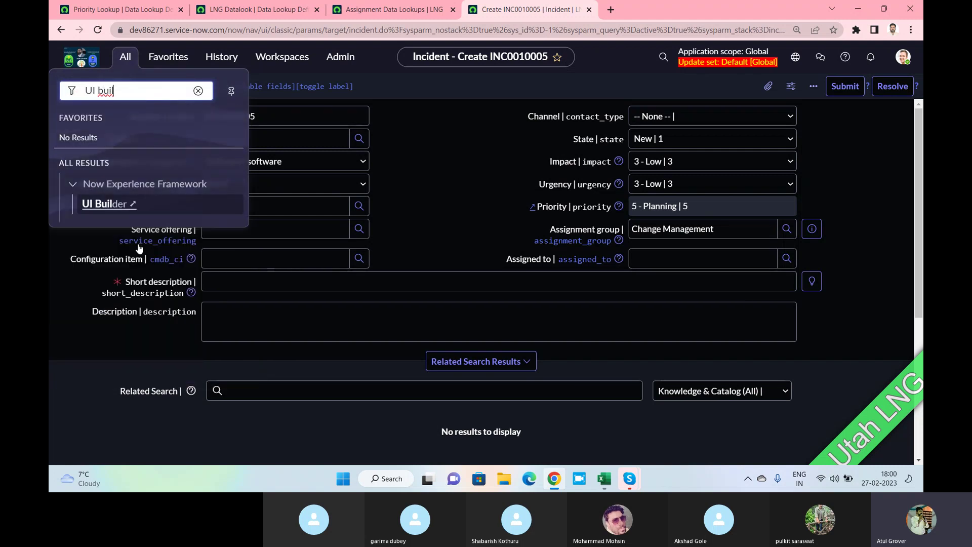
left_click(113, 205)
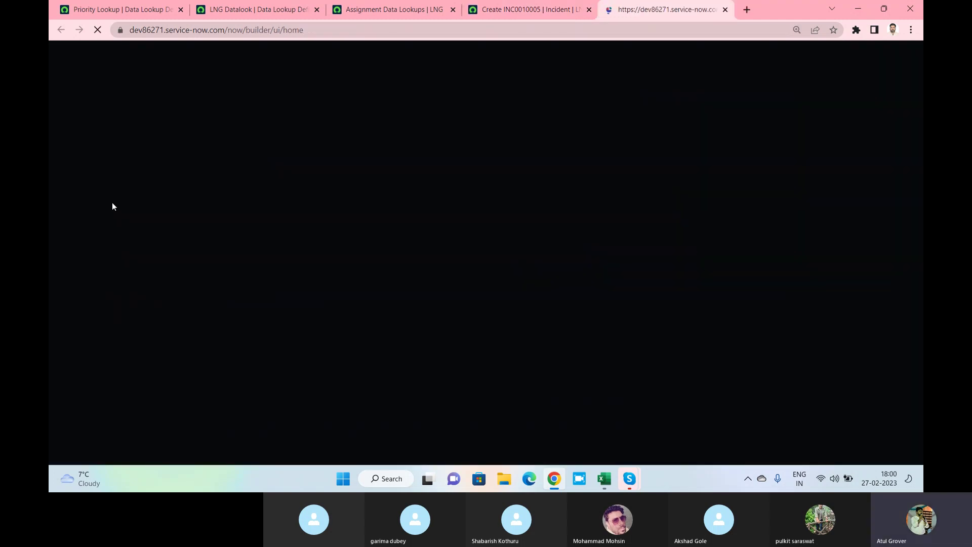
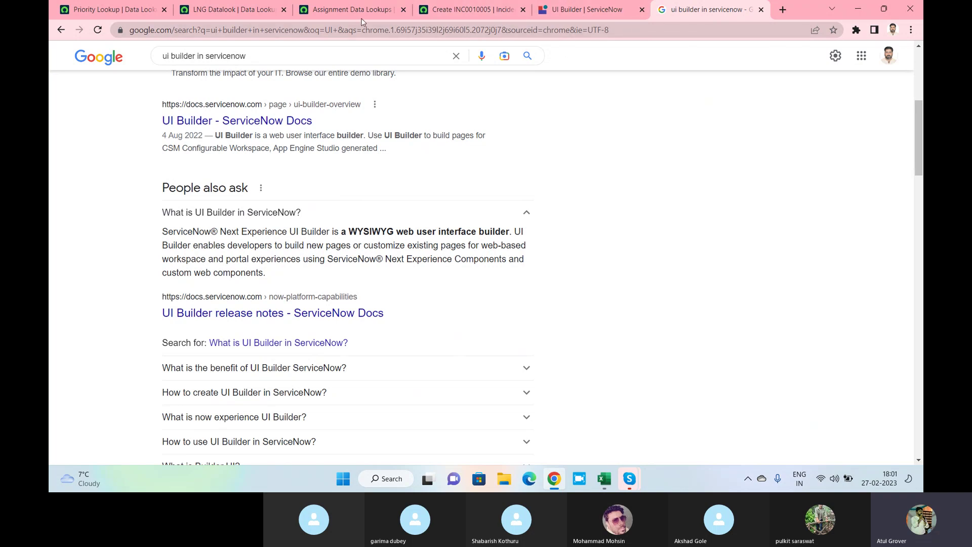
Open the Hello - Manager workspace in the data lookup definition's browser tab and examine its web address.
left_click(563, 9)
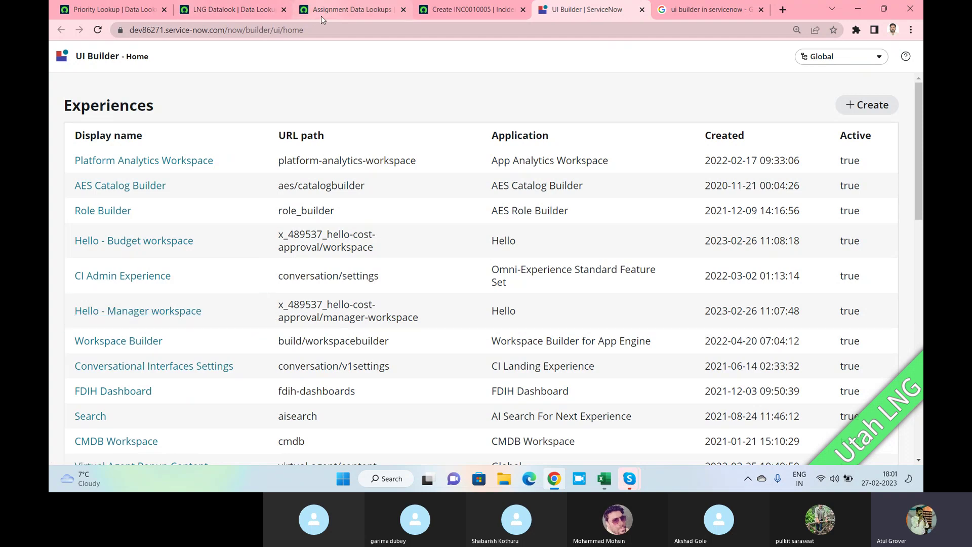
left_click(234, 15)
left_click(283, 57)
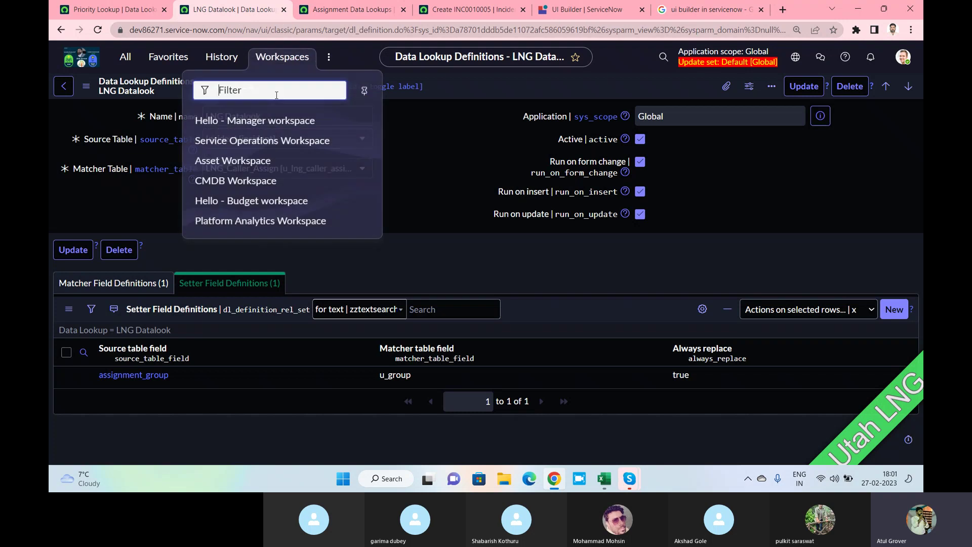
left_click(228, 121)
left_click(588, 294)
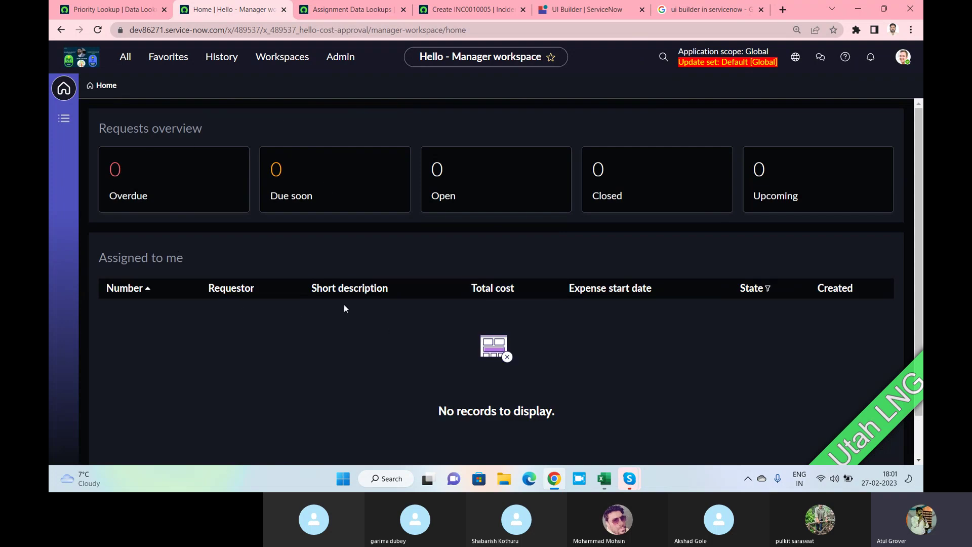
left_click(134, 29)
left_click_drag(133, 30, 478, 38)
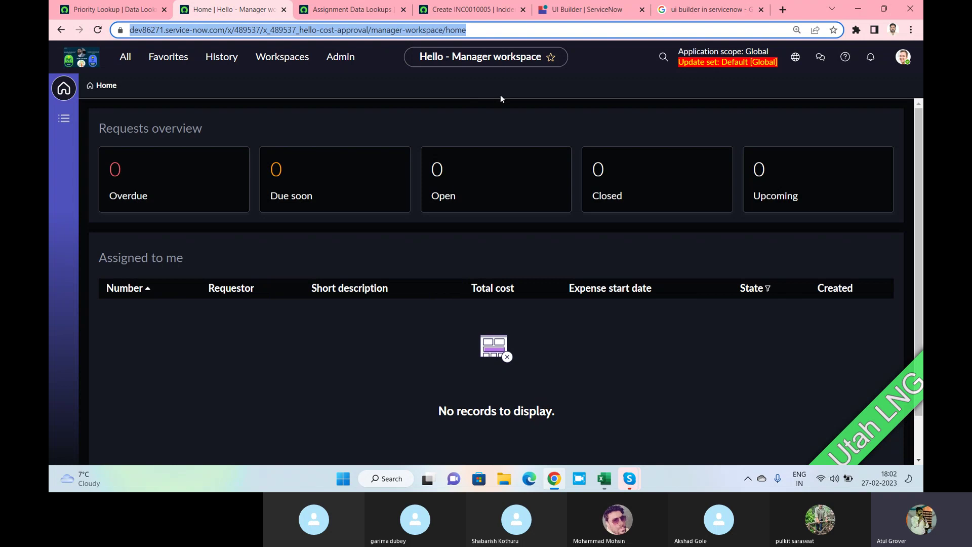
left_click(605, 484)
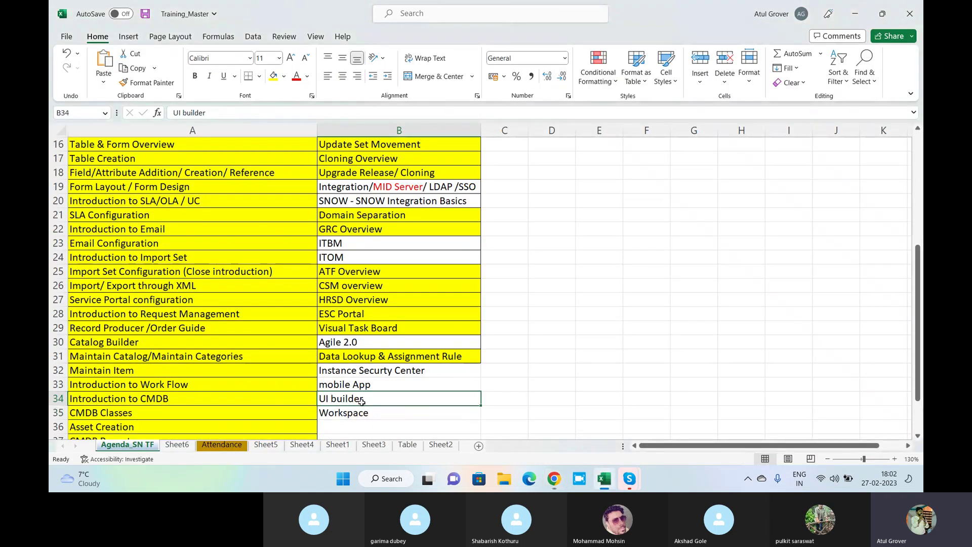
key("alt+Tab")
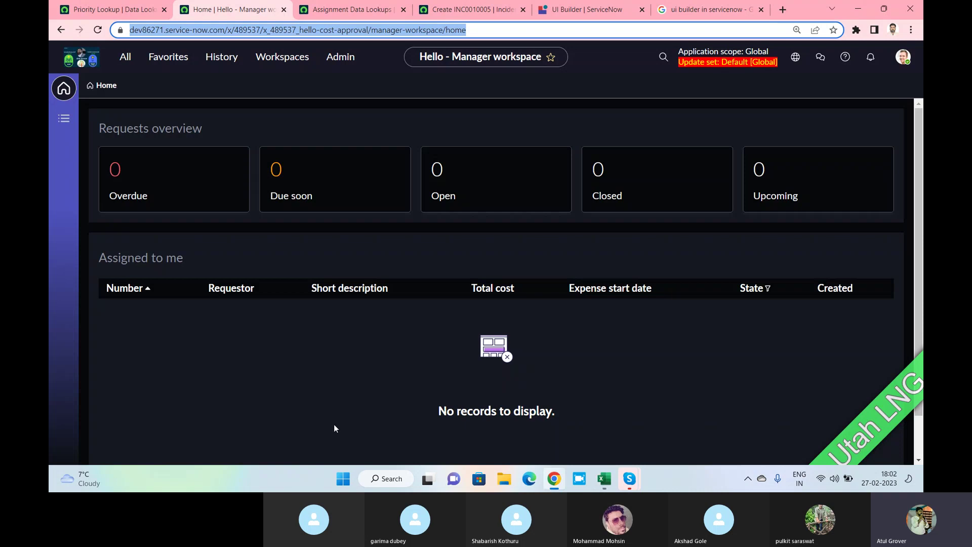
Start creating a new experience in UI Builder and name it LNG.
left_click(564, 12)
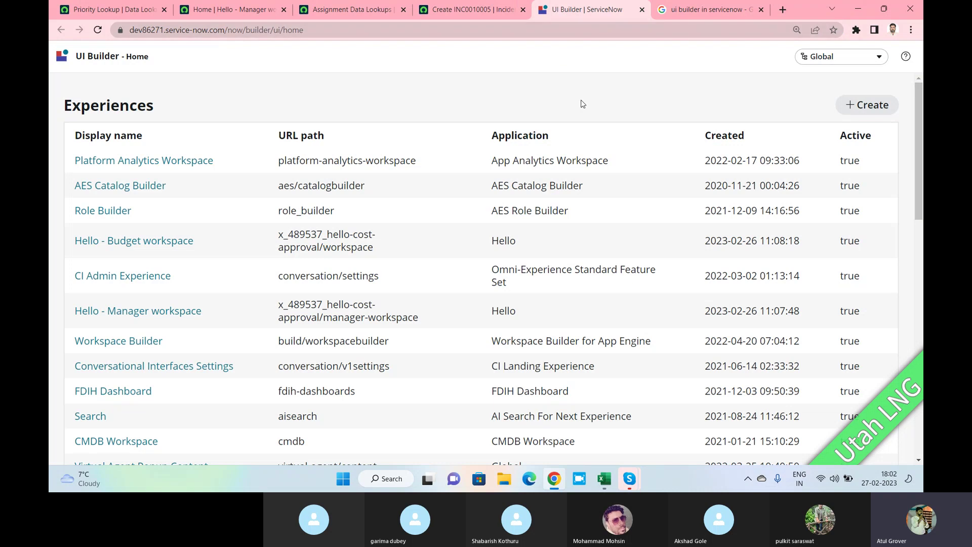
left_click(856, 108)
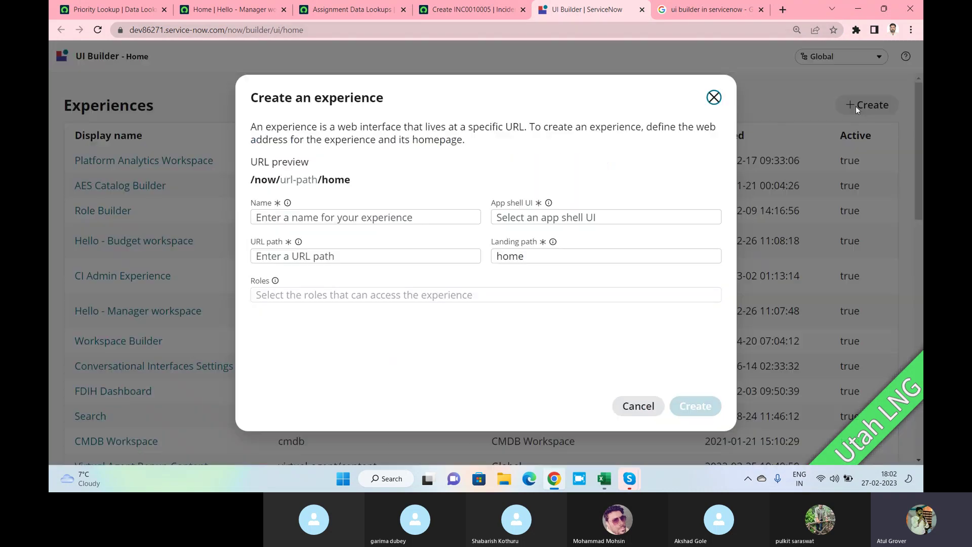
left_click(330, 219)
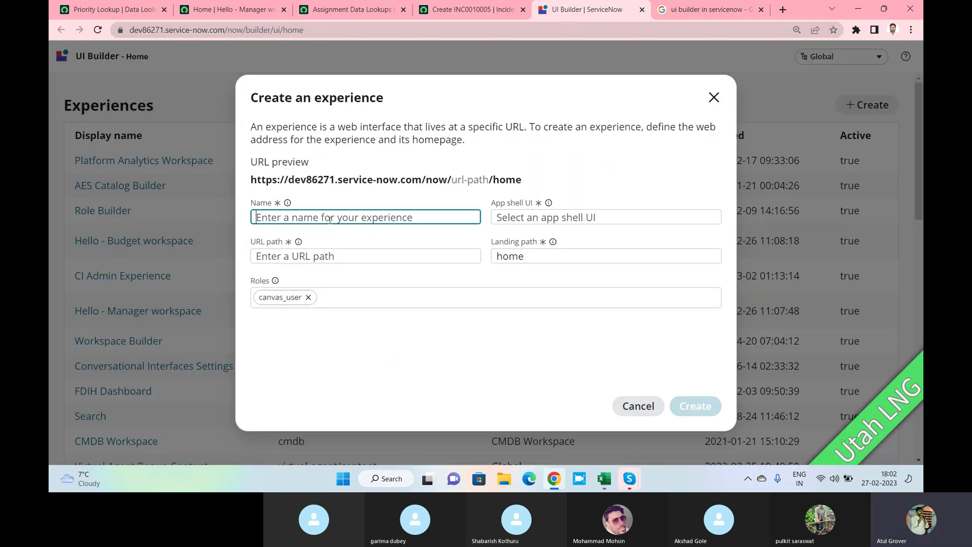
type("LNG")
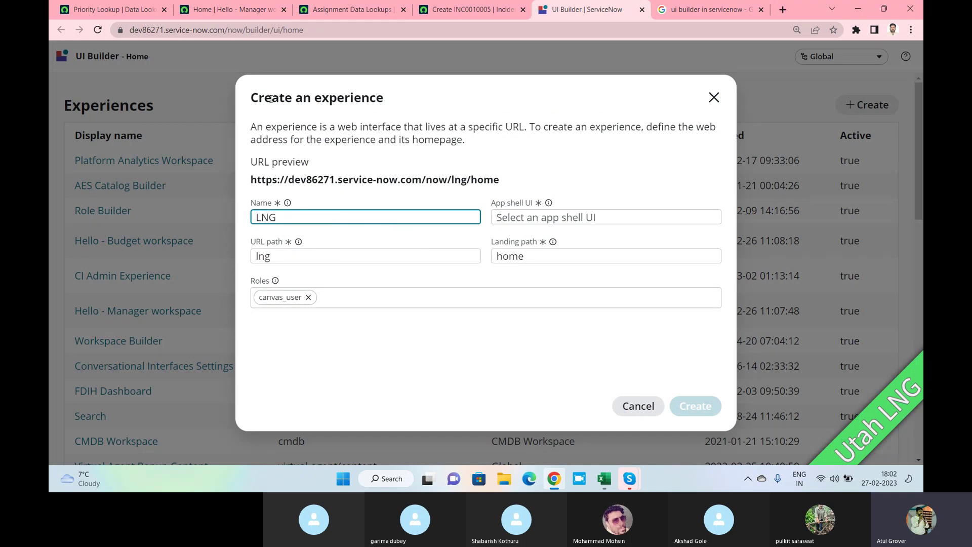
Review the landing path of the new experience and read the help text for App shell UI.
left_click_drag(251, 98, 391, 102)
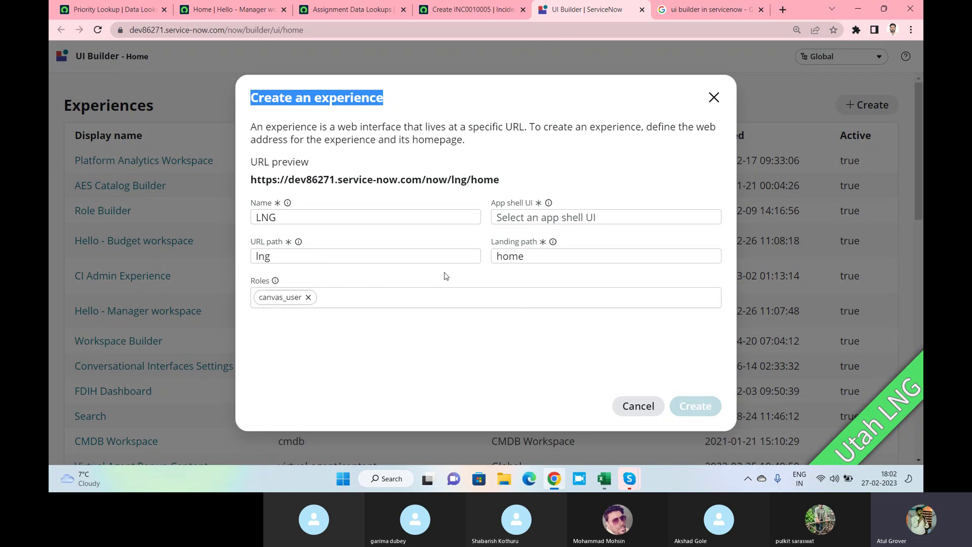
left_click_drag(528, 257, 486, 261)
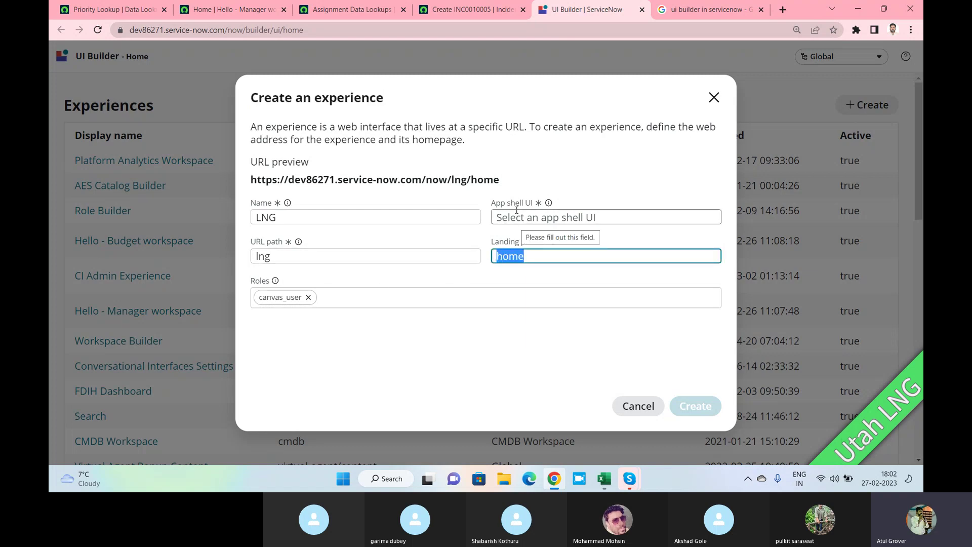
left_click(549, 204)
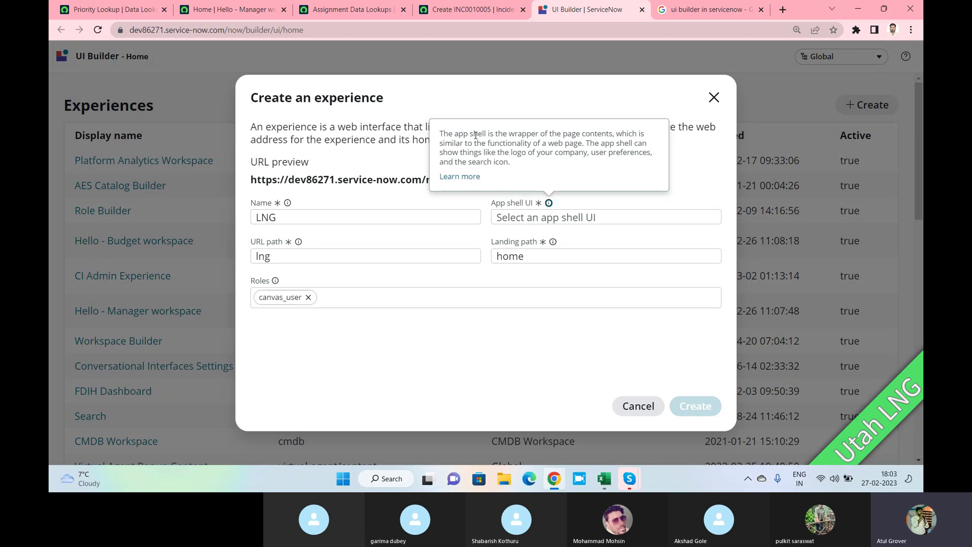
left_click_drag(464, 133, 613, 133)
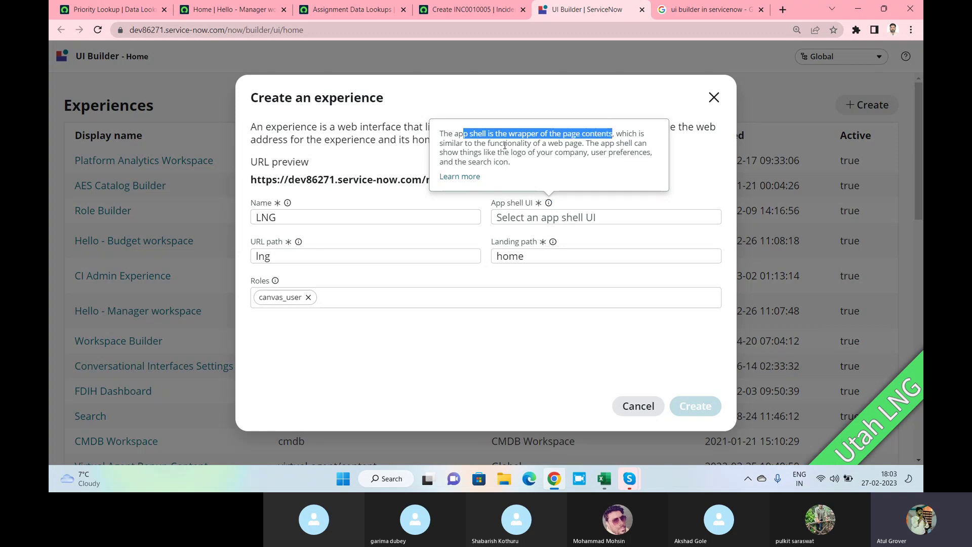
left_click_drag(504, 144, 583, 144)
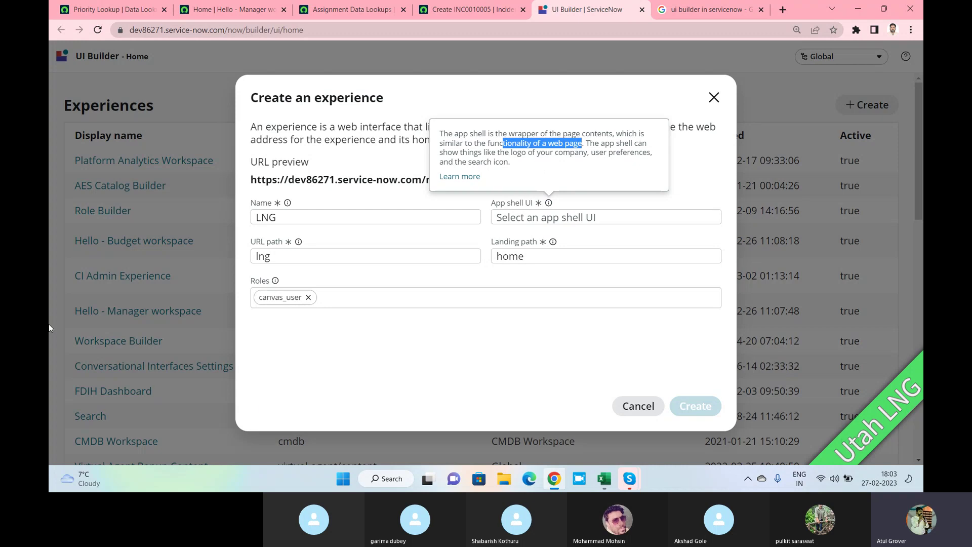
Set the app shell UI to Portal App Shell, create the LNG experience and open it.
left_click(642, 220)
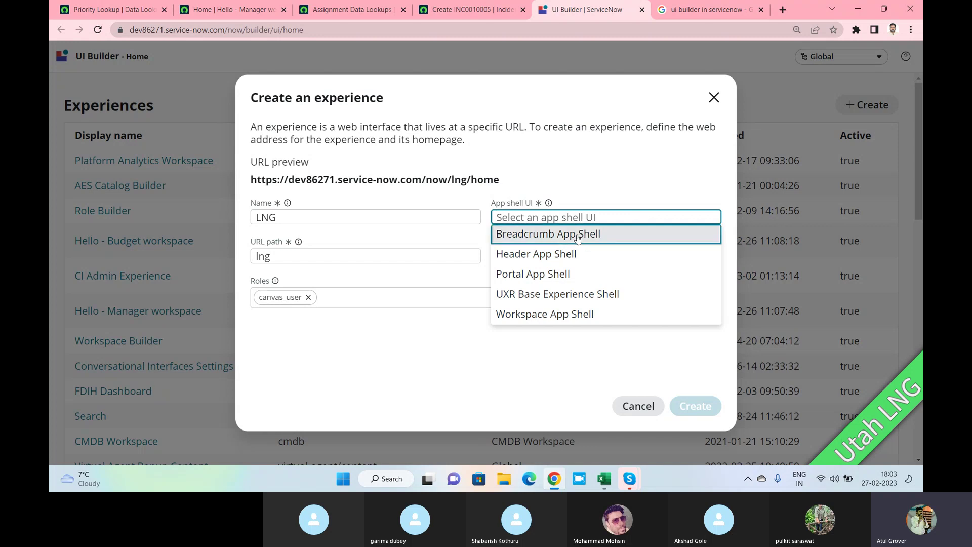
left_click(546, 276)
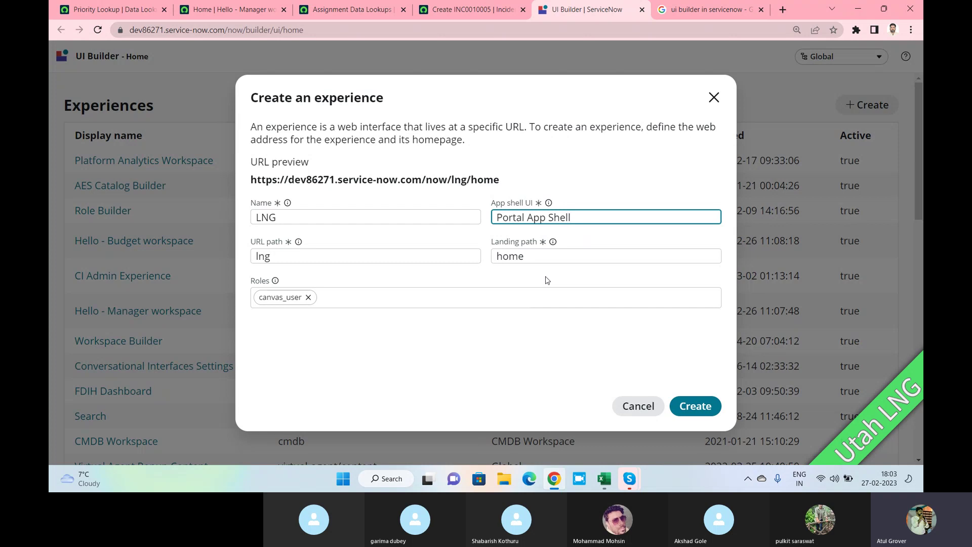
left_click(697, 410)
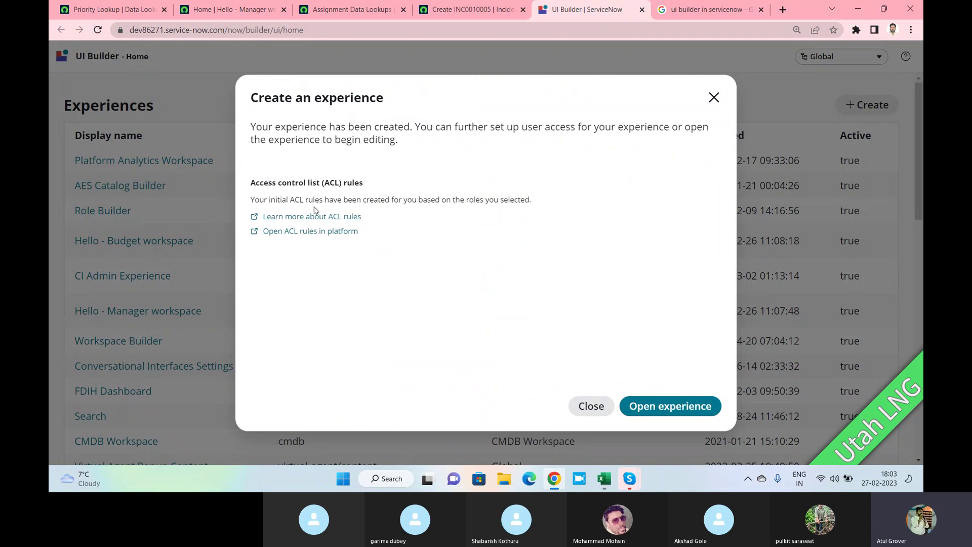
left_click(664, 407)
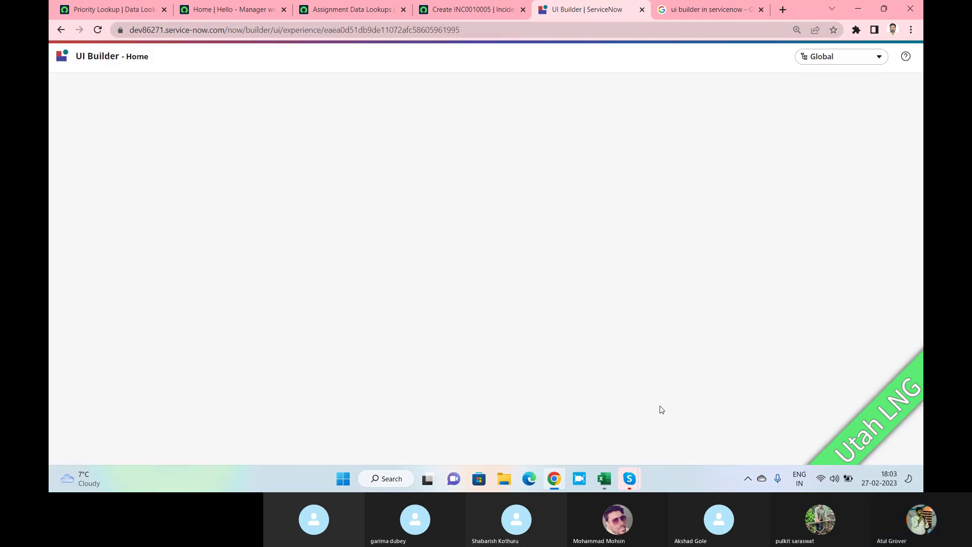
View the Hello - Manager workspace's lists, and open the Service Operations Workspace to look over its home page and lists.
left_click(136, 13)
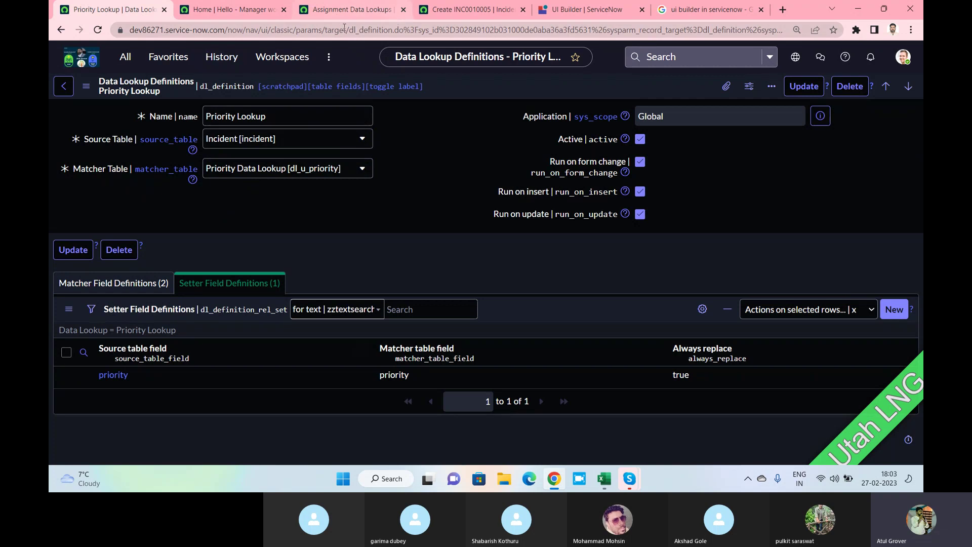
left_click(233, 10)
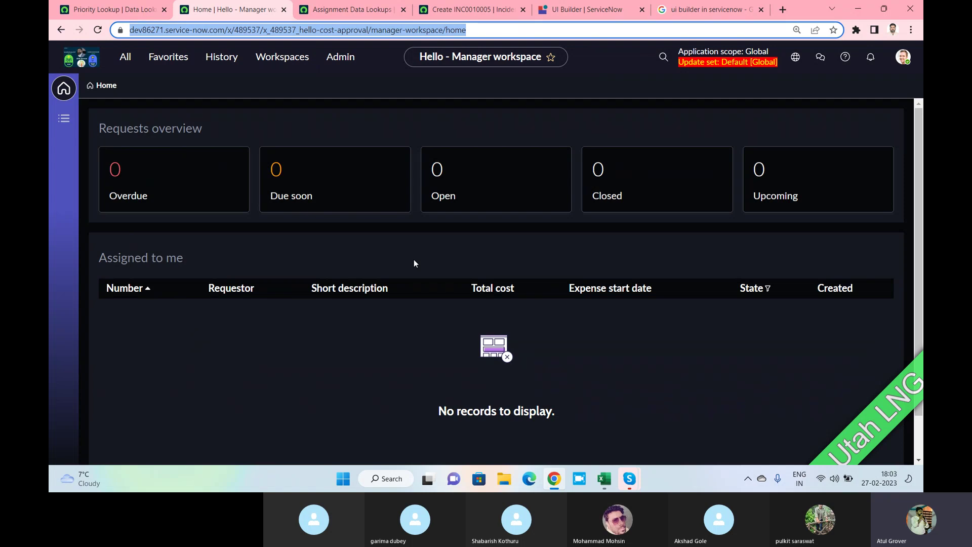
left_click(59, 119)
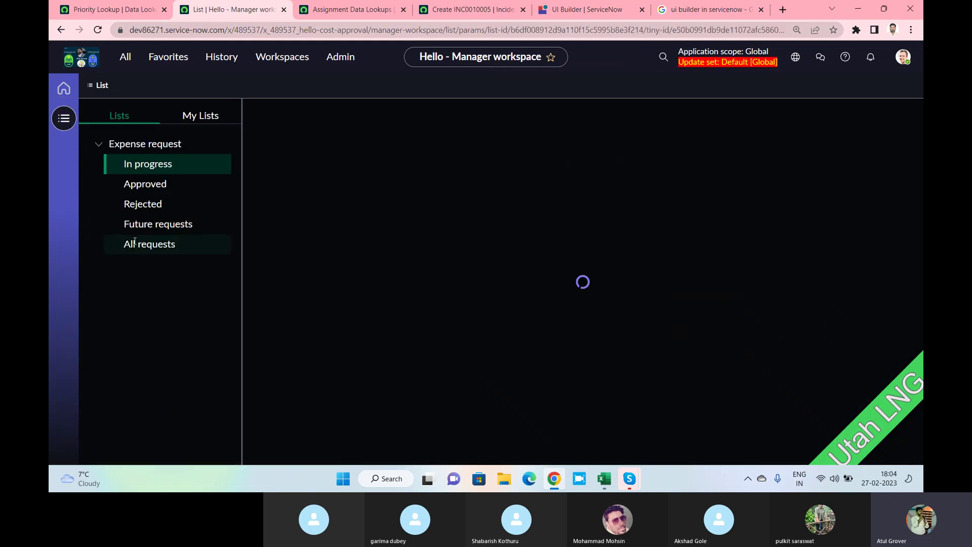
left_click(274, 59)
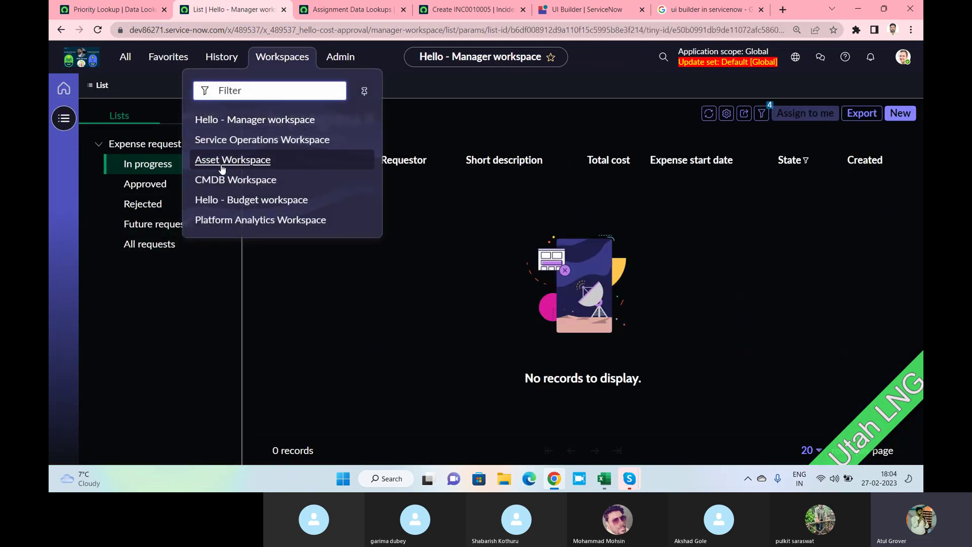
left_click(223, 142)
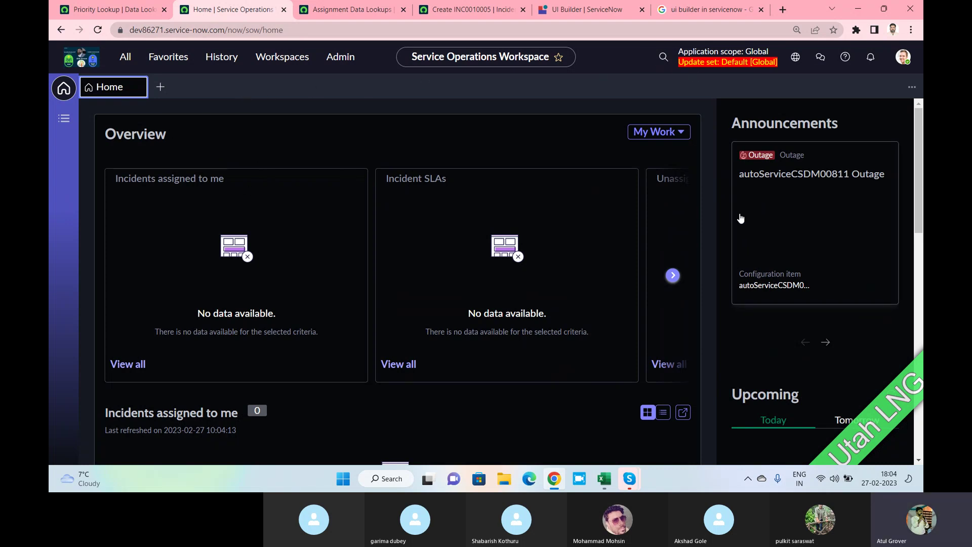
left_click(64, 118)
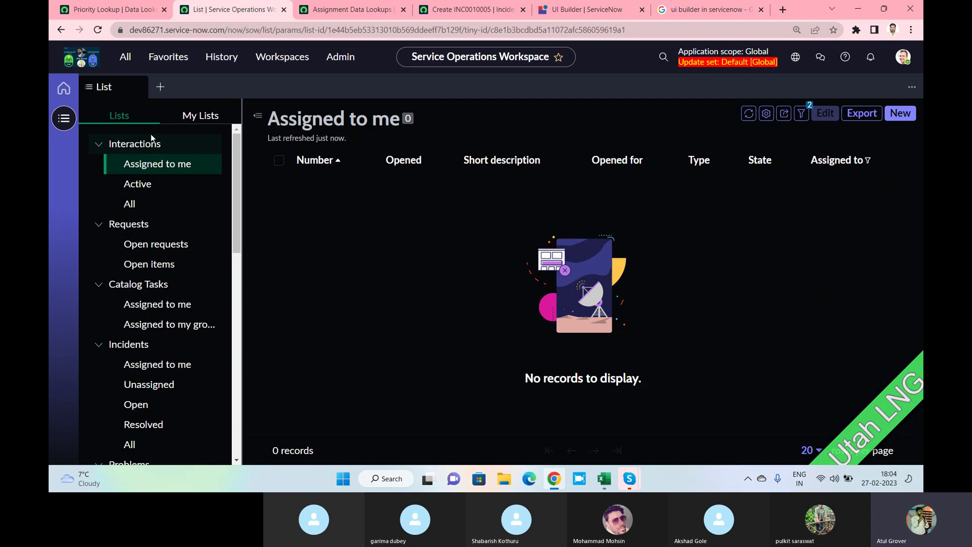
Search the navigator for the incident modules in the Priority Lookup browser tab and open the list of open incidents.
left_click(126, 9)
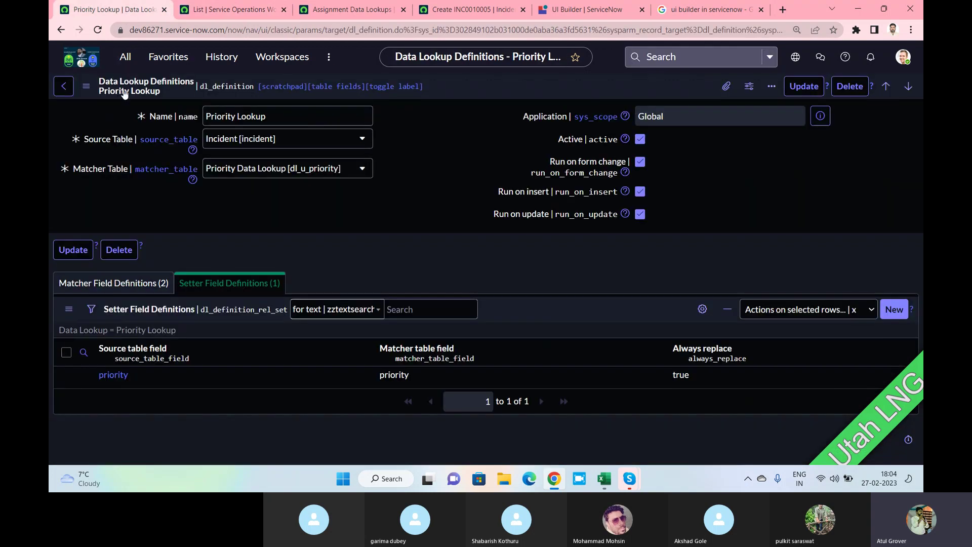
left_click(130, 53)
type("incidenr")
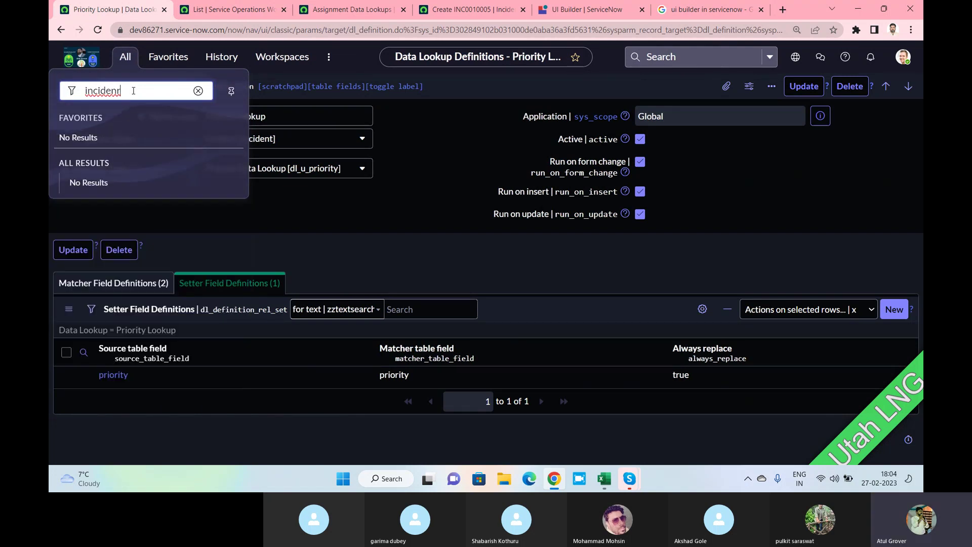
key("BackSpace")
scroll(134, 219, "down", 3)
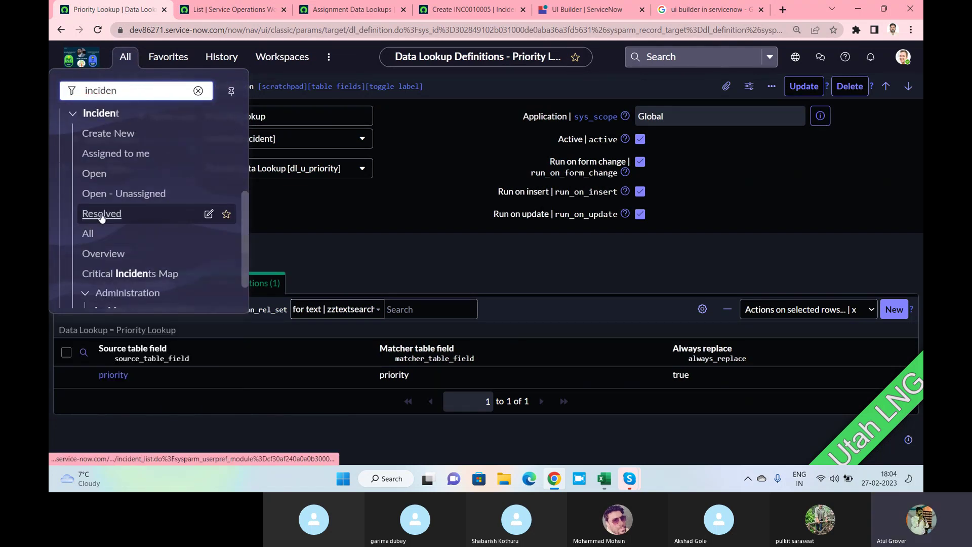
left_click(95, 173)
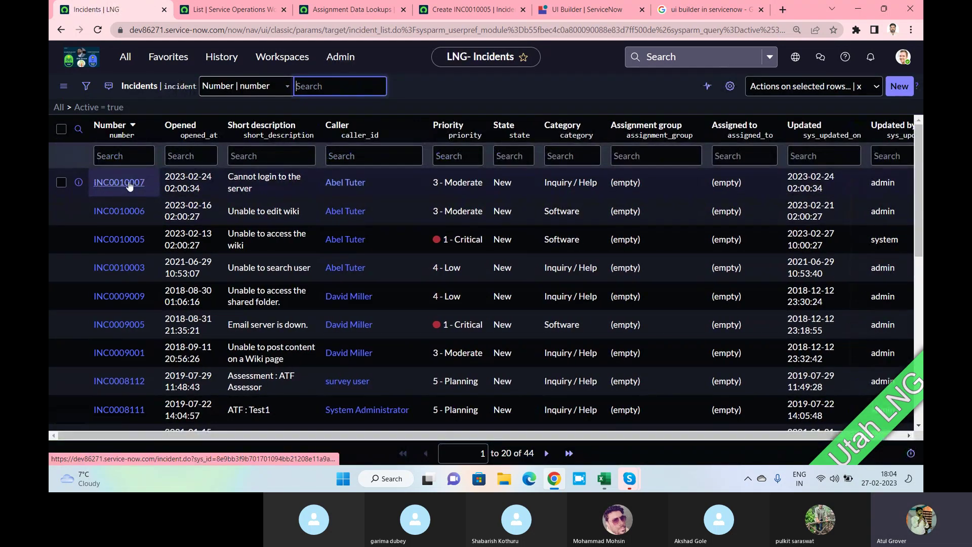
Open incidents INC0010007, INC0010006, INC0010005 and INC0010003 from the classic list in separate browser tabs and view one of their forms.
left_click(130, 185, "ctrl")
left_click(125, 215, "ctrl")
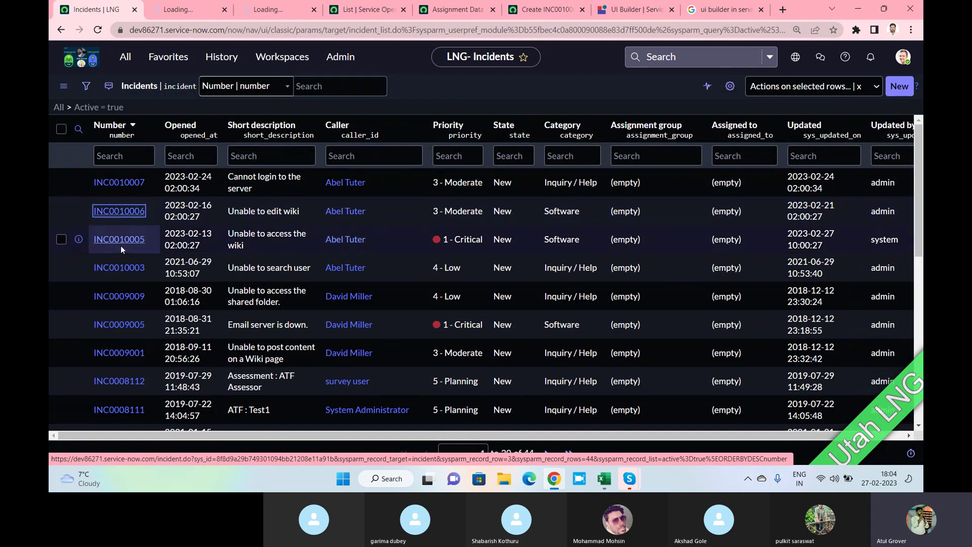
left_click(120, 243, "ctrl")
left_click(119, 267, "ctrl")
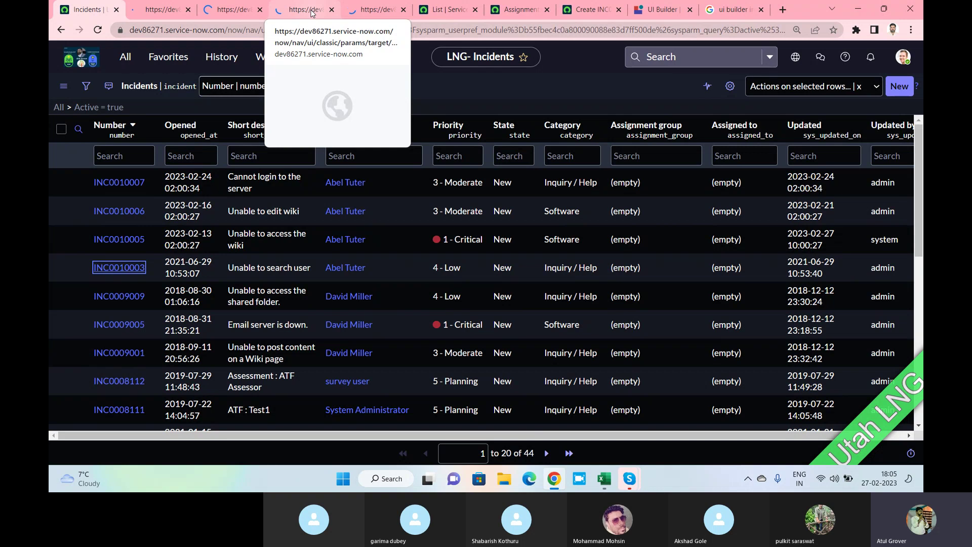
left_click(353, 17)
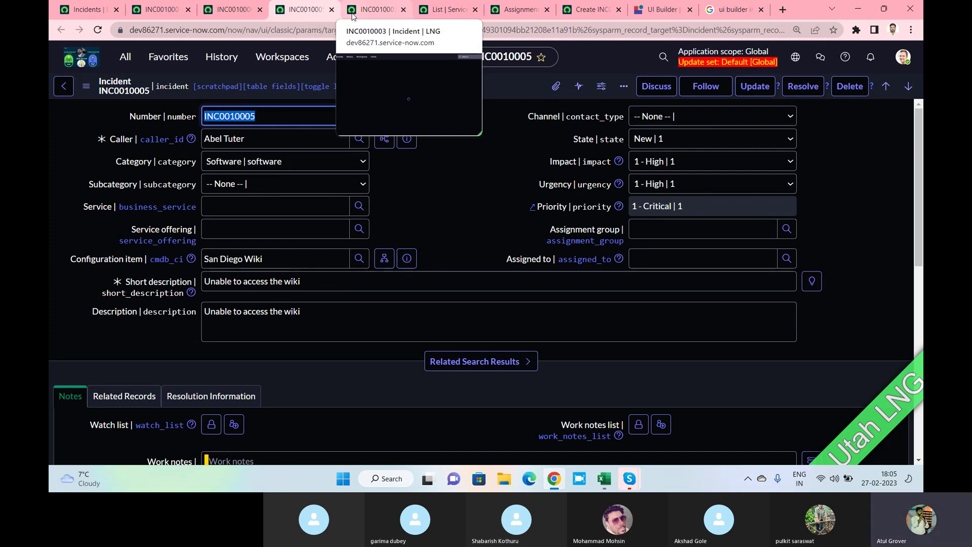
Show the Open incidents list in the Service Operations Workspace and compare it with the classic form of INC0010007 in its browser tab.
left_click(446, 9)
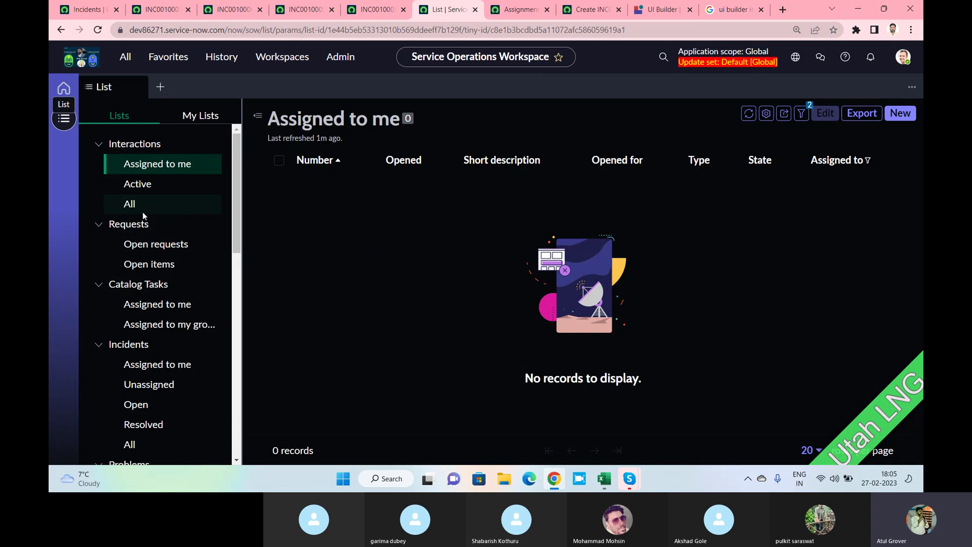
scroll(141, 344, "down", 1)
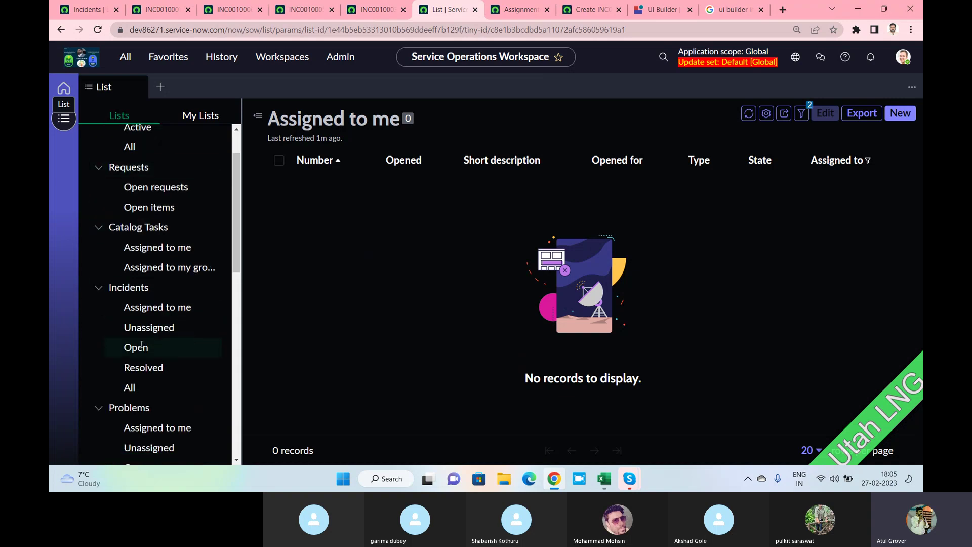
left_click(133, 350)
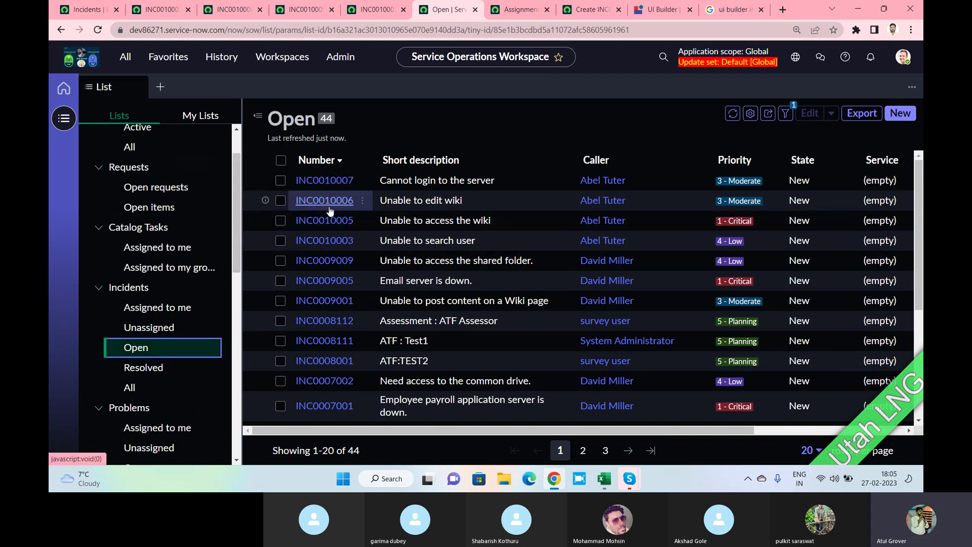
left_click(158, 9)
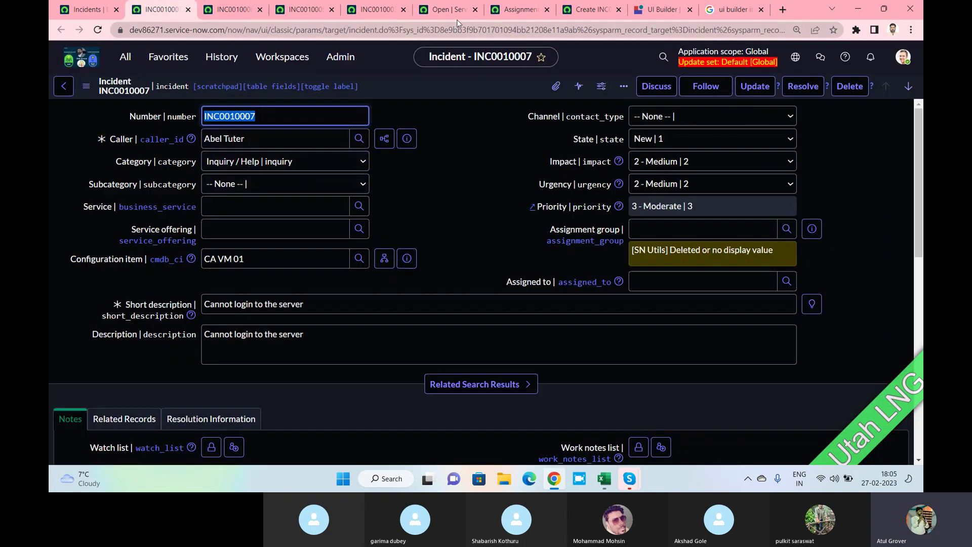
left_click(446, 14)
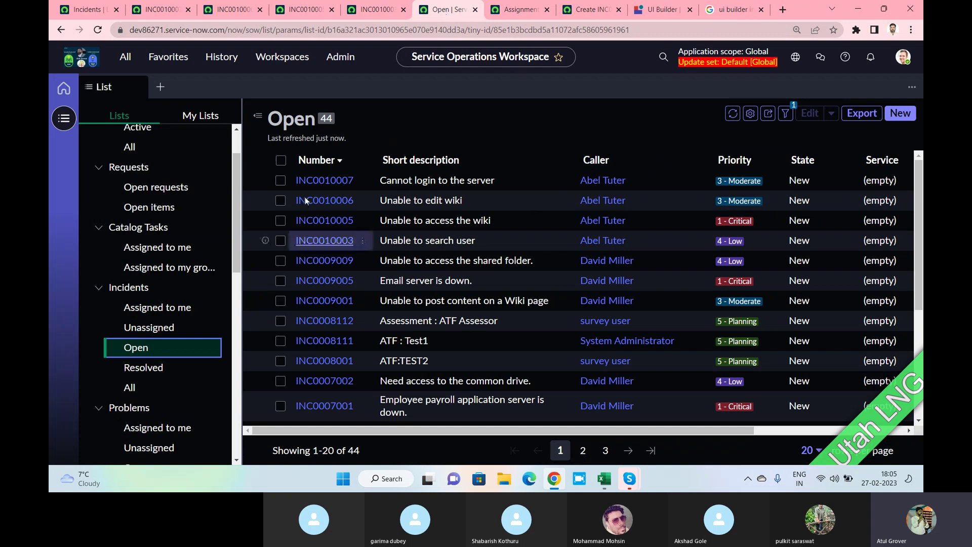
Open incidents INC0010007 and INC0009009 from the Open incidents list as separate workspace records and return to INC0010007.
left_click(312, 182)
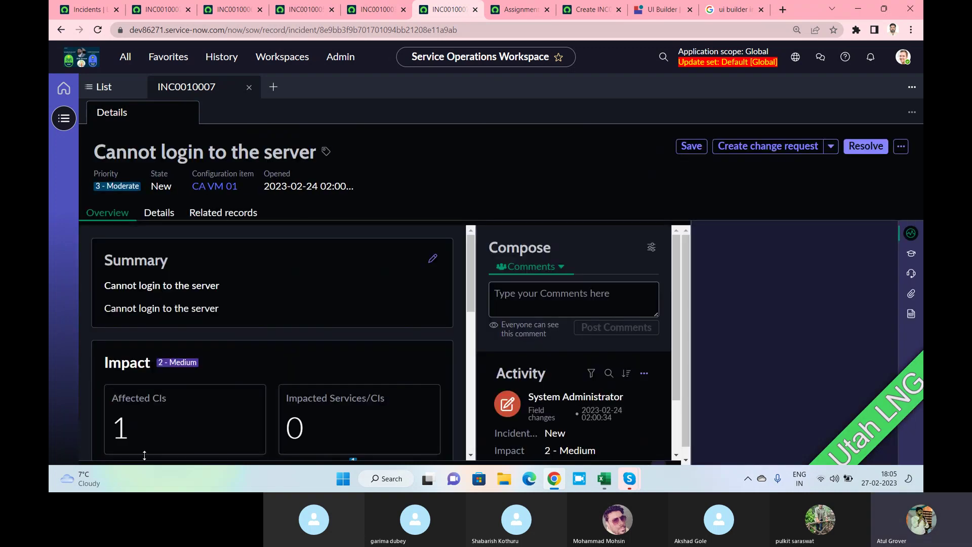
left_click(99, 86)
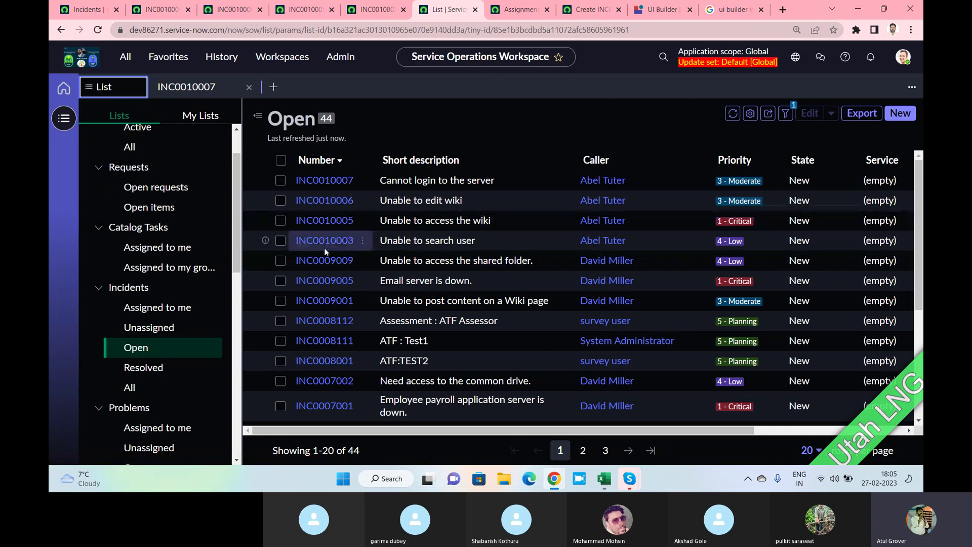
left_click(327, 260)
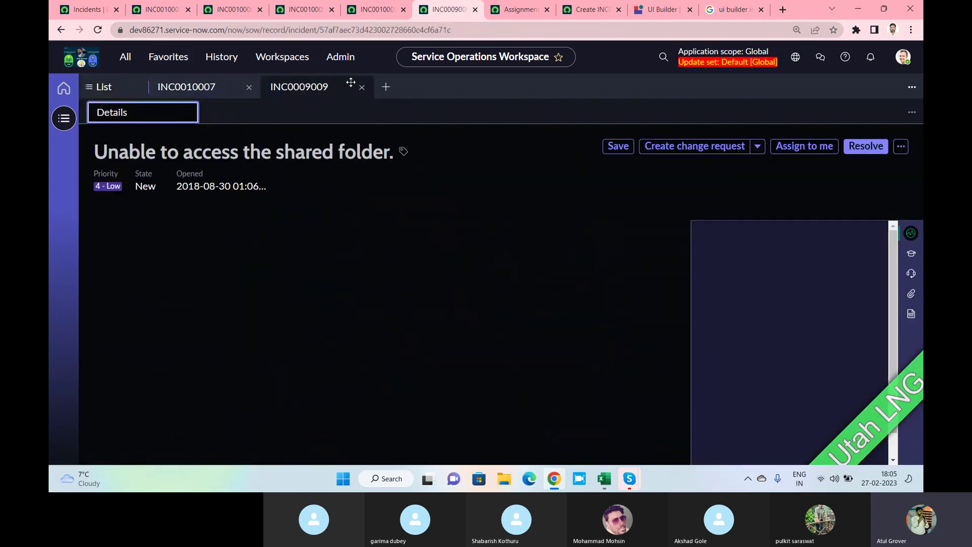
left_click(185, 86)
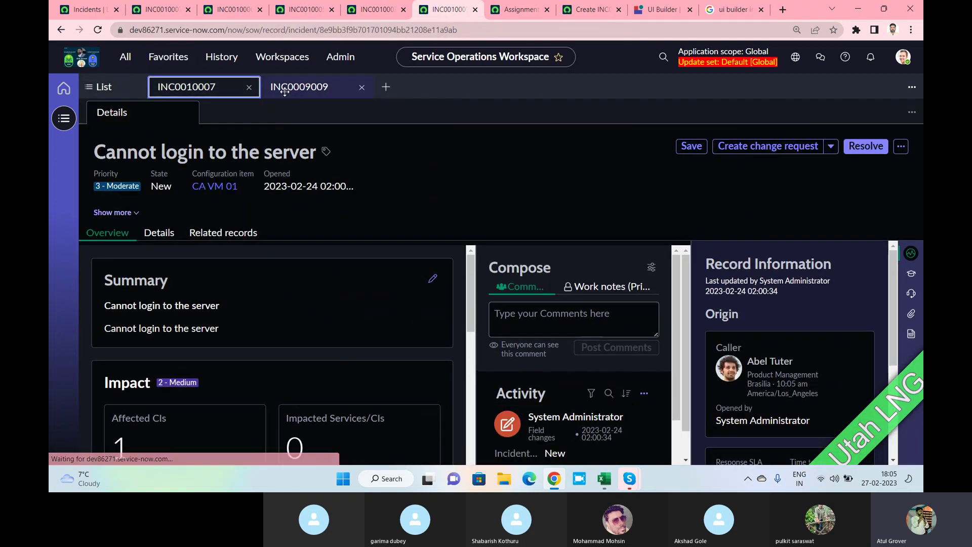
Look through the open incident records, the Assignment Data Lookups list, the new incident form and the LNG experience in UI Builder.
left_click(226, 9)
left_click(304, 9)
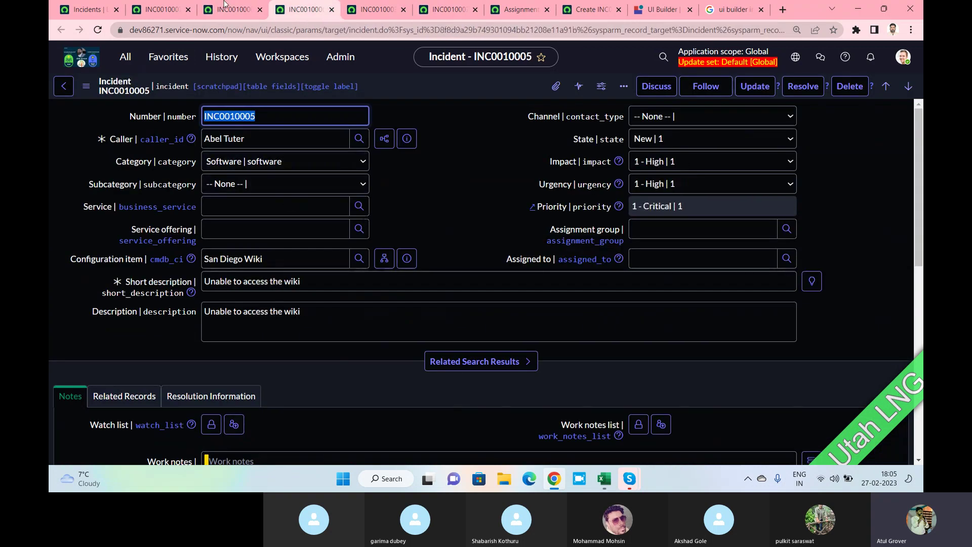
left_click(515, 9)
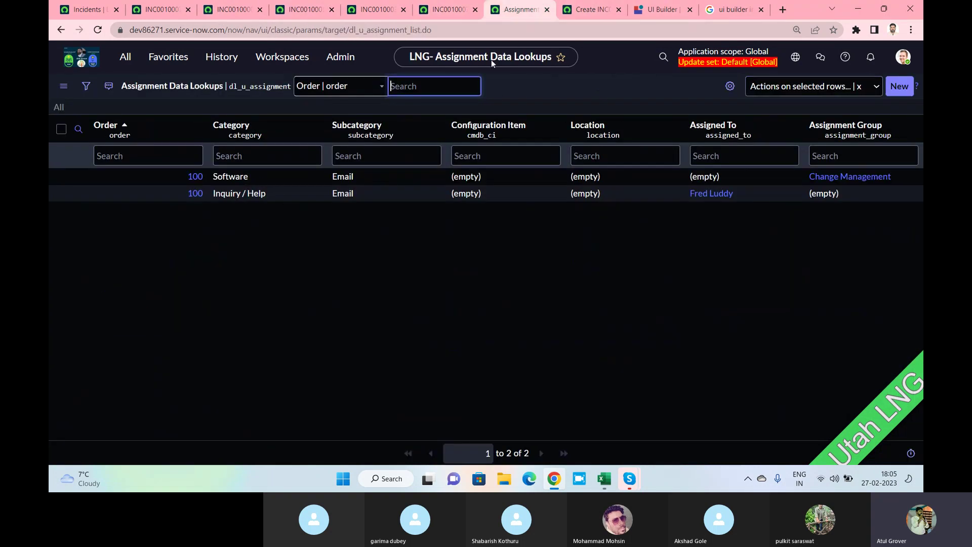
left_click(595, 10)
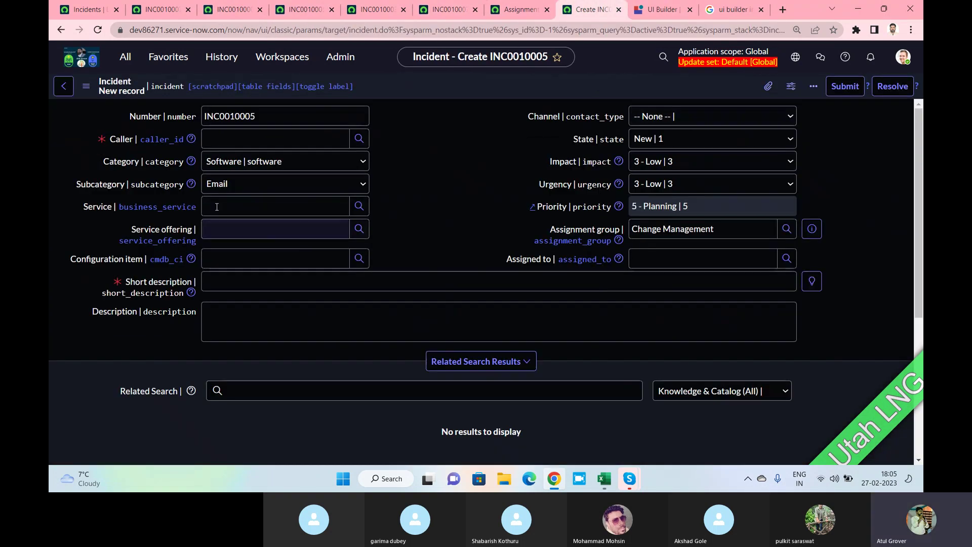
left_click(514, 9)
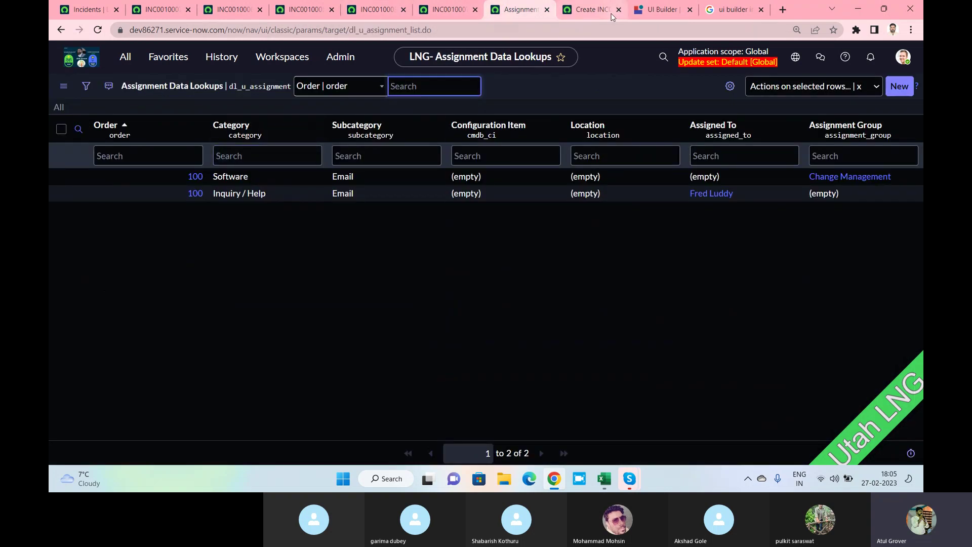
left_click(590, 11)
left_click(658, 11)
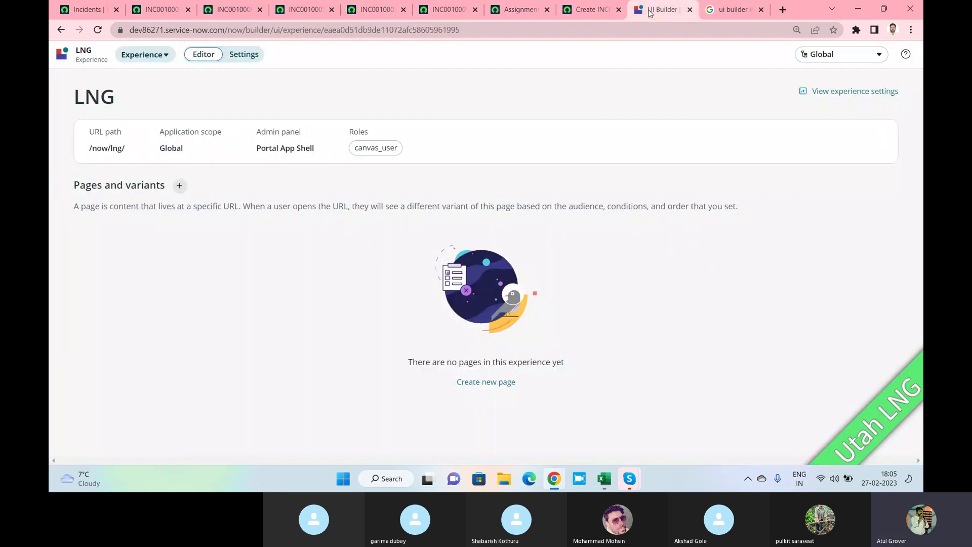
left_click(304, 11)
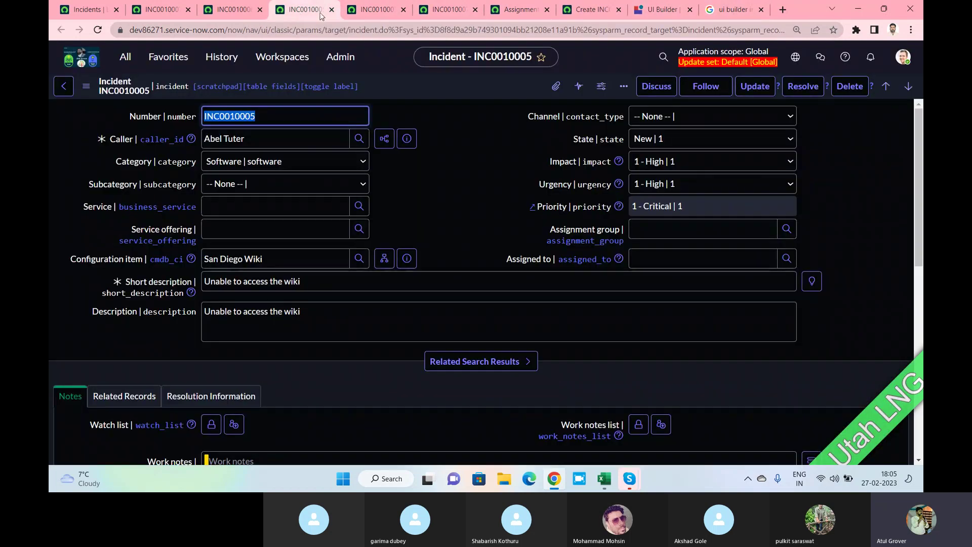
left_click(388, 10)
left_click(449, 11)
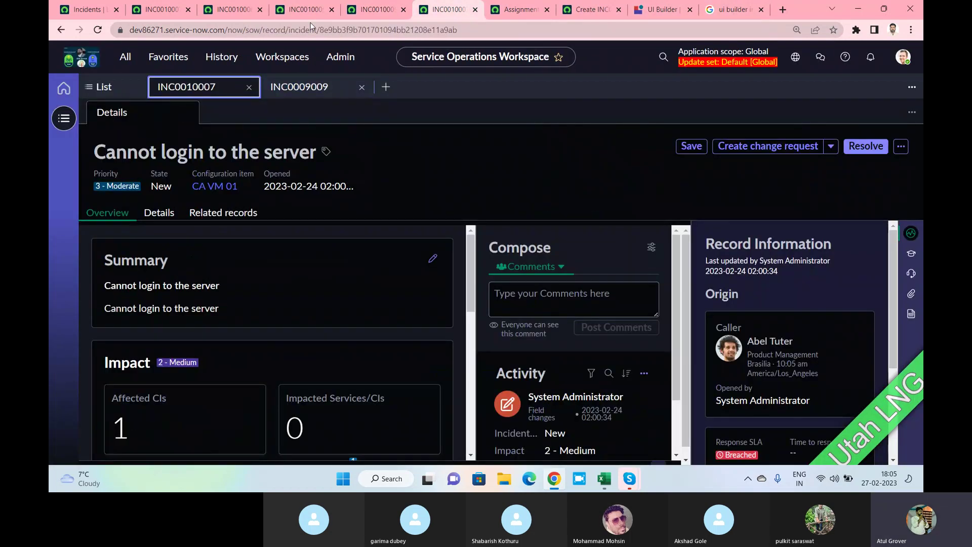
Close the three surplus incident pages and the Assignment Data Lookups page, keeping INC0010003 and the INC0010007 workspace record open.
left_click(403, 9)
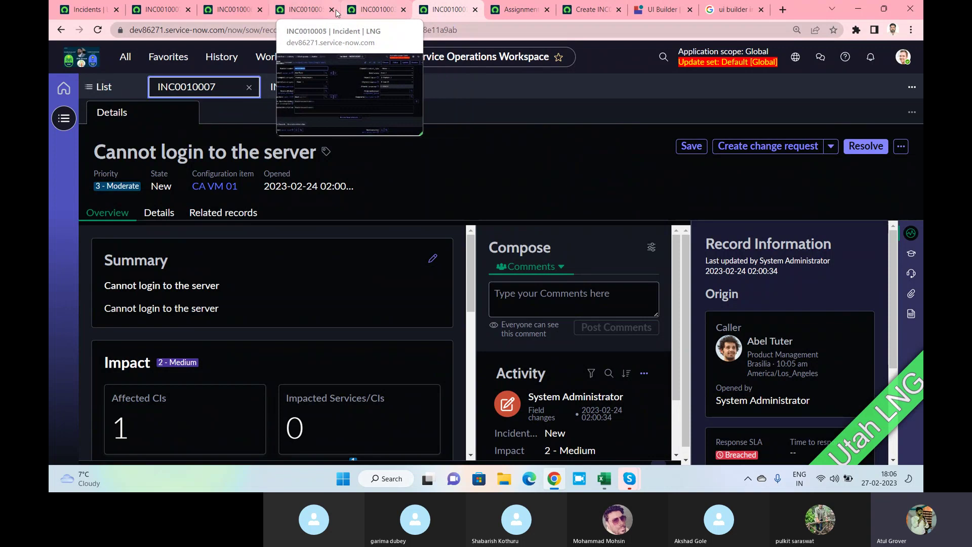
left_click(260, 9)
left_click(188, 9)
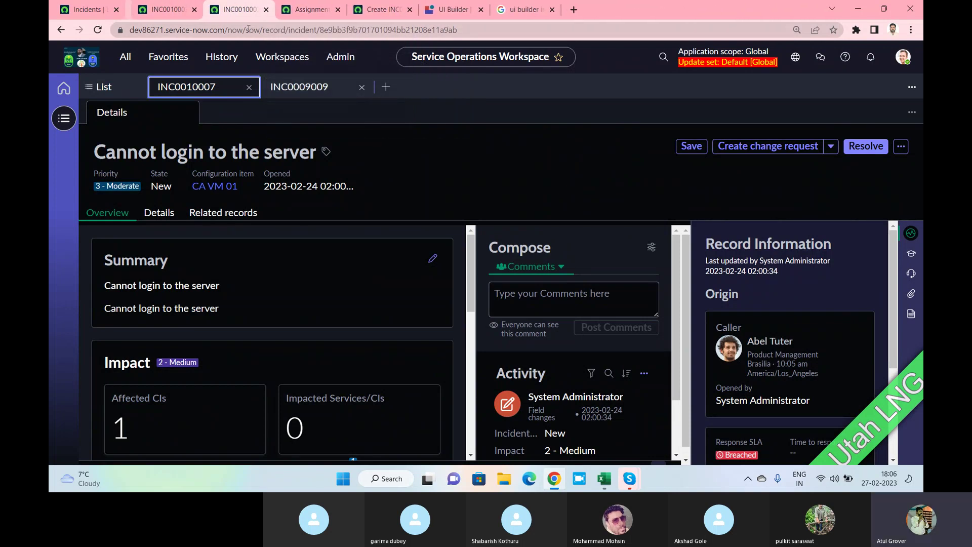
left_click(331, 9)
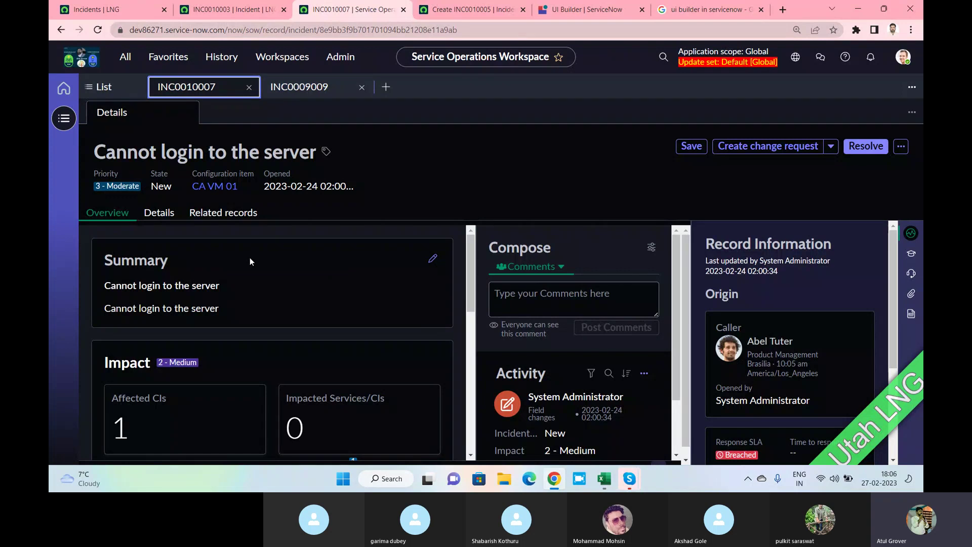
Examine the activity stream and record information, including SLAs and assignment, of INC0010007 in the workspace.
scroll(250, 257, "down", 2)
scroll(210, 265, "up", 2)
scroll(572, 330, "down", 1)
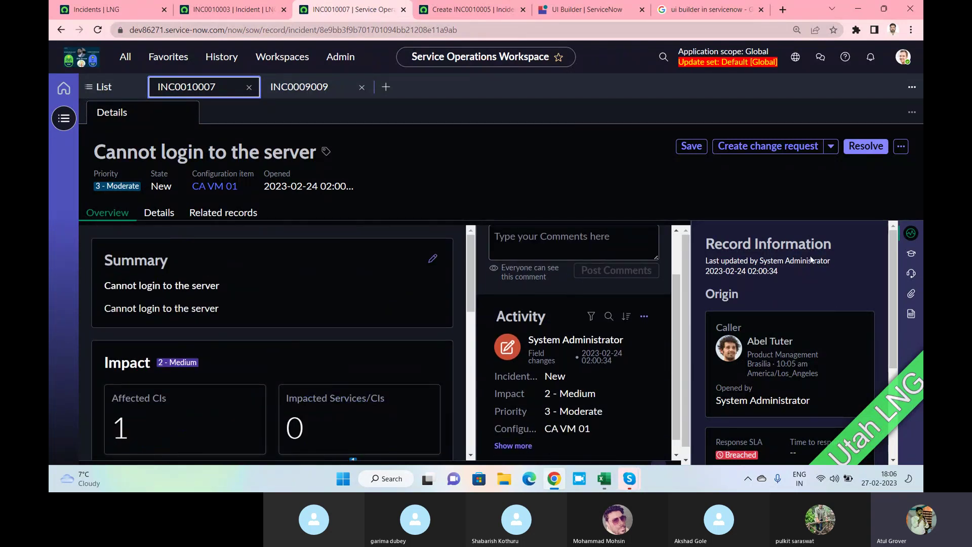
scroll(811, 260, "down", 3)
Examine the notes and related lists on the classic form of INC0010003 and display its form header actions.
left_click(233, 9)
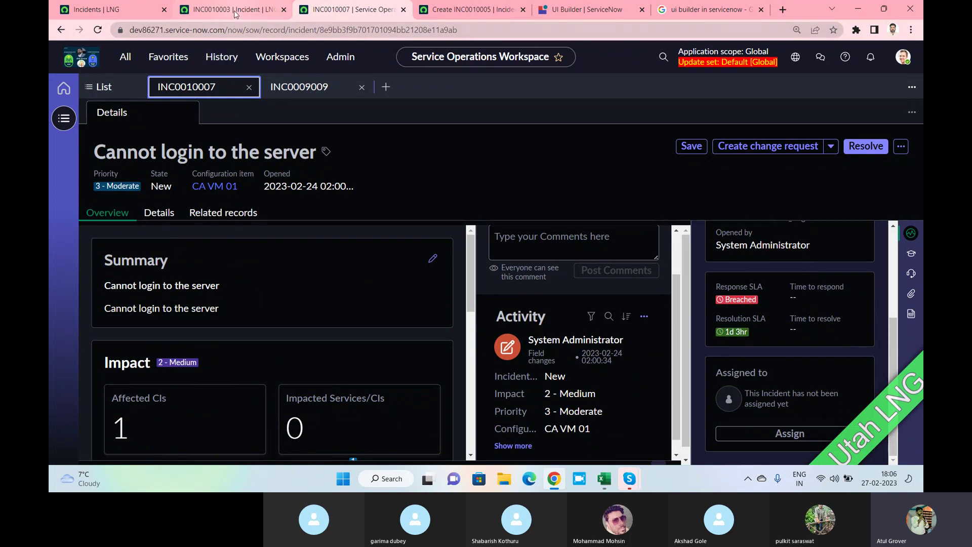
scroll(456, 238, "down", 5)
scroll(308, 319, "down", 3)
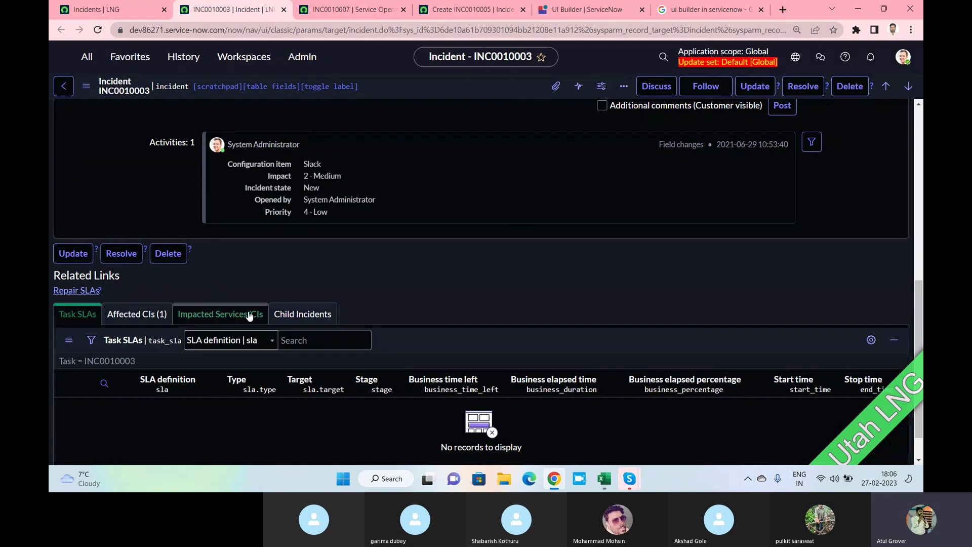
scroll(488, 227, "up", 4)
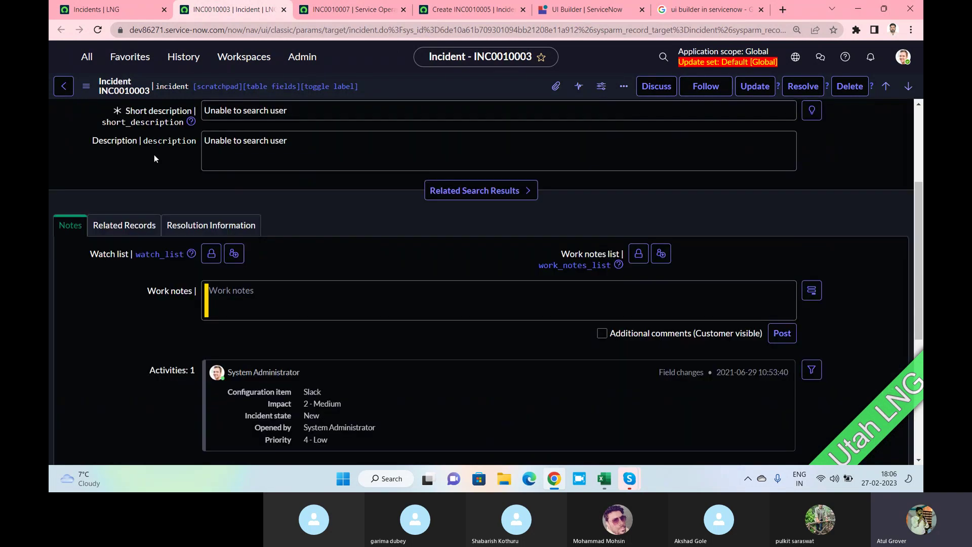
right_click(381, 90)
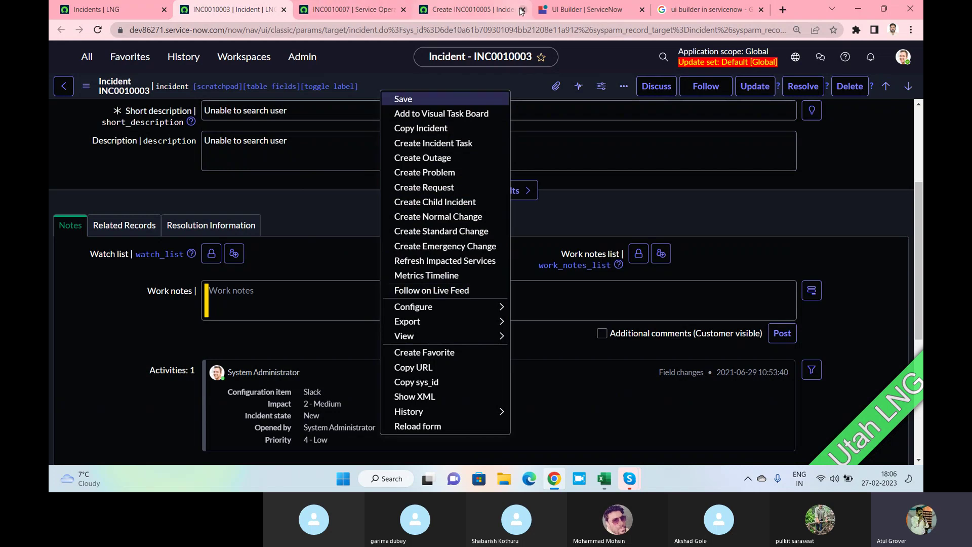
Display the additional actions and the record creation options offered for INC0010007 in the workspace.
left_click(352, 18)
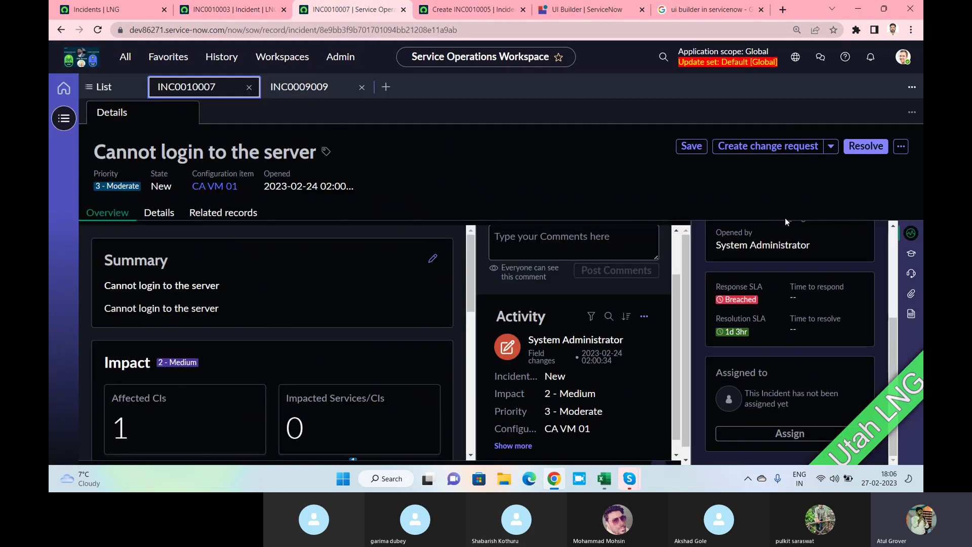
left_click(901, 146)
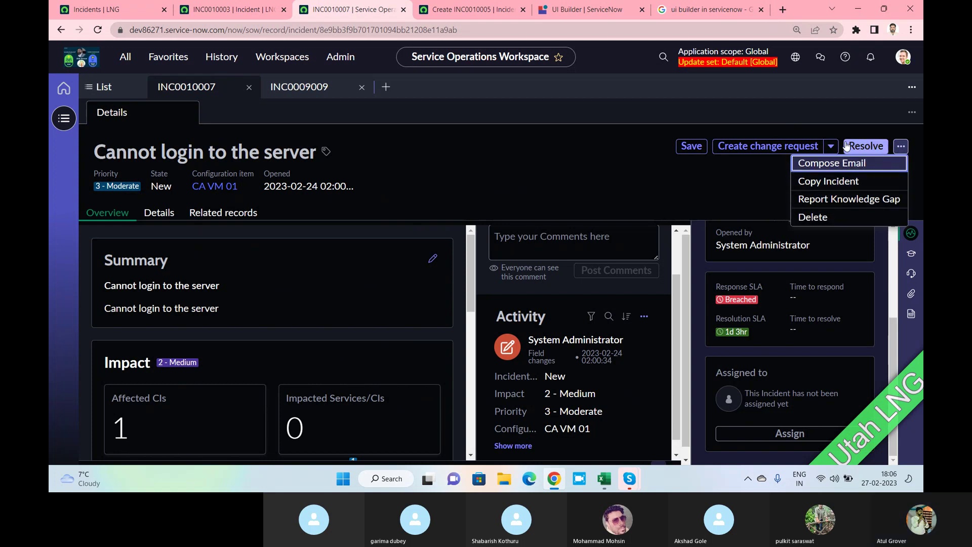
left_click(831, 147)
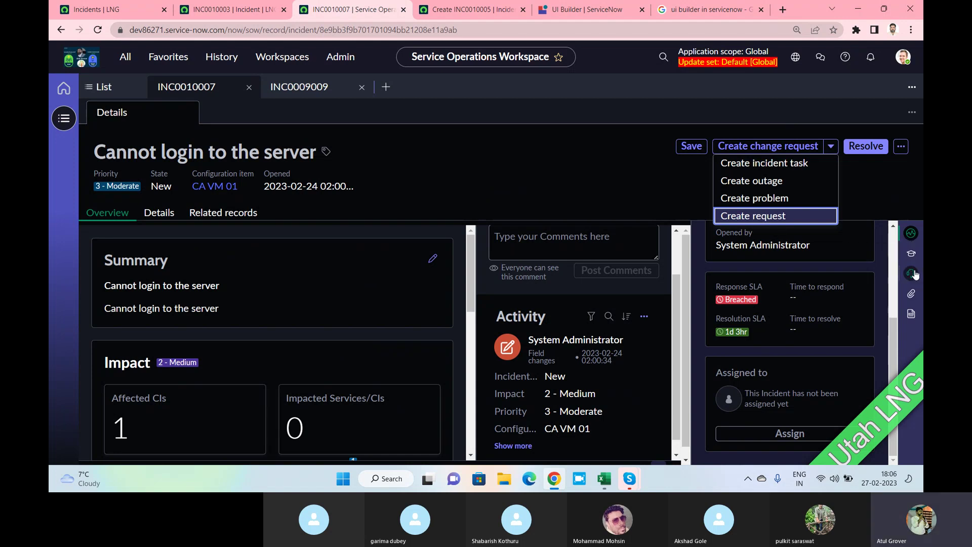
Browse INC0010007's contextual sidebar views, including on-call experts and attachments, ending with the incident templates.
left_click(912, 253)
left_click(916, 274)
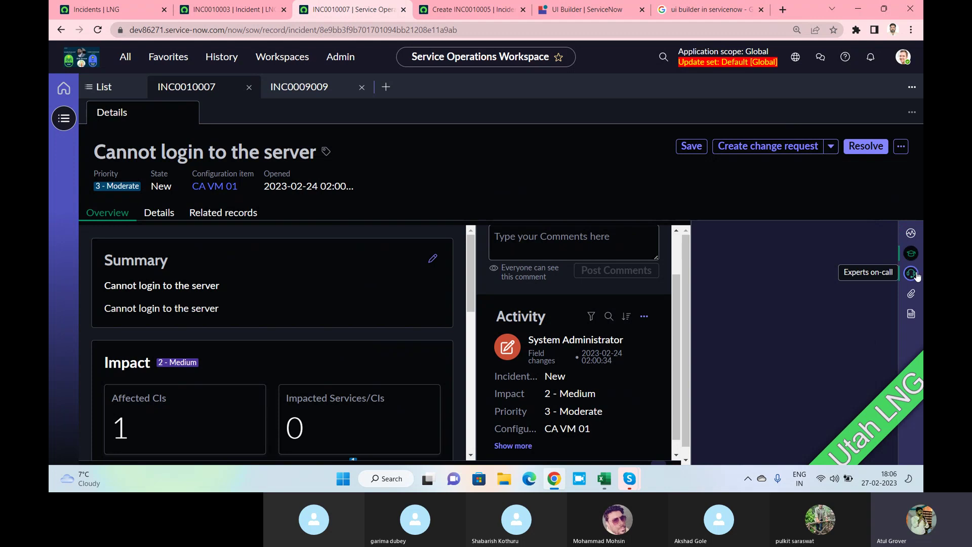
left_click(913, 294)
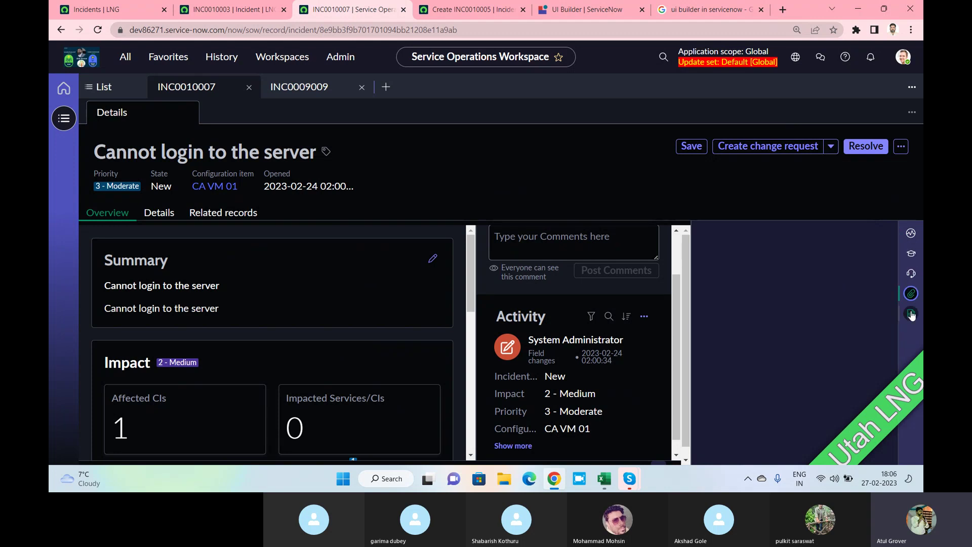
left_click(912, 314)
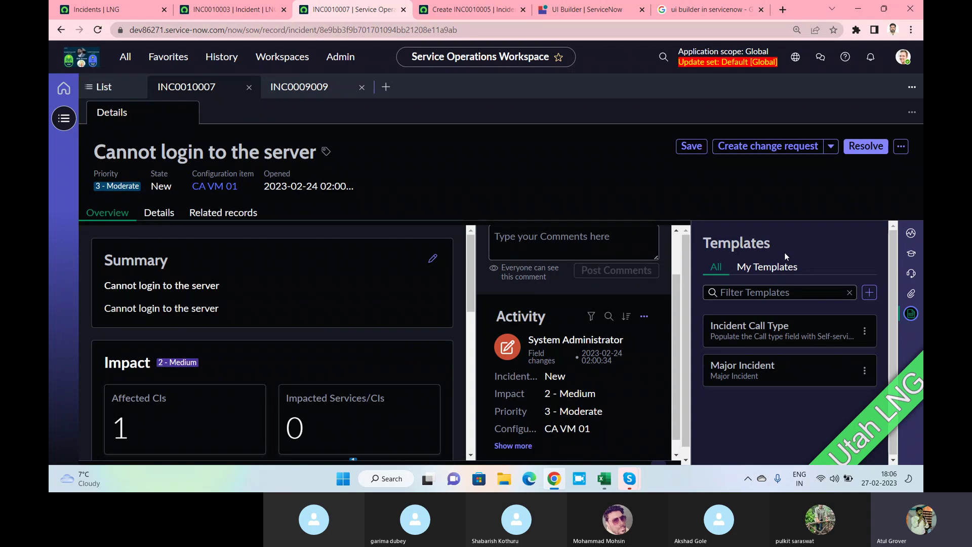
Review INC0010007's overview down to Cause and Resolution, followed by its details and related records.
scroll(375, 309, "down", 10)
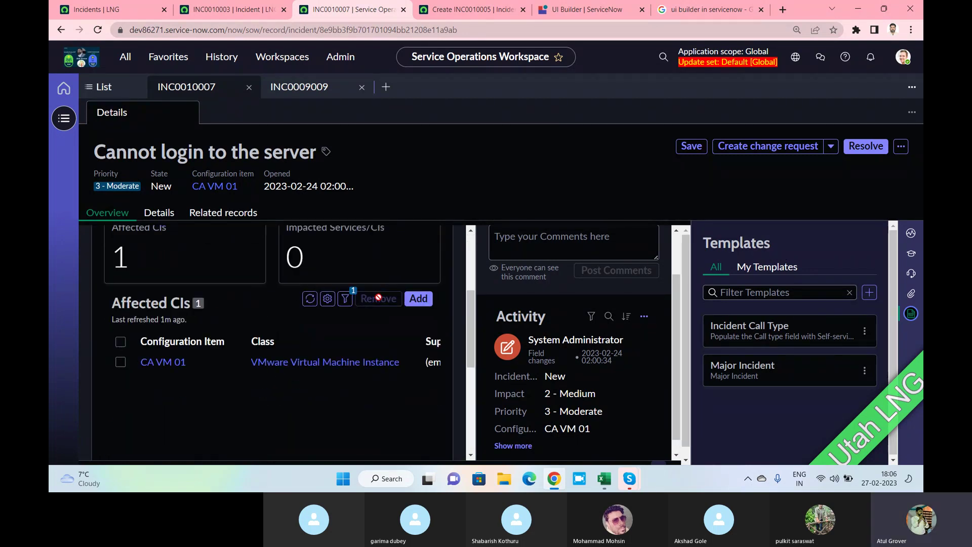
scroll(377, 303, "down", 1)
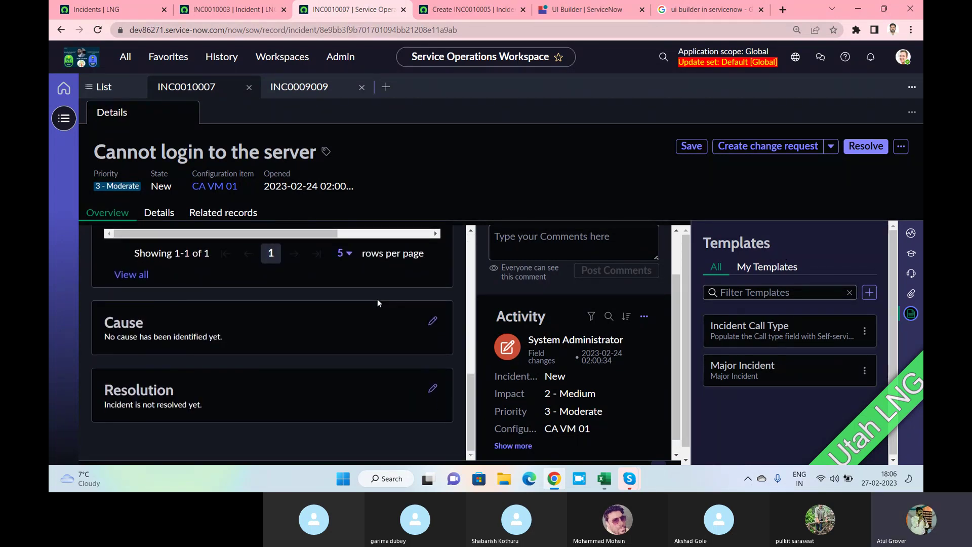
scroll(378, 300, "up", 10)
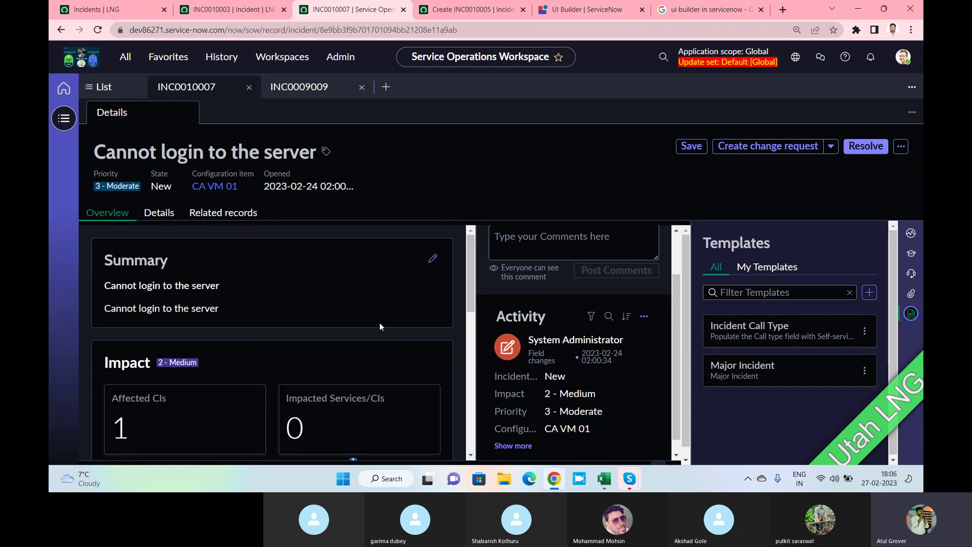
left_click(159, 213)
left_click(242, 214)
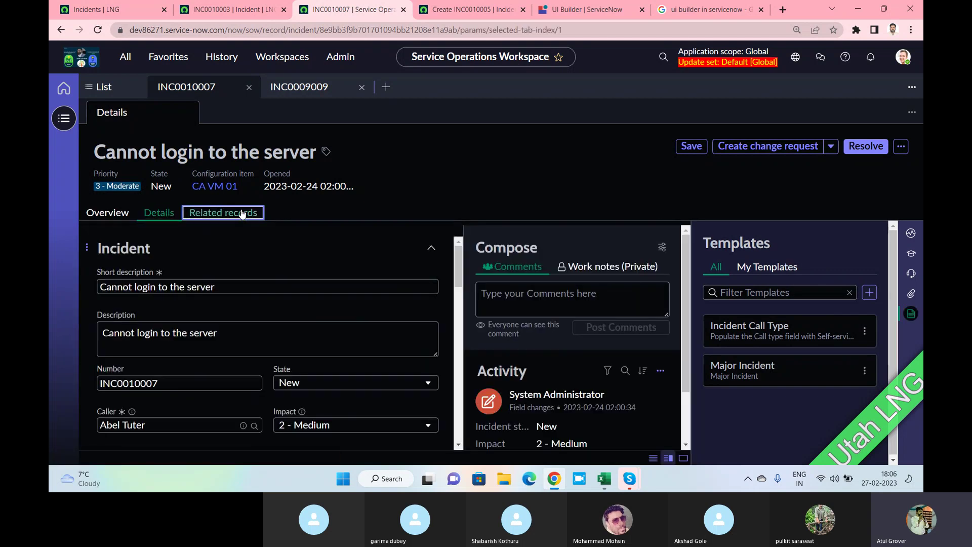
Return to the classic form of INC0010003 and look over its layout for comparison with the workspace record.
left_click(228, 9)
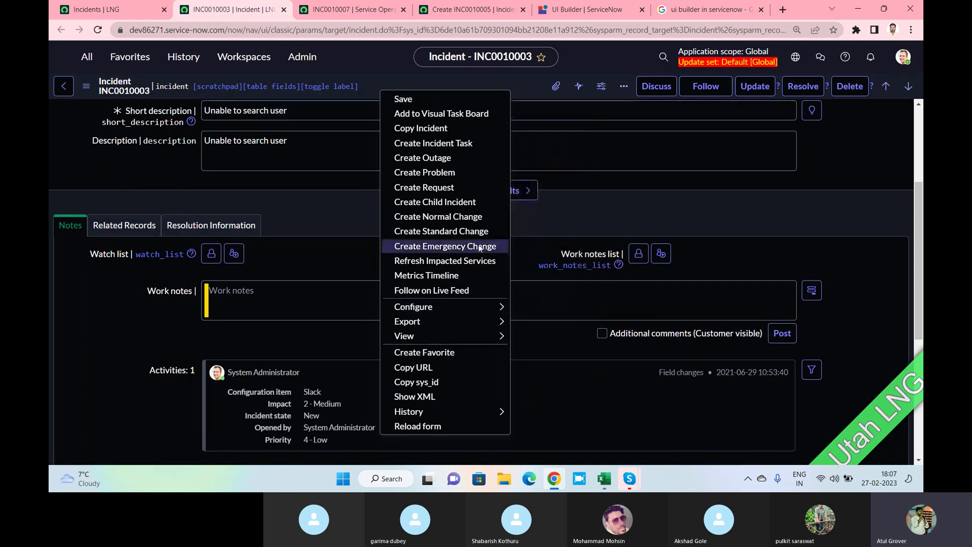
scroll(651, 256, "down", 1)
scroll(650, 256, "down", 5)
scroll(650, 256, "up", 6)
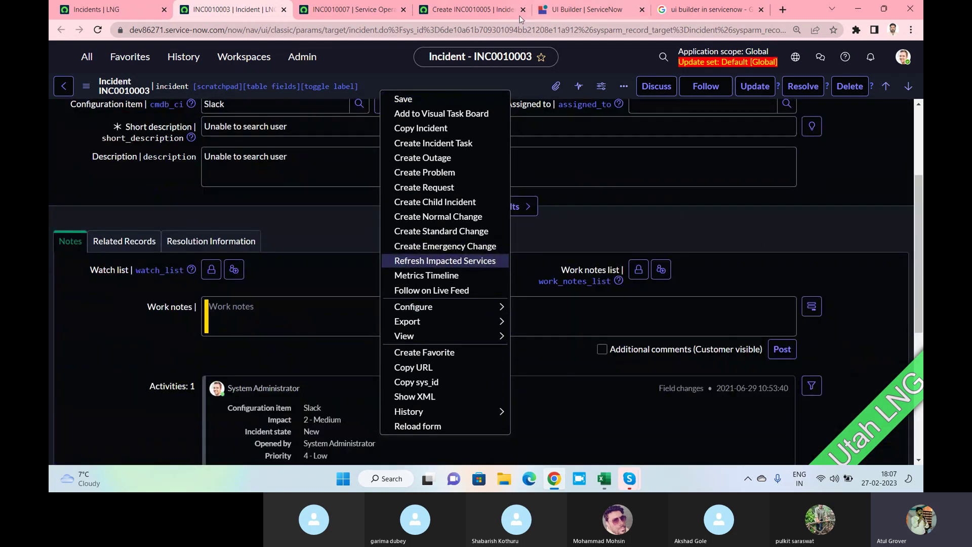
View the Task SLAs, Affected CIs, Impacted Services/CIs and Child Incidents related to INC0010007 in the workspace.
left_click(349, 9)
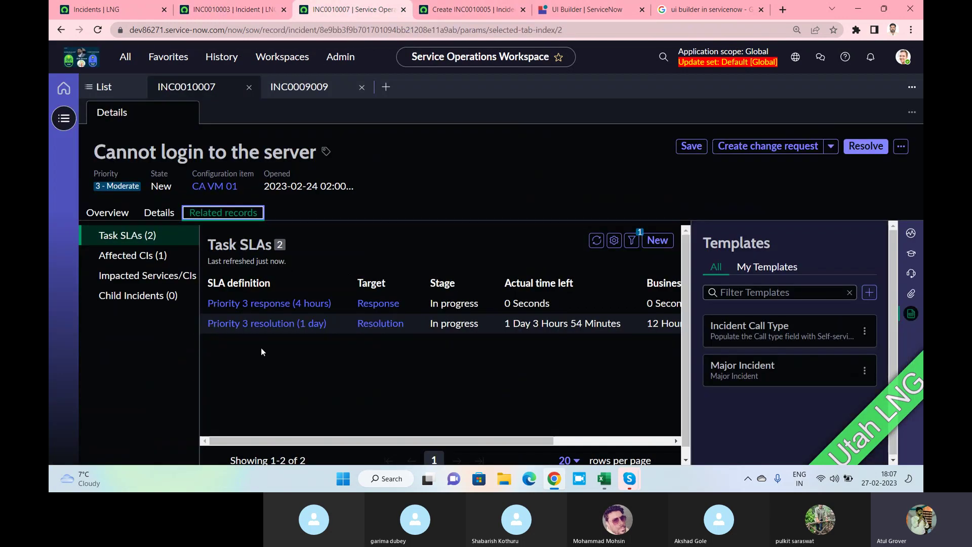
left_click(125, 255)
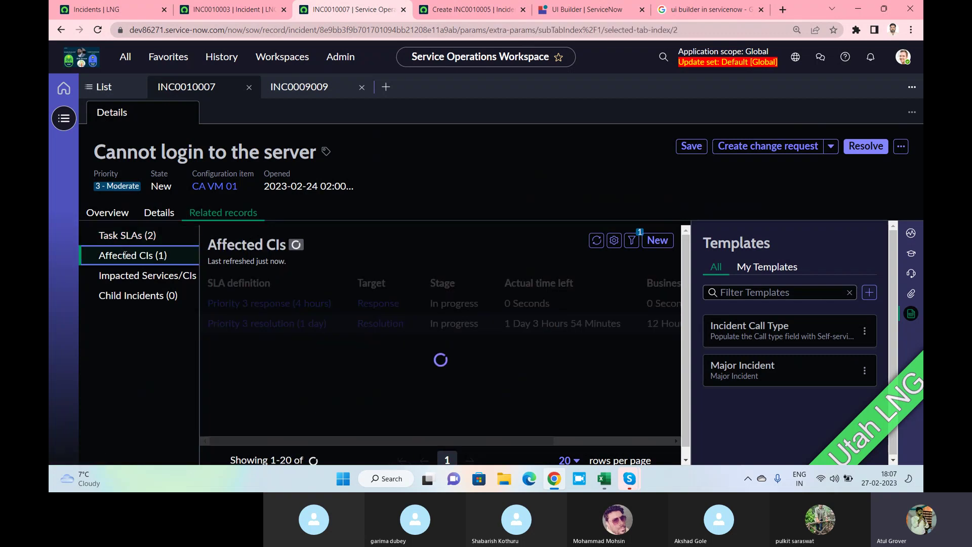
left_click(128, 275)
left_click(126, 296)
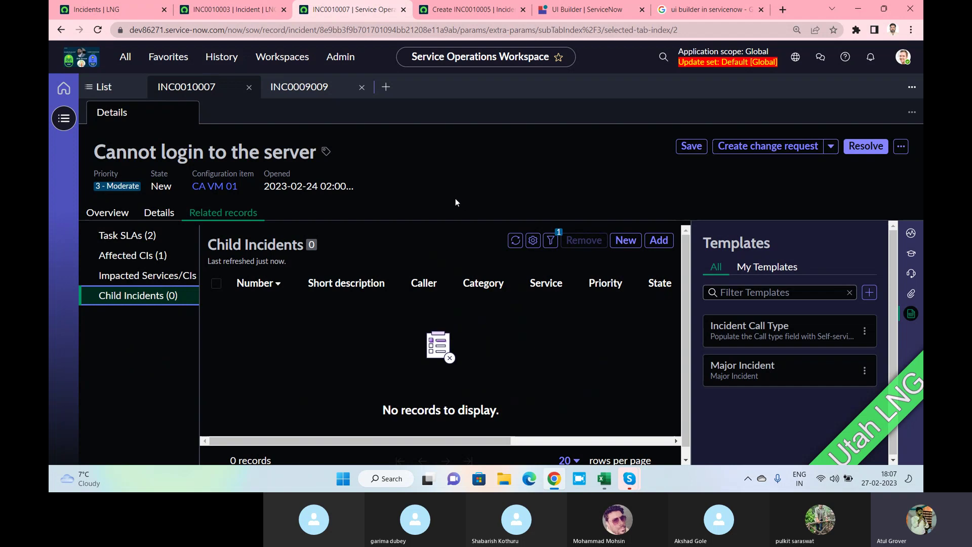
Switch to UI Builder, start a new page in the LNG experience and look through the standard page templates.
left_click(574, 16)
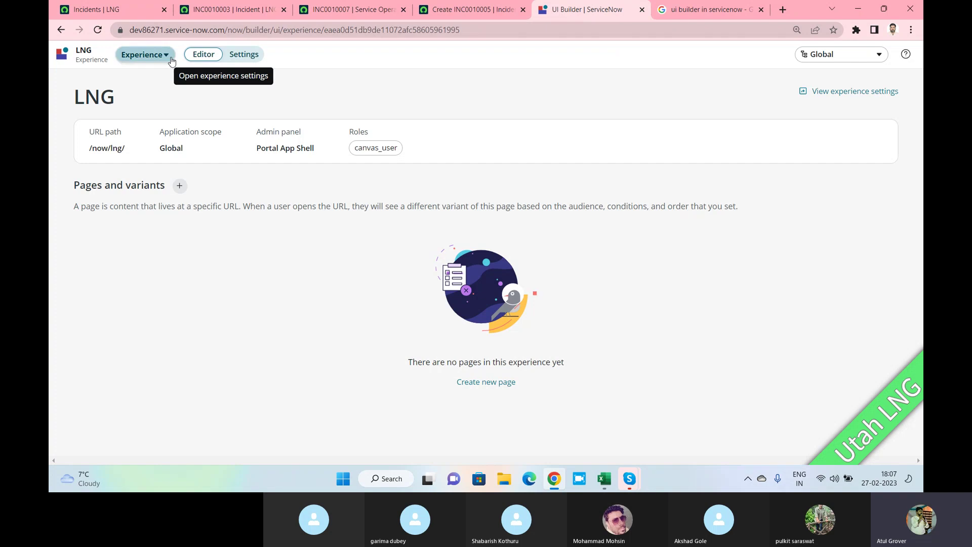
left_click(180, 186)
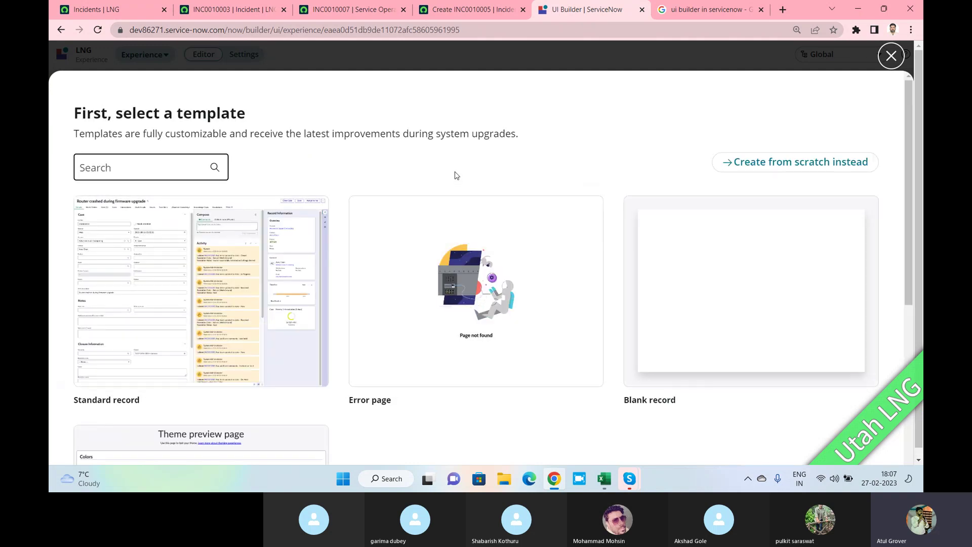
mouse_move(496, 220)
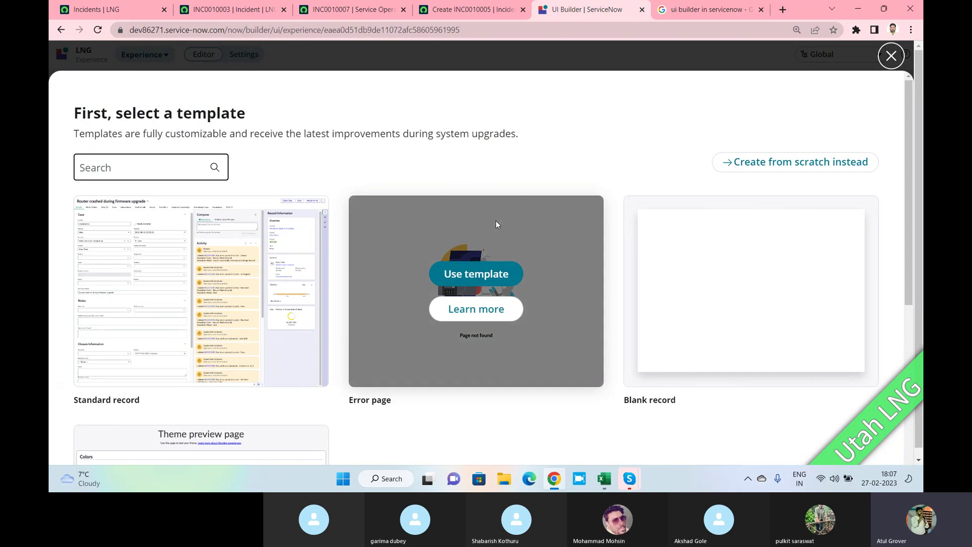
scroll(496, 220, "down", 3)
scroll(495, 223, "down", 2)
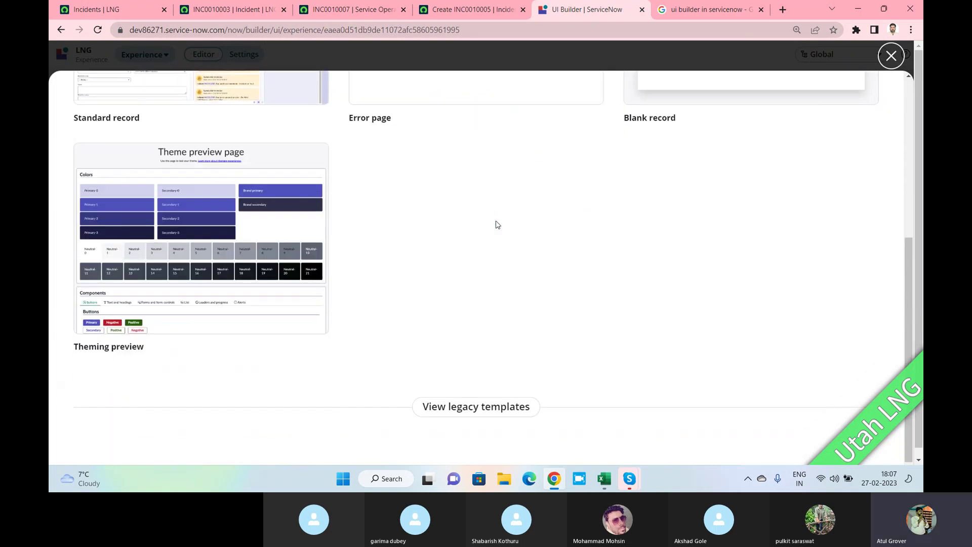
mouse_move(260, 238)
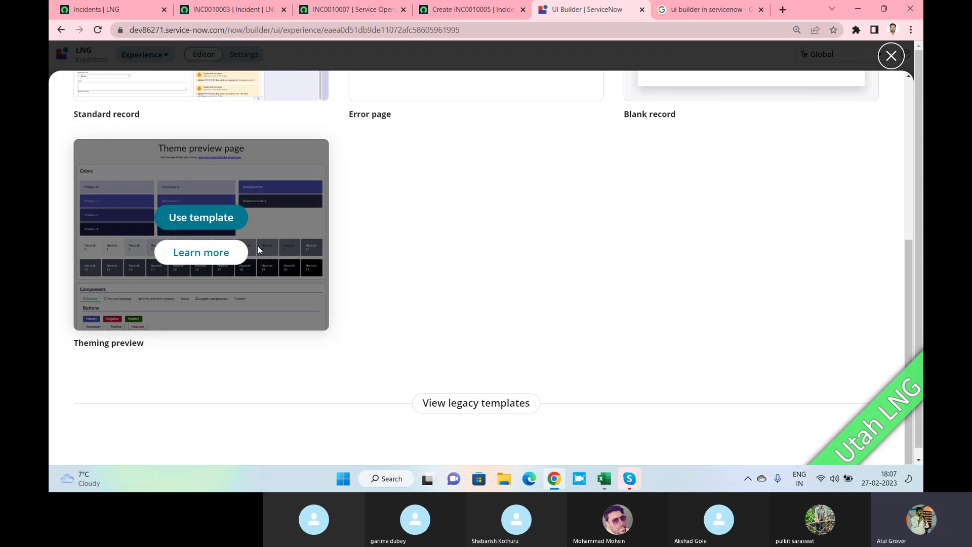
scroll(701, 253, "up", 3)
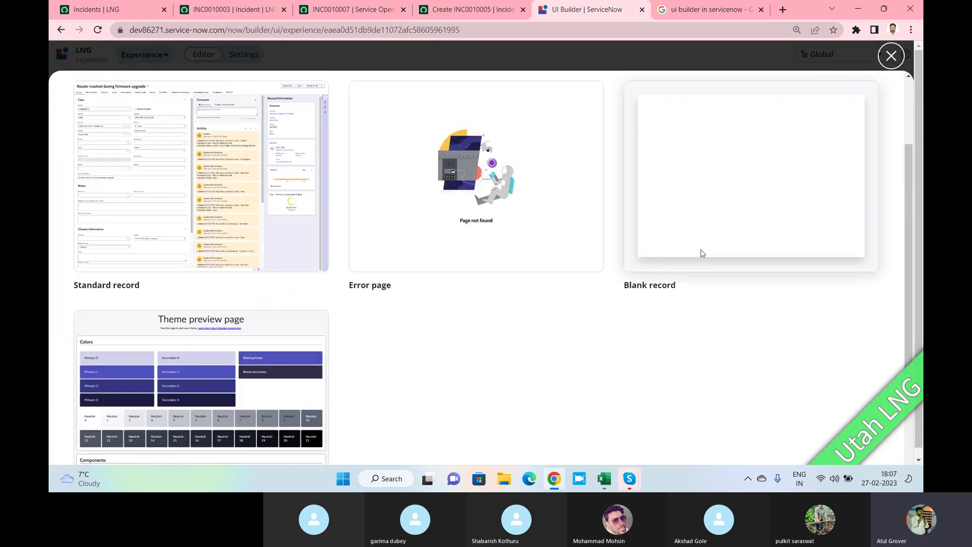
mouse_move(732, 184)
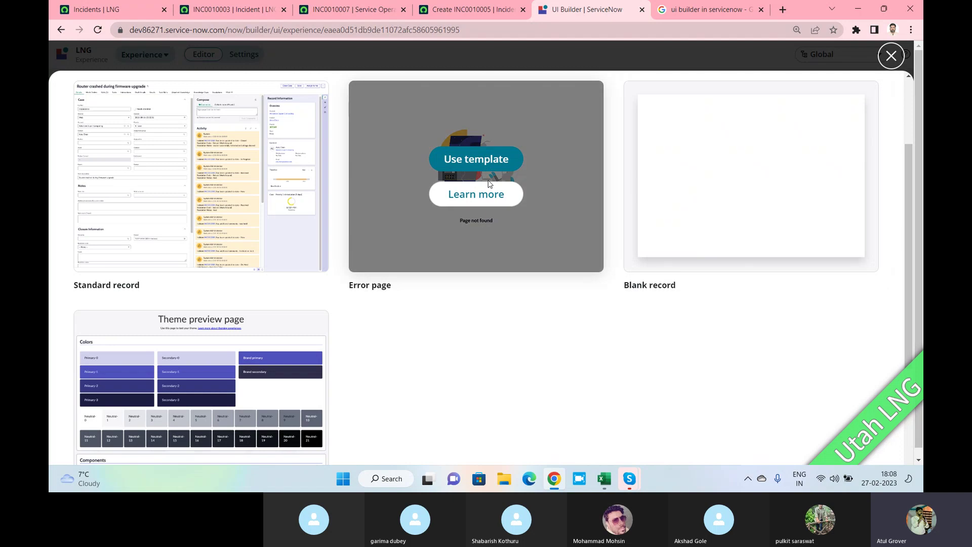
scroll(193, 212, "up", 3)
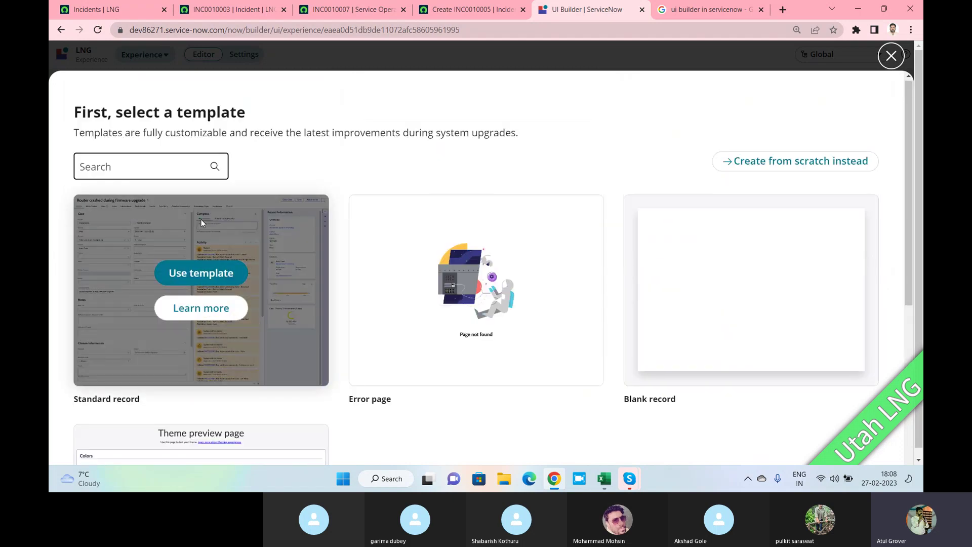
scroll(203, 219, "down", 5)
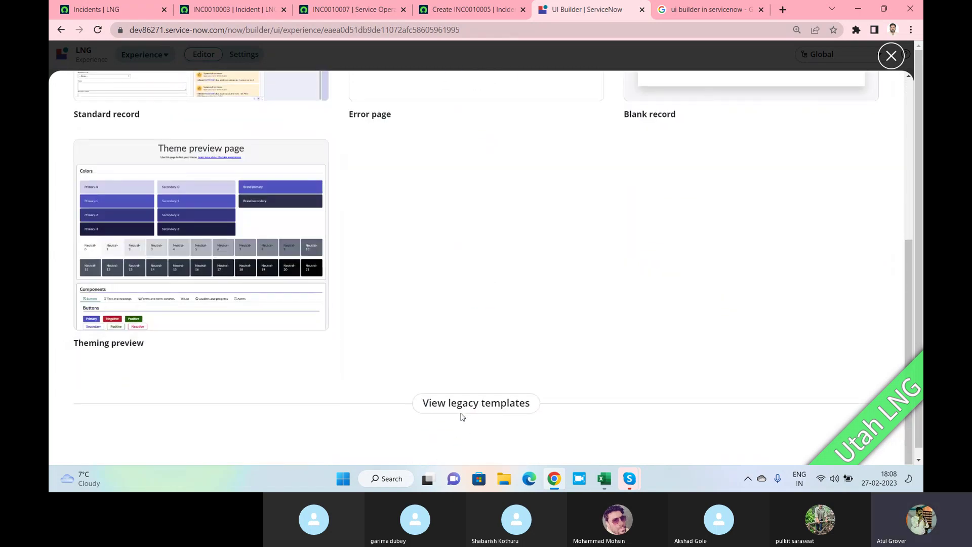
Expand the legacy templates and look at the Dashboards, List and Visualization Designer entries.
left_click(464, 405)
scroll(499, 322, "down", 5)
scroll(499, 323, "down", 4)
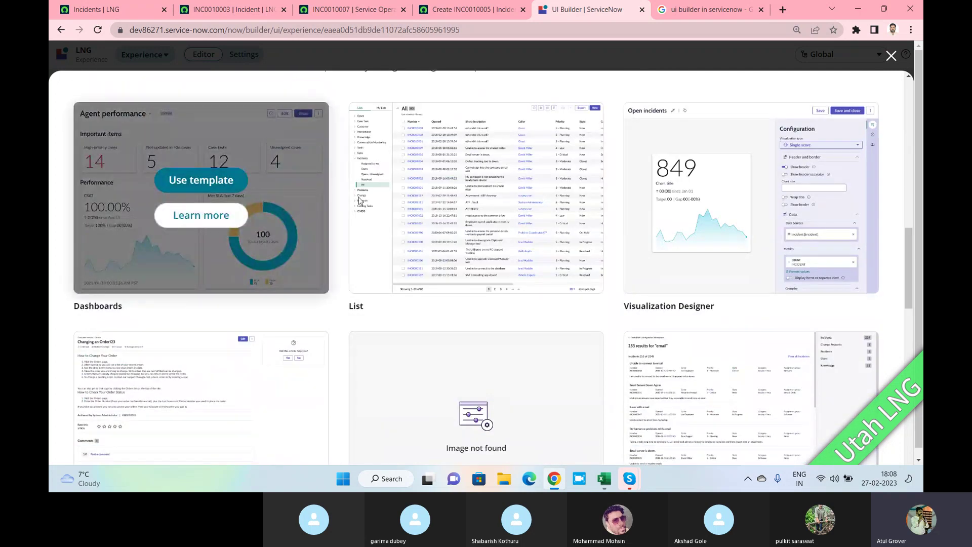
Switch to Service Operations Workspace and view its open incidents list and home page for comparison with the templates.
left_click(336, 10)
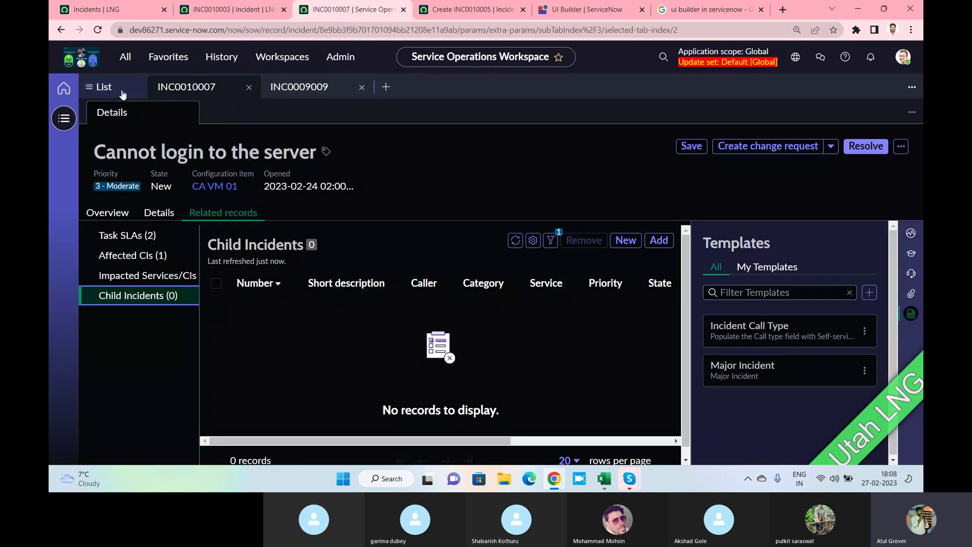
left_click(103, 87)
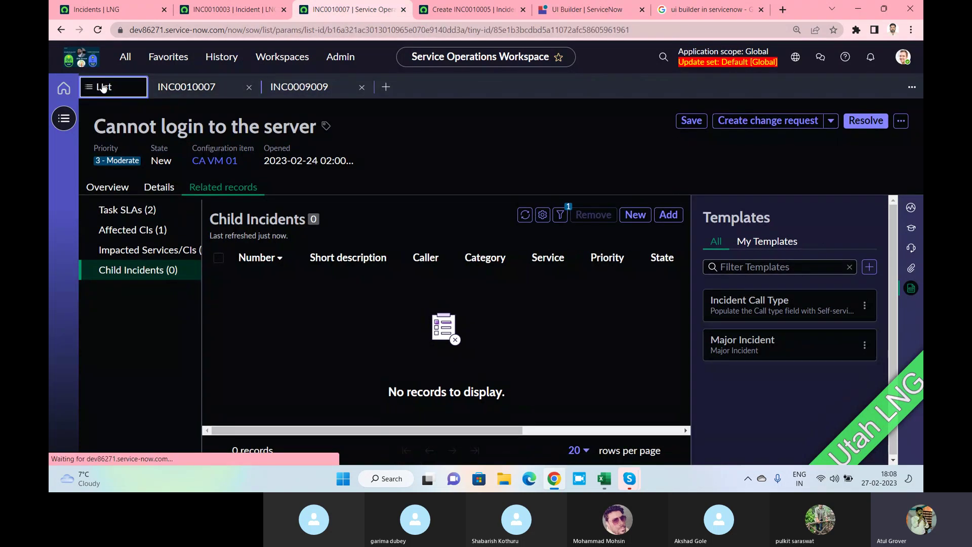
scroll(156, 193, "up", 3)
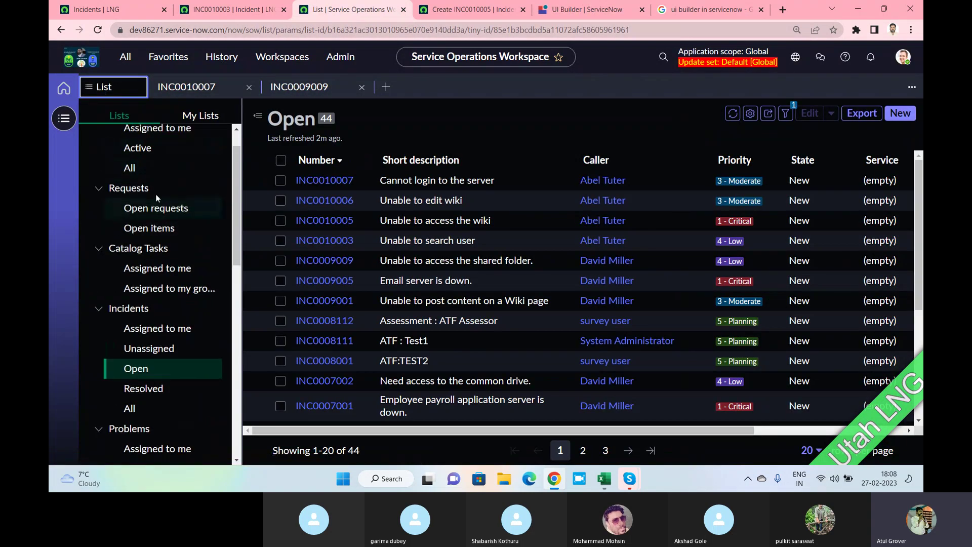
left_click(64, 87)
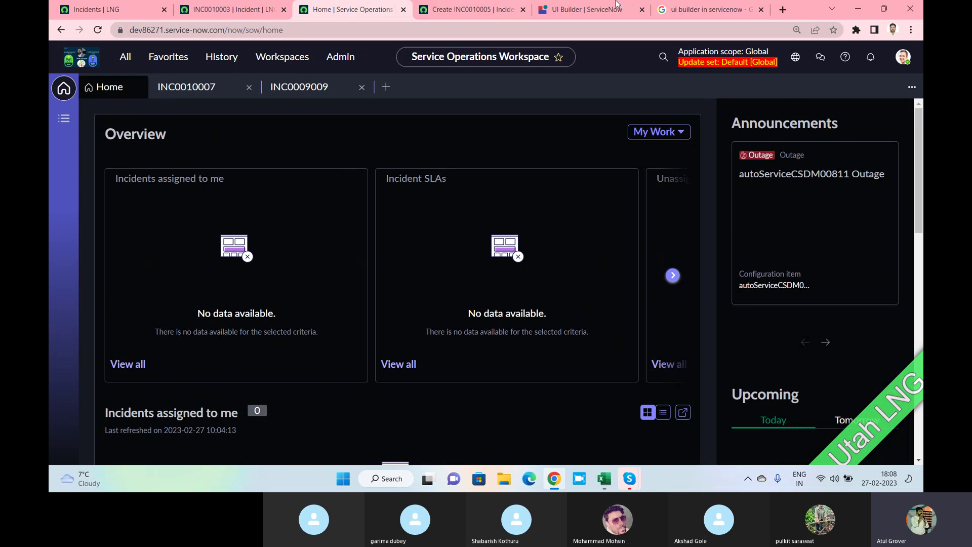
Return to UI Builder and browse the legacy page templates through to Category Picker, then back to their introduction.
left_click(583, 9)
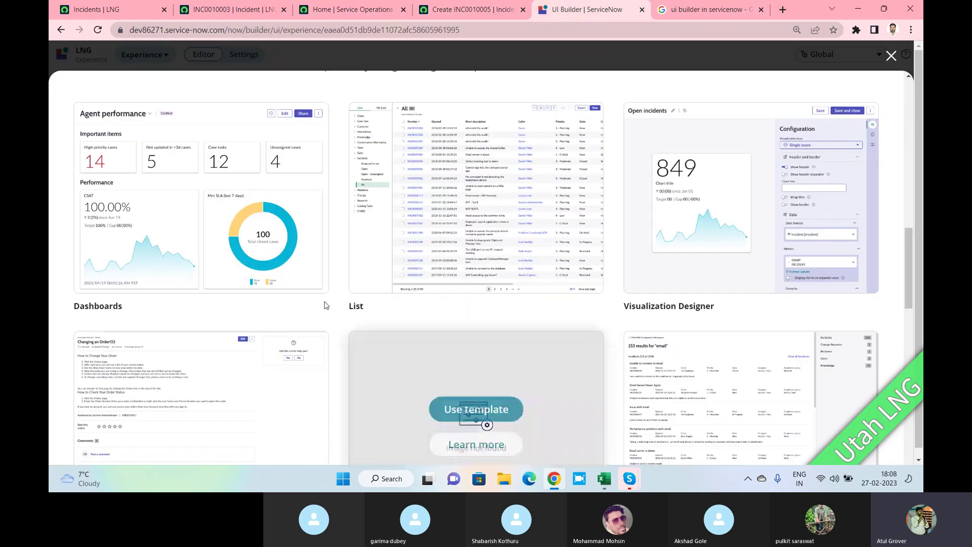
scroll(672, 185, "down", 3)
scroll(673, 189, "down", 3)
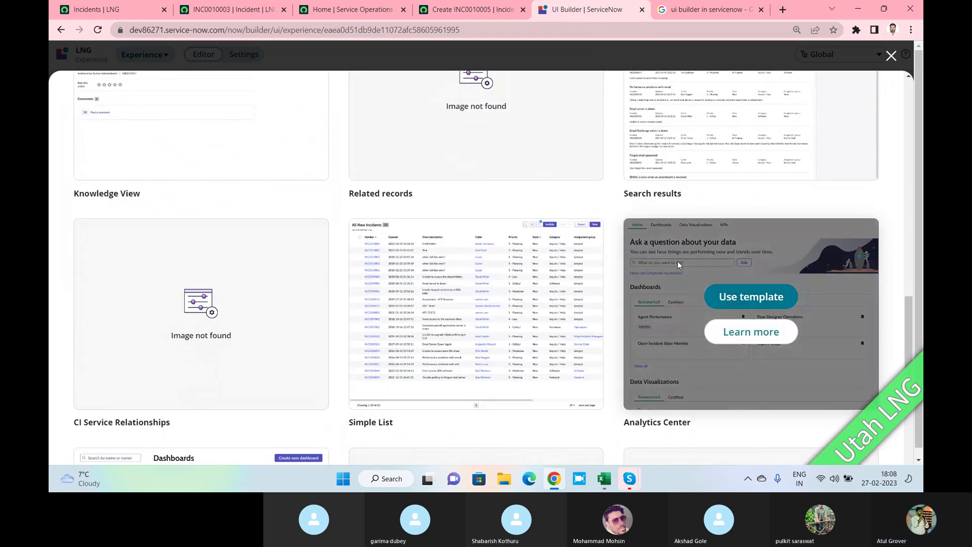
scroll(678, 260, "down", 3)
scroll(269, 322, "down", 5)
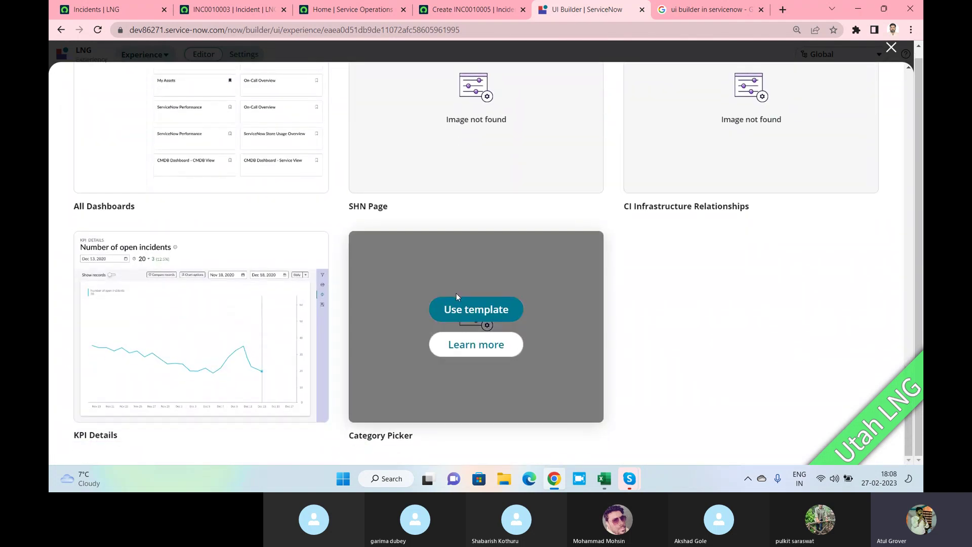
scroll(638, 302, "up", 5)
scroll(638, 301, "up", 10)
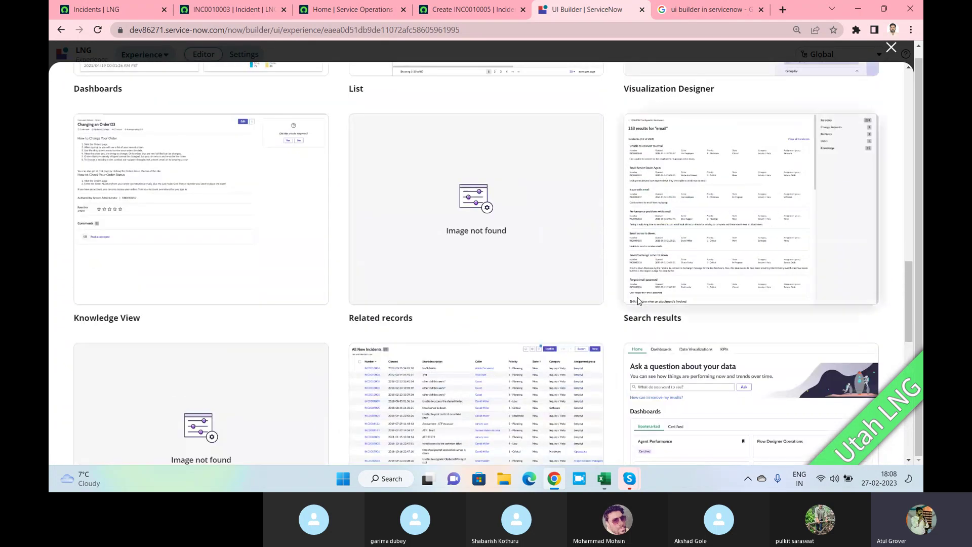
scroll(637, 297, "up", 3)
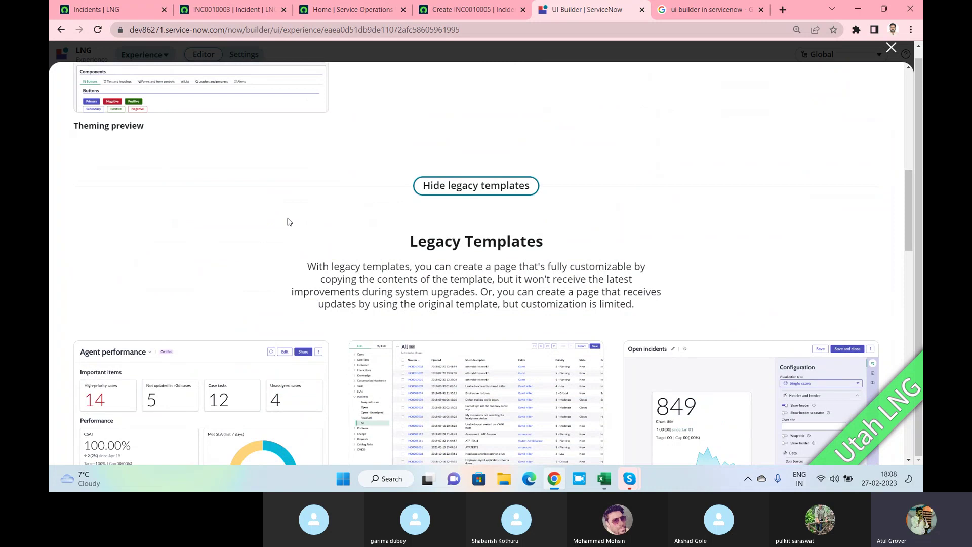
Choose the Dashboards legacy template for the new page and name the page LNG Daily Class.
scroll(289, 222, "down", 4)
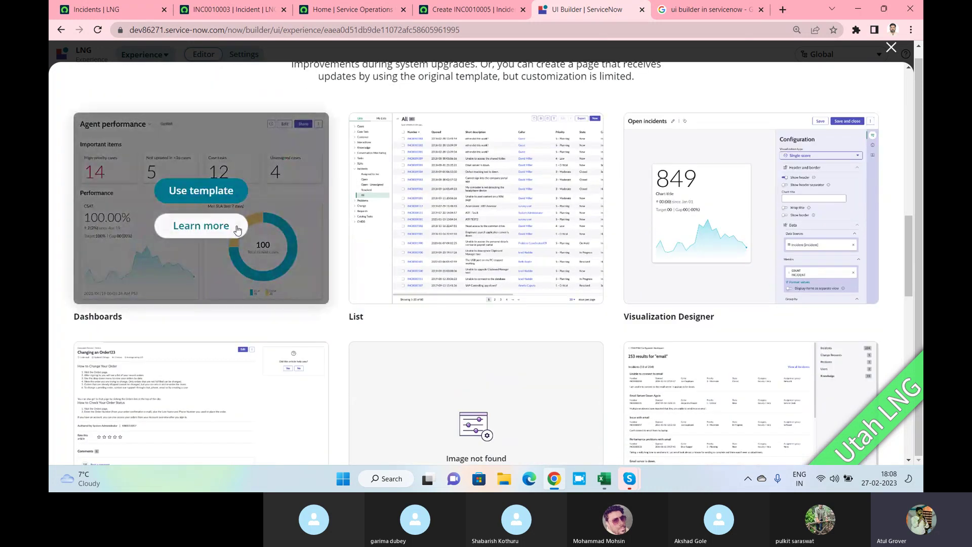
left_click(221, 195)
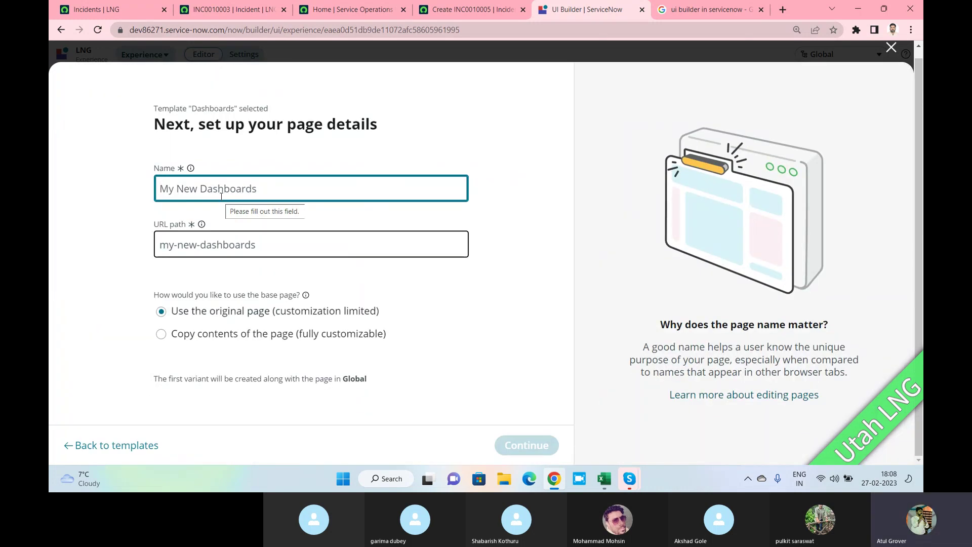
type("LNG")
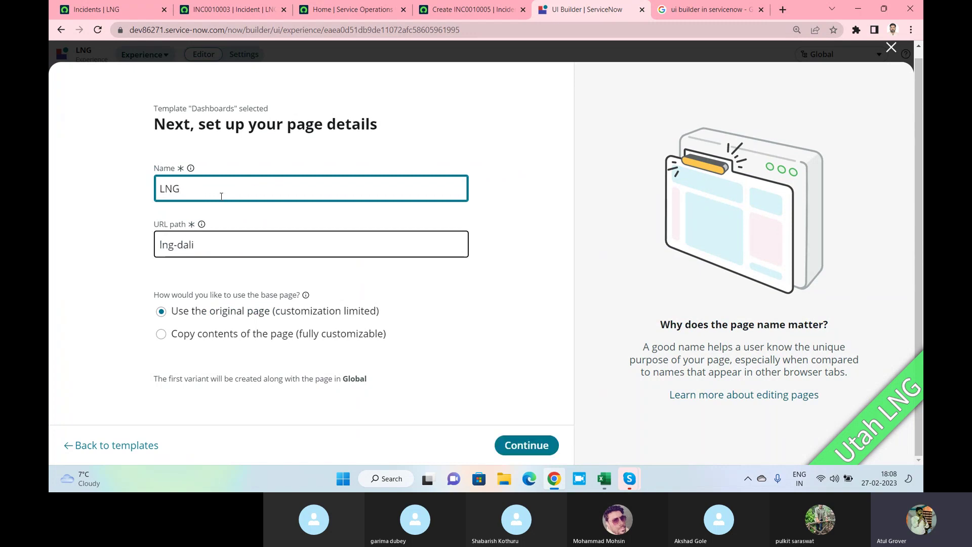
type(" DalDlait")
key("BackSpace")
key("BackSpace")
key("BackSpace")
key("BackSpace")
type("Dail")
key("BackSpace")
type("ly Class")
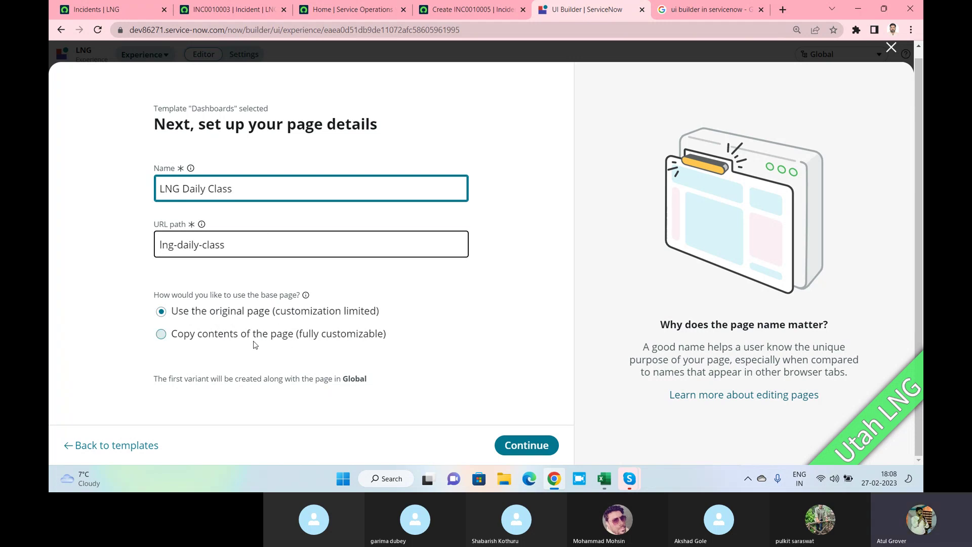
Set the page to copy the template's contents as fully customizable, and accept its URL parameters after reviewing the URL preview.
left_click(270, 339)
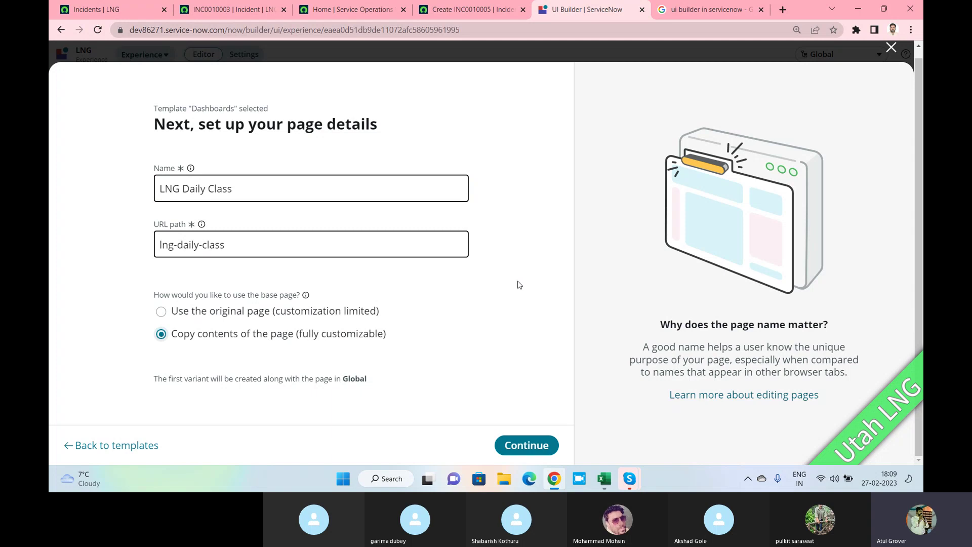
left_click(527, 446)
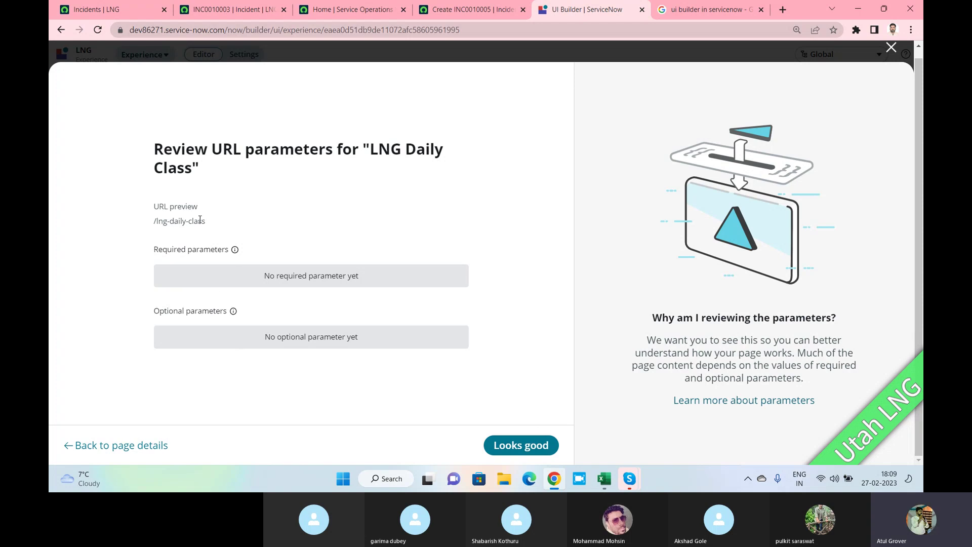
left_click_drag(209, 224, 153, 225)
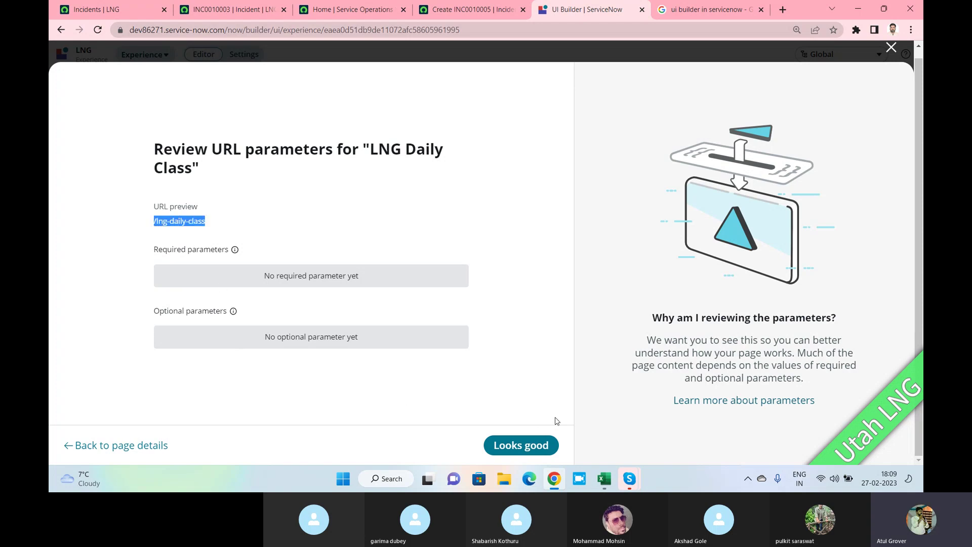
left_click(527, 445)
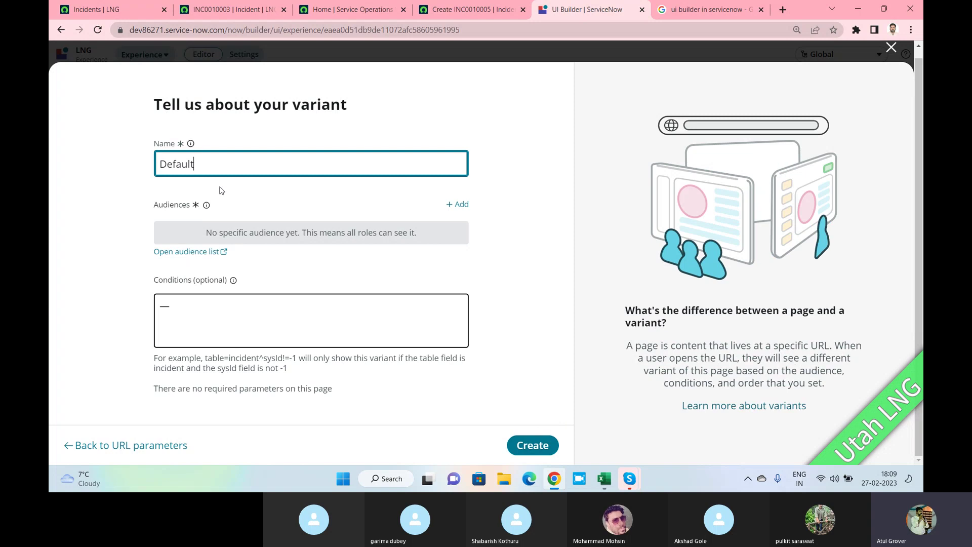
Review the variant name and read the explanation of how a page differs from a variant.
left_click_drag(216, 165, 124, 161)
left_click_drag(669, 346, 831, 346)
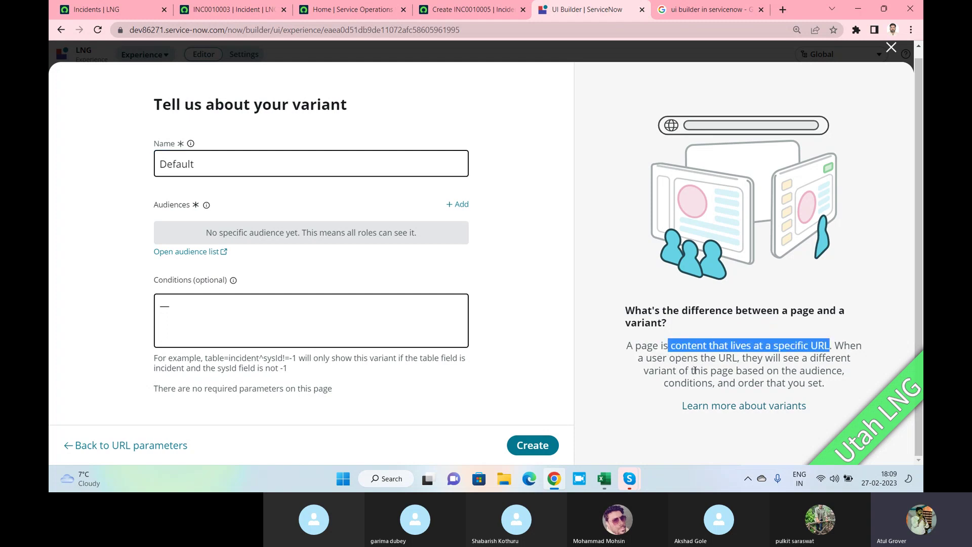
left_click_drag(701, 358, 739, 358)
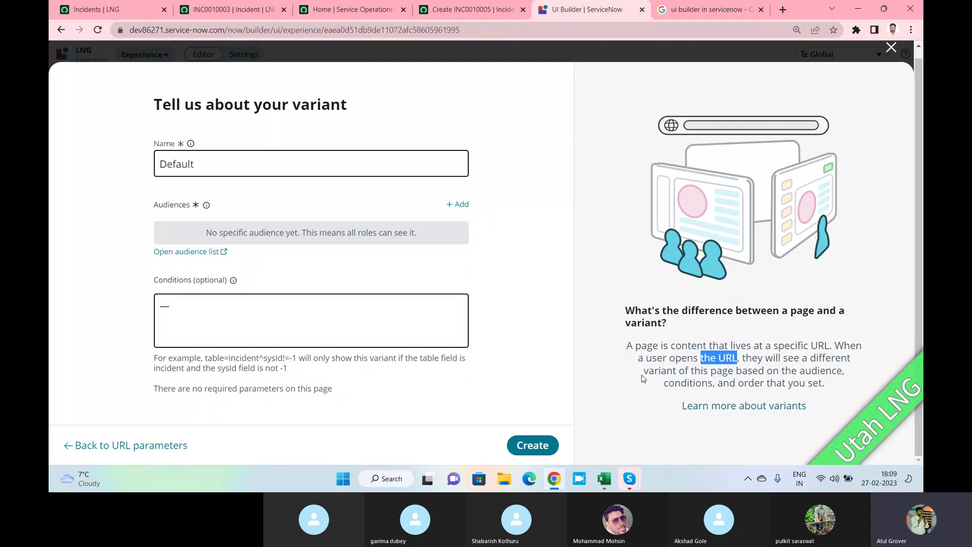
left_click_drag(644, 370, 787, 373)
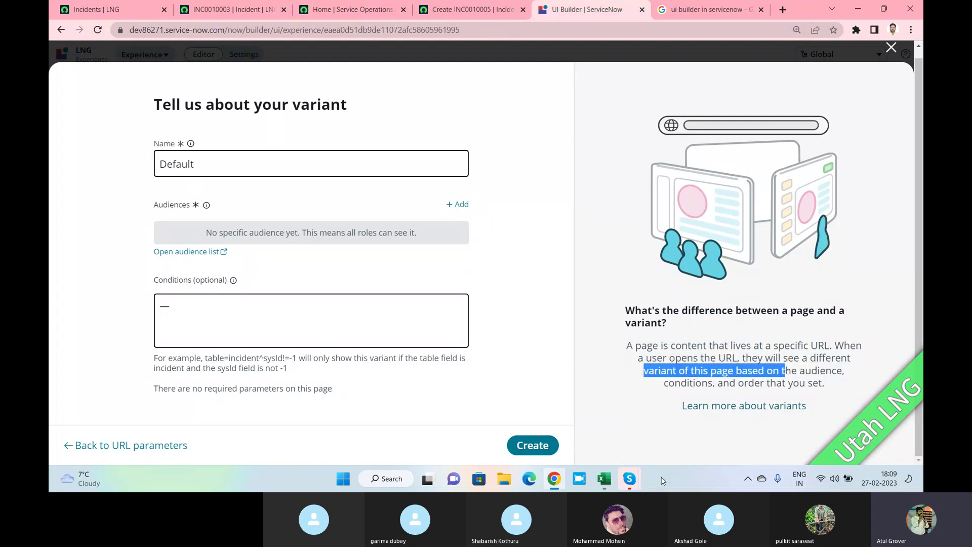
Look at the Service Operations Workspace home page as an example of a page, and return to the variant setup in UI Builder.
left_click(462, 10)
left_click(590, 9)
left_click(314, 10)
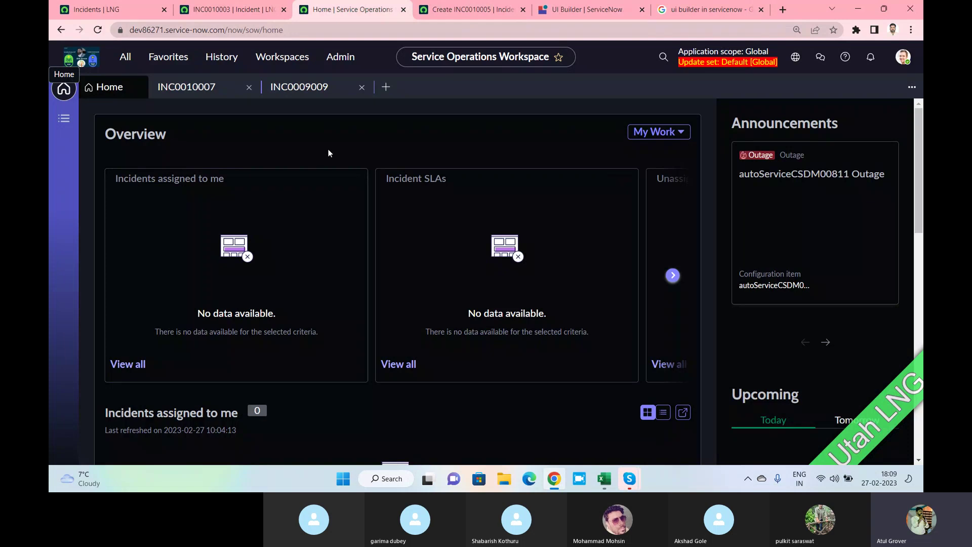
left_click(557, 8)
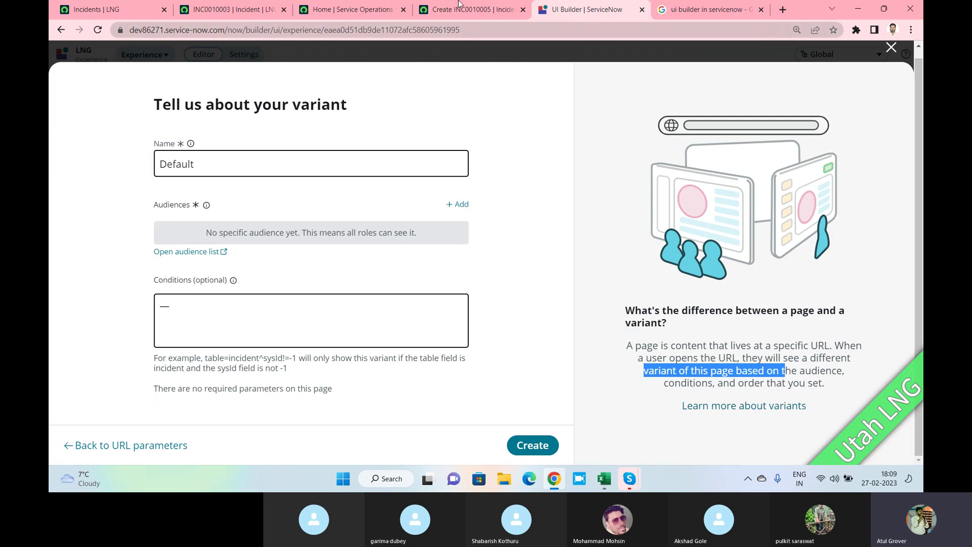
Name the variant LNG and create the page with no specific audience or conditions.
double_click(236, 164)
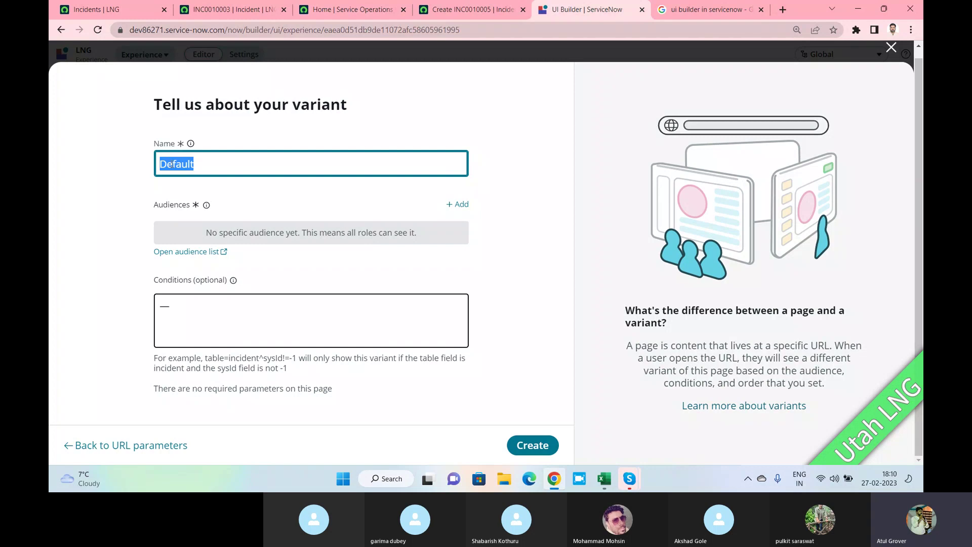
type("LNG")
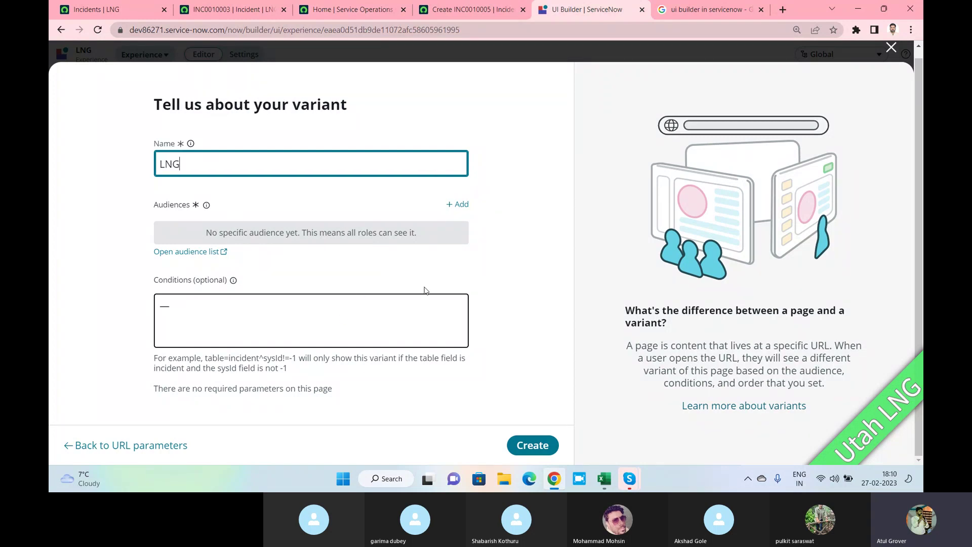
left_click(532, 444)
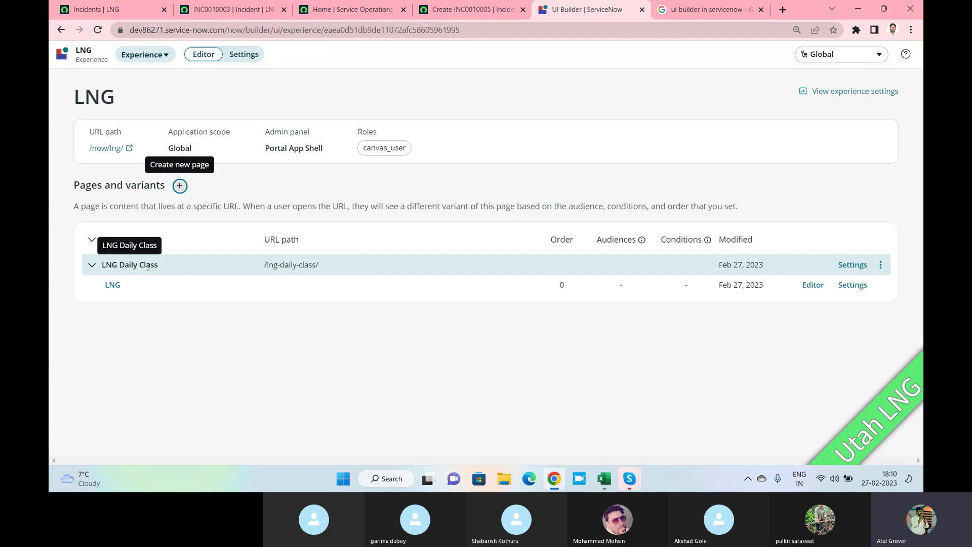
Open the LNG variant of the LNG Daily Class page in the editor, and return to the experience overview.
left_click(112, 285)
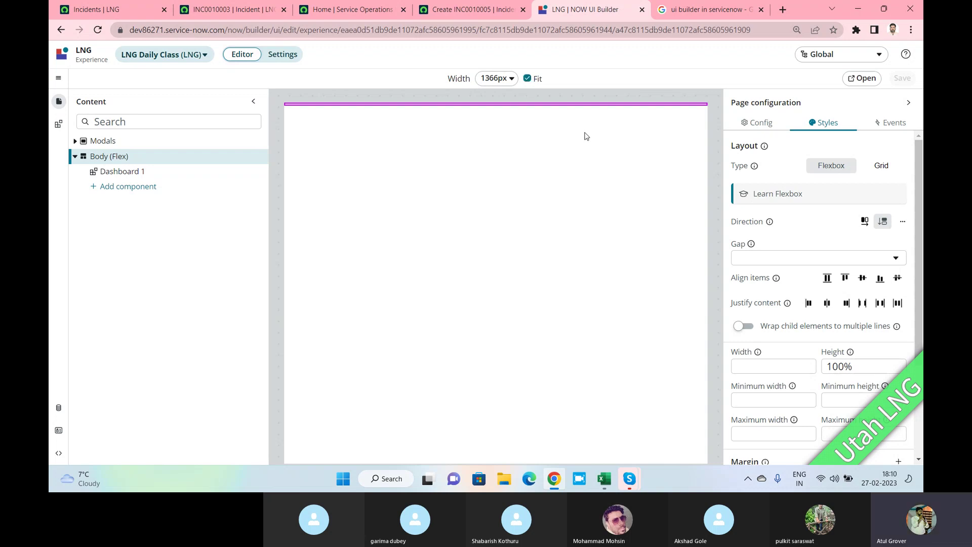
left_click(90, 55)
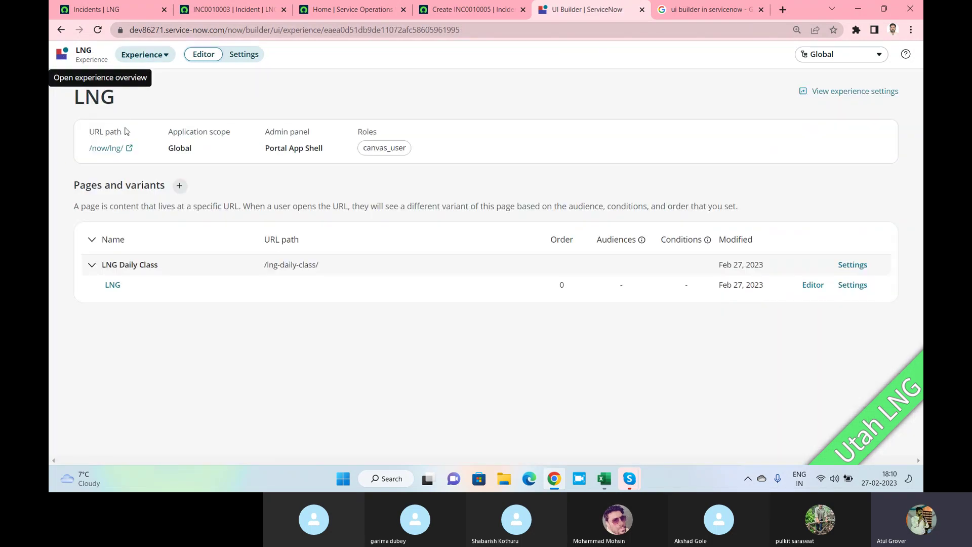
Start a new page from the Blank record template and name it Test LNG.
left_click(178, 186)
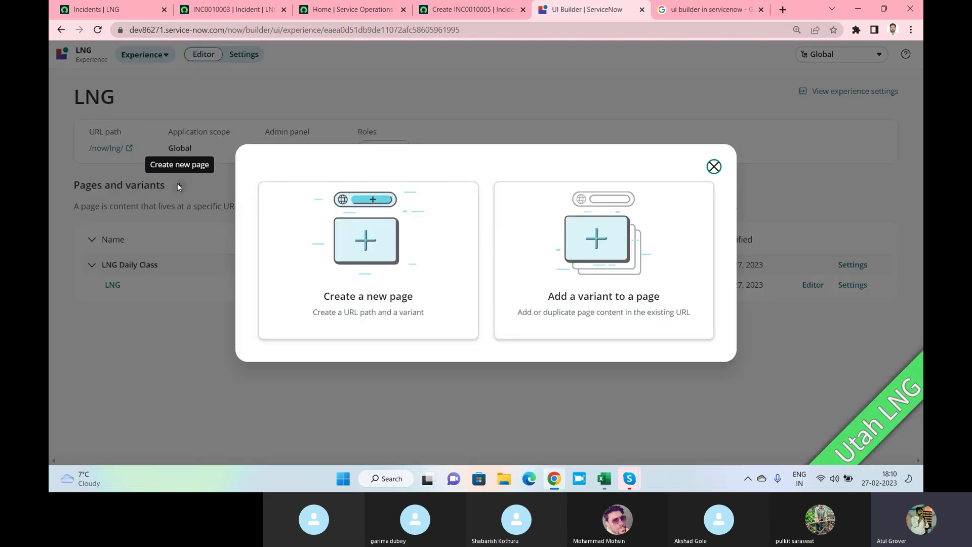
left_click(376, 252)
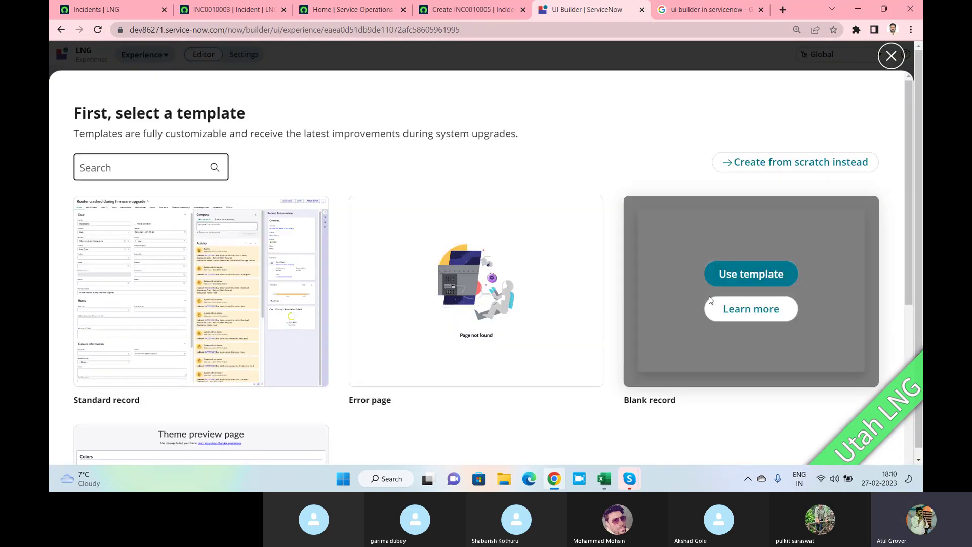
left_click(756, 284)
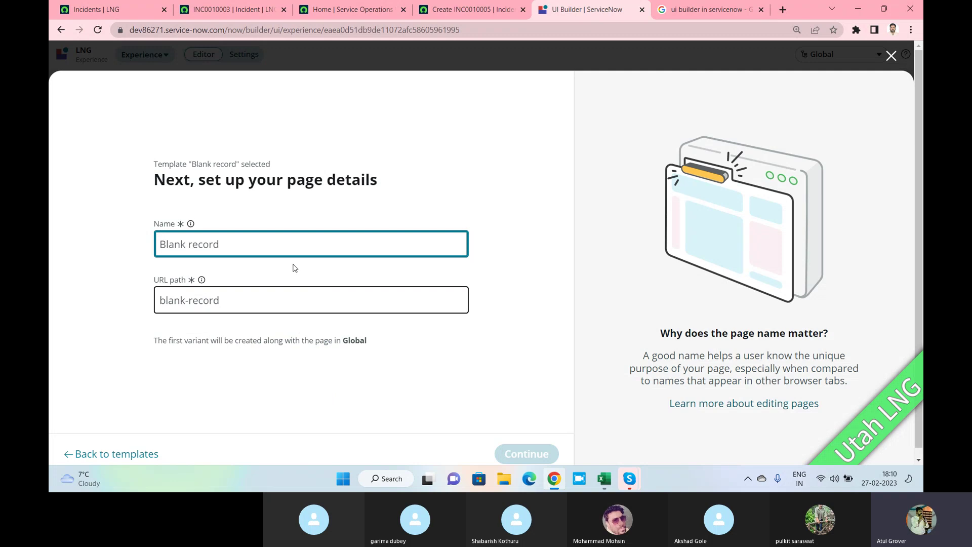
type("Test LNG")
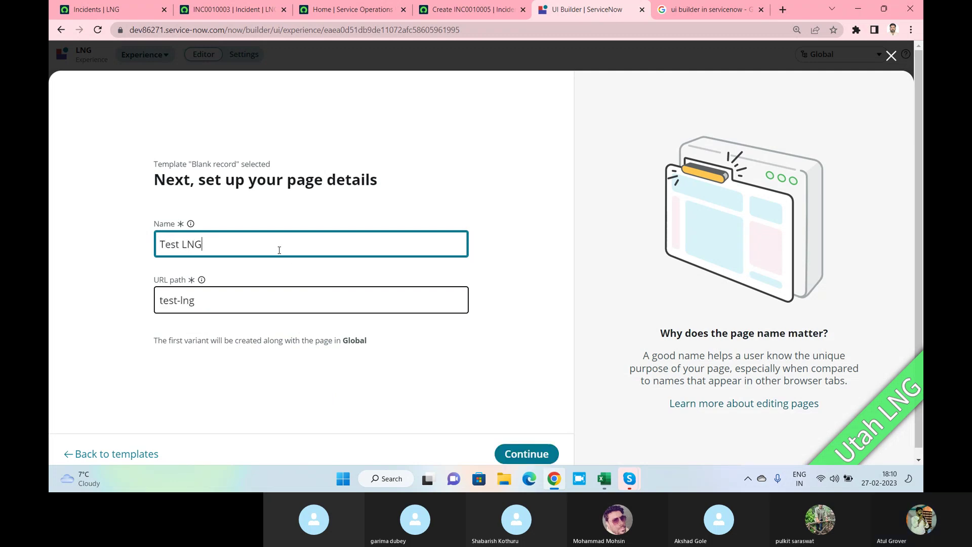
left_click(525, 453)
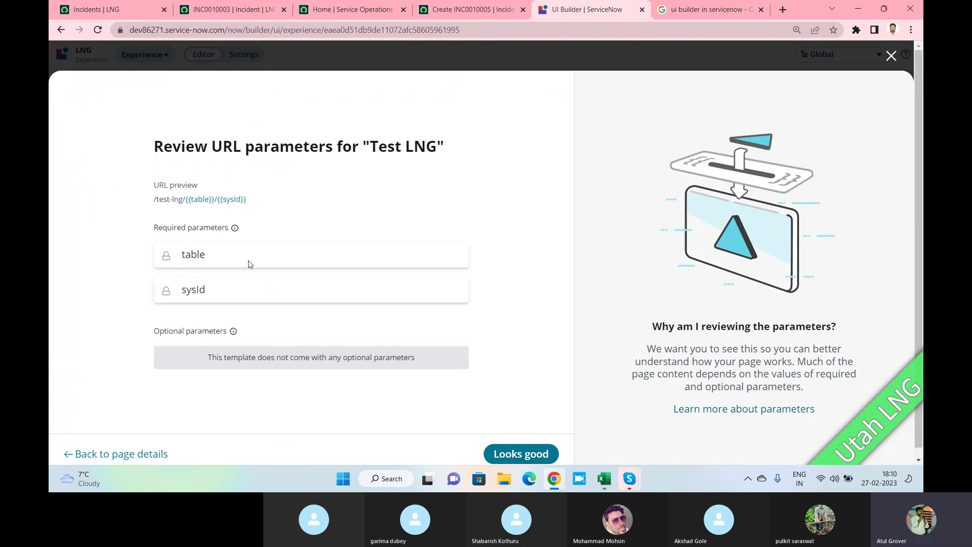
Accept the page's URL parameters, name its variant LNG TEST, and create the page without a specific audience or conditions.
left_click(514, 444)
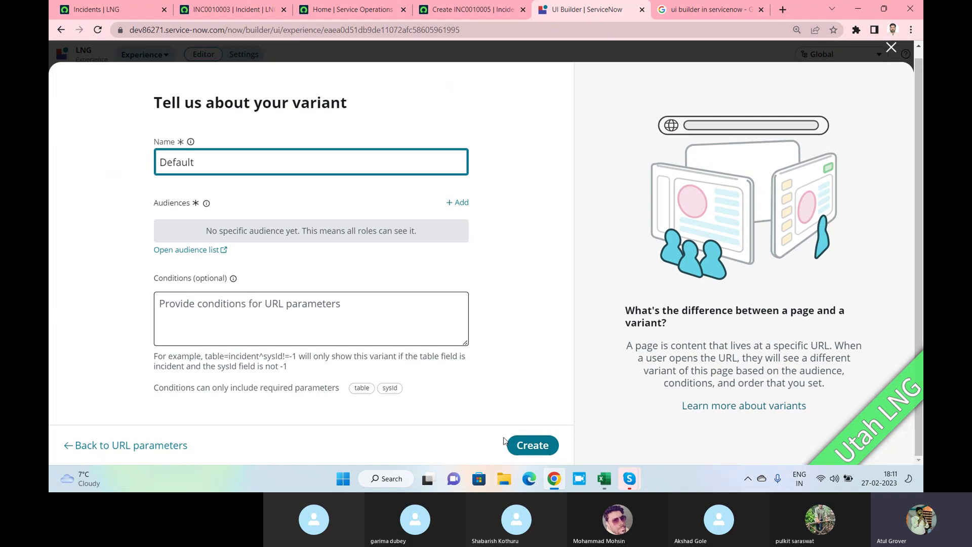
left_click_drag(197, 163, 50, 148)
type("LNG TEST")
left_click(543, 444)
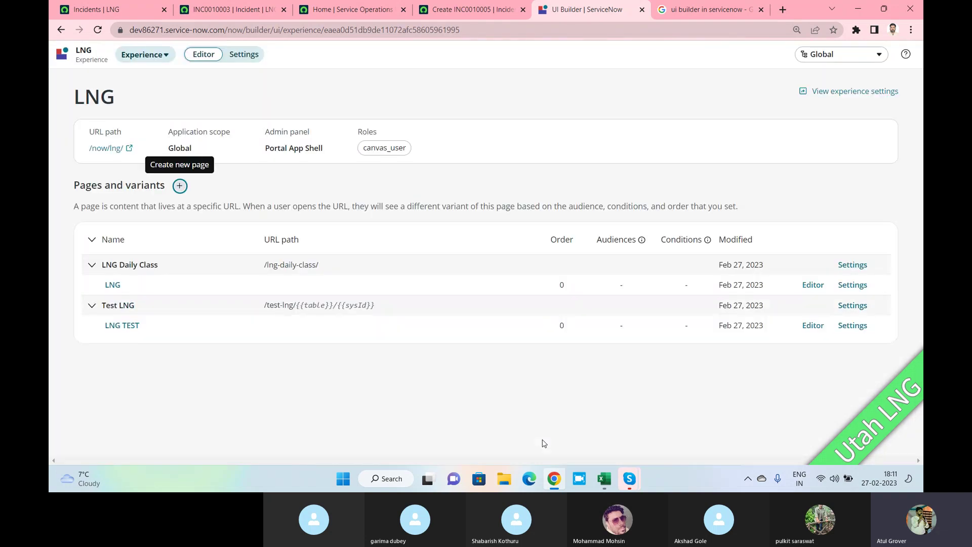
Open the LNG TEST variant in the editor, view its live page, and return to UI Builder.
left_click(124, 326)
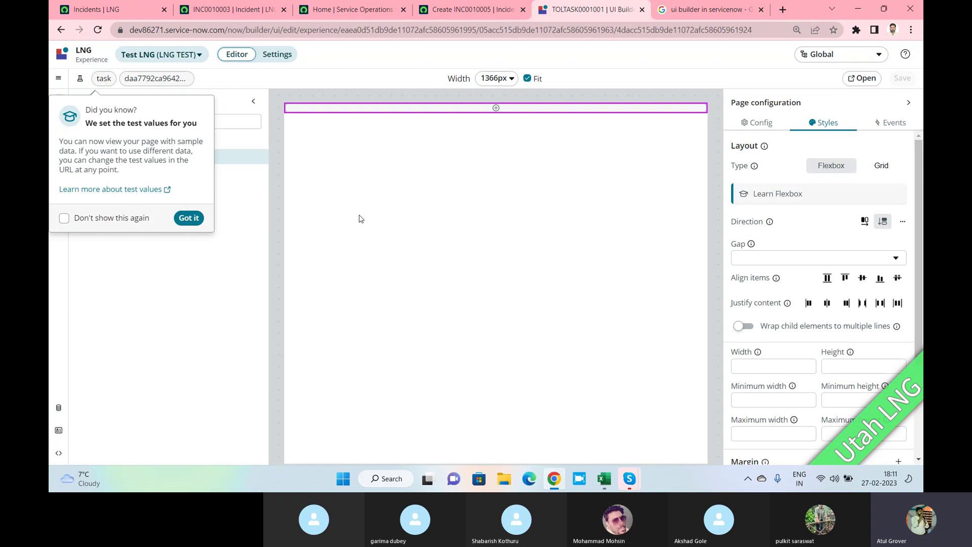
left_click(189, 218)
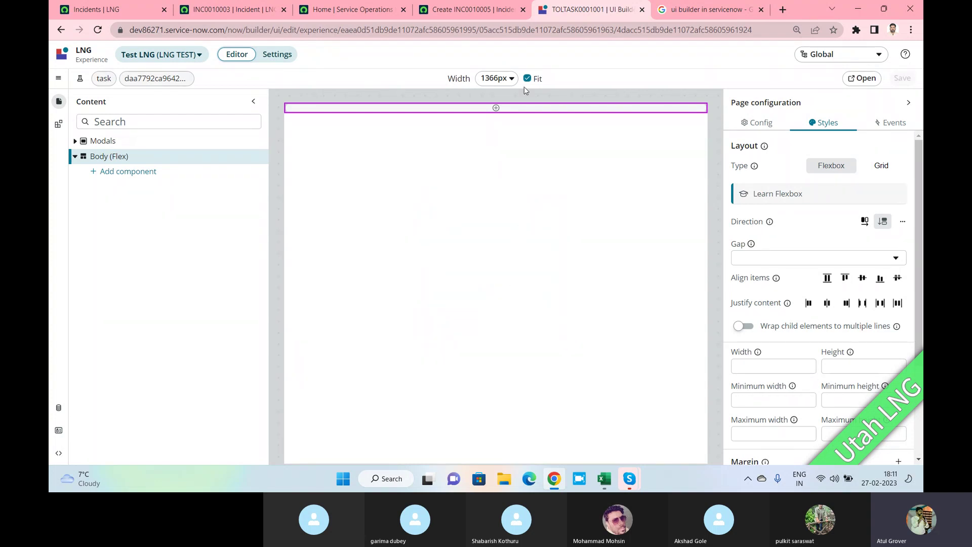
left_click(862, 79)
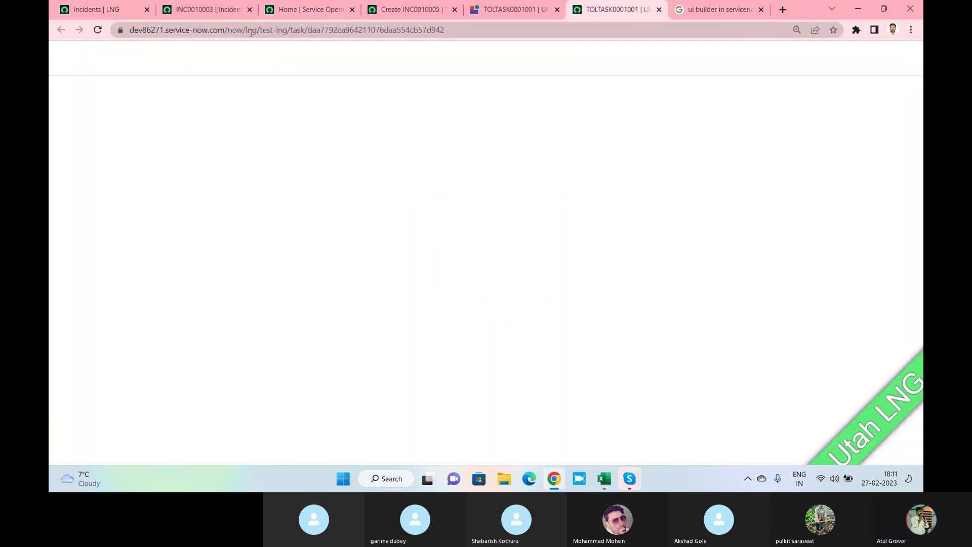
left_click(506, 11)
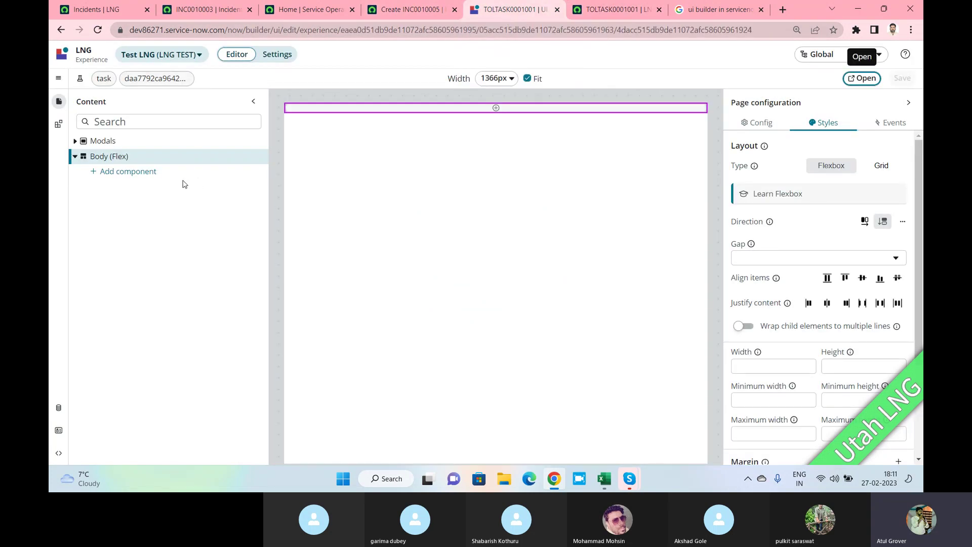
Add an Activity Stream component to the page body and review its preset choices and display settings.
left_click(126, 172)
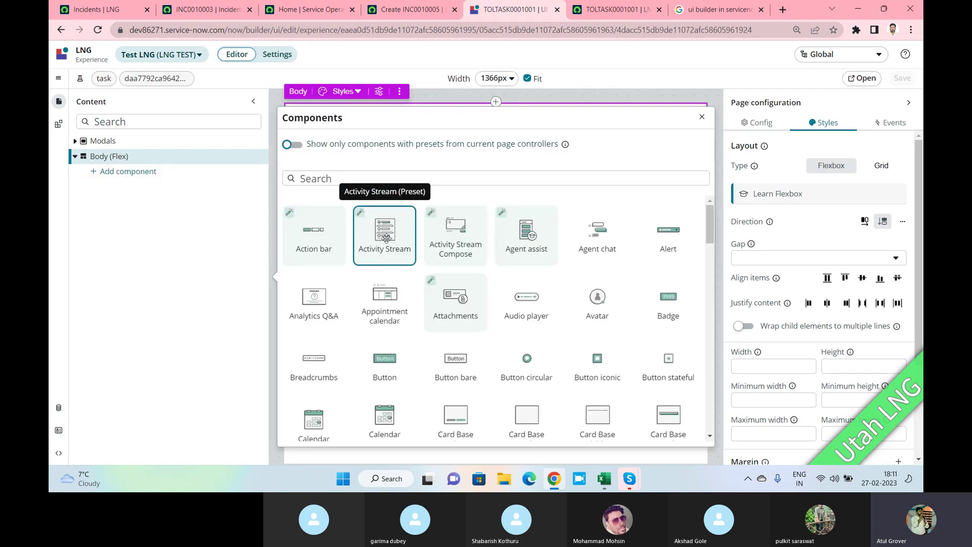
left_click(386, 238)
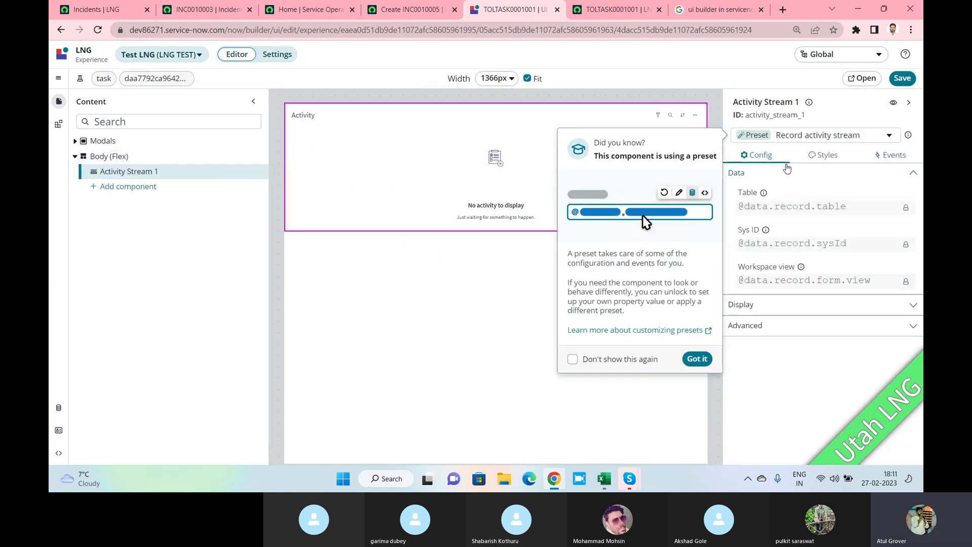
left_click(694, 361)
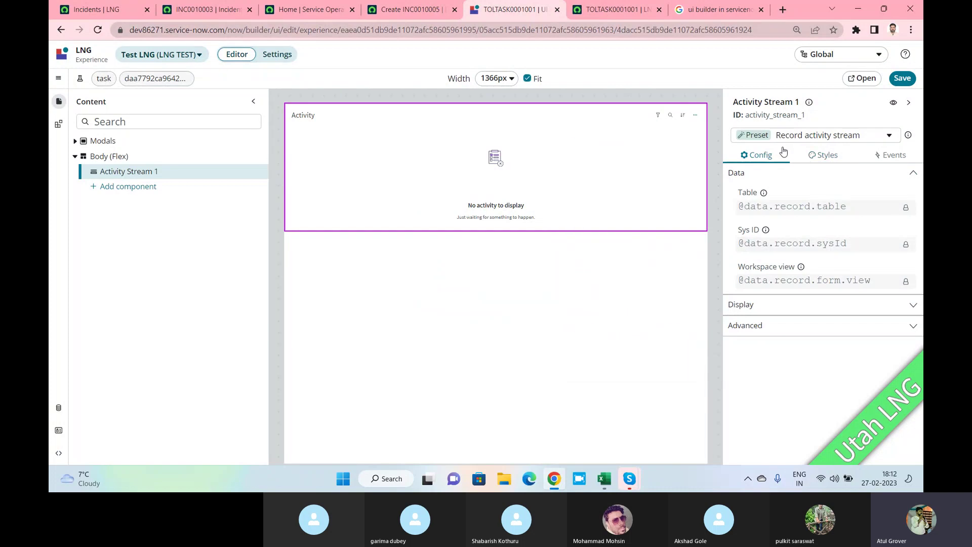
left_click(837, 142)
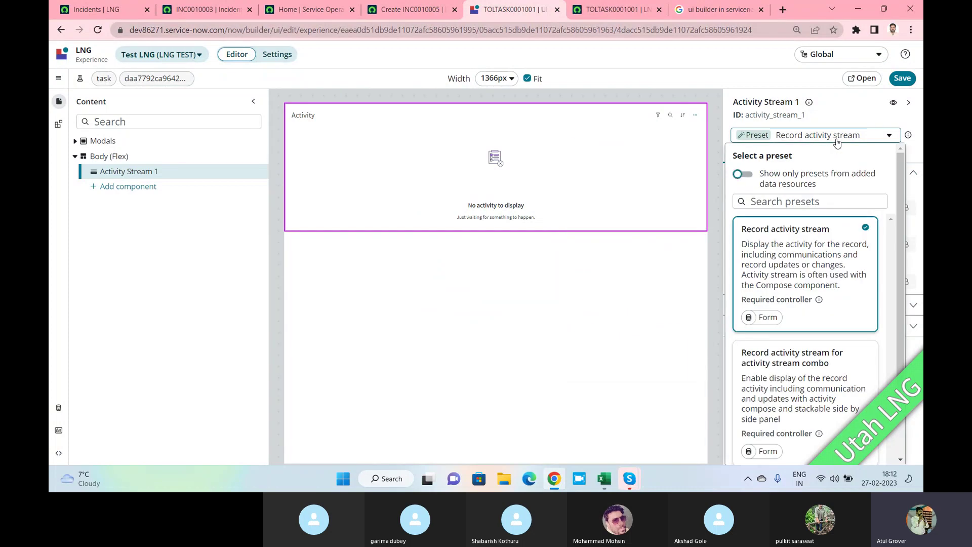
left_click(837, 142)
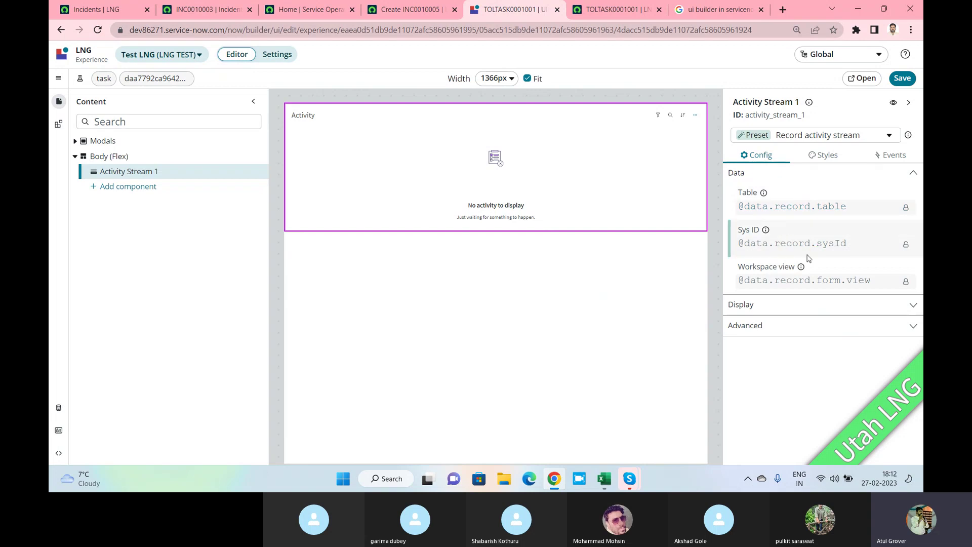
left_click(797, 304)
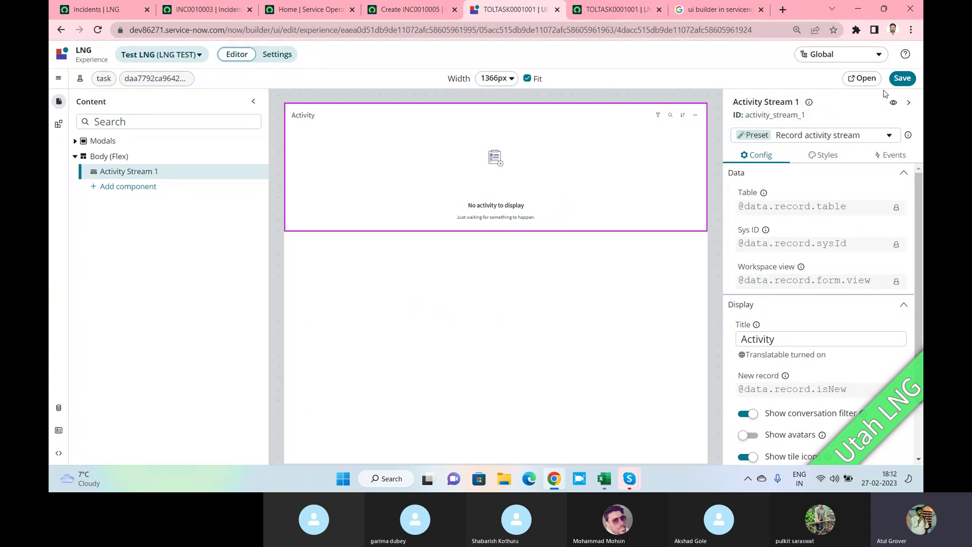
Delete the Activity Stream component from the page.
right_click(496, 174)
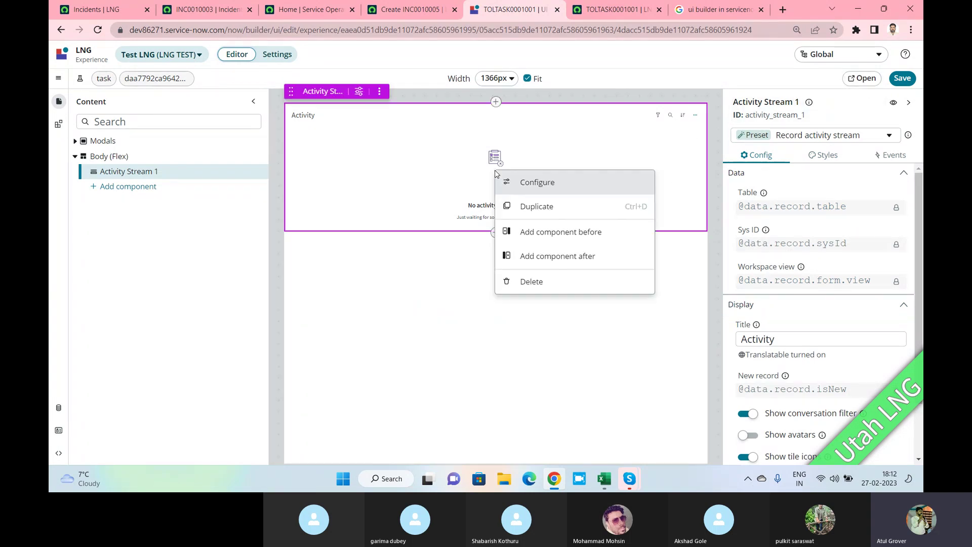
left_click(537, 283)
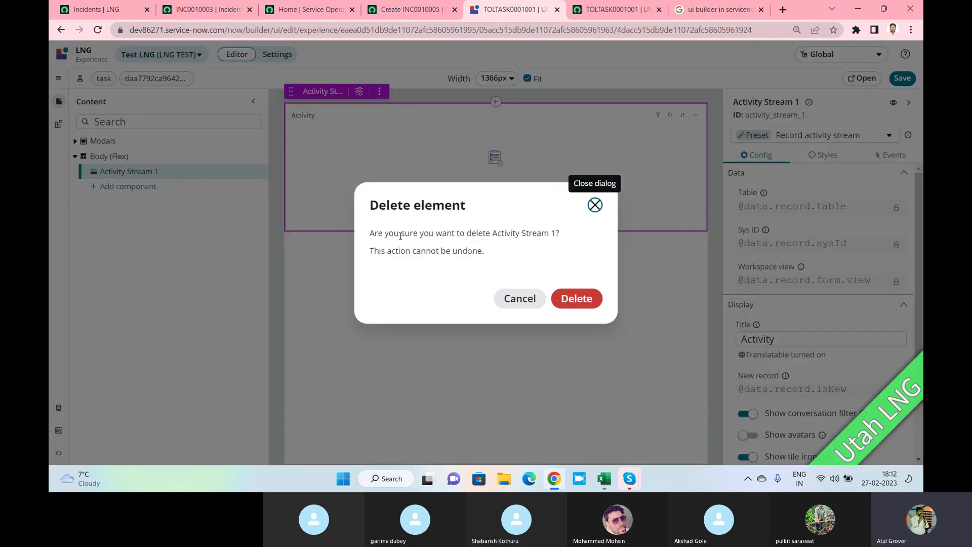
left_click(572, 298)
Find the Search input component in the component library and add it to the page body.
left_click(118, 177)
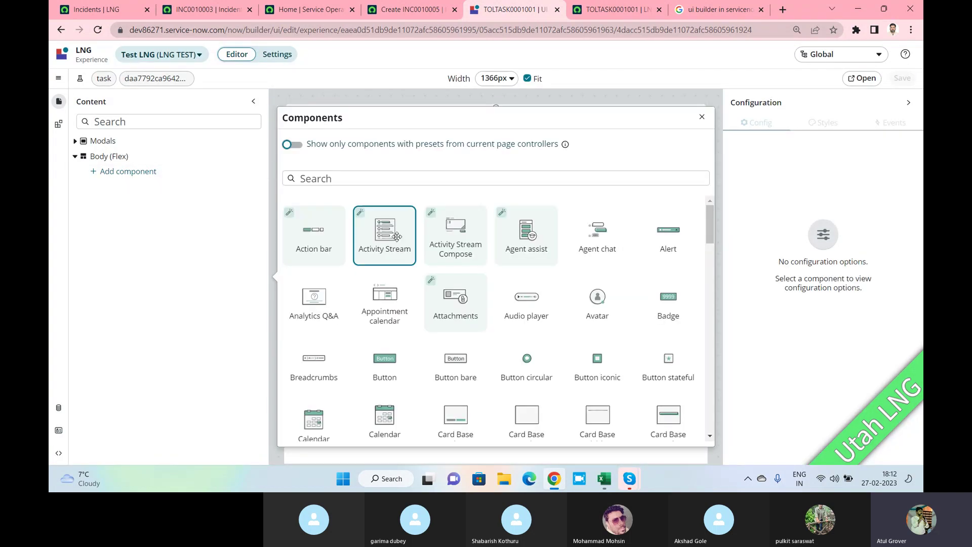
left_click(401, 179)
type("searc")
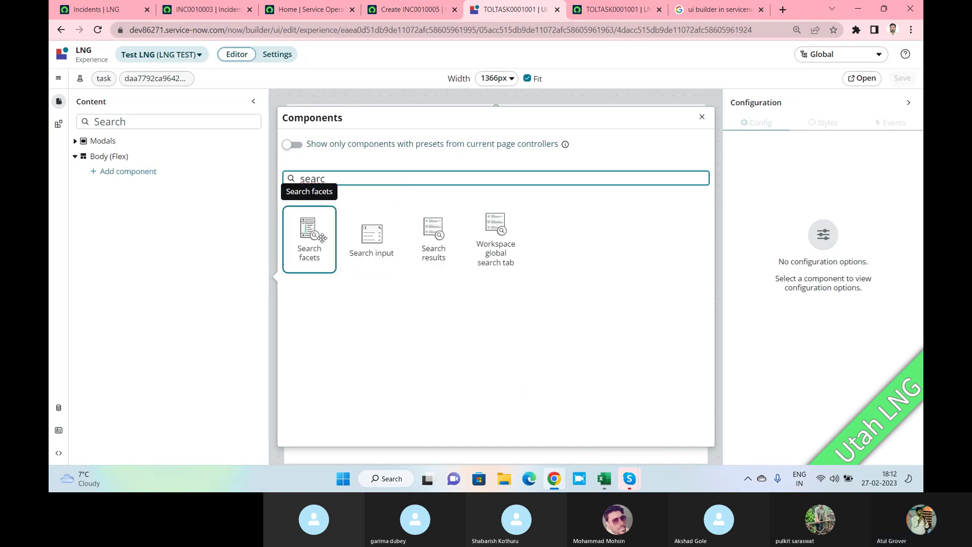
key("BackSpace")
key("BackSpace")
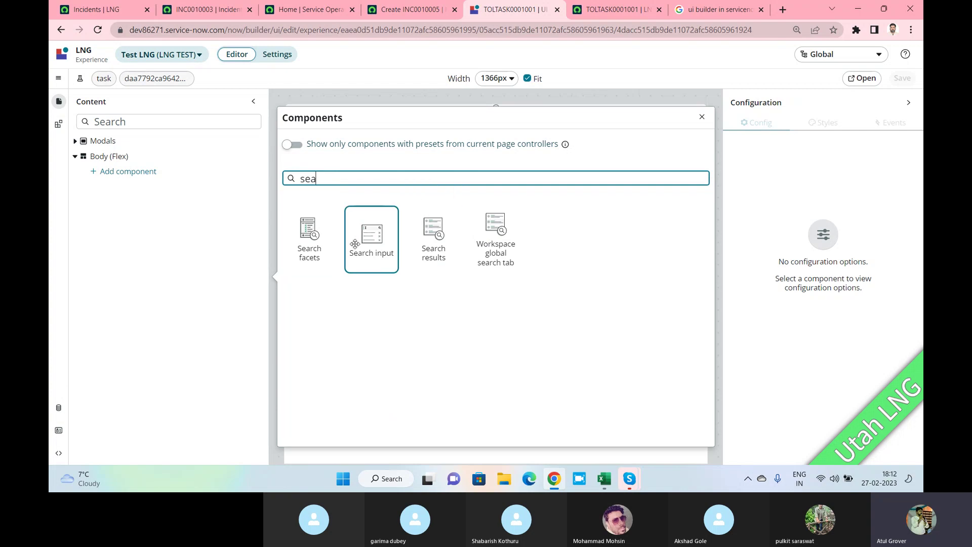
left_click(371, 237)
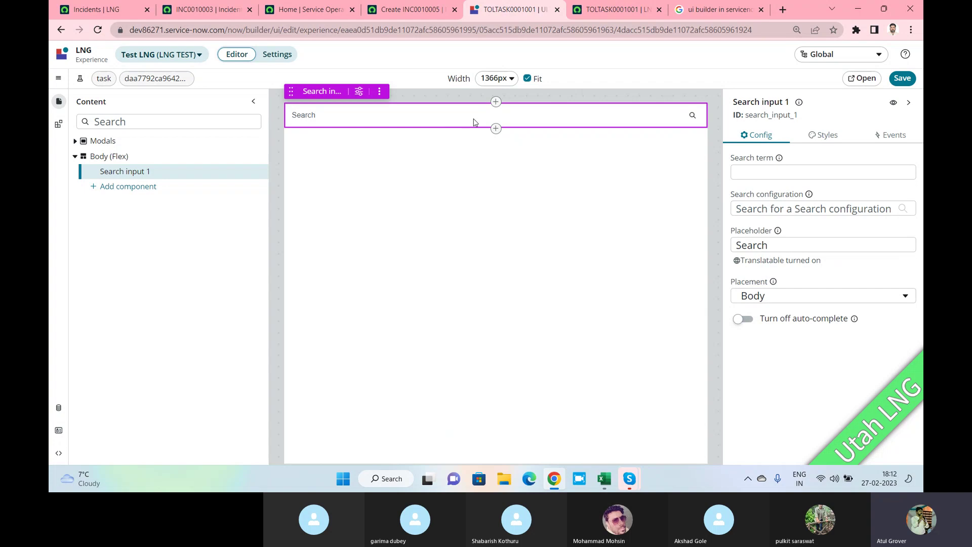
Review the search input's configuration options and give the component a Lg (1rem) margin.
left_click(766, 173)
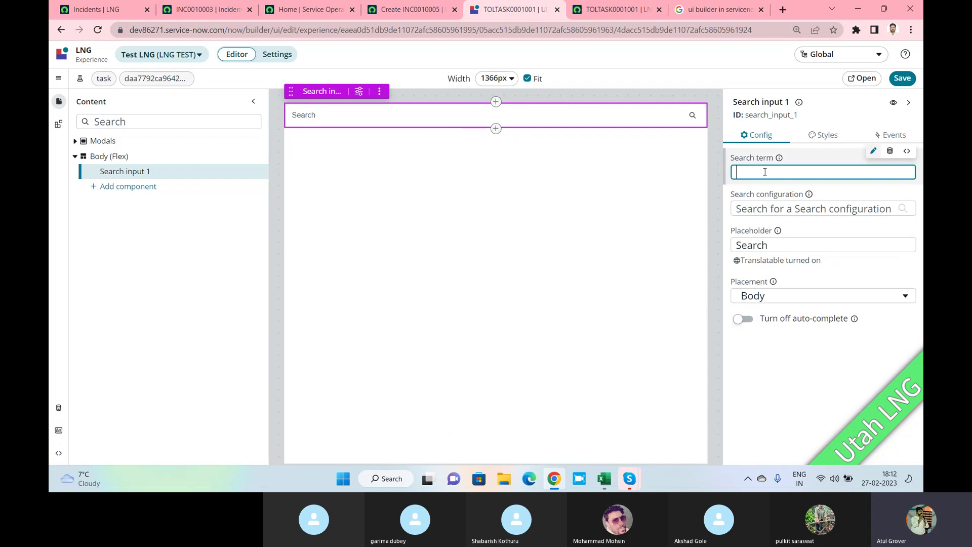
left_click(772, 209)
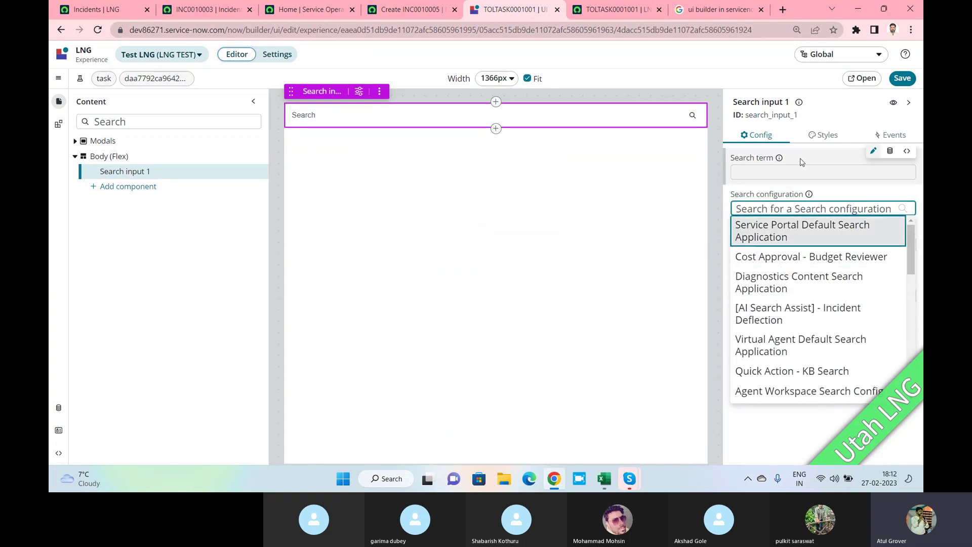
left_click(827, 140)
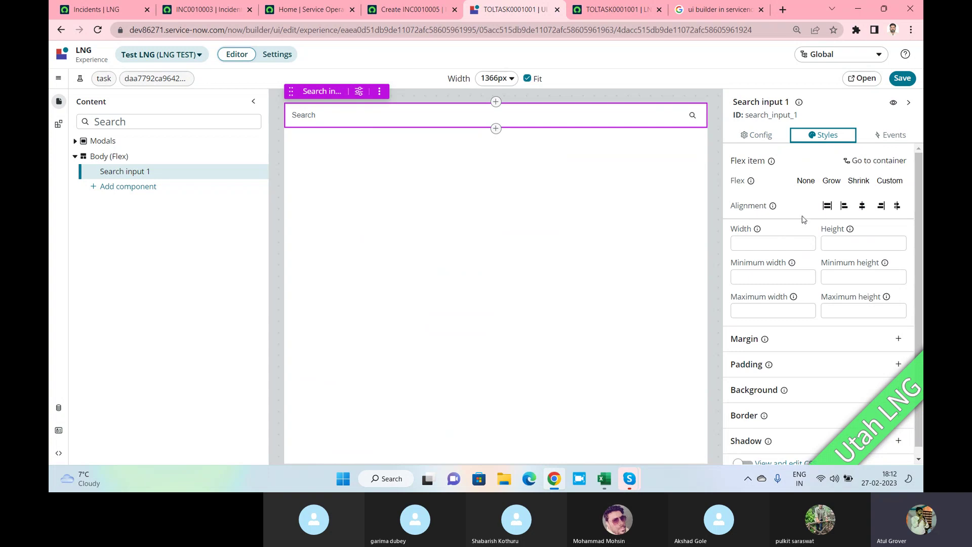
left_click(824, 211)
left_click(830, 339)
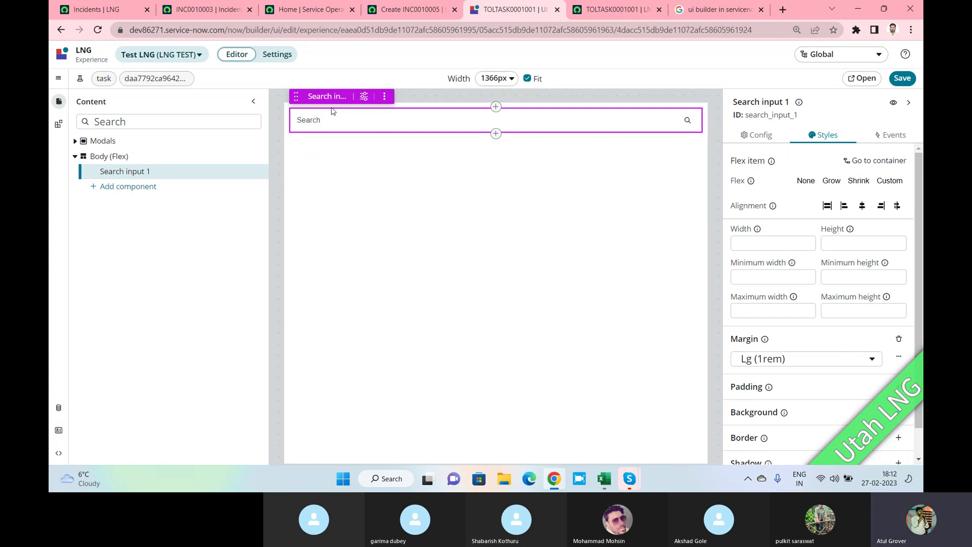
Look at the Incident form's layout configuration as a comparison, and return to the page in UI Builder.
left_click(161, 8)
mouse_move(488, 319)
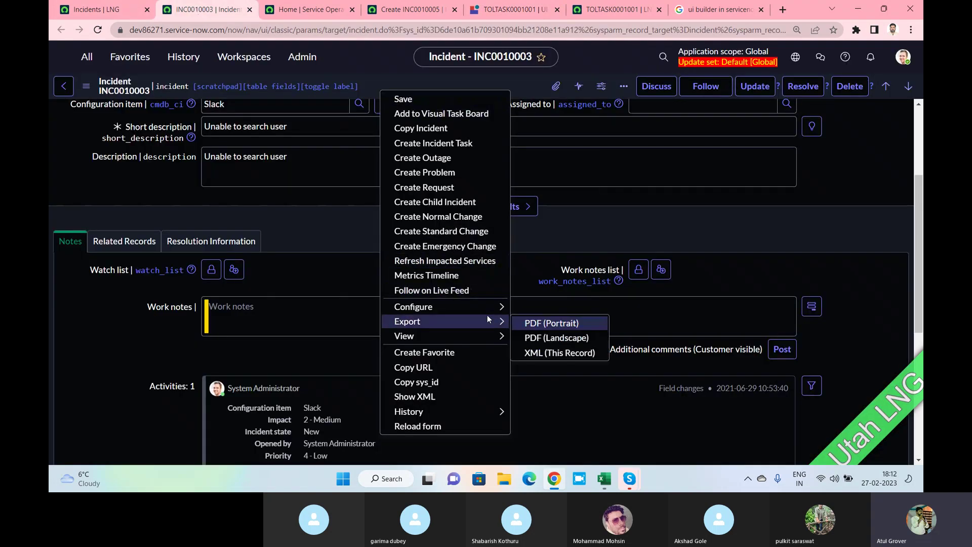
left_click(552, 140)
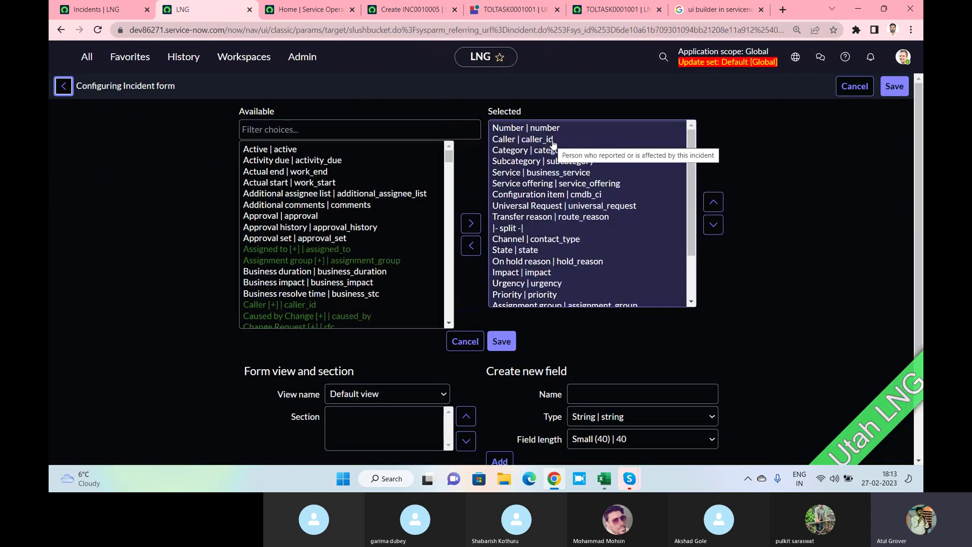
left_click(504, 16)
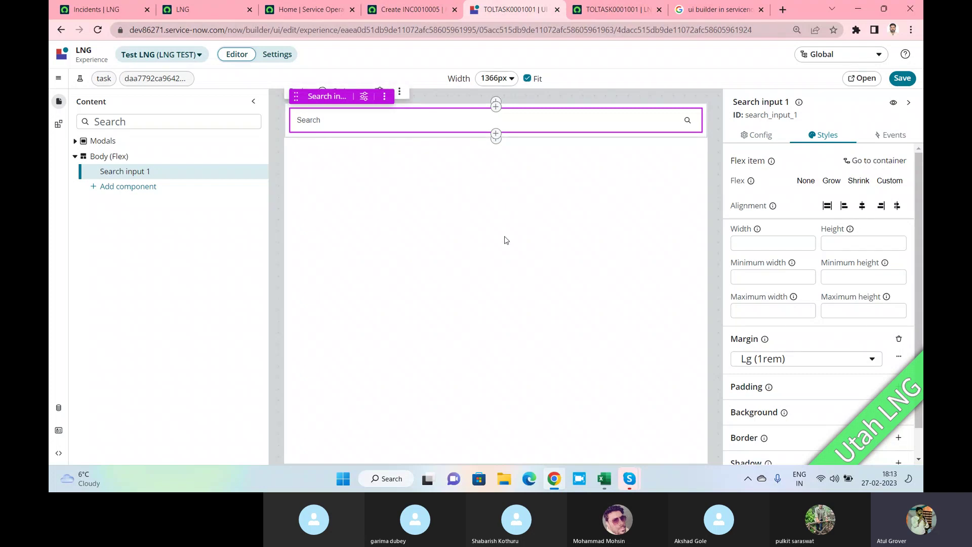
left_click(118, 191)
right_click(128, 174)
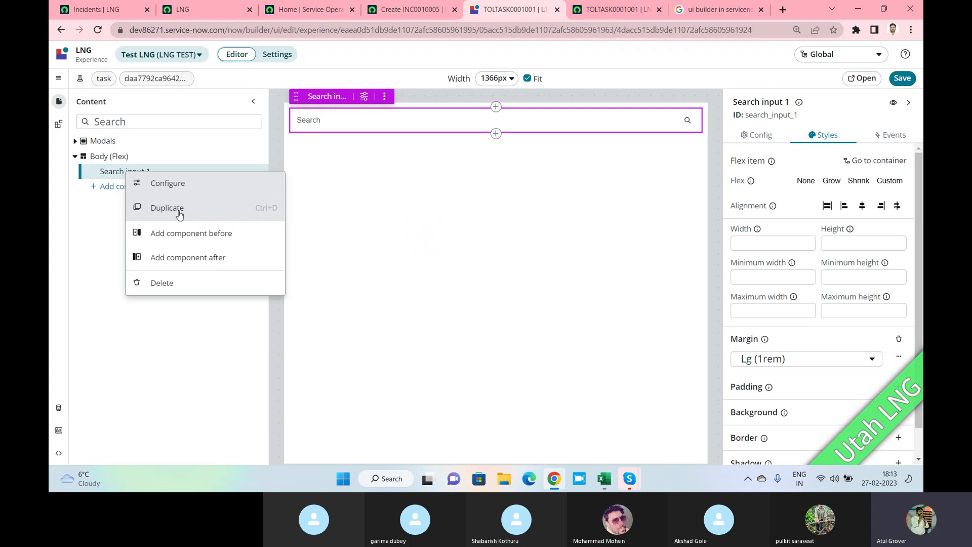
left_click(148, 328)
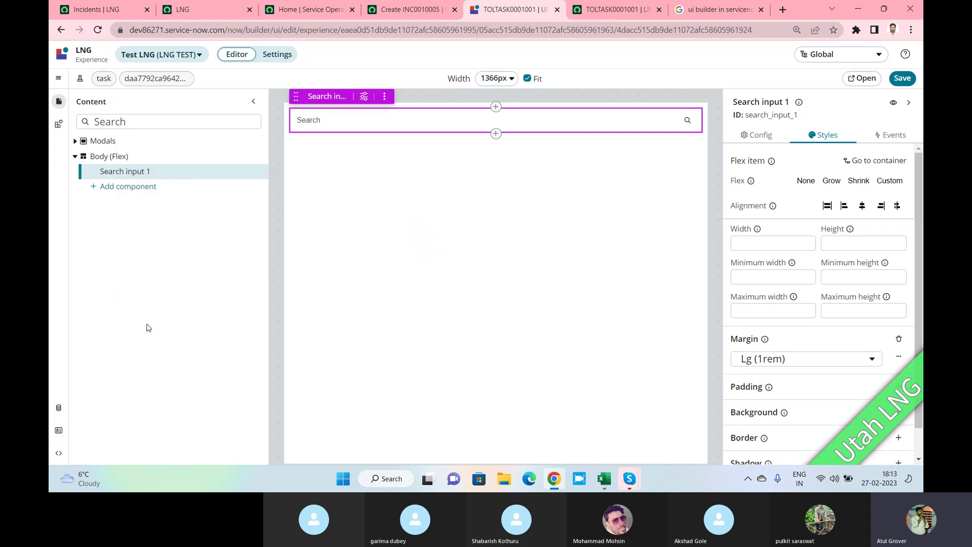
Add a Calendar Report component to the page body below the search input.
left_click(127, 188)
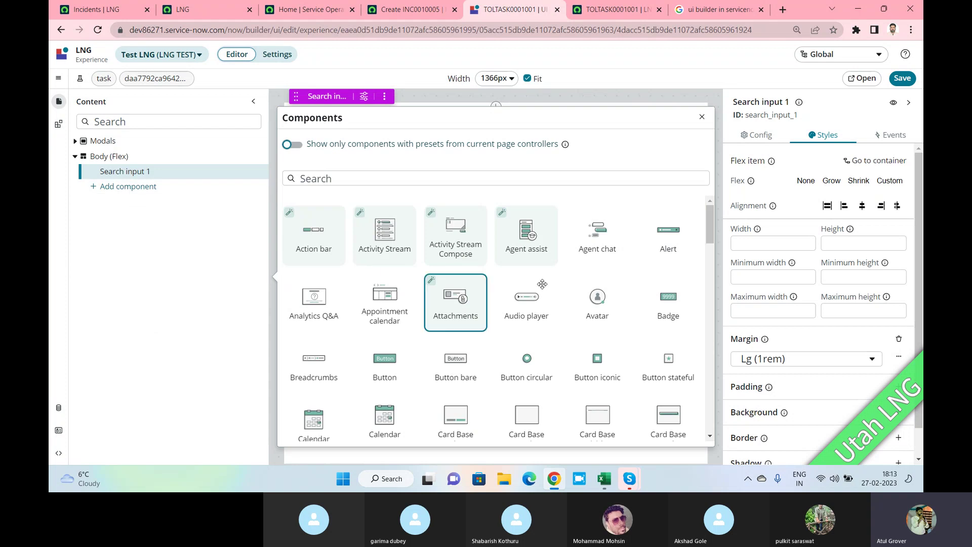
scroll(549, 266, "down", 1)
scroll(550, 266, "down", 2)
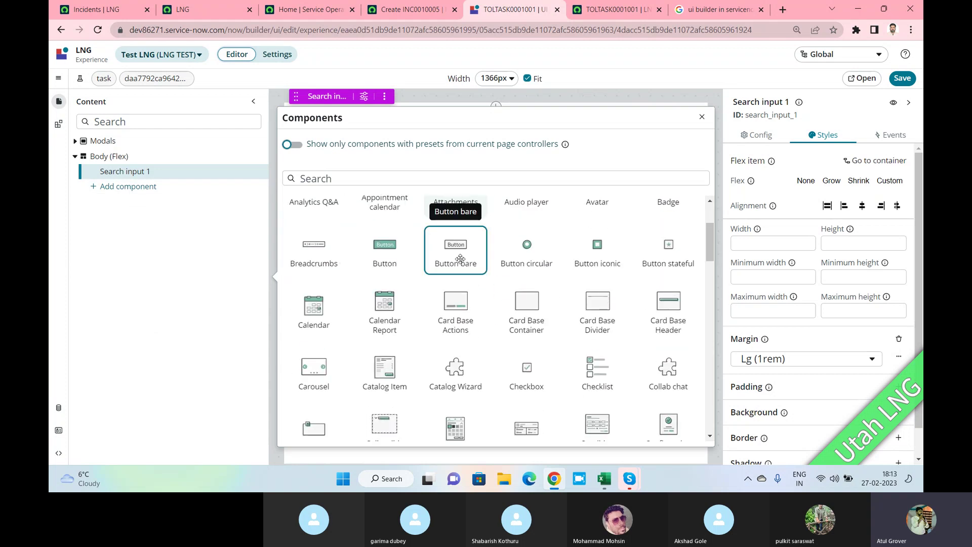
left_click(388, 306)
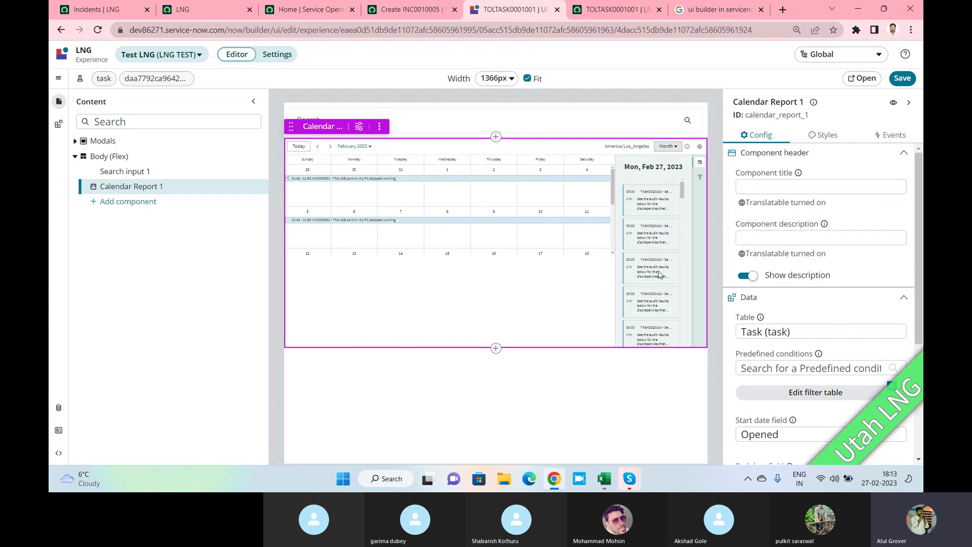
Set the Calendar Report's data table to Change Request and save the page.
scroll(800, 303, "down", 2)
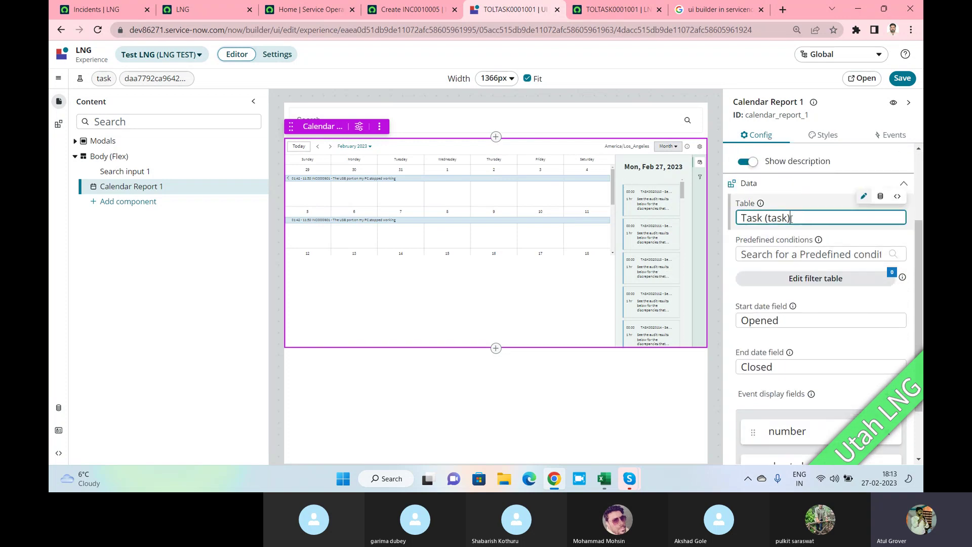
key("BackSpace")
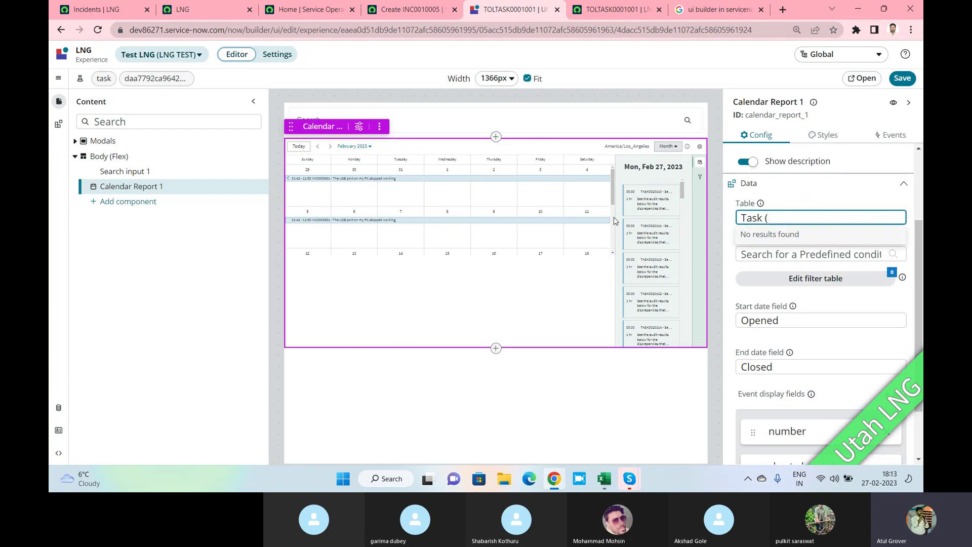
key("BackSpace")
key("BackSpace")
key("BackSpace")
type("change")
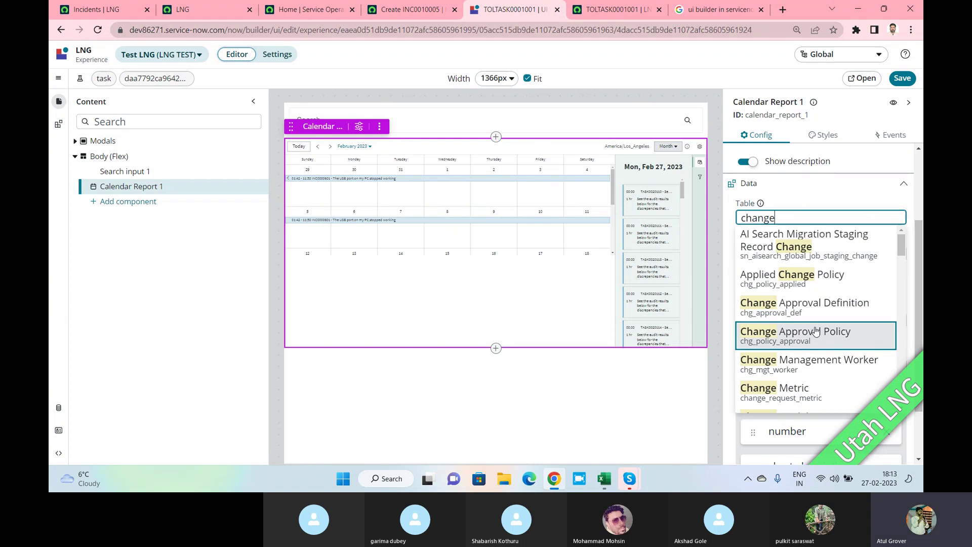
type("_req")
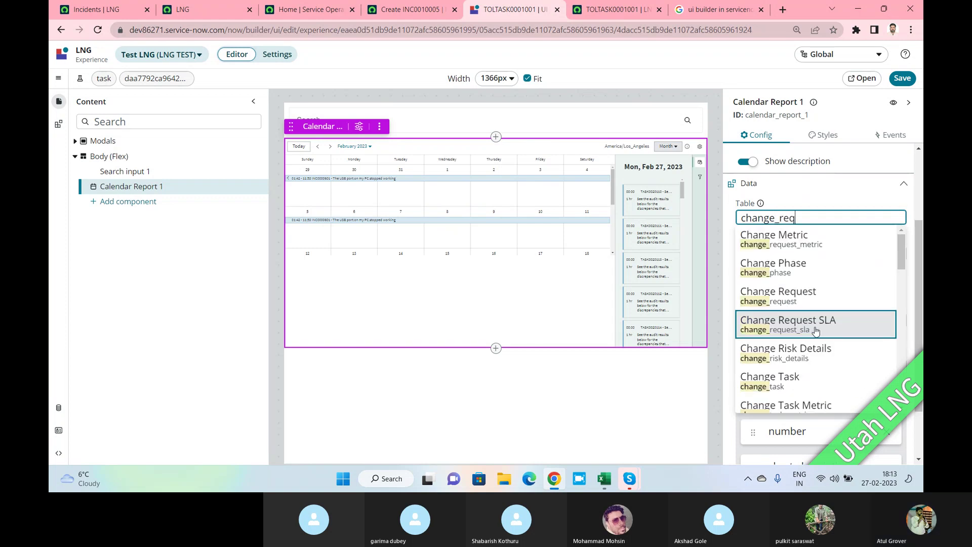
left_click(785, 272)
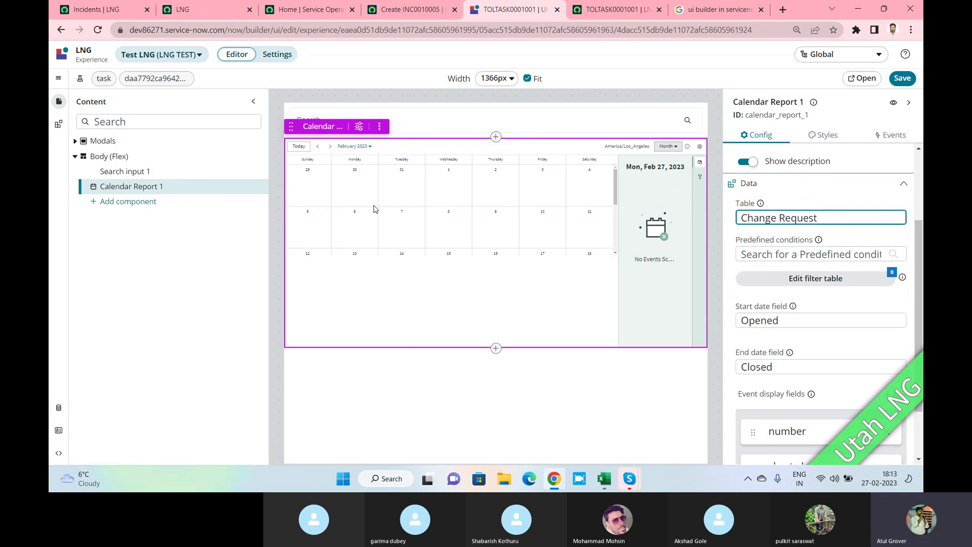
left_click(902, 81)
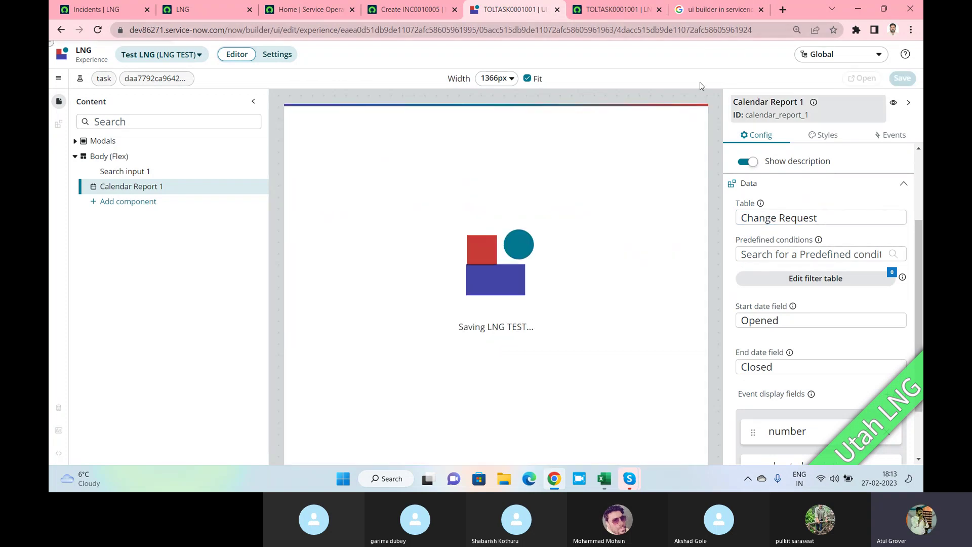
Reload the live LNG page and try its search input with the text "Hello".
left_click(613, 9)
left_click(97, 32)
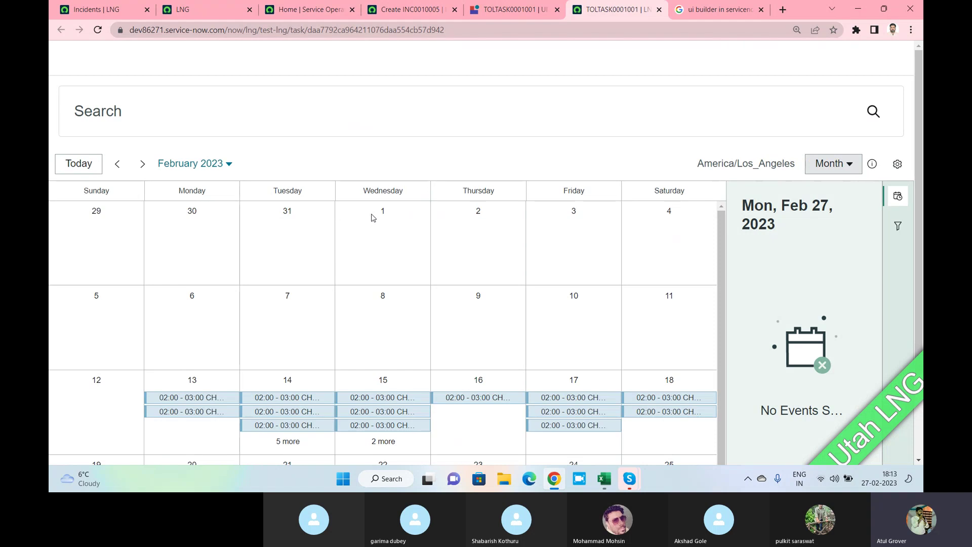
left_click(160, 116)
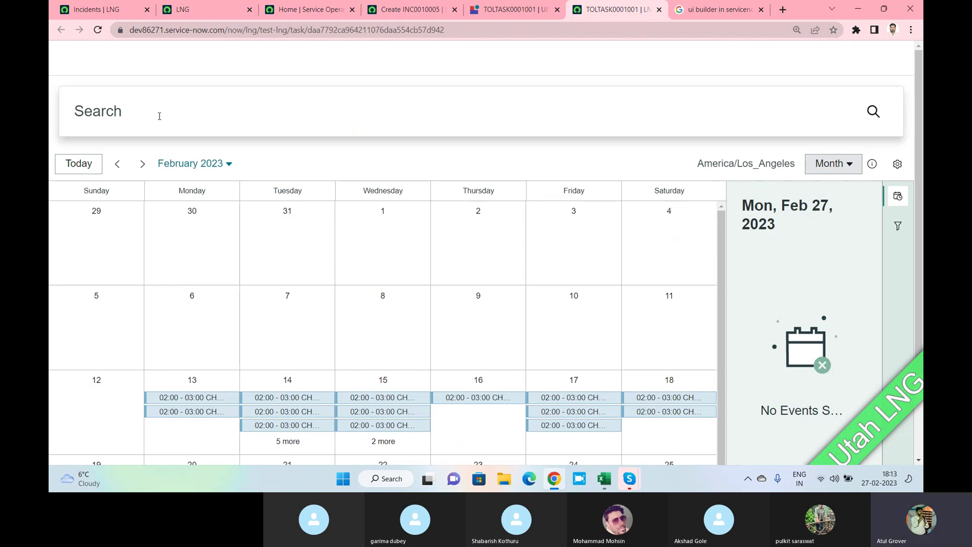
type("Hello")
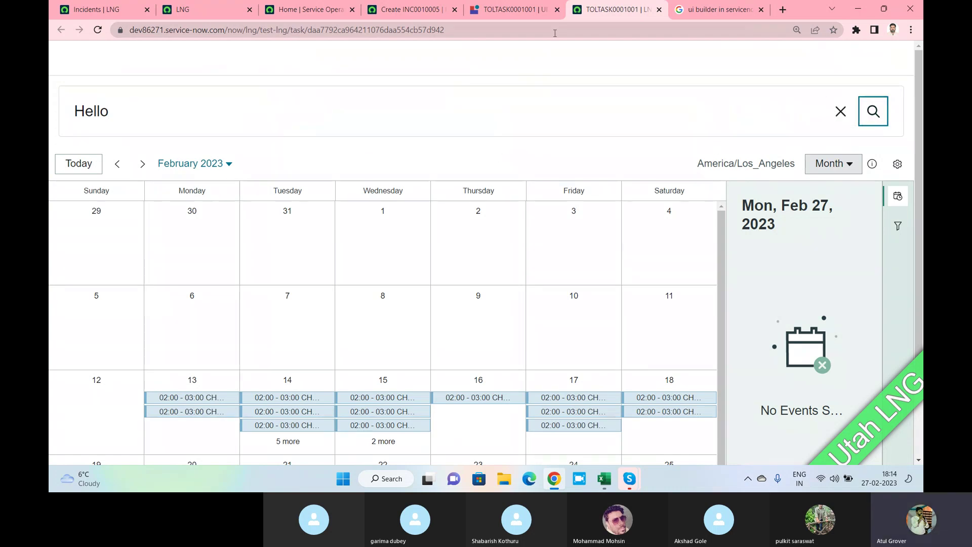
Back in UI Builder, add a Color picker component below the Calendar Report and save the page.
left_click(488, 12)
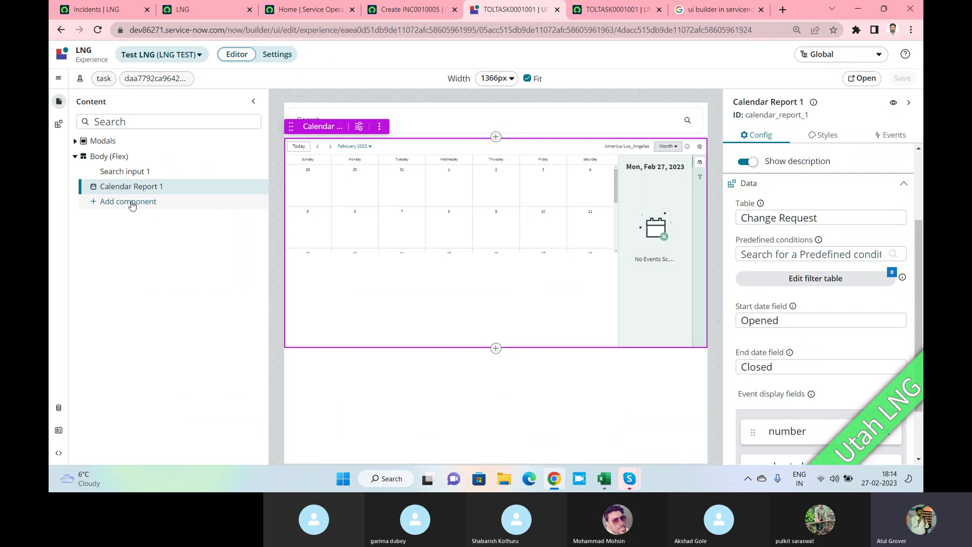
left_click(129, 203)
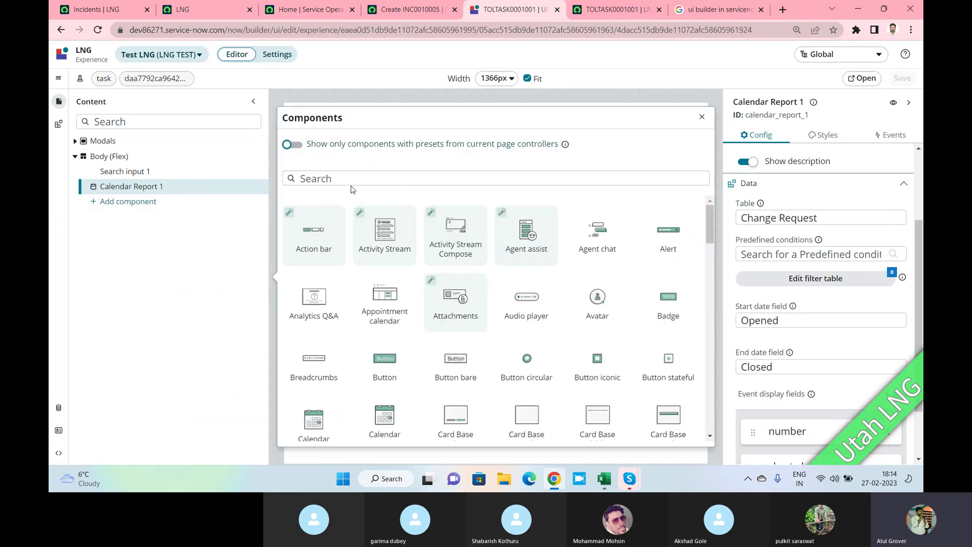
left_click(347, 179)
type("wor")
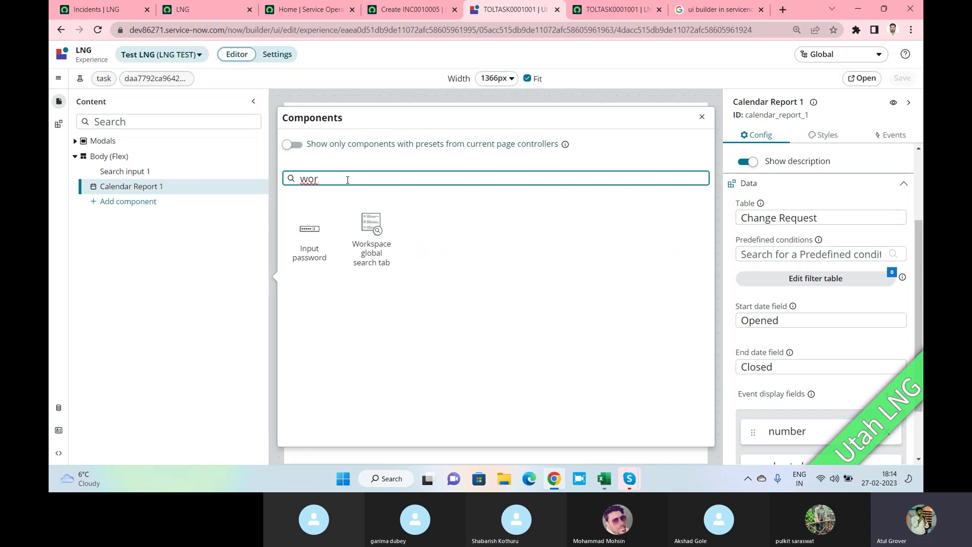
key("BackSpace")
key("BackSpace")
key("BackSpace")
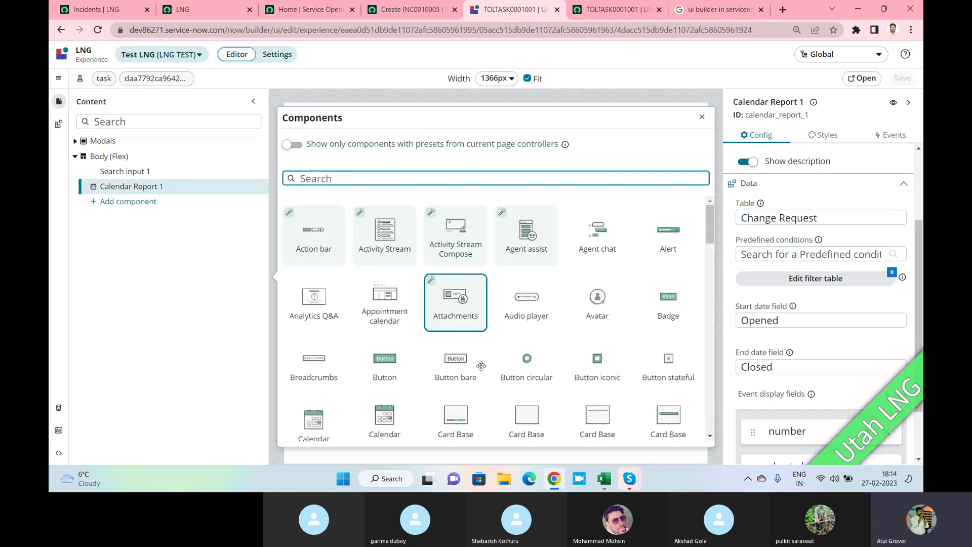
scroll(524, 296, "down", 3)
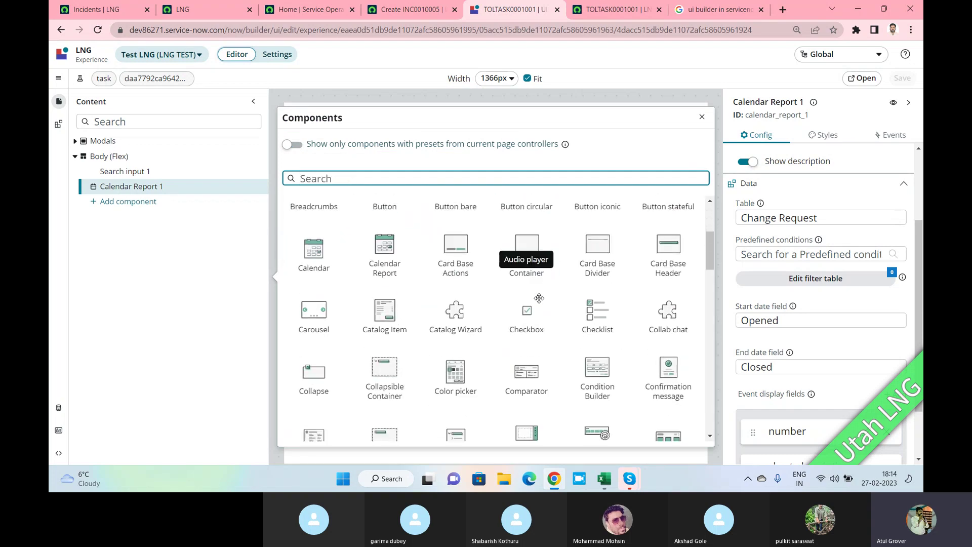
left_click(457, 392)
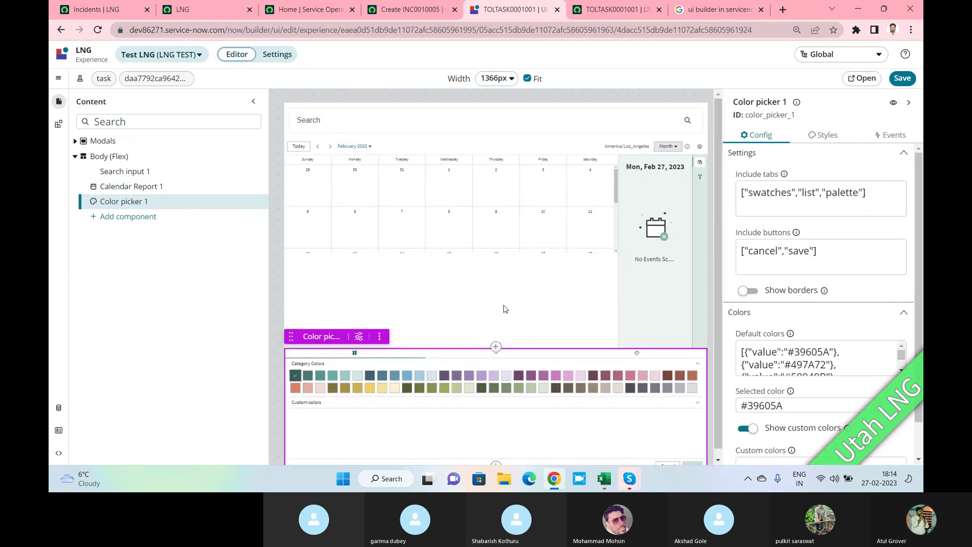
left_click(902, 78)
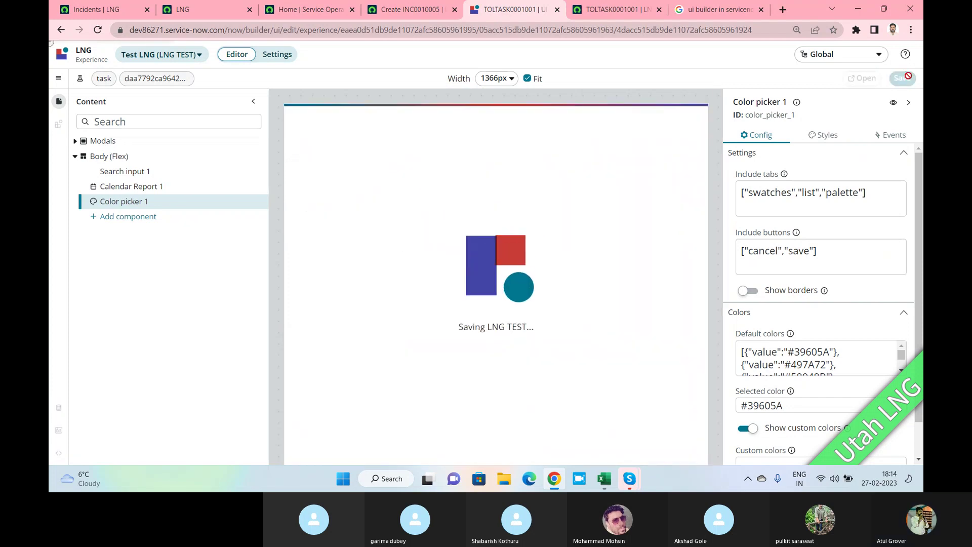
Reload the live LNG page and test the color picker by choosing a purple and then a pink category color.
left_click(608, 9)
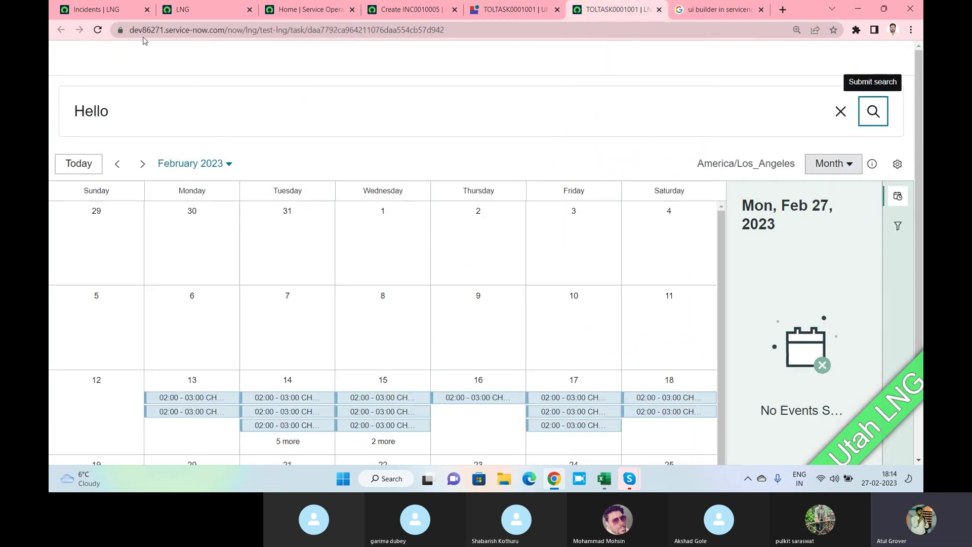
left_click(98, 30)
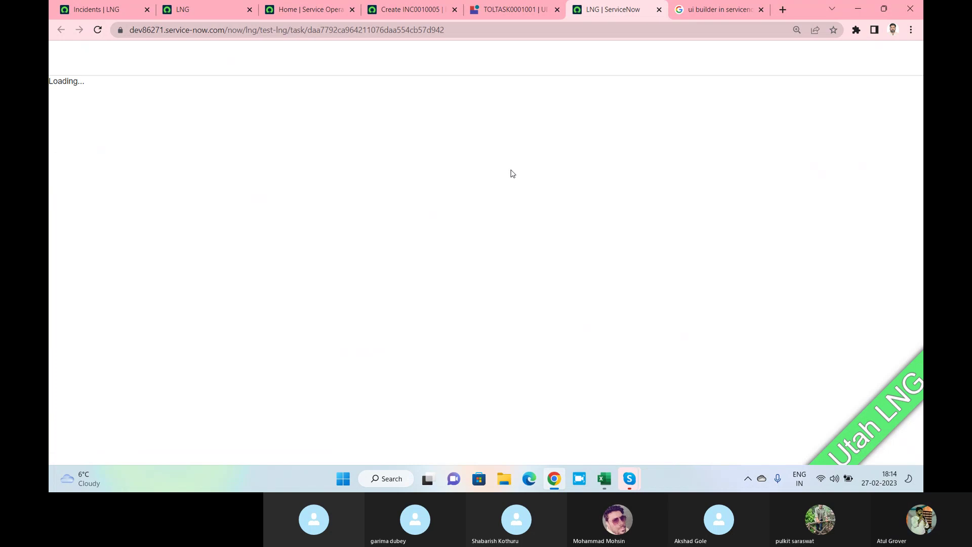
scroll(528, 225, "down", 1)
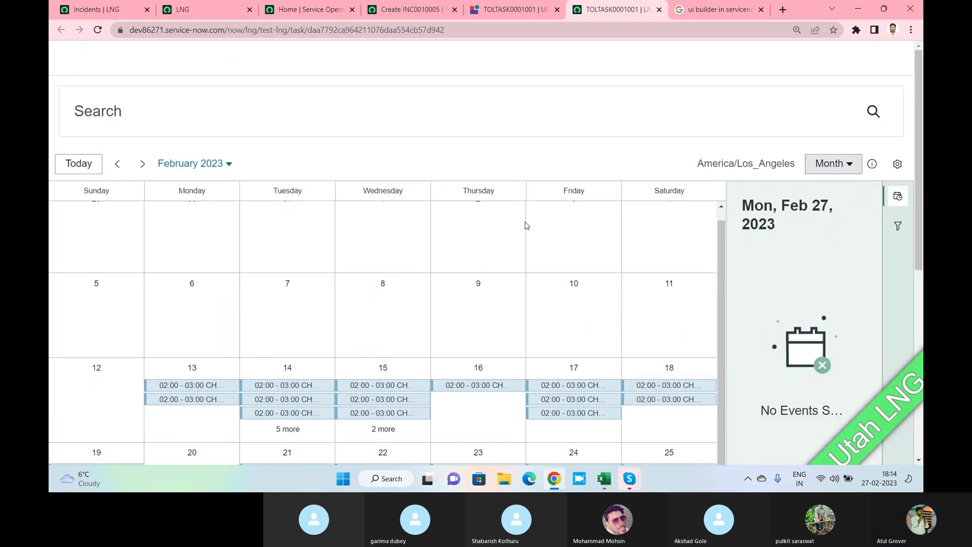
scroll(527, 225, "down", 8)
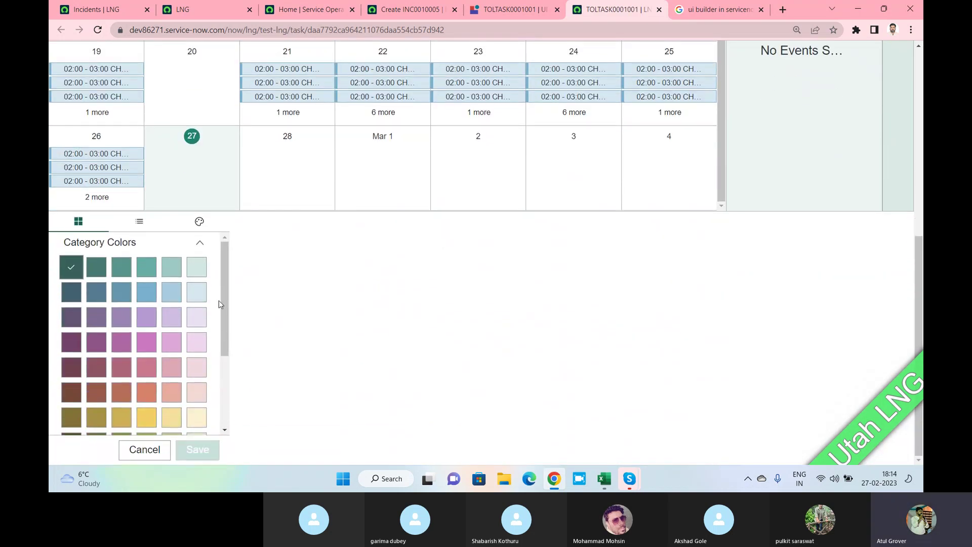
left_click(147, 317)
left_click(146, 367)
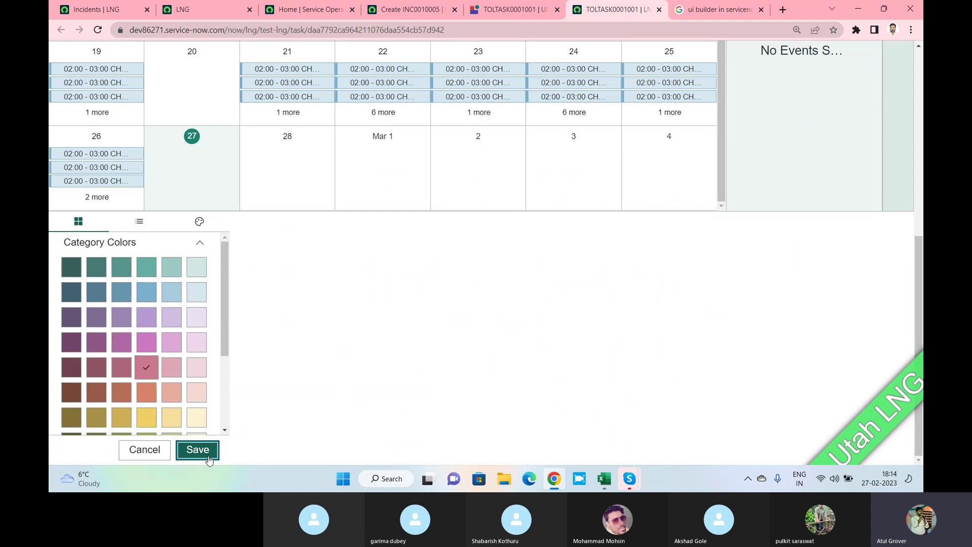
scroll(394, 262, "up", 8)
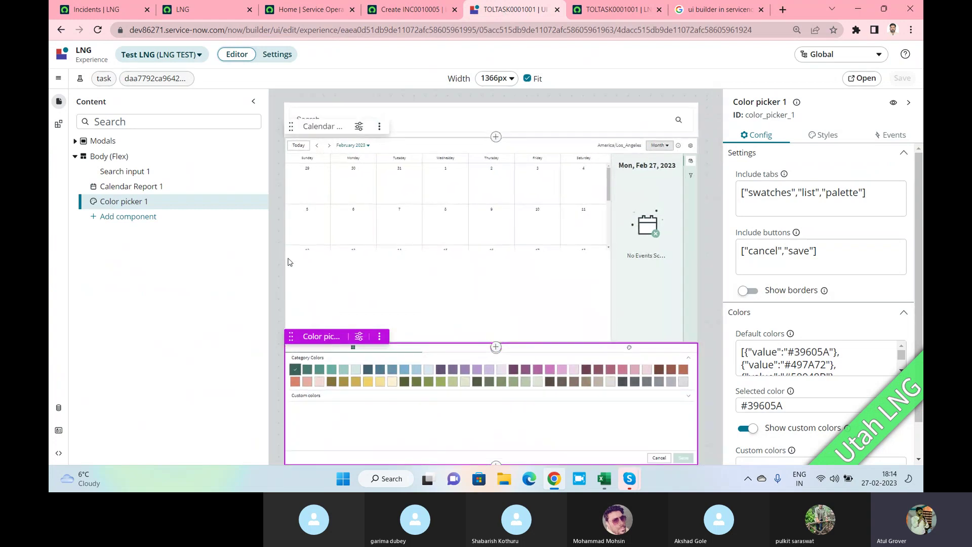
Turn off fitting the page preview to the canvas in UI Builder and glance at the page settings before returning to the editor.
left_click(527, 79)
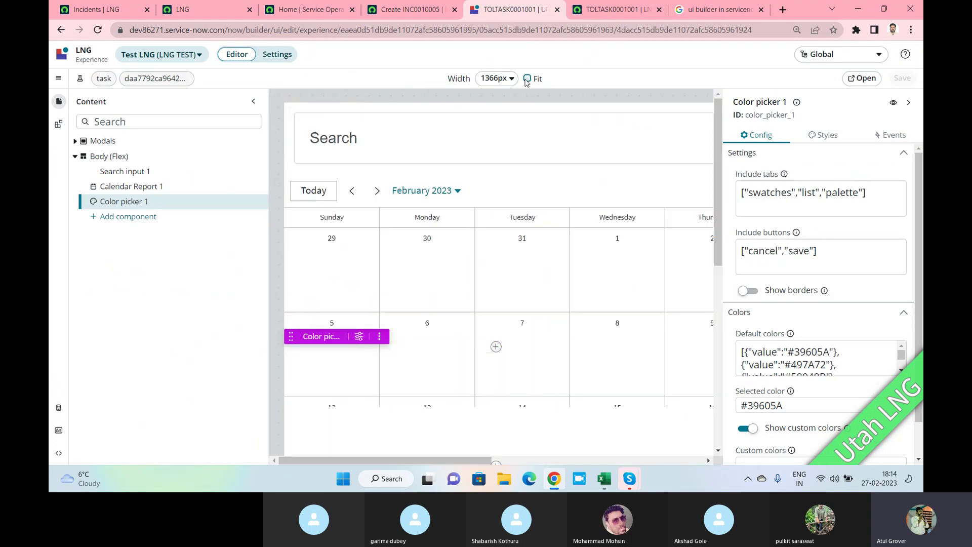
left_click(273, 56)
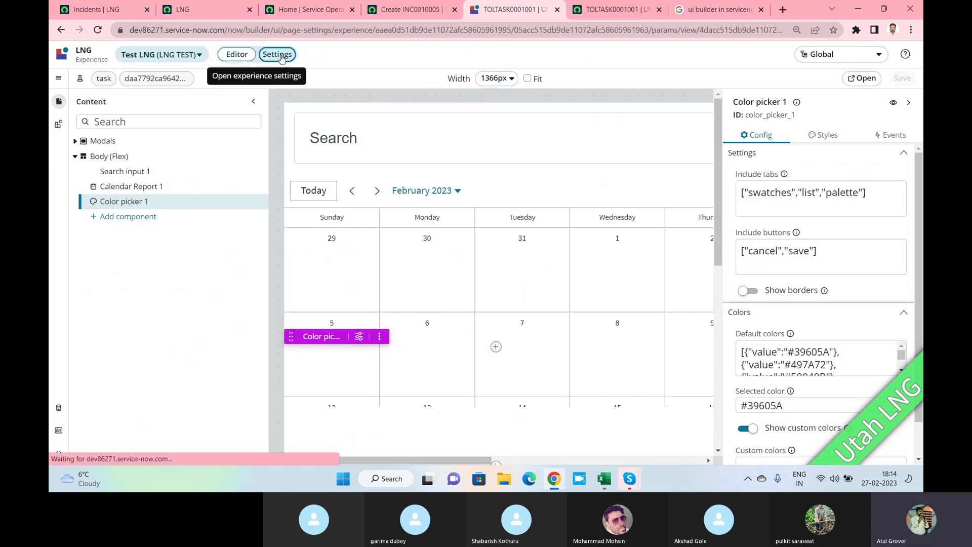
left_click(230, 56)
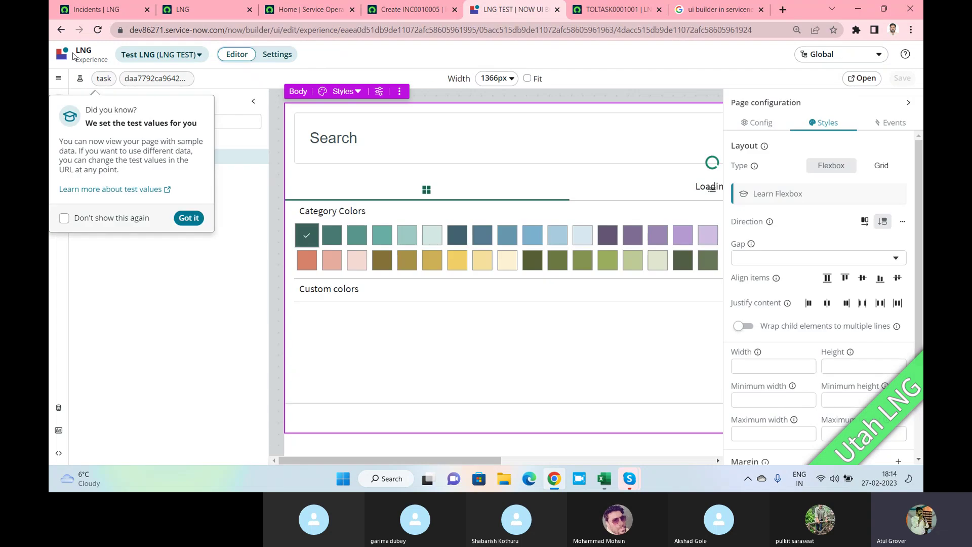
Open the LNG experience overview and examine its list of editable pages and its admin panel entry.
left_click(78, 57)
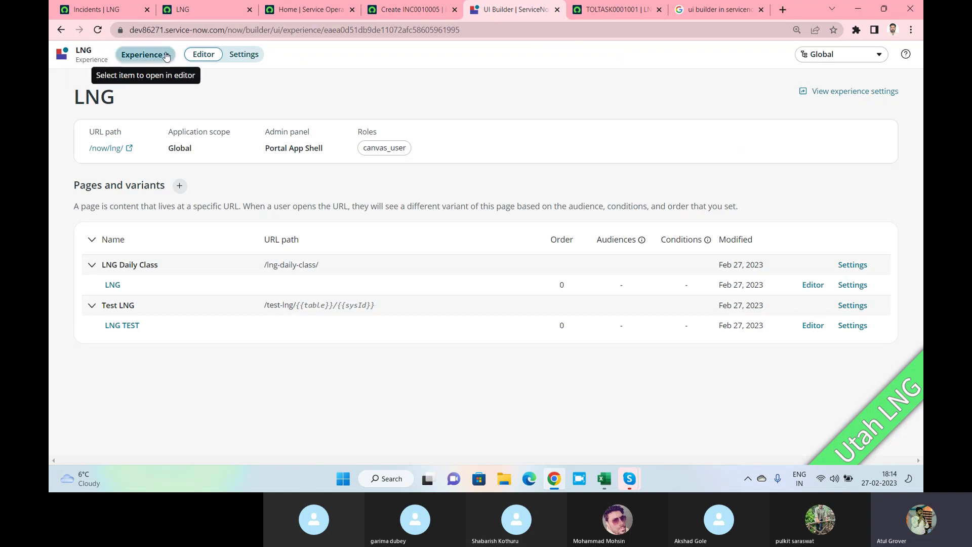
left_click(145, 55)
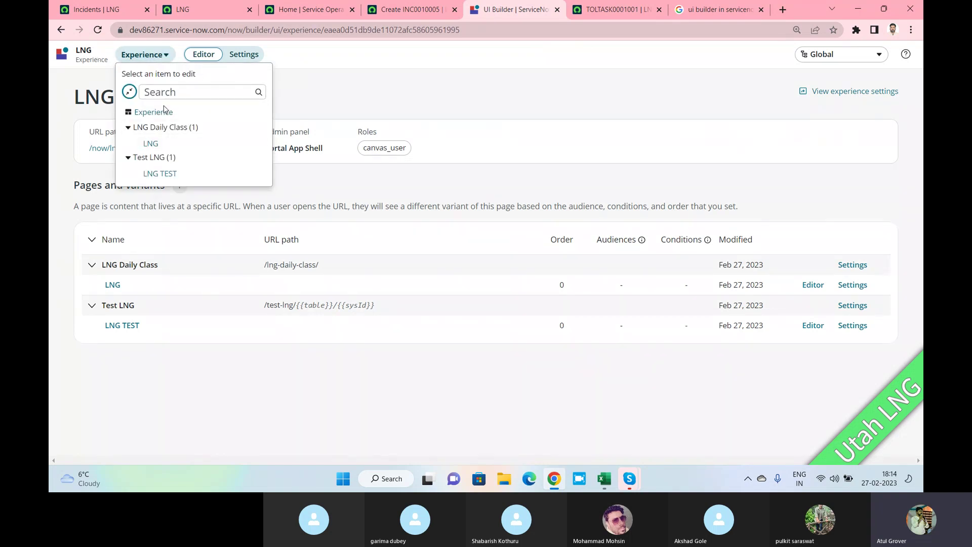
left_click(413, 89)
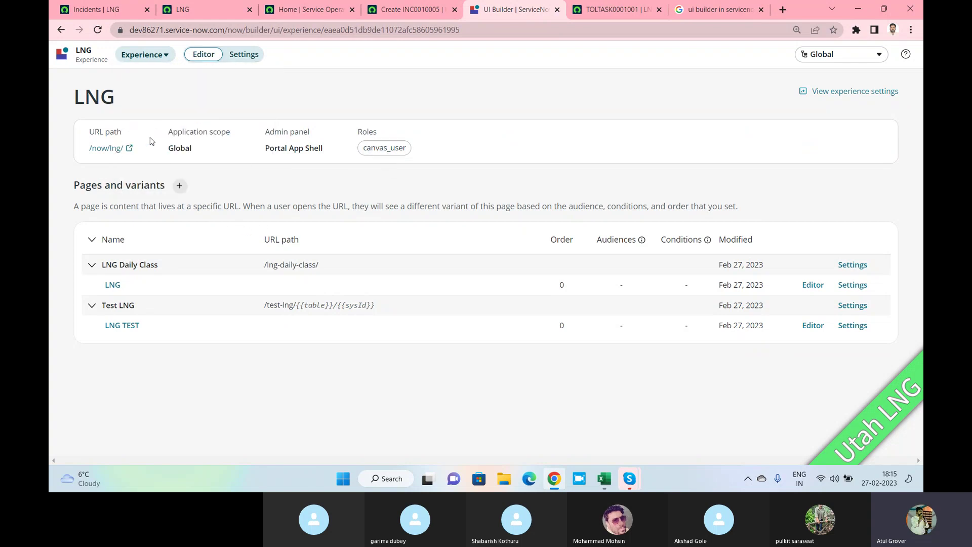
left_click_drag(269, 149, 338, 149)
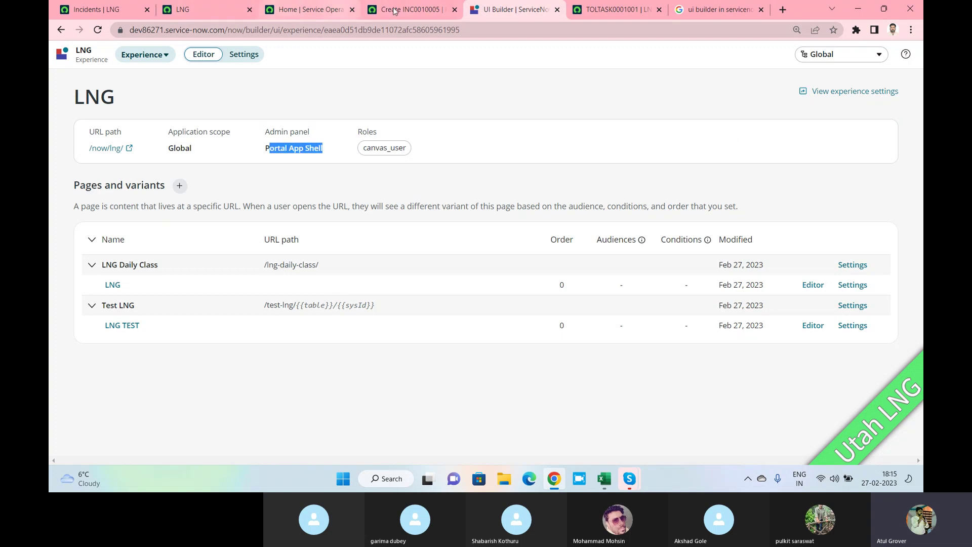
Open the UI Builder home from the platform navigator and look over the list of experiences.
left_click(410, 9)
left_click(127, 63)
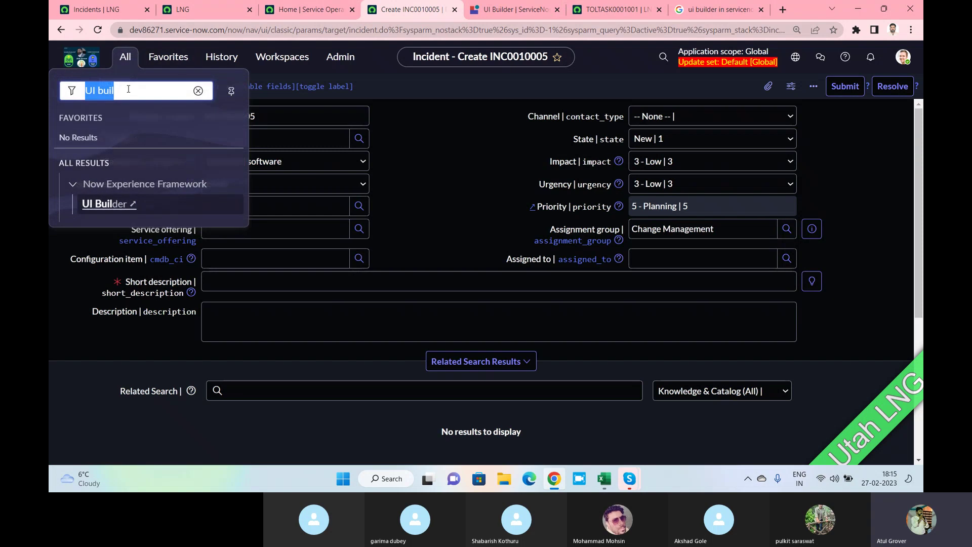
left_click(109, 210)
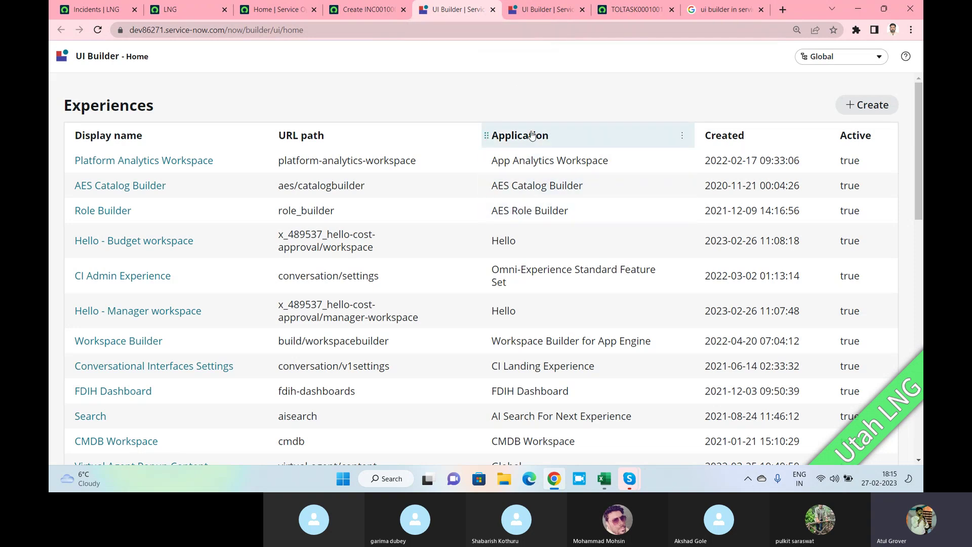
scroll(537, 202, "down", 1)
scroll(537, 202, "down", 4)
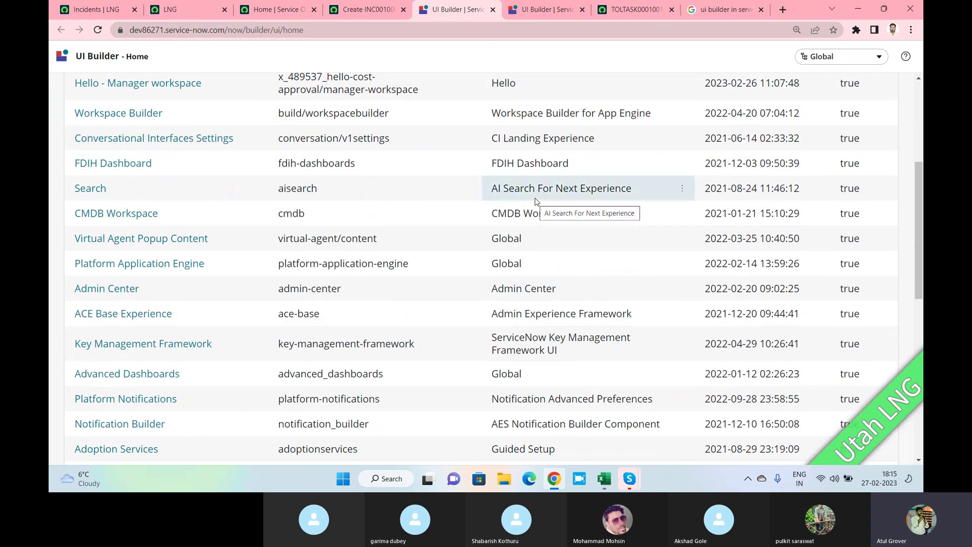
scroll(537, 202, "up", 5)
Create an experience named LNG WS with the Workspace App Shell and open it.
left_click(868, 105)
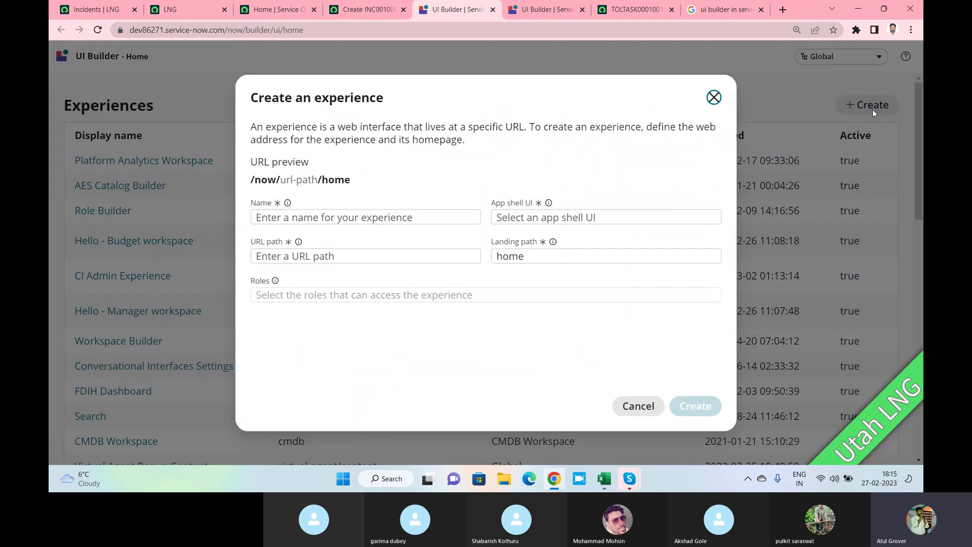
left_click(407, 215)
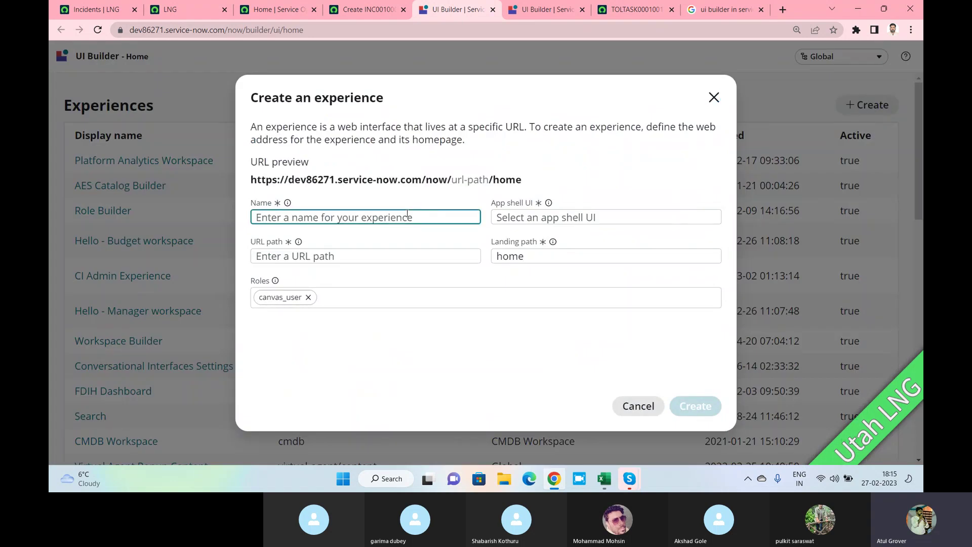
type("LNG WS")
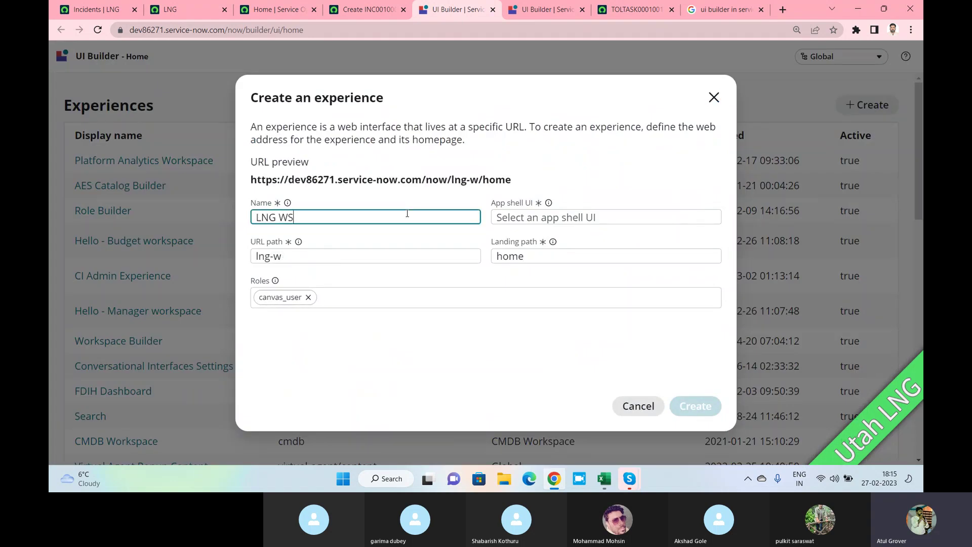
left_click(562, 219)
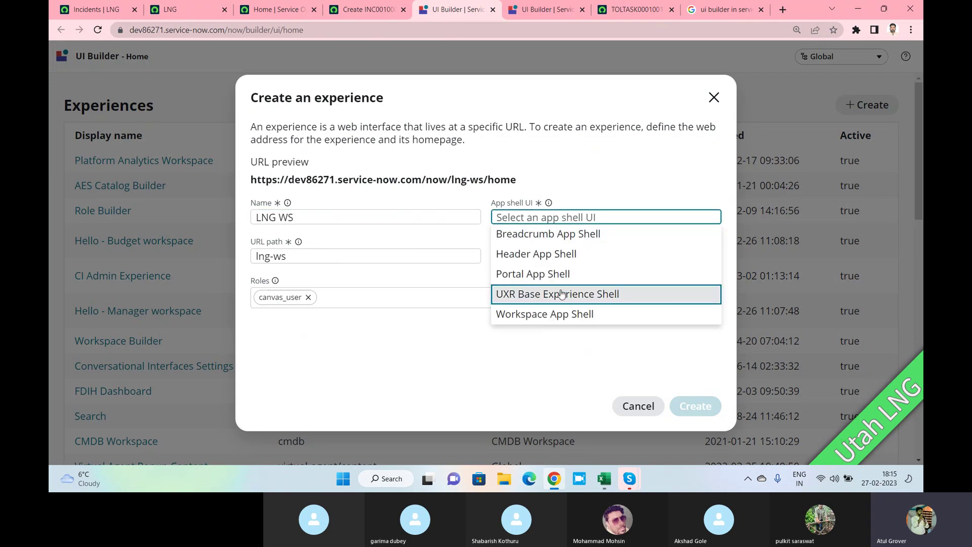
left_click(562, 320)
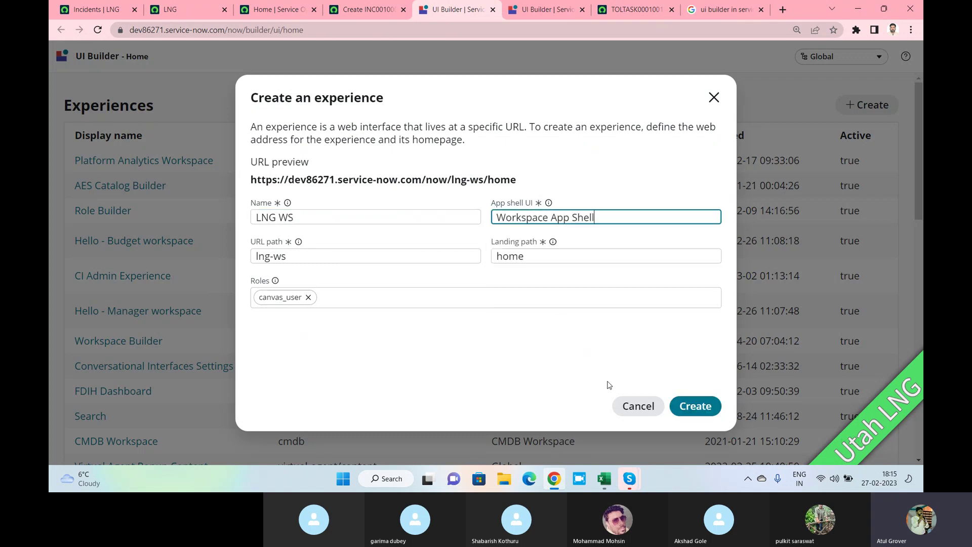
left_click(688, 405)
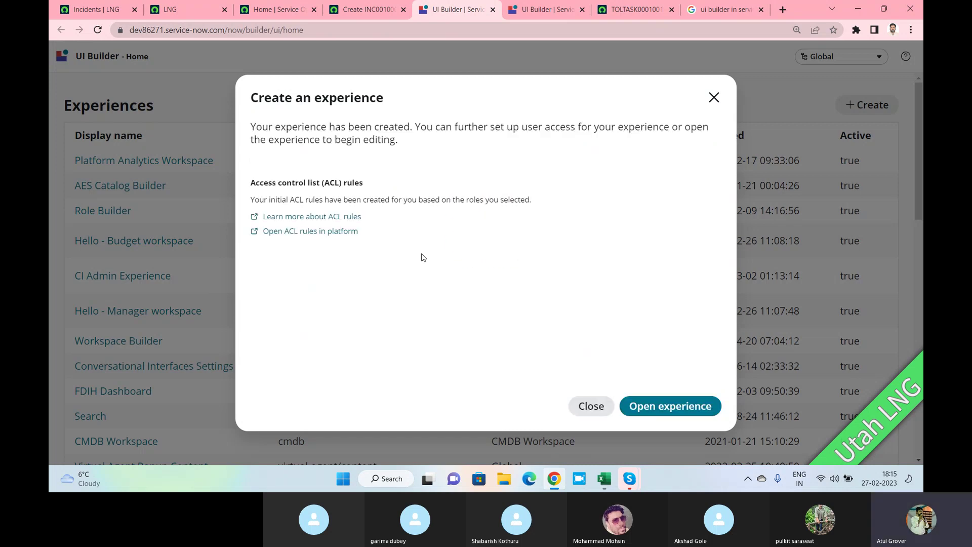
left_click(667, 406)
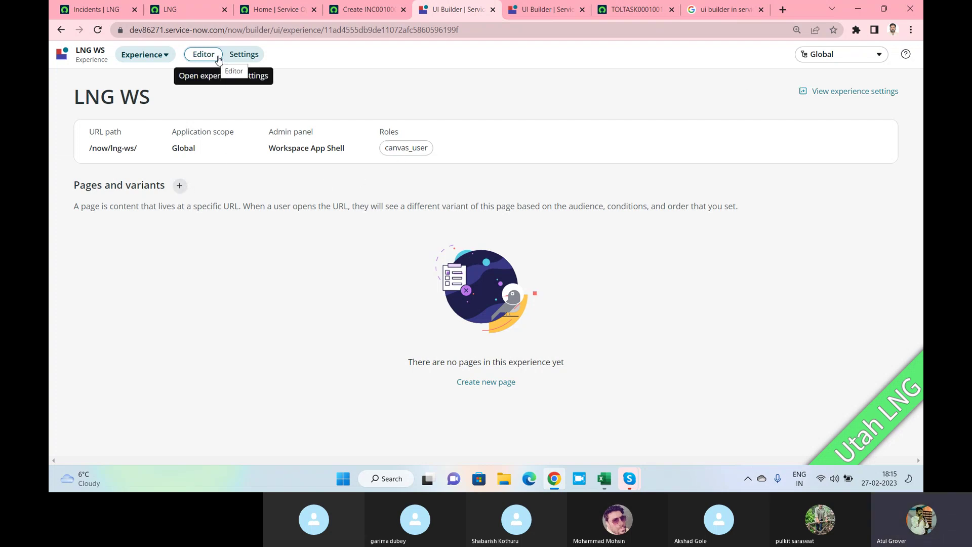
Add a page named Worrspace from scratch without URL parameters and open its Default variant in the editor.
left_click(179, 189)
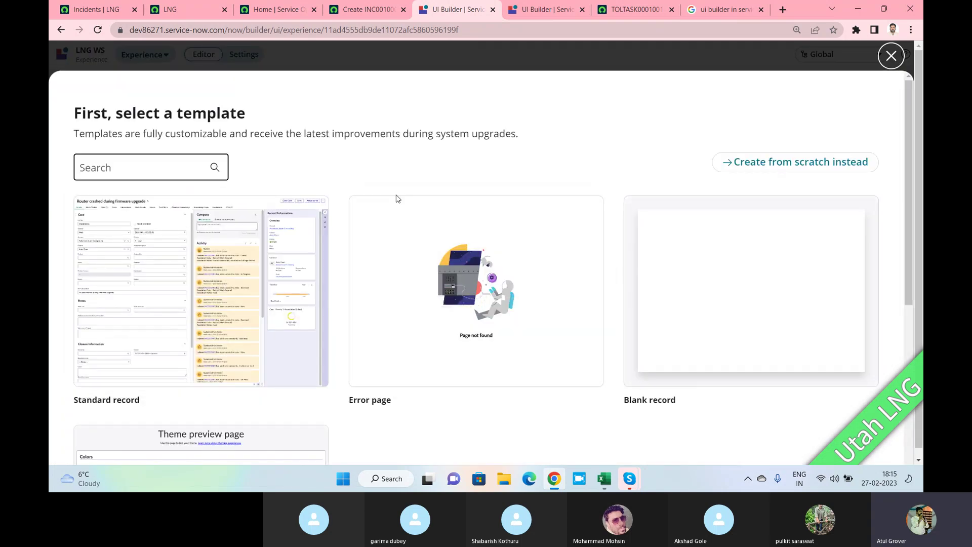
scroll(398, 196, "down", 5)
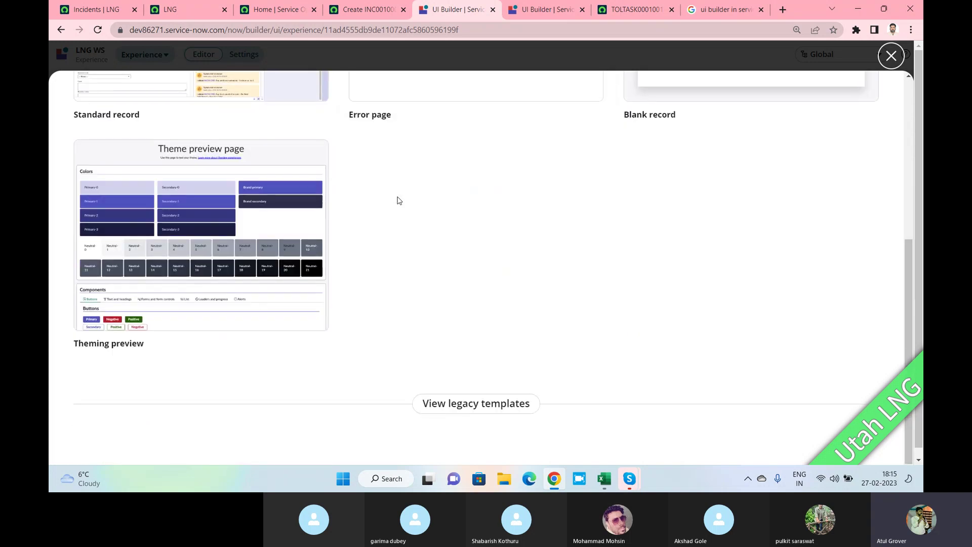
scroll(579, 217, "up", 6)
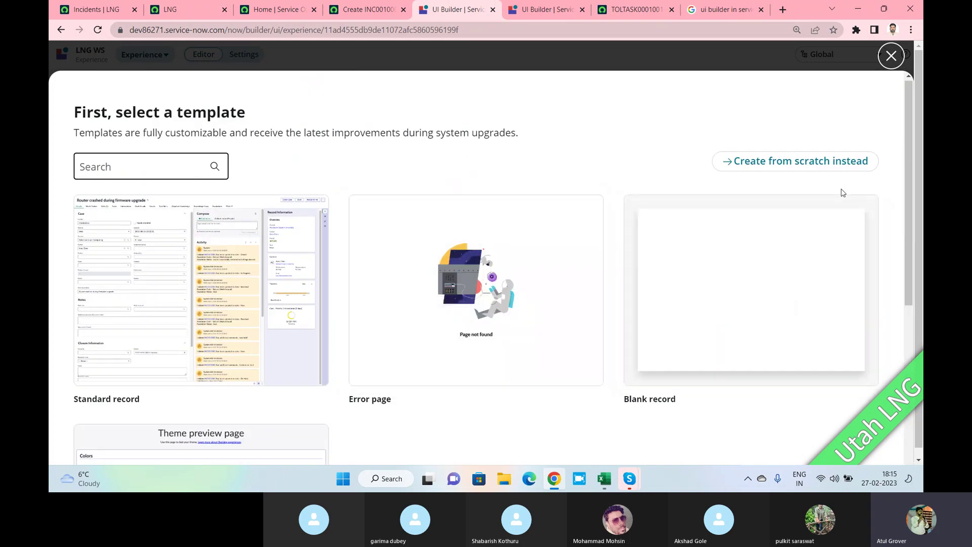
left_click(797, 161)
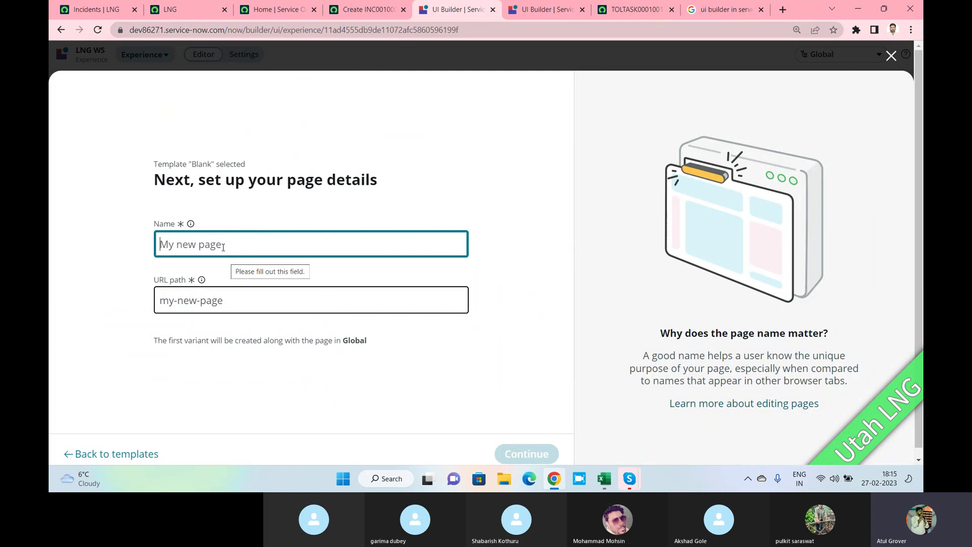
type("Wort")
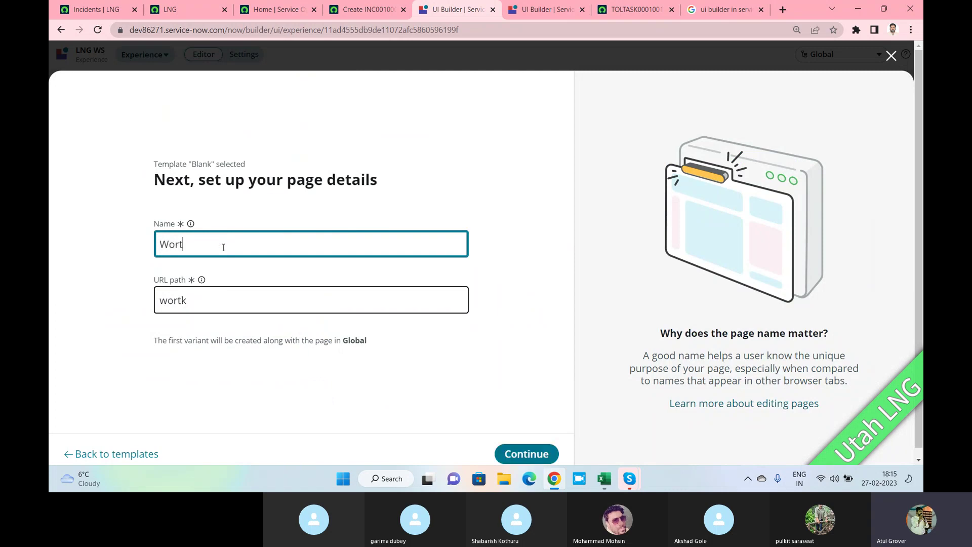
key("BackSpace")
type("rspace")
left_click(529, 449)
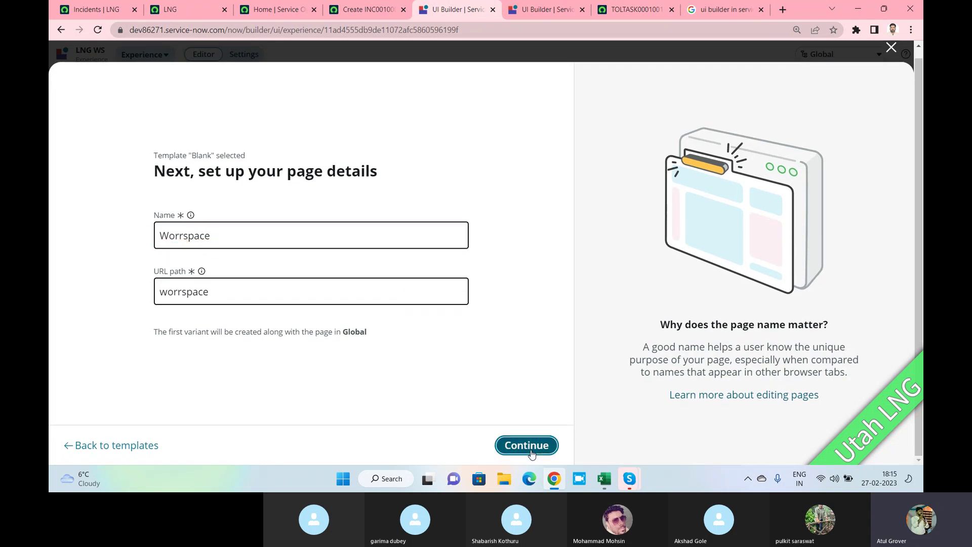
left_click(515, 442)
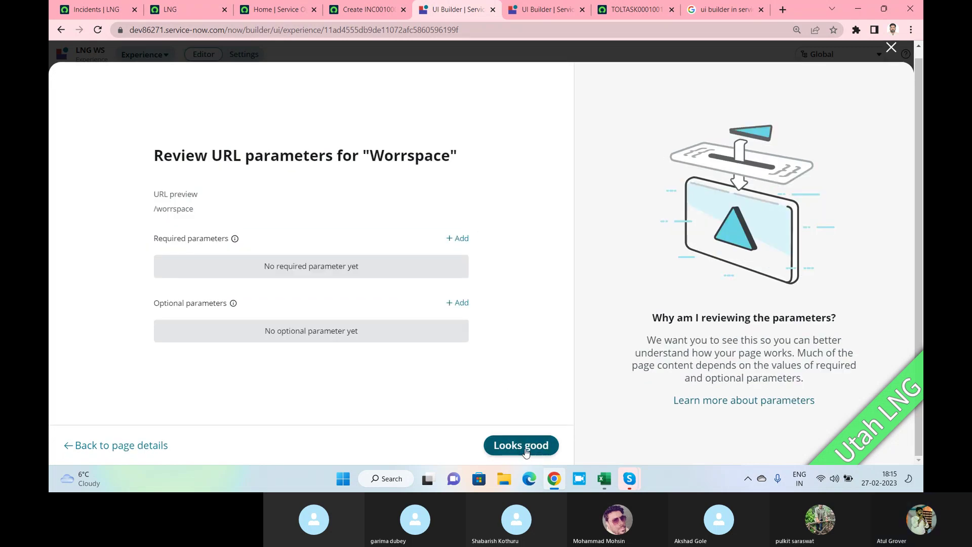
left_click(515, 446)
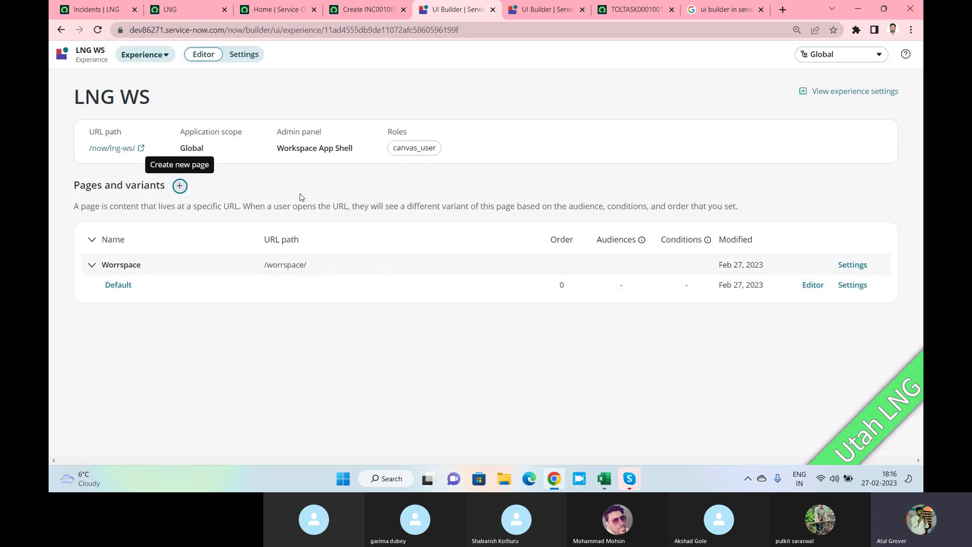
left_click(119, 289)
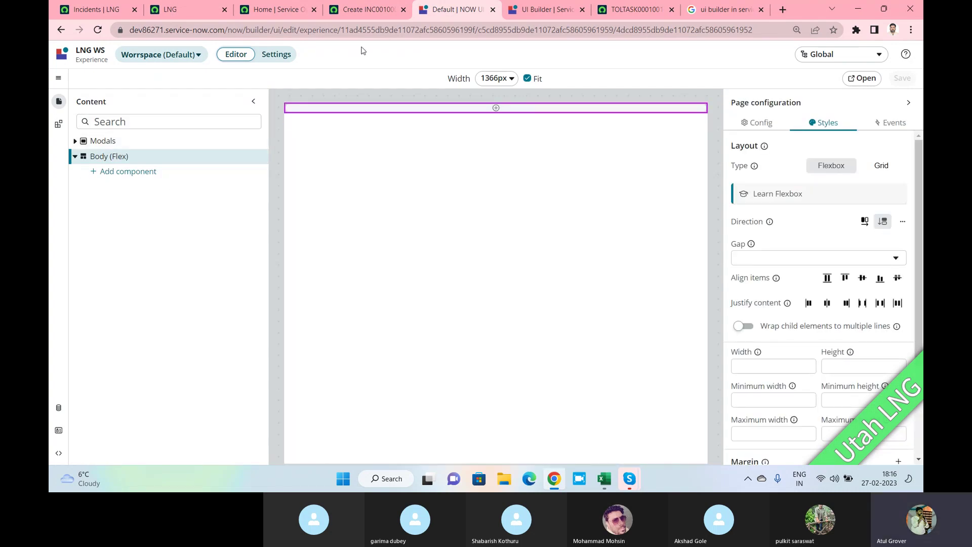
Glance at the Service Operations Workspace home page for reference and return to the Worrspace page editor.
left_click(362, 13)
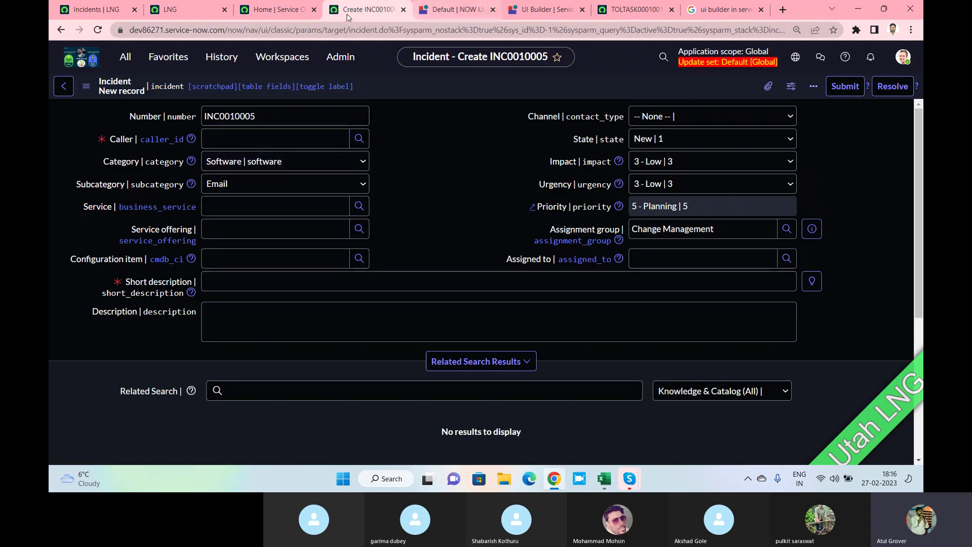
left_click(293, 9)
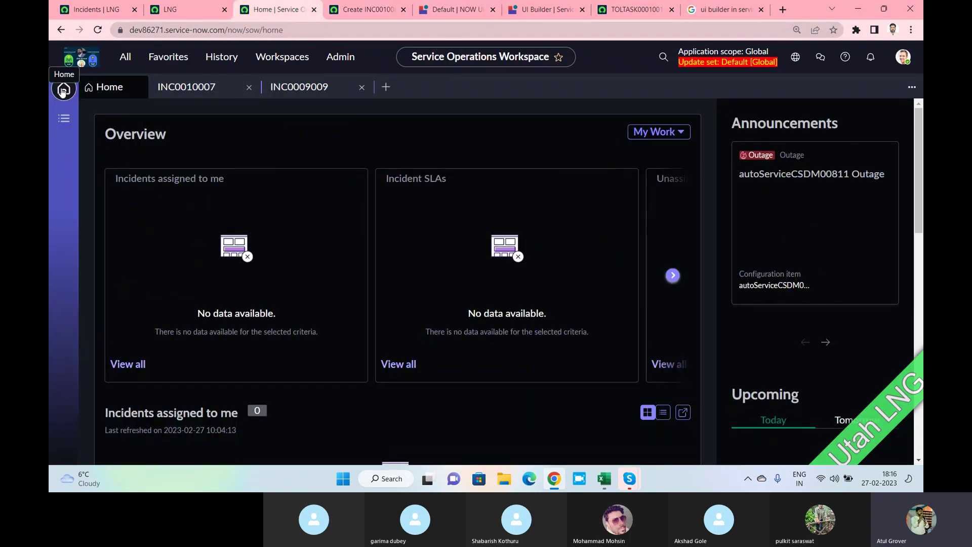
left_click(439, 12)
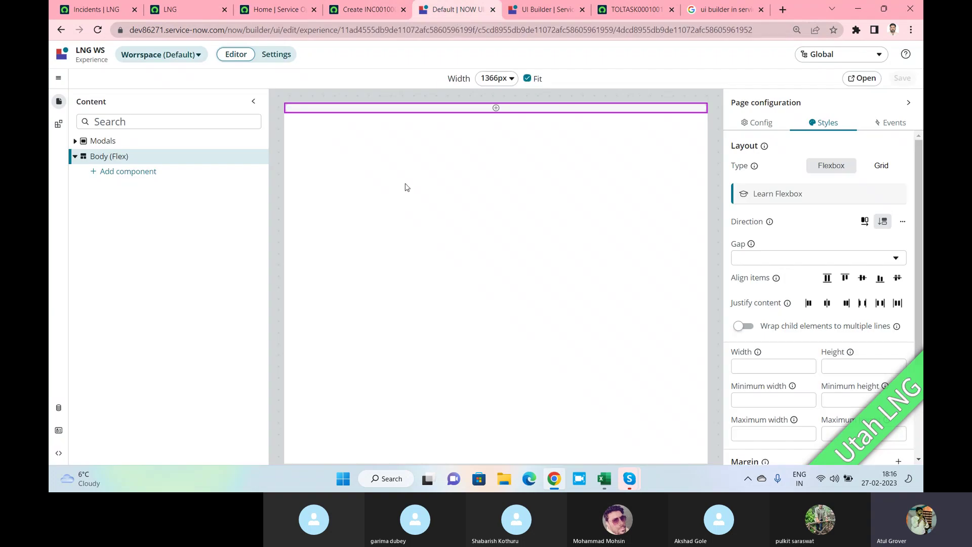
Add a List component to the page body and set its table to Incident.
left_click(135, 173)
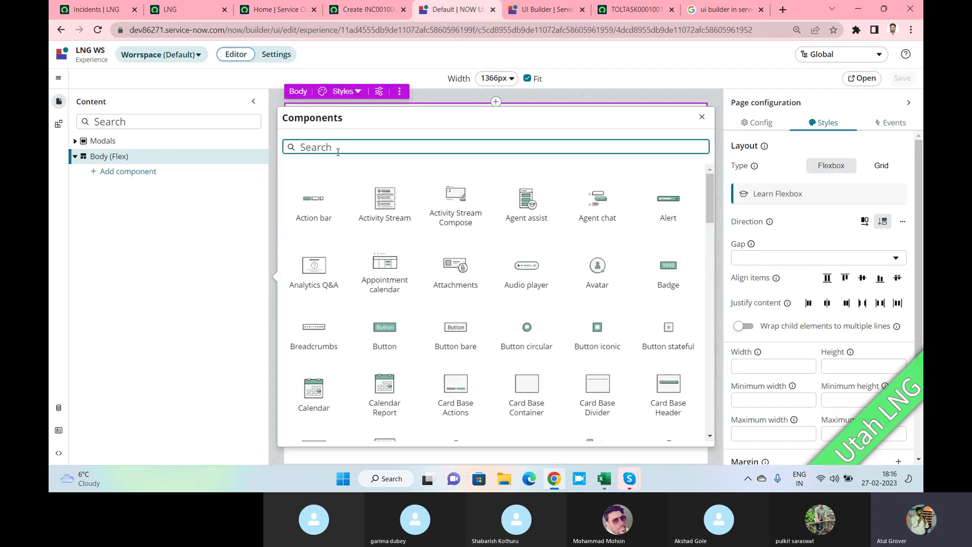
type("lis")
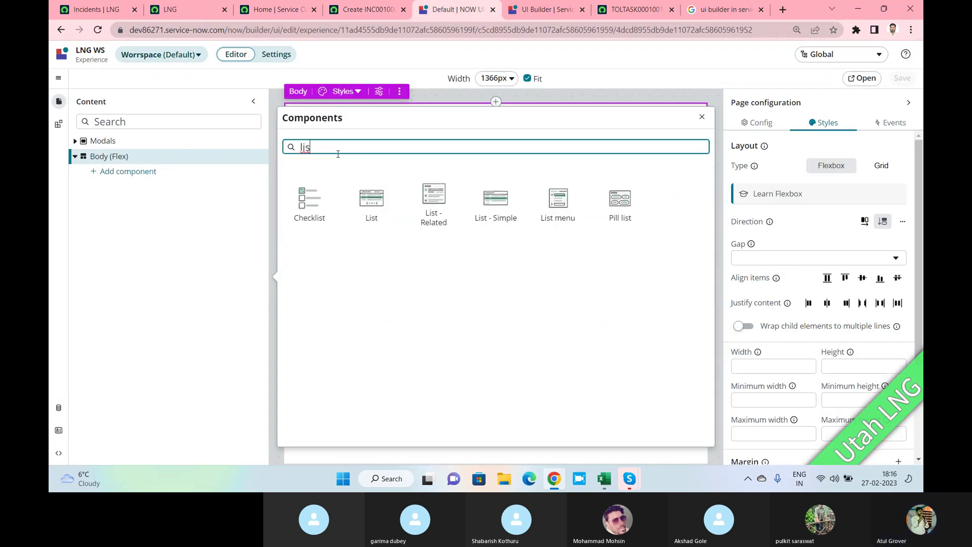
left_click(372, 199)
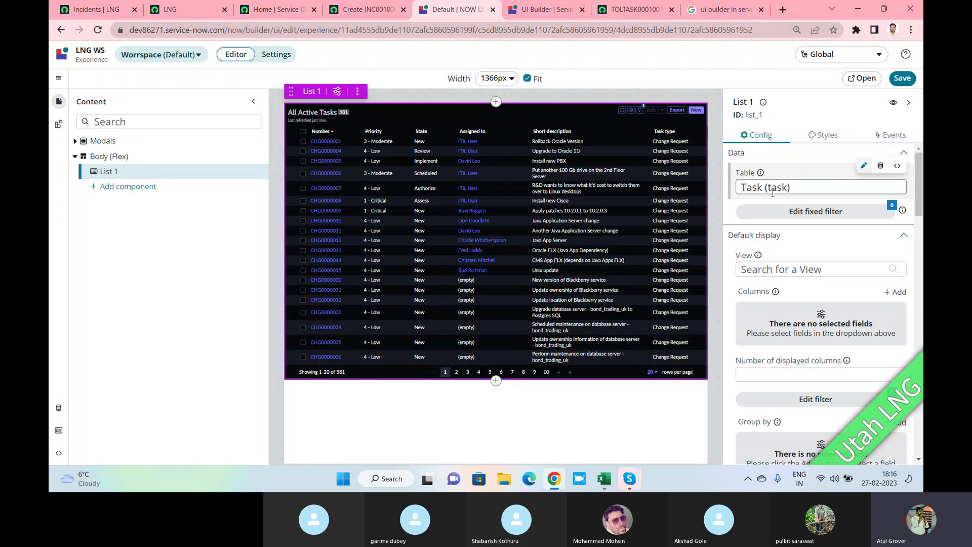
left_click_drag(799, 190, 731, 194)
type("Incide")
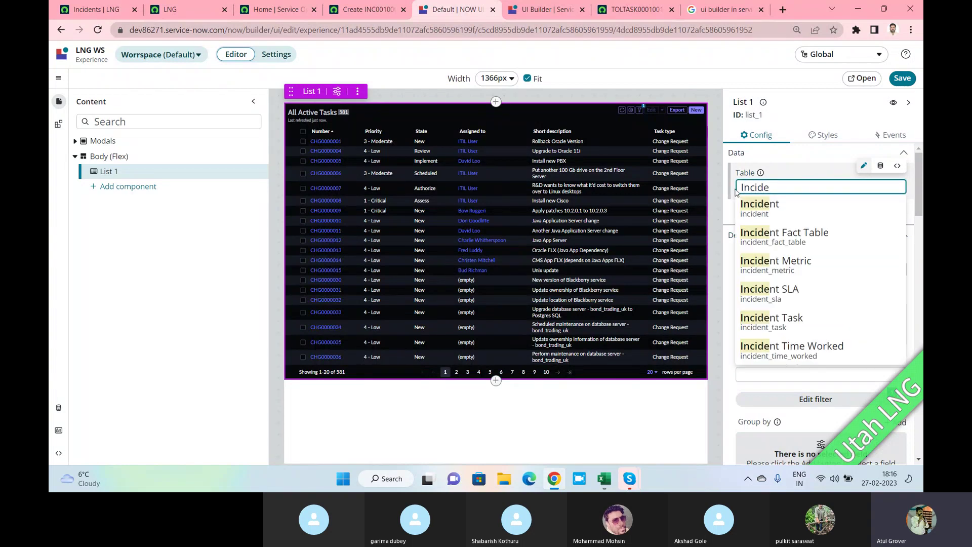
left_click(764, 208)
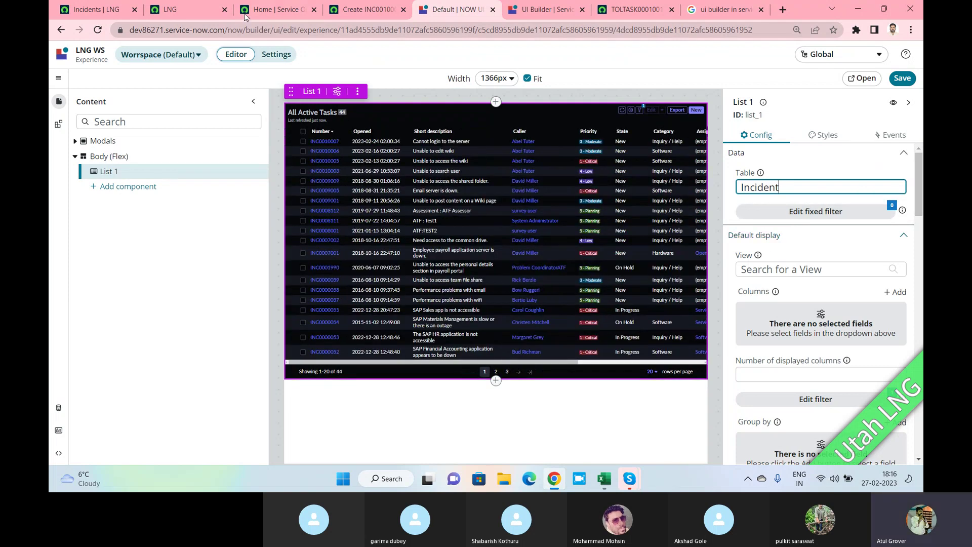
Switch to the Service Operations Workspace and open its workspace configuration record.
left_click(351, 12)
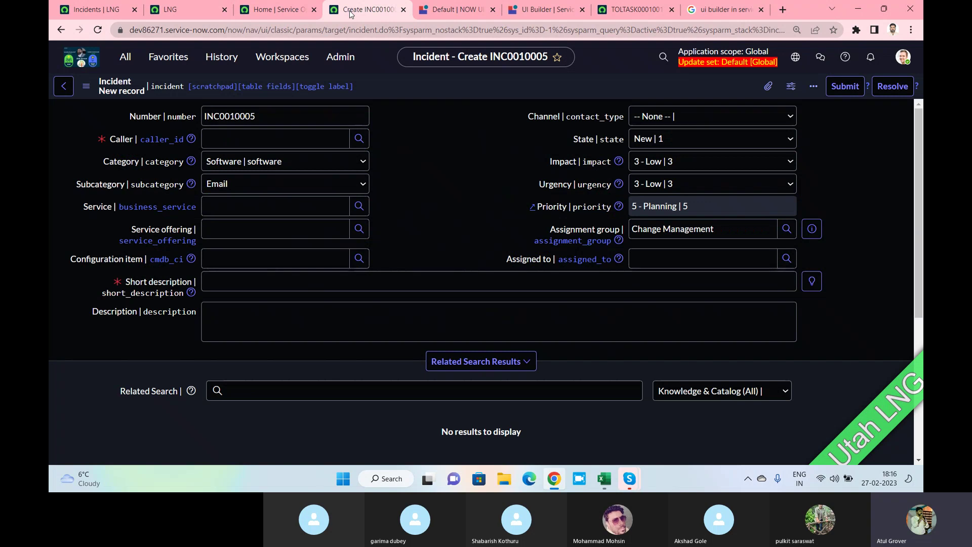
left_click(269, 14)
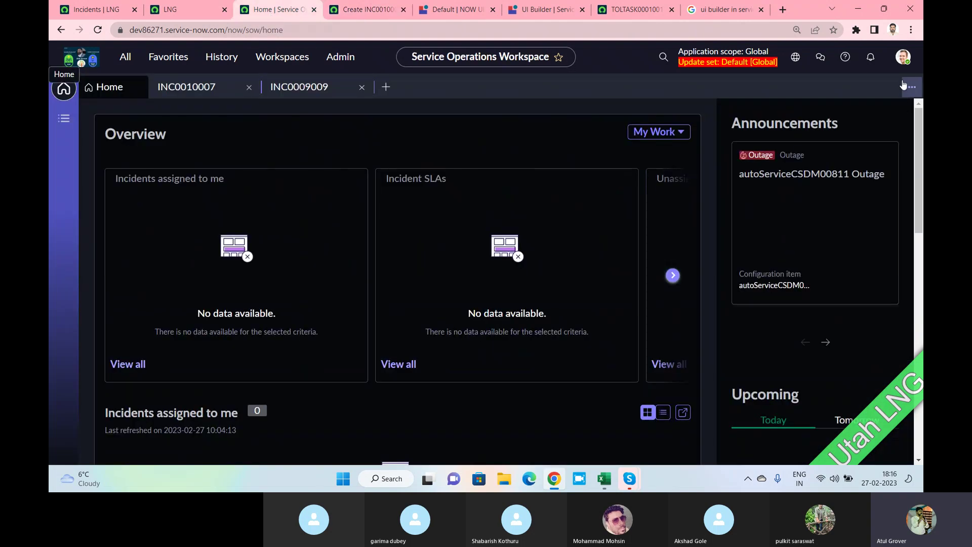
left_click(902, 58)
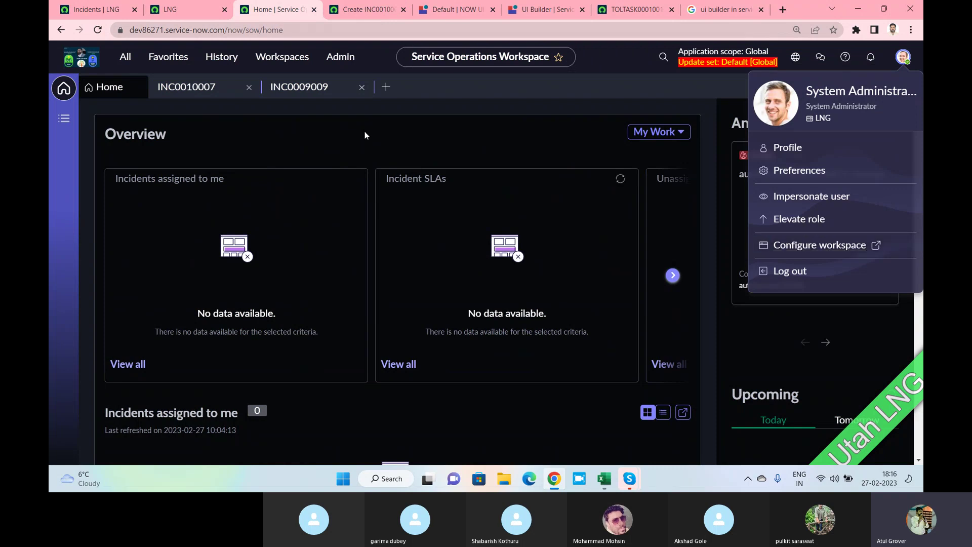
left_click(805, 247)
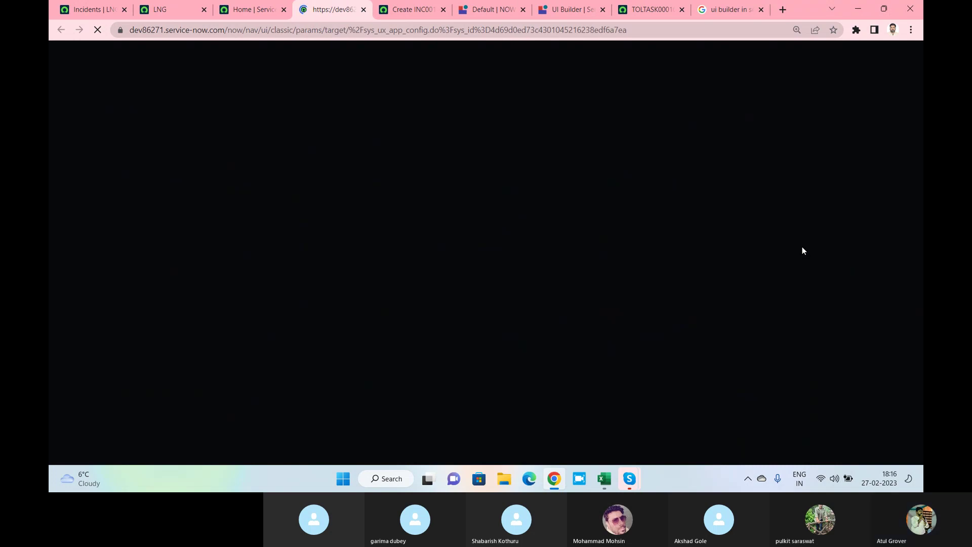
Search all modules for "workspace" on the LNG page and open the Configurable Workspace Guided Setup.
left_click(160, 10)
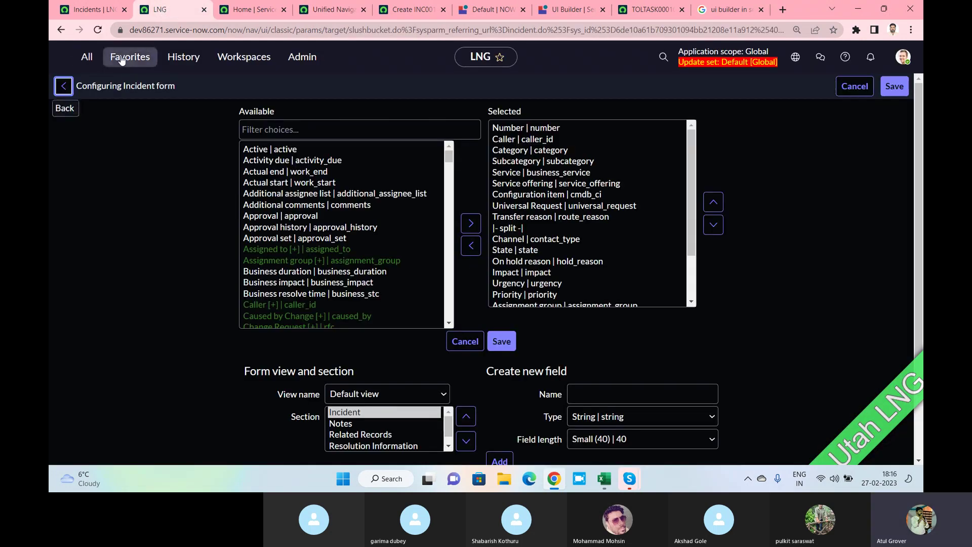
left_click(86, 57)
type("workspace")
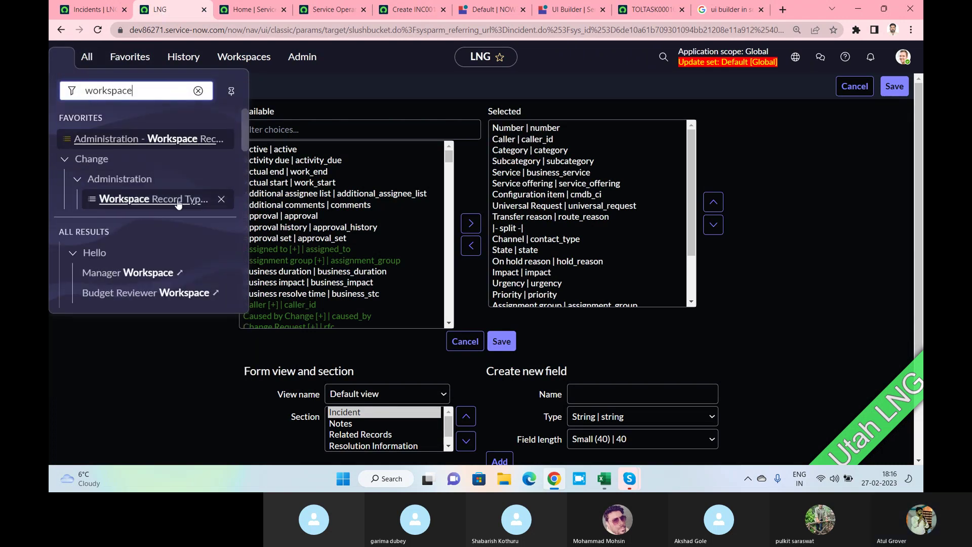
scroll(134, 221, "down", 1)
scroll(153, 196, "down", 3)
scroll(135, 196, "up", 1)
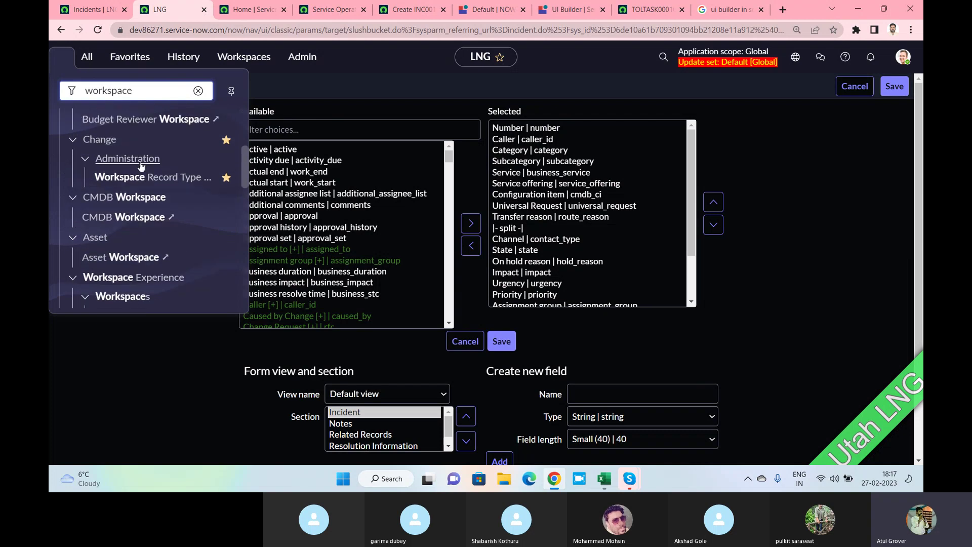
scroll(127, 177, "down", 2)
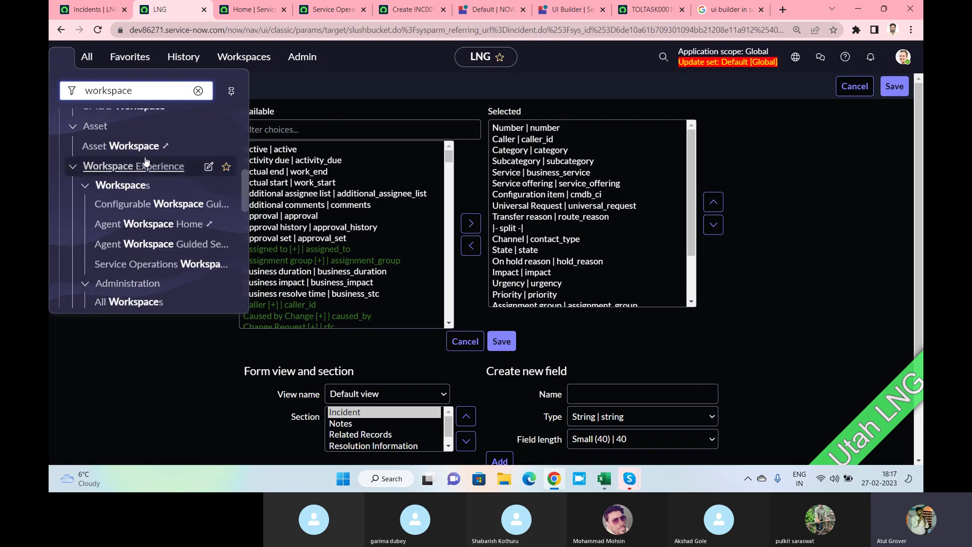
left_click(156, 206)
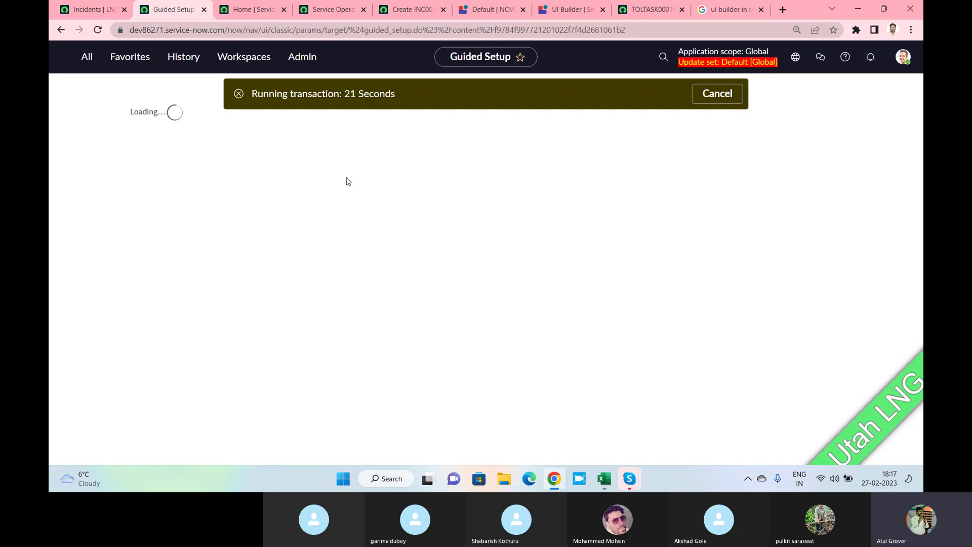
Return to the Worrspace page editor and add a Textarea component to the body below the incident list.
left_click(479, 15)
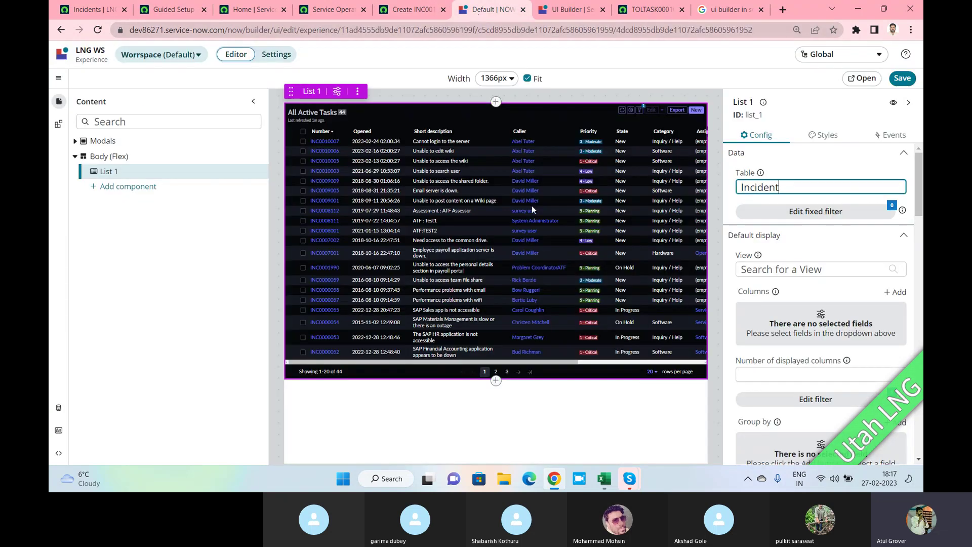
left_click(890, 134)
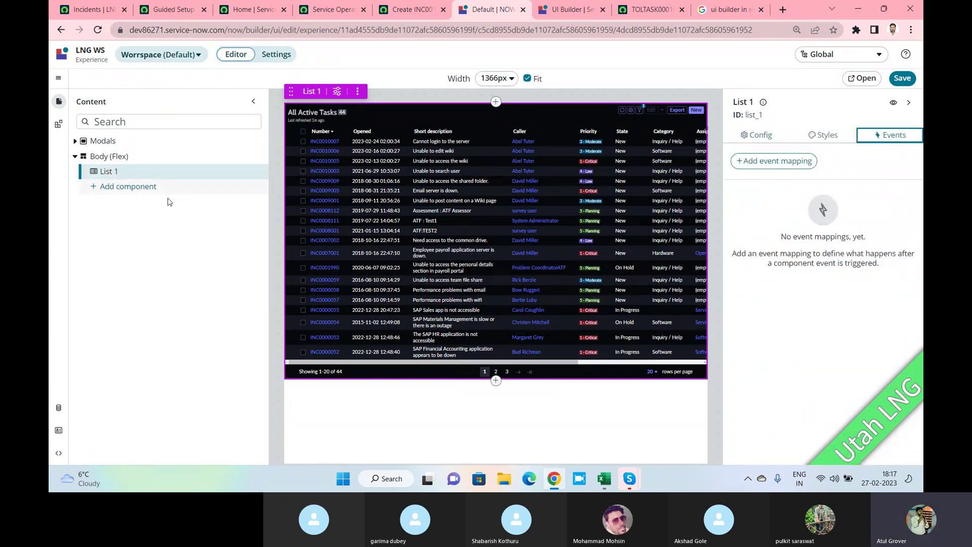
left_click(96, 187)
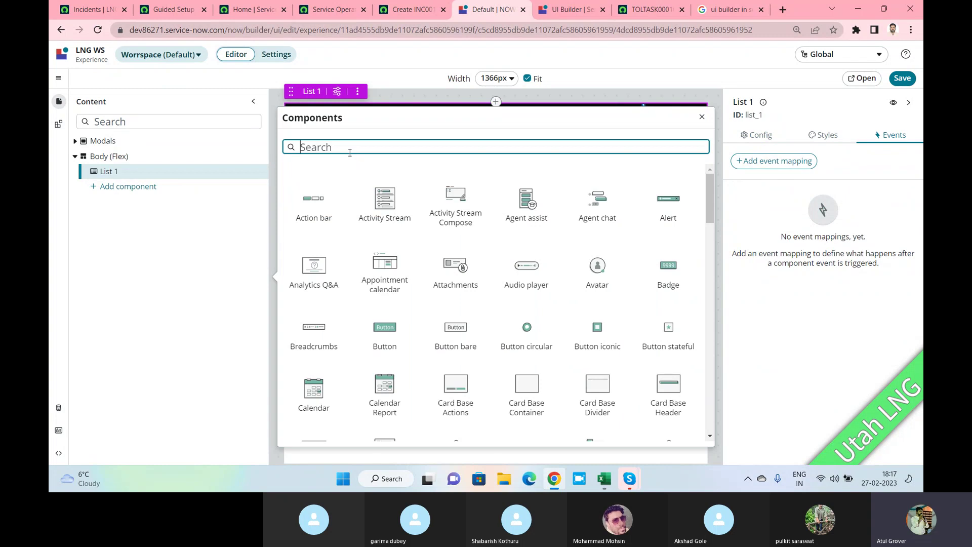
type("text")
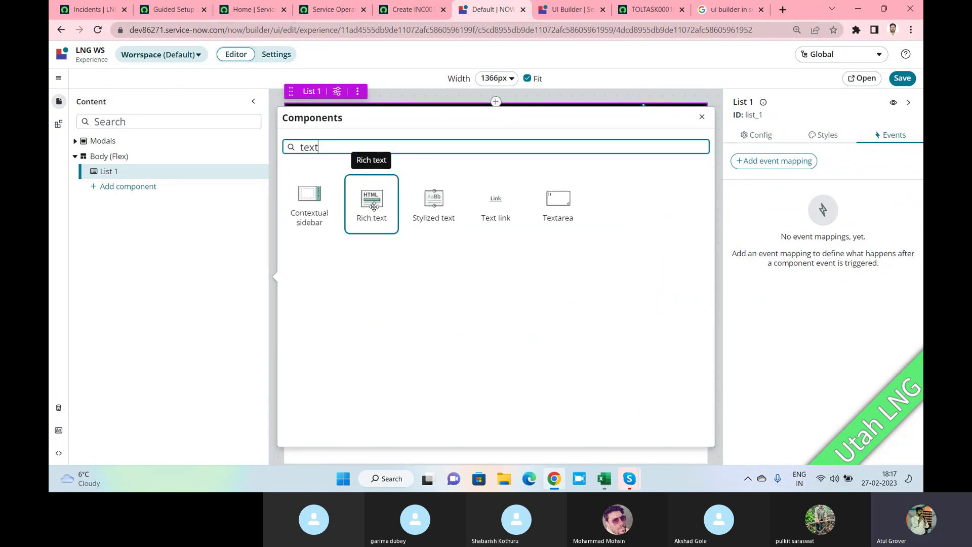
left_click(544, 206)
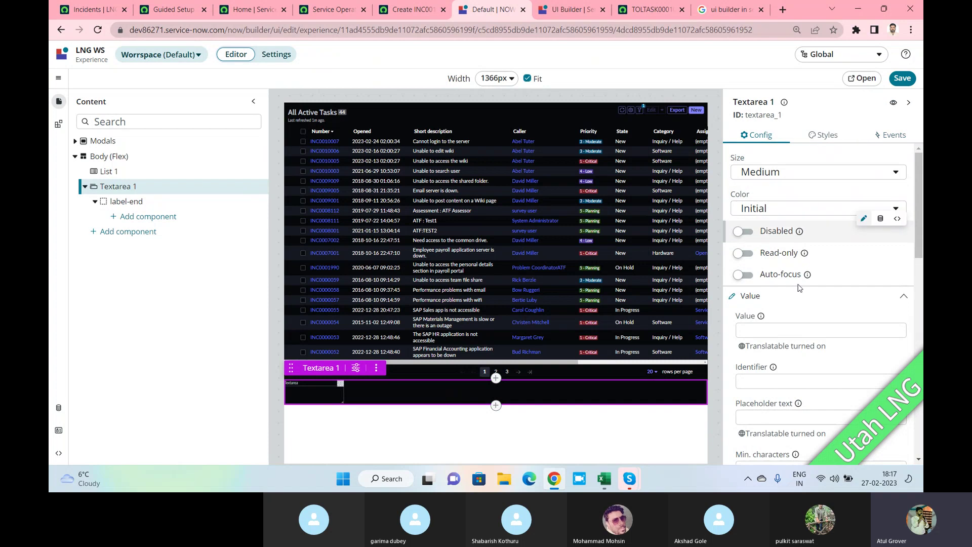
Switch the Textarea's Disabled and Read-only options on and back off, and toggle its Auto-focus option.
scroll(783, 288, "down", 1)
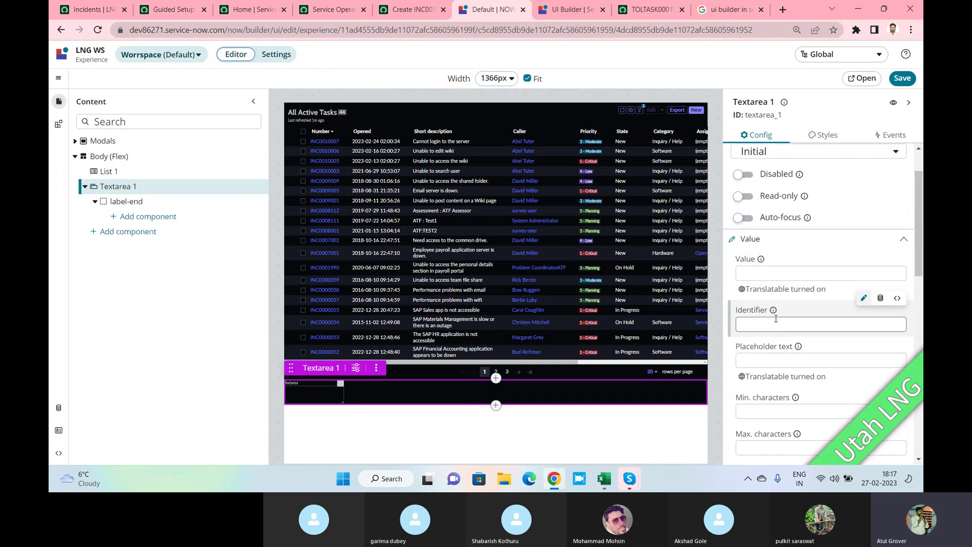
left_click(748, 176)
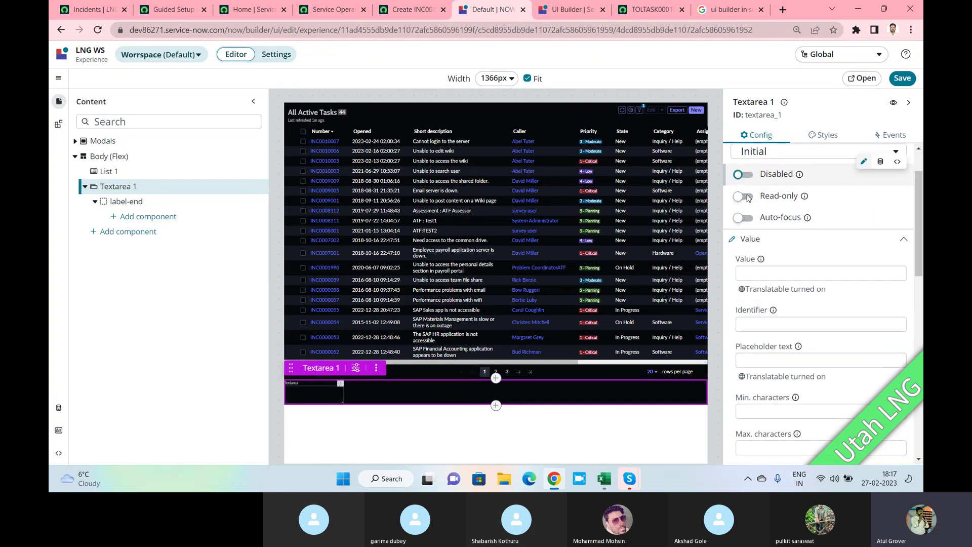
left_click(744, 175)
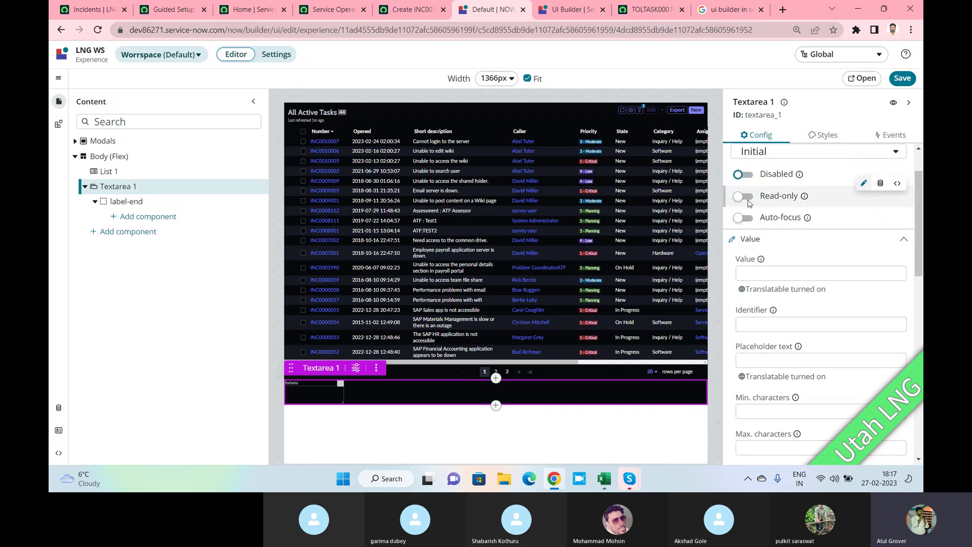
left_click(744, 197)
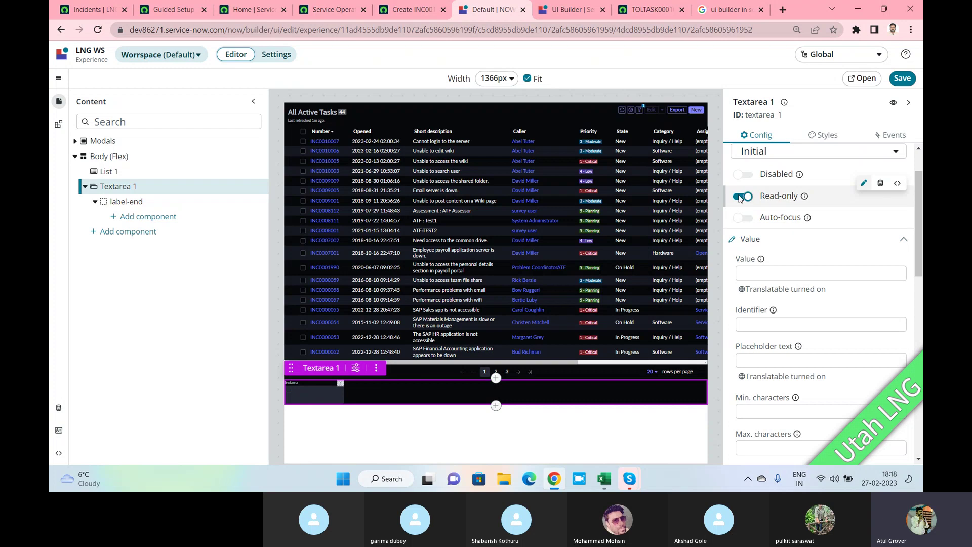
left_click(743, 196)
left_click(743, 218)
Look through the Textarea's style settings and its CSS code view.
left_click(816, 138)
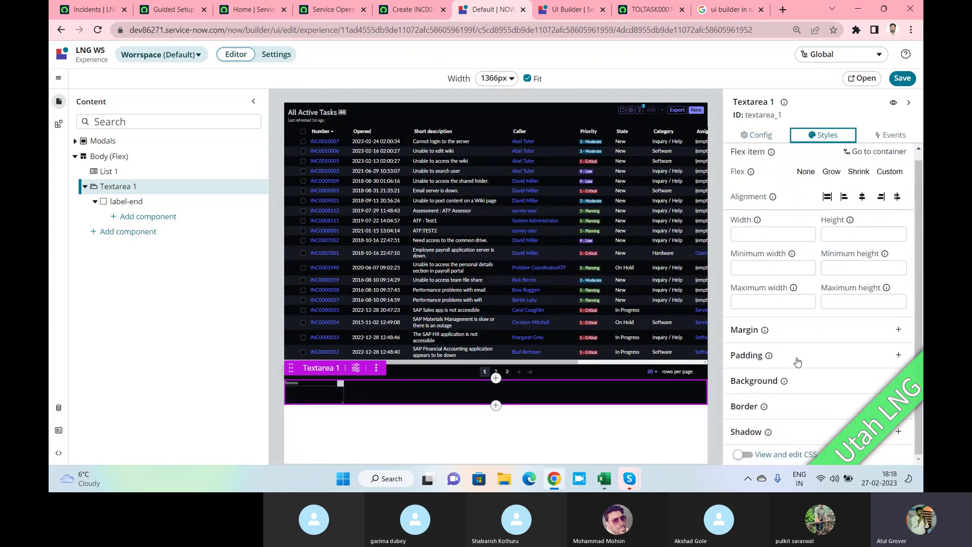
left_click(750, 454)
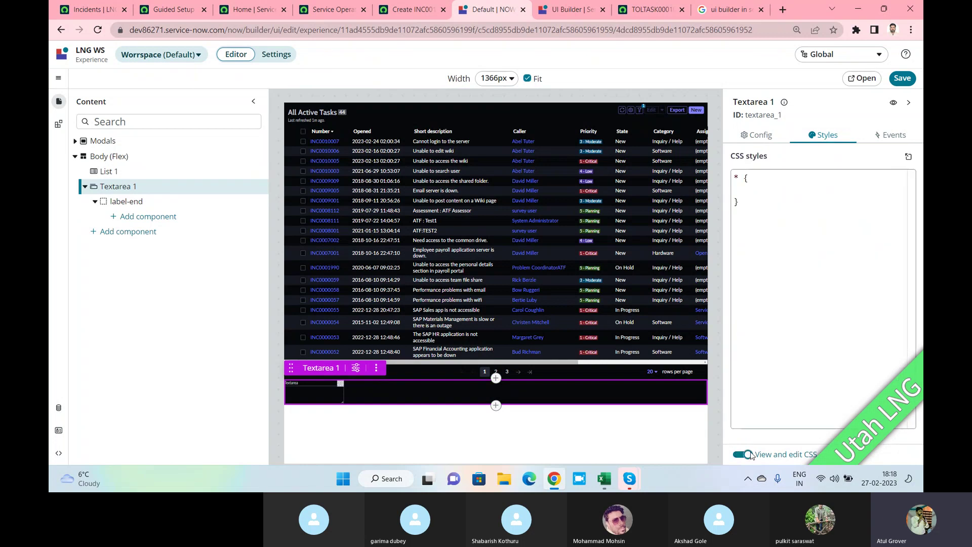
left_click(744, 455)
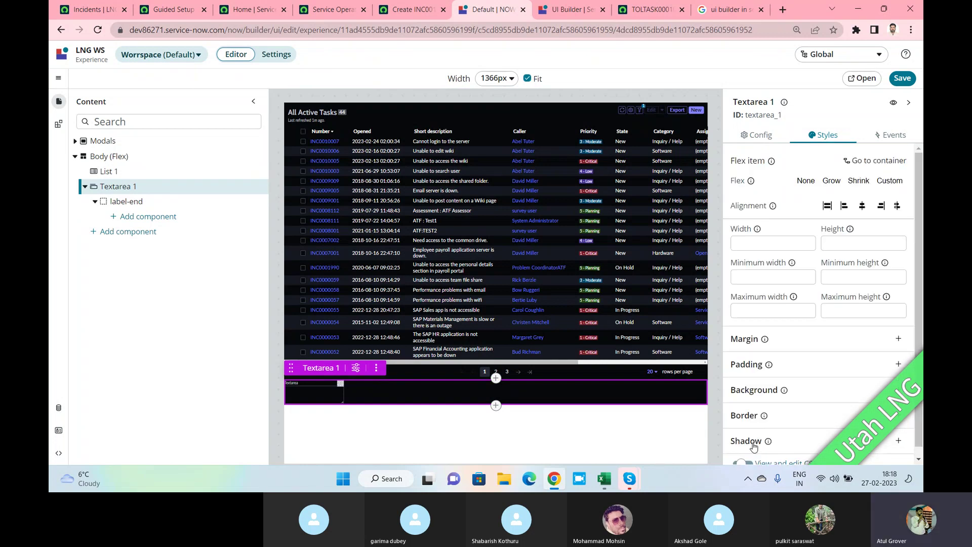
Add a Textarea value set event mapping to the Textarea, look at the Link to destination handler and cancel adding it.
left_click(892, 136)
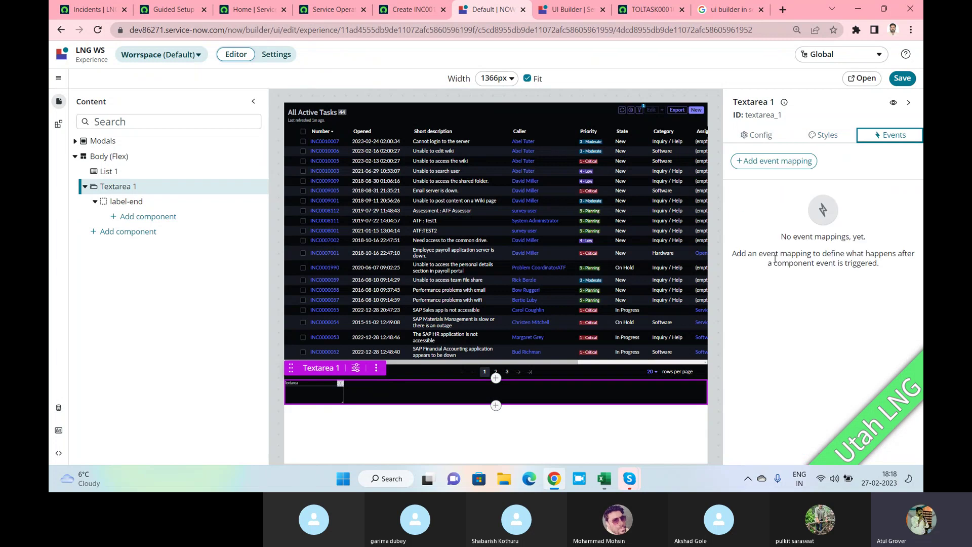
left_click(780, 162)
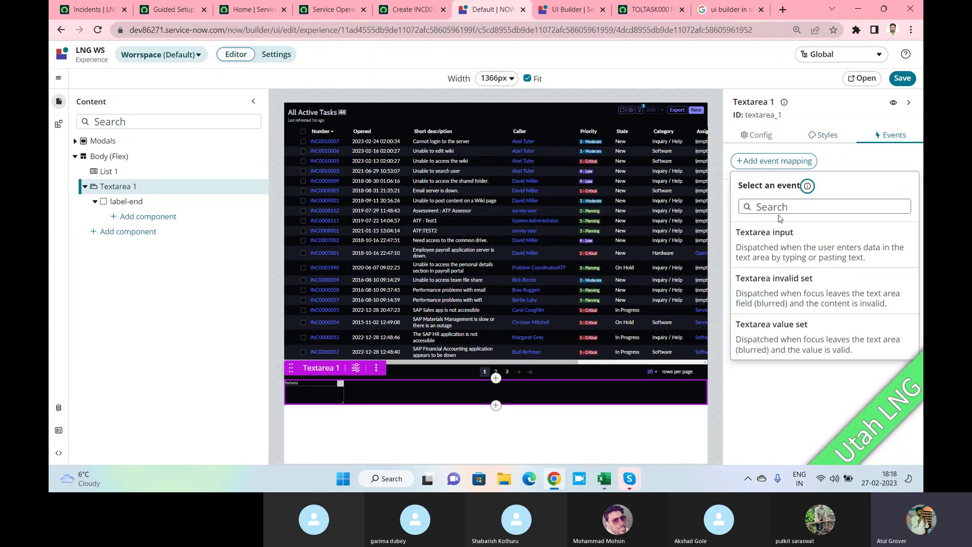
left_click(803, 335)
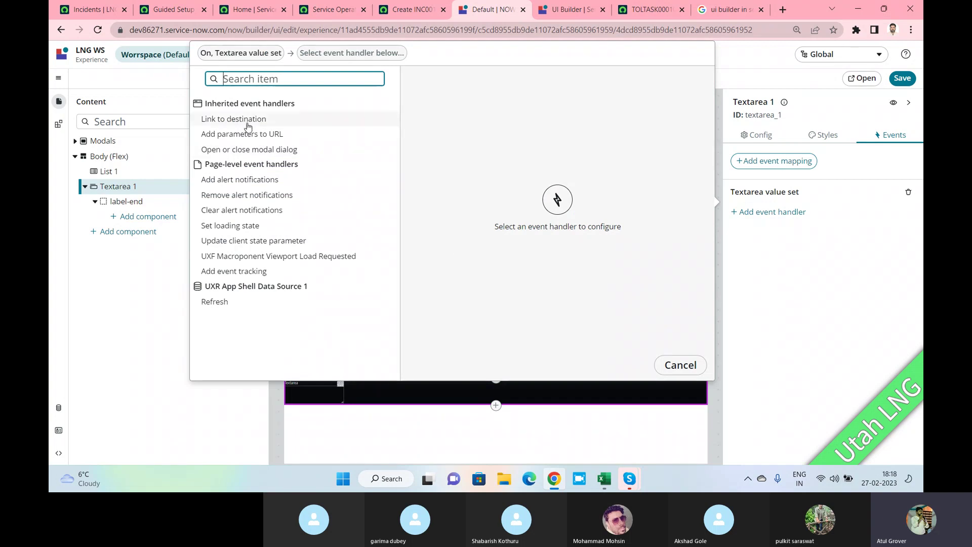
left_click(248, 125)
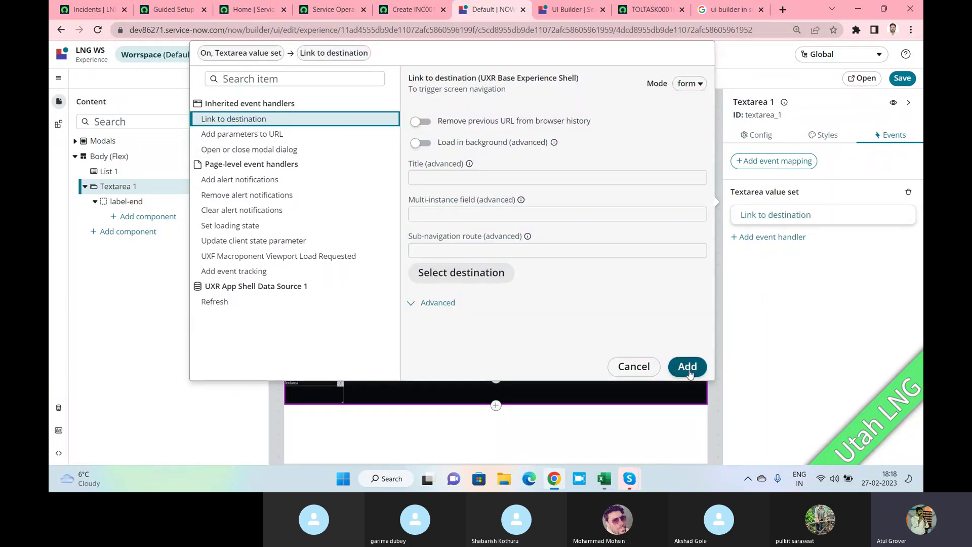
left_click(634, 363)
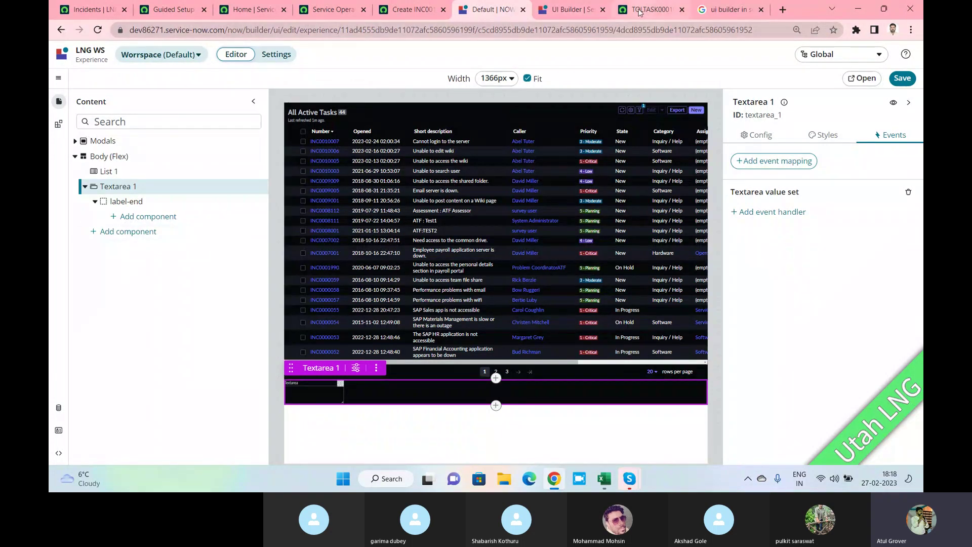
Read the introduction of the Configurable Workspace Guided Setup and start it to view its task categories.
left_click(174, 12)
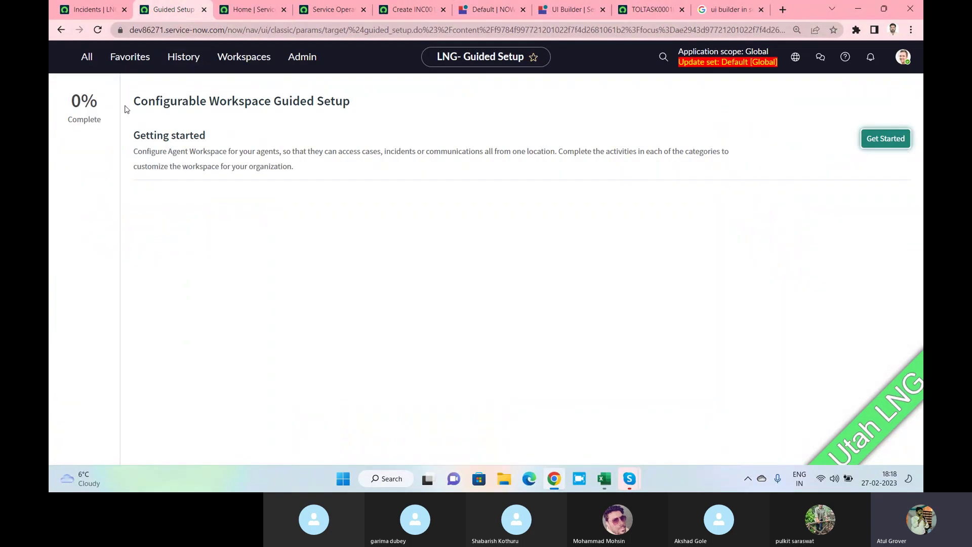
left_click_drag(133, 100, 357, 97)
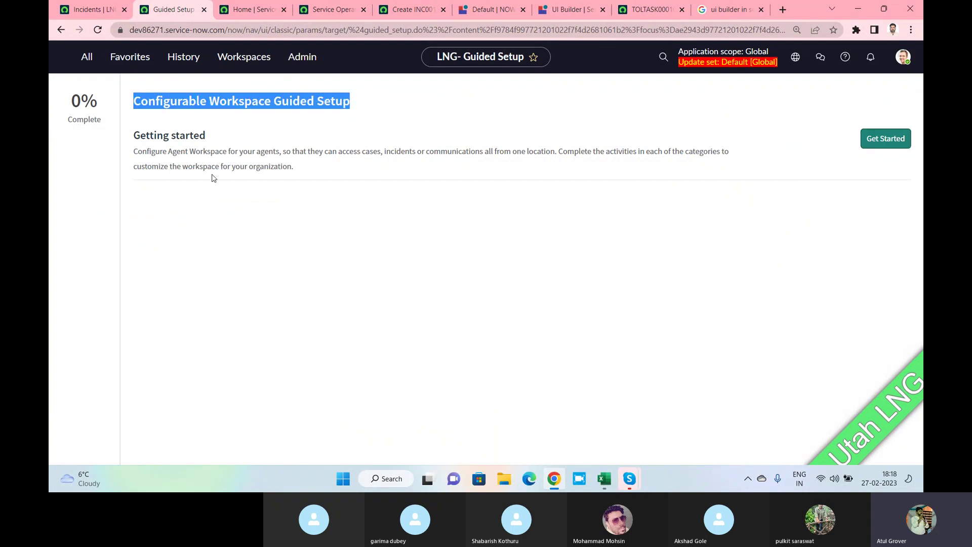
left_click_drag(196, 152, 440, 152)
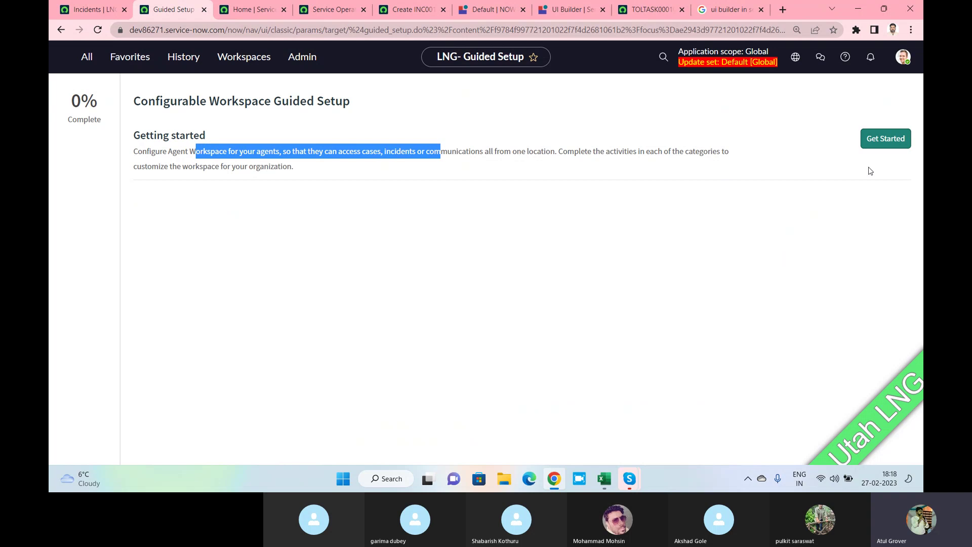
left_click(869, 140)
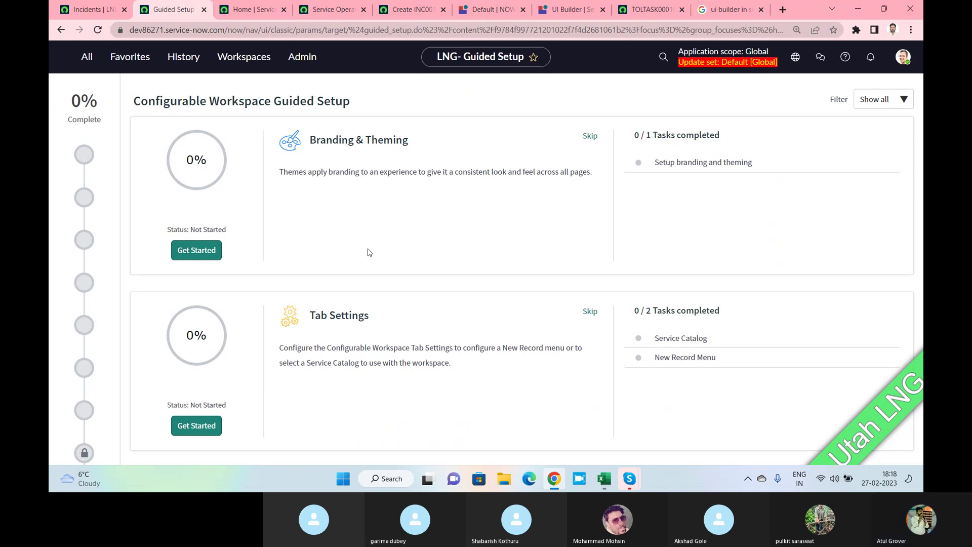
Open the All Workspaces administration list from the workspace module results.
left_click(88, 58)
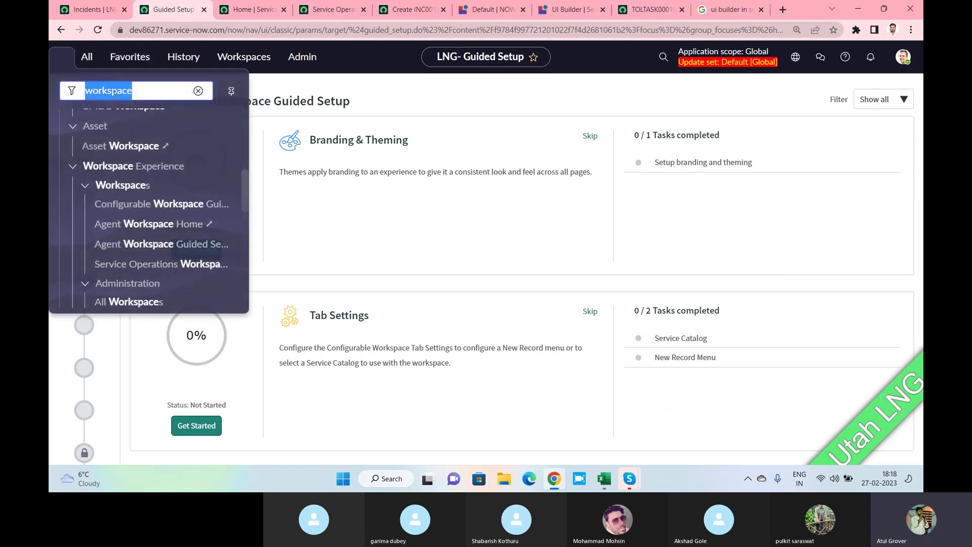
scroll(124, 203, "down", 2)
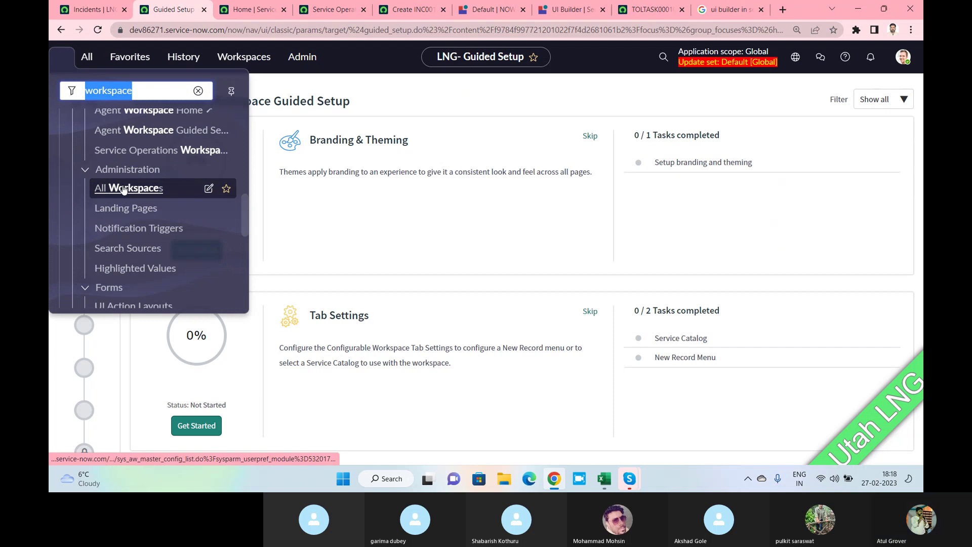
left_click(123, 189)
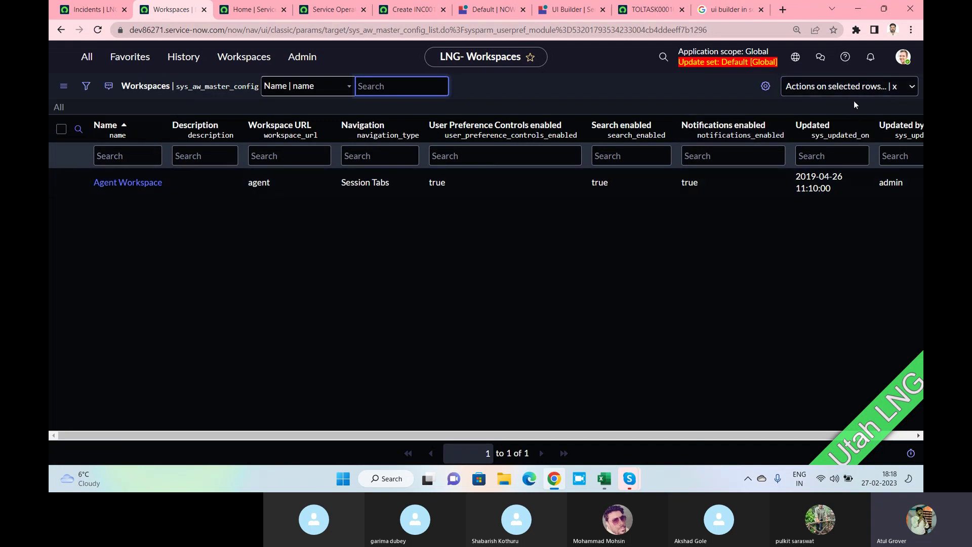
Save the Worrspace page in its editor, then open the live page and review its list and text area.
left_click(477, 13)
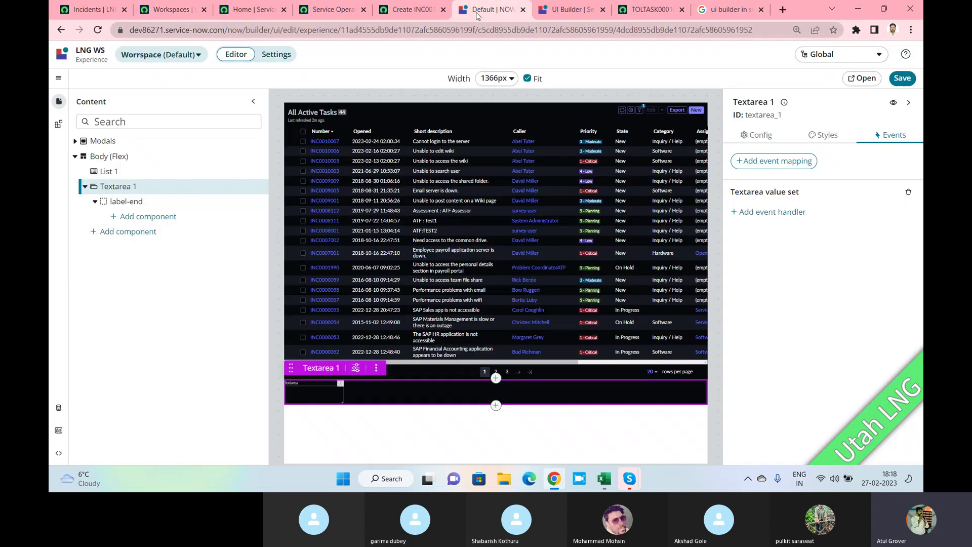
left_click(903, 78)
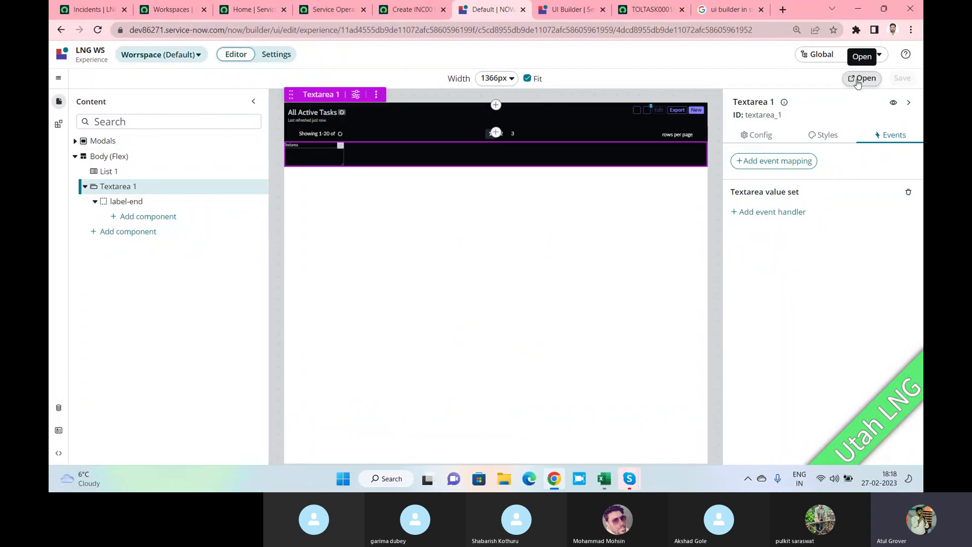
left_click(858, 79)
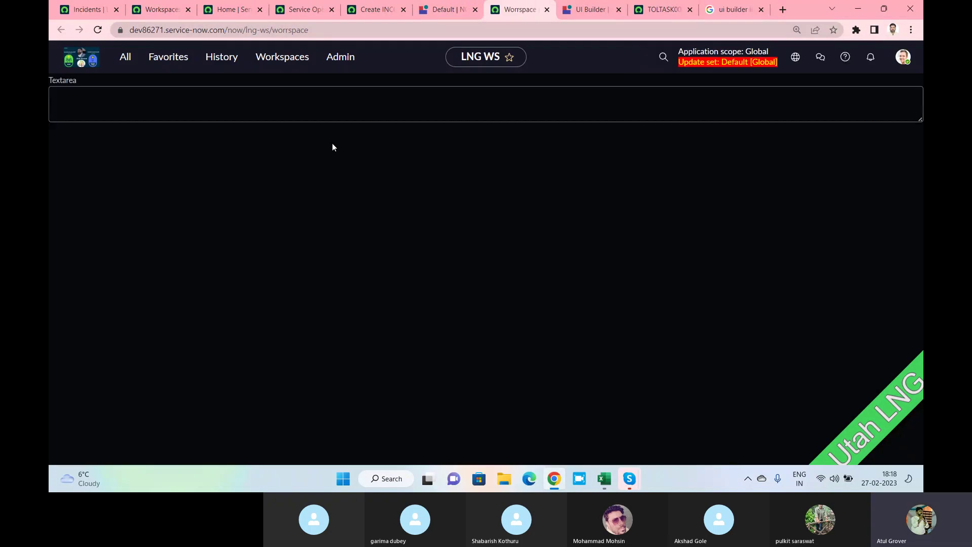
scroll(204, 141, "down", 5)
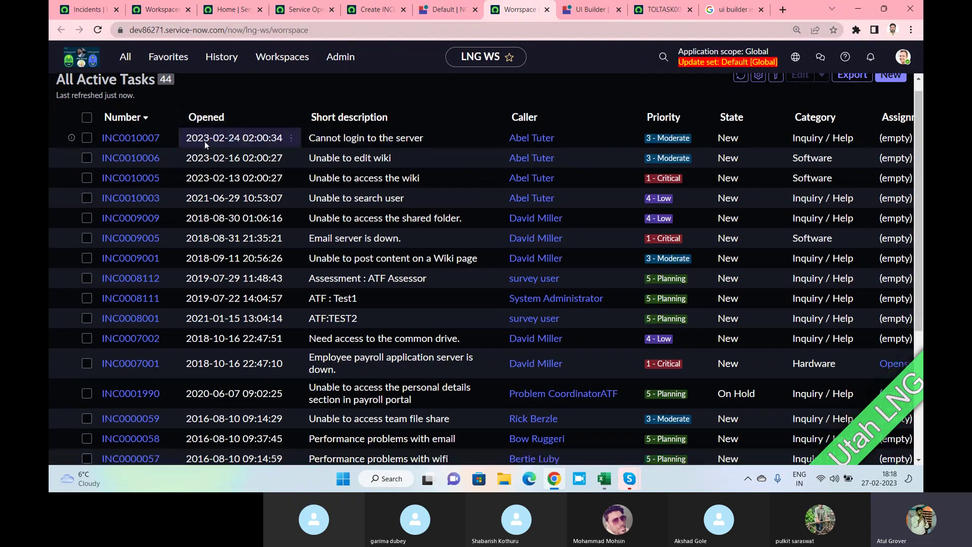
scroll(357, 251, "up", 5)
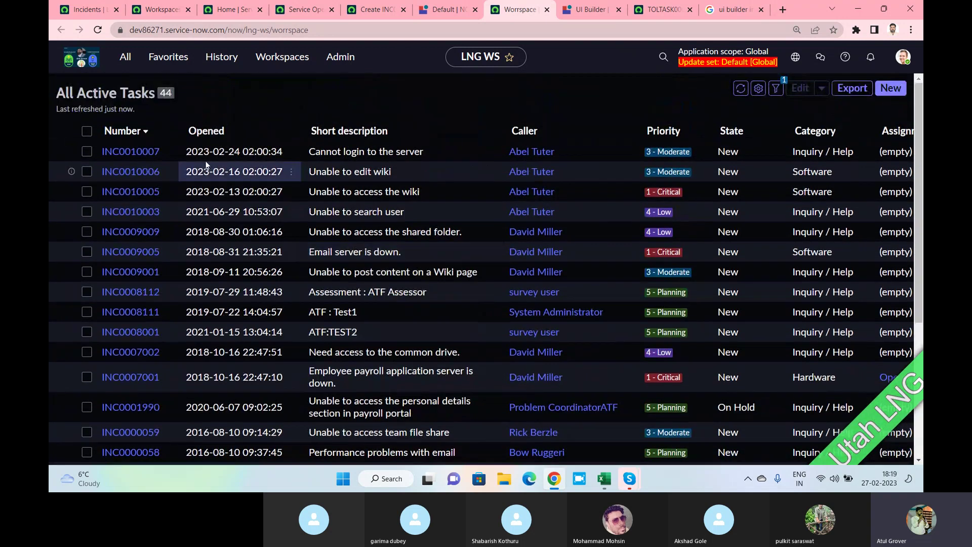
left_click(282, 57)
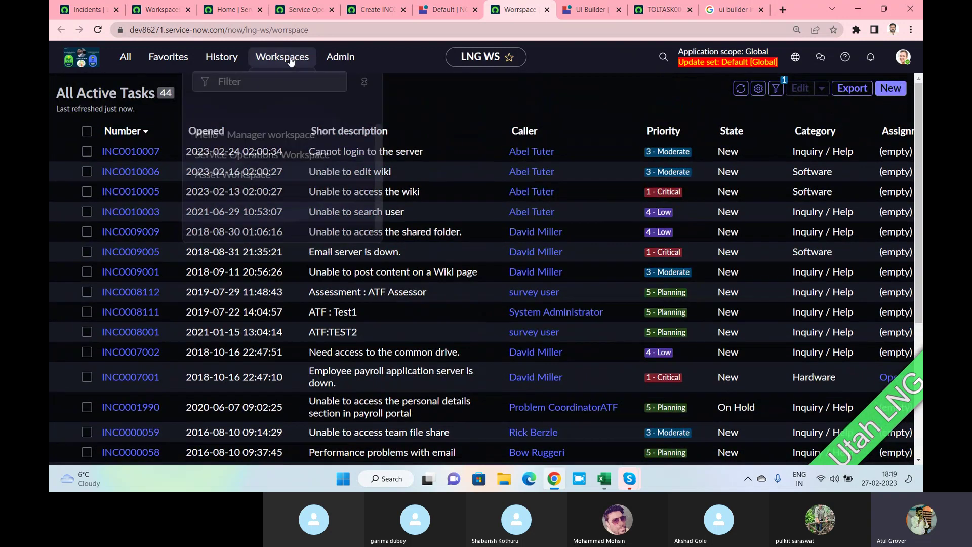
left_click(449, 94)
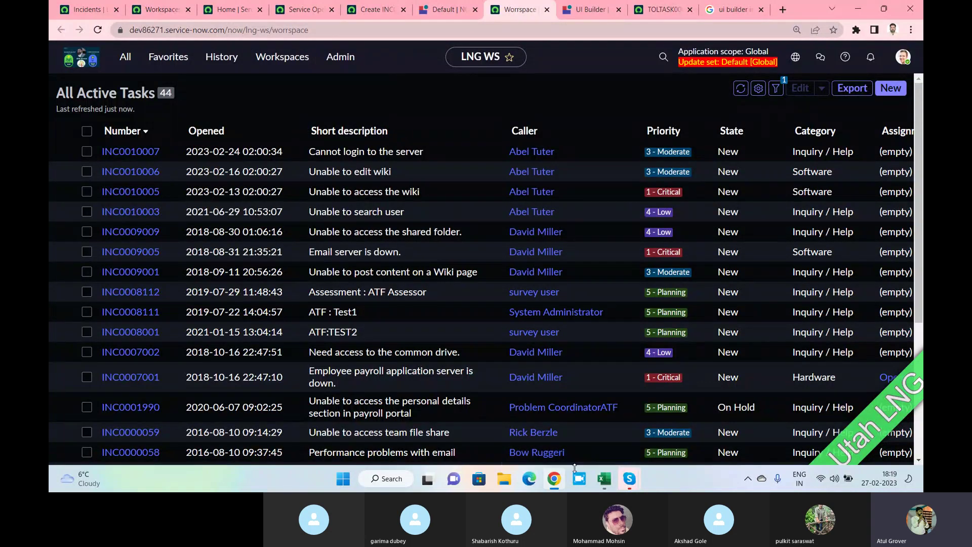
mouse_move(620, 479)
left_click(594, 425)
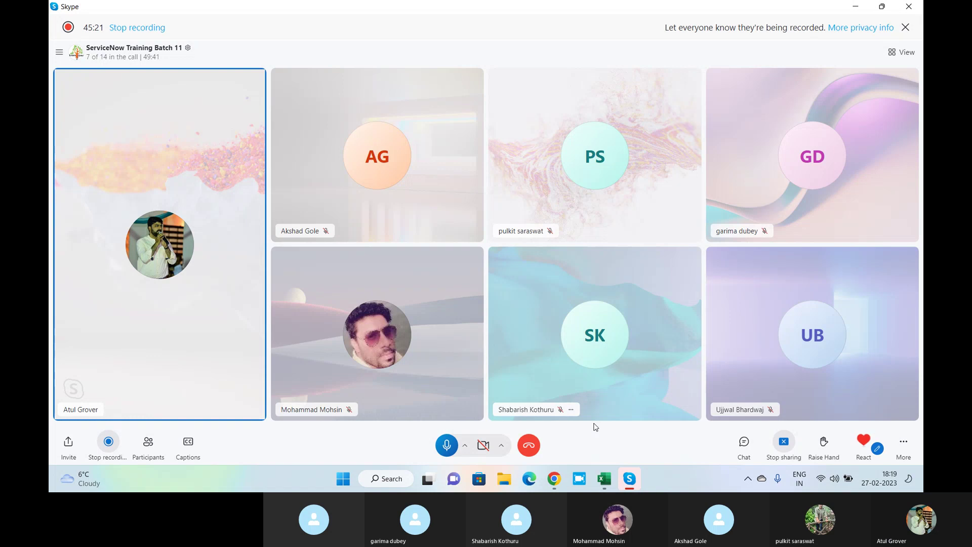
key("alt+Tab")
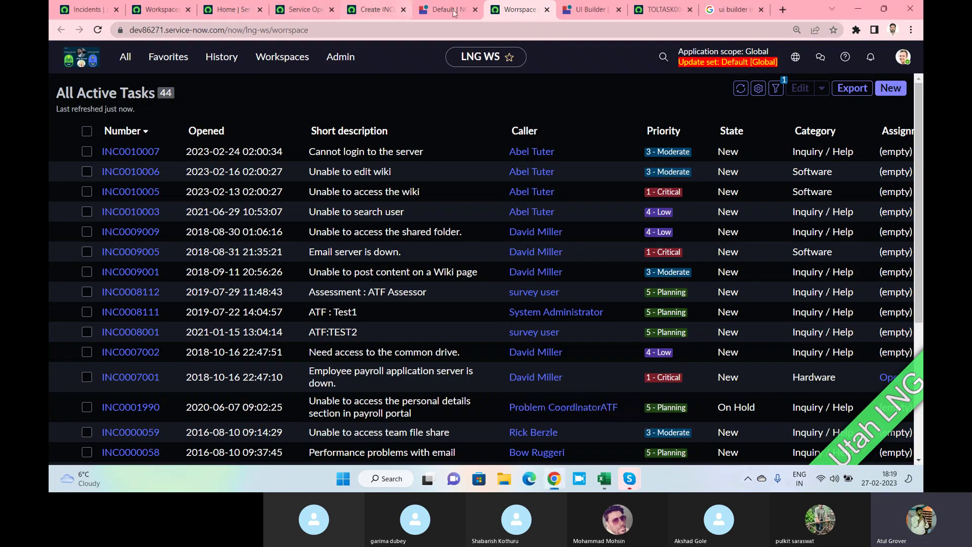
Return to the Service Operations Workspace home and open incident INC0009009 there.
left_click(384, 11)
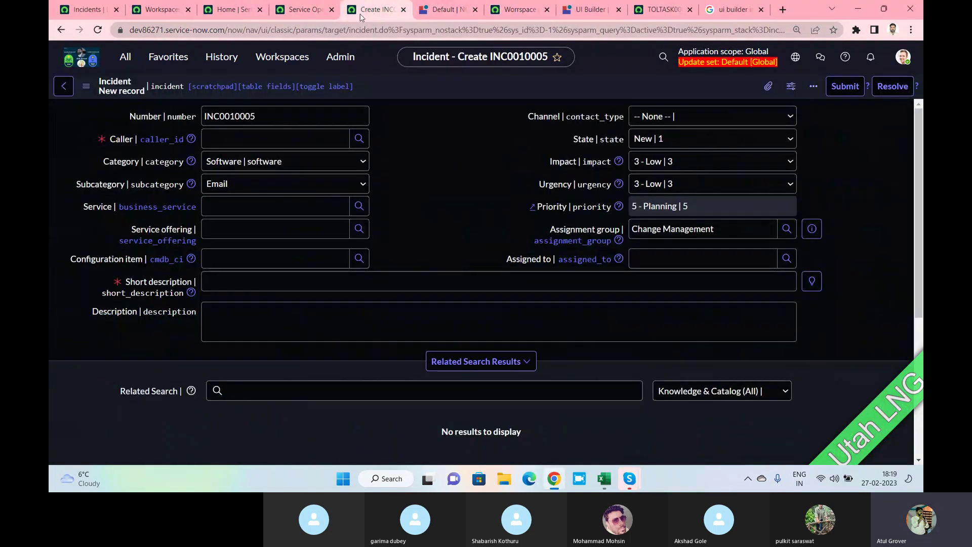
left_click(304, 9)
left_click_drag(229, 30, 634, 43)
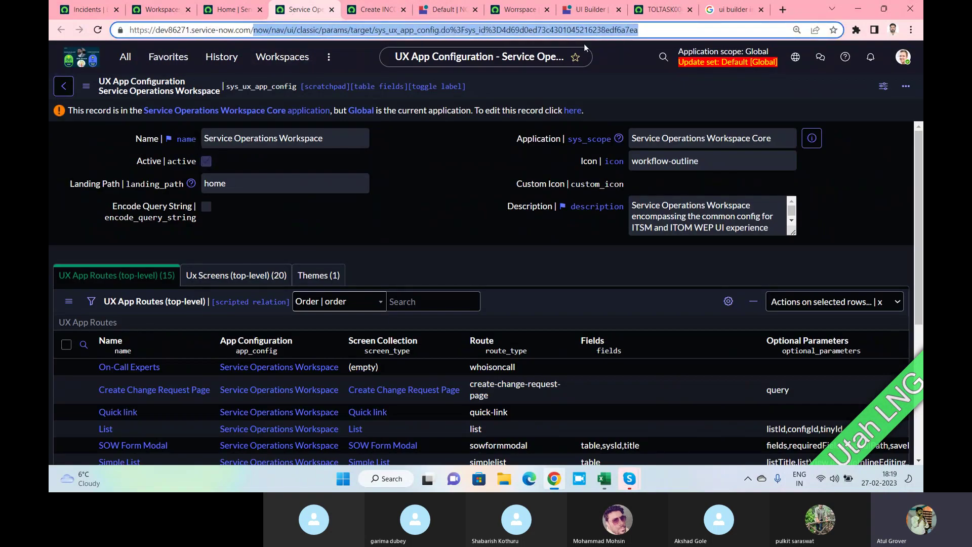
left_click(236, 13)
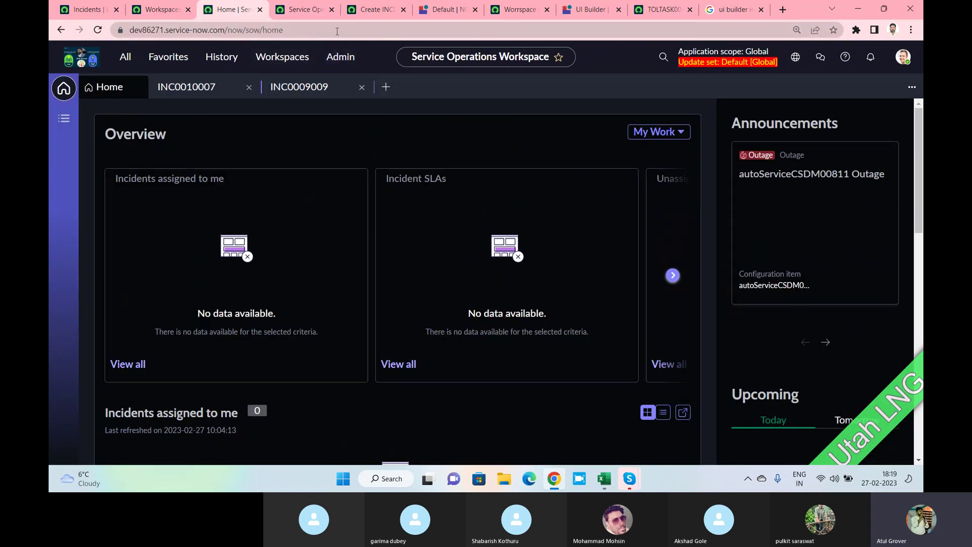
left_click(307, 29)
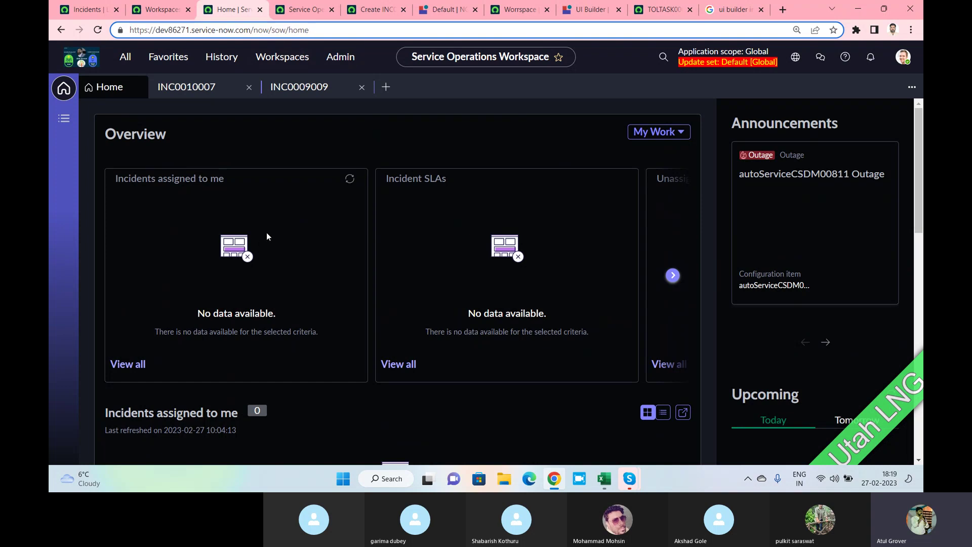
left_click(306, 86)
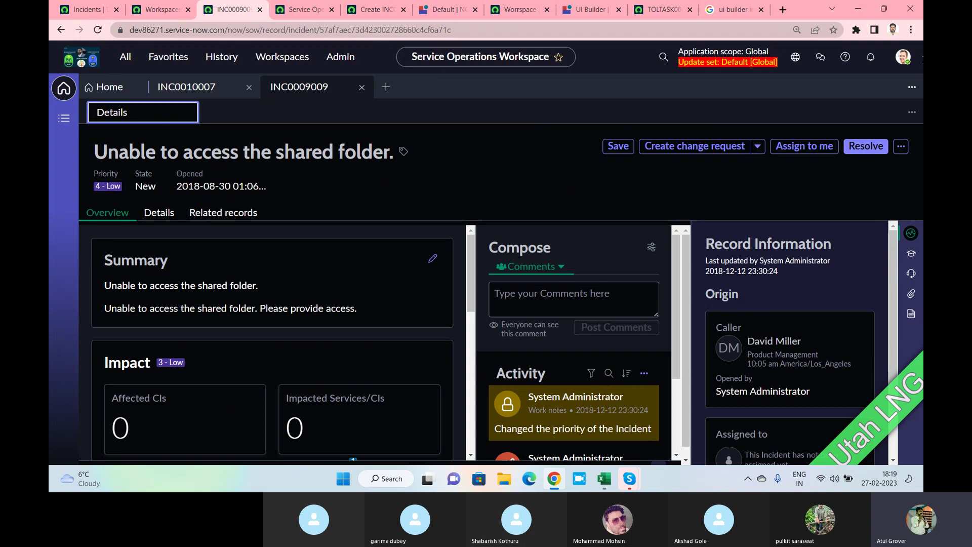
Open the Form Layout configuration of the INC0009009 incident page from the workspace's page configuration options.
left_click(904, 58)
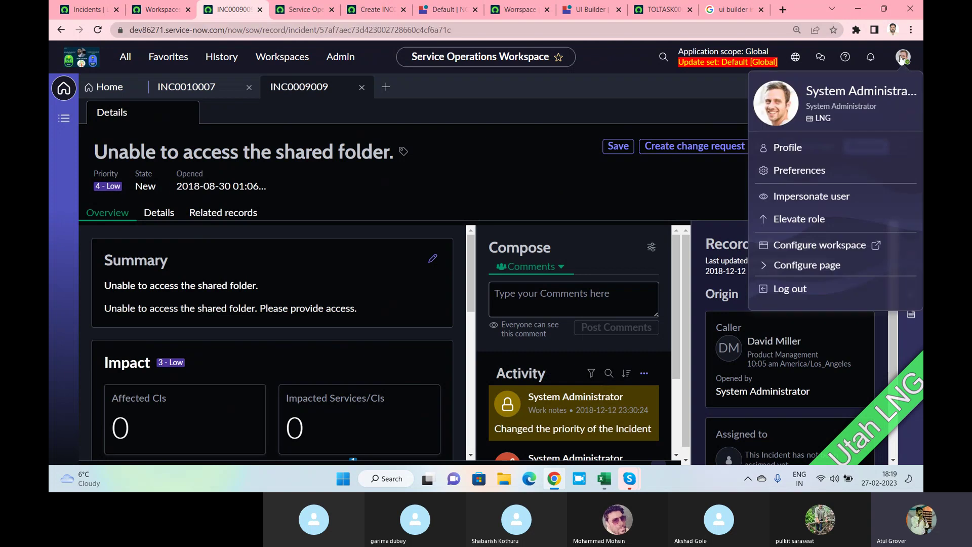
left_click(815, 268)
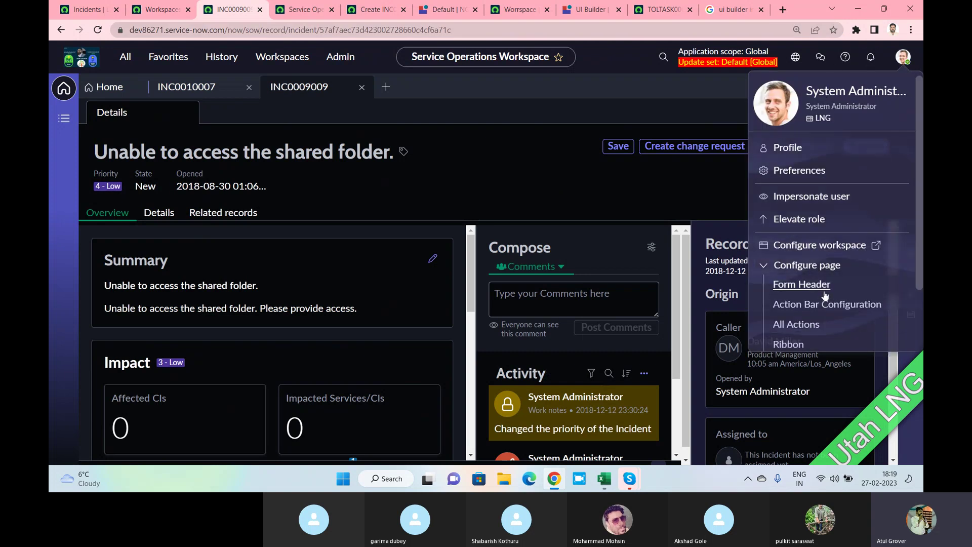
scroll(826, 296, "down", 1)
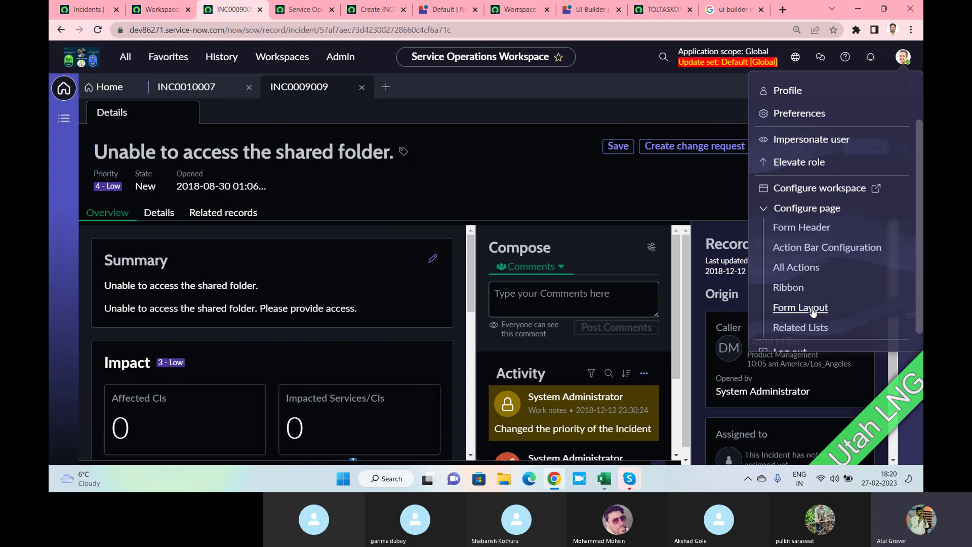
left_click(813, 309)
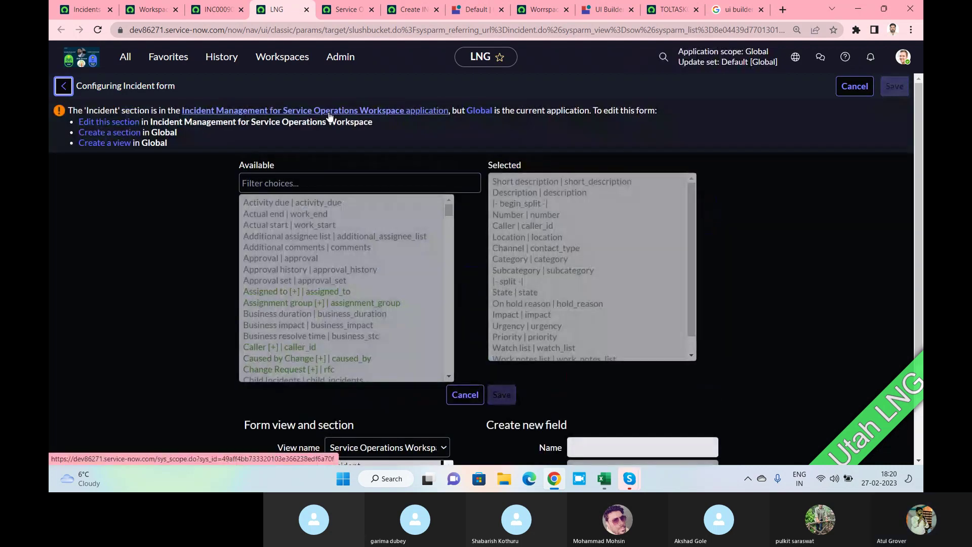
Open the incident page's Action Bar Configuration from the workspace, then return to the Worrspace page editor in UI Builder.
left_click(223, 9)
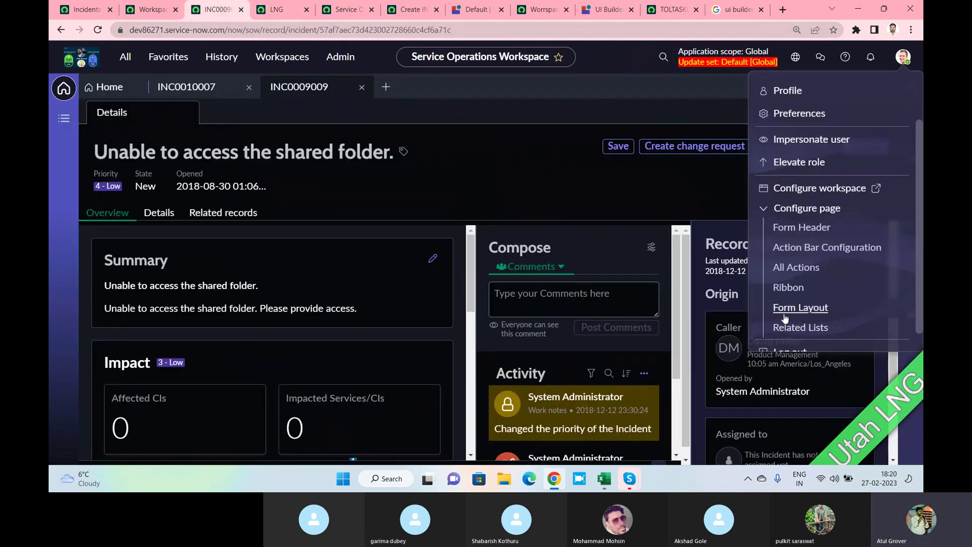
left_click(798, 249)
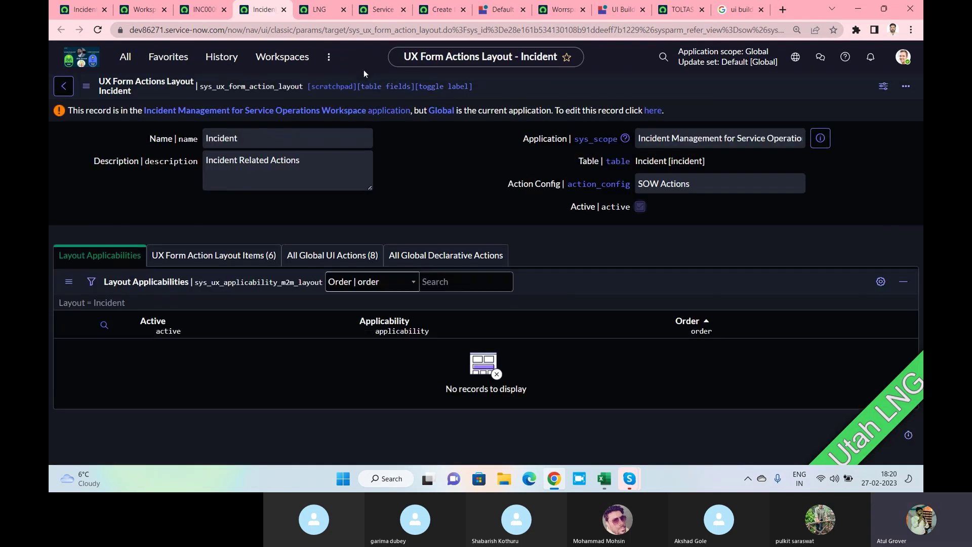
left_click(497, 10)
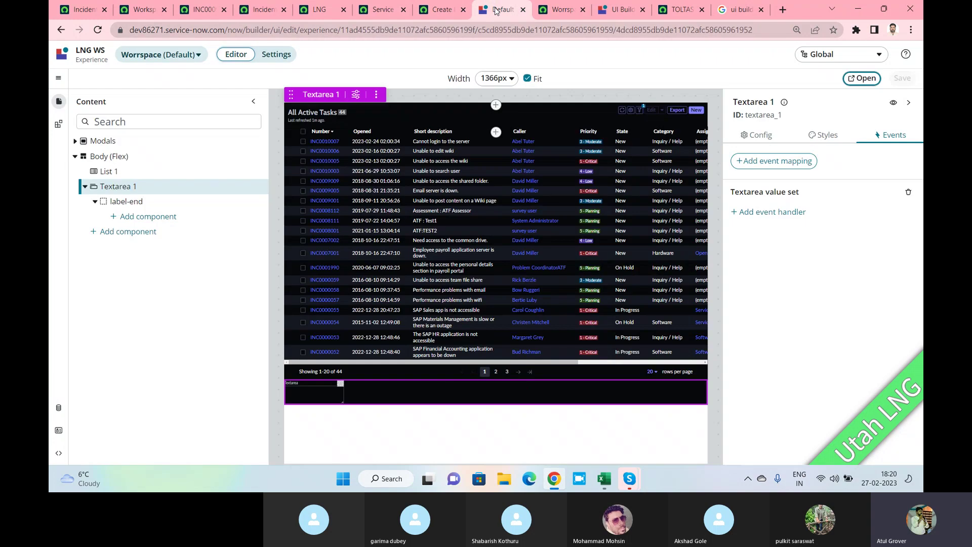
Switch to the Training_Master workbook in Excel and fill the UI builder and Workspace cells (B34:B35) yellow.
key("alt+Tab")
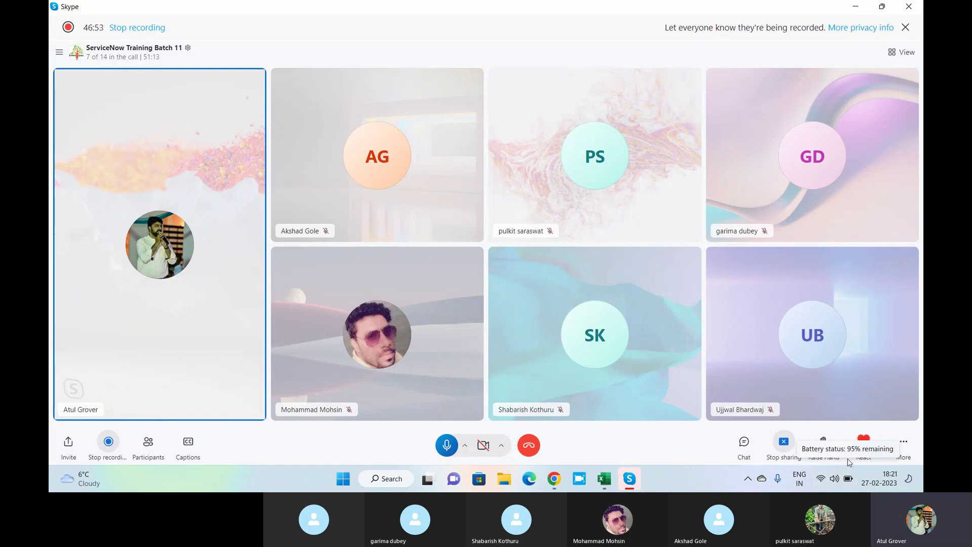
left_click(604, 478)
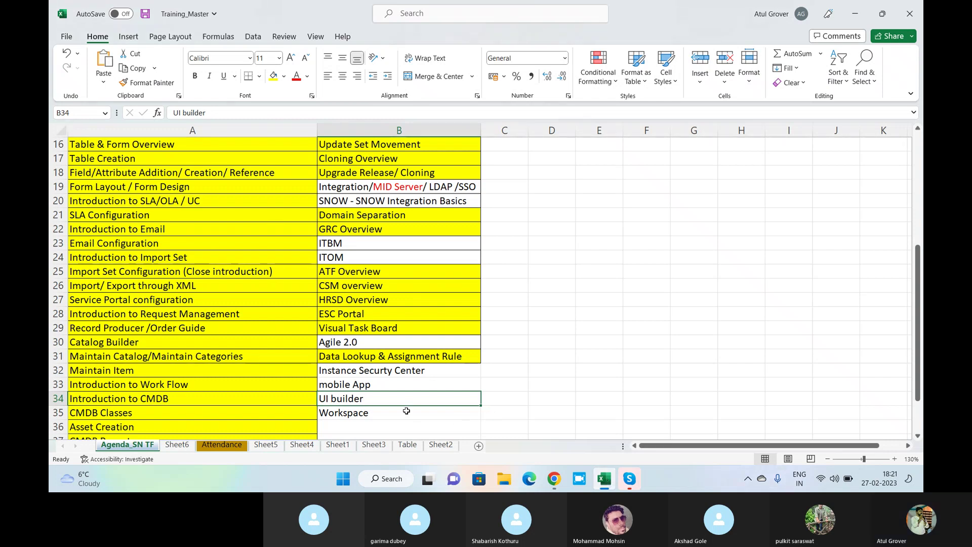
left_click_drag(400, 403, 400, 415)
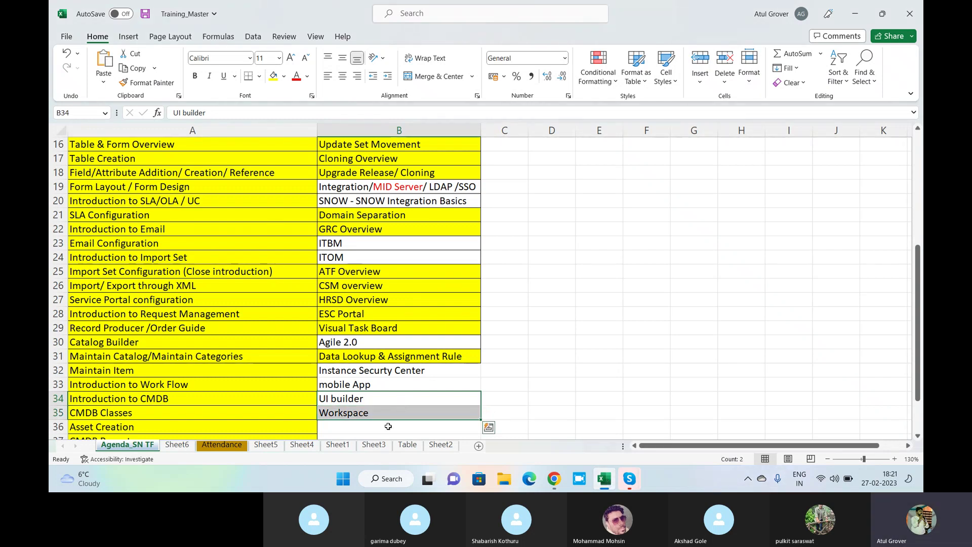
left_click(273, 76)
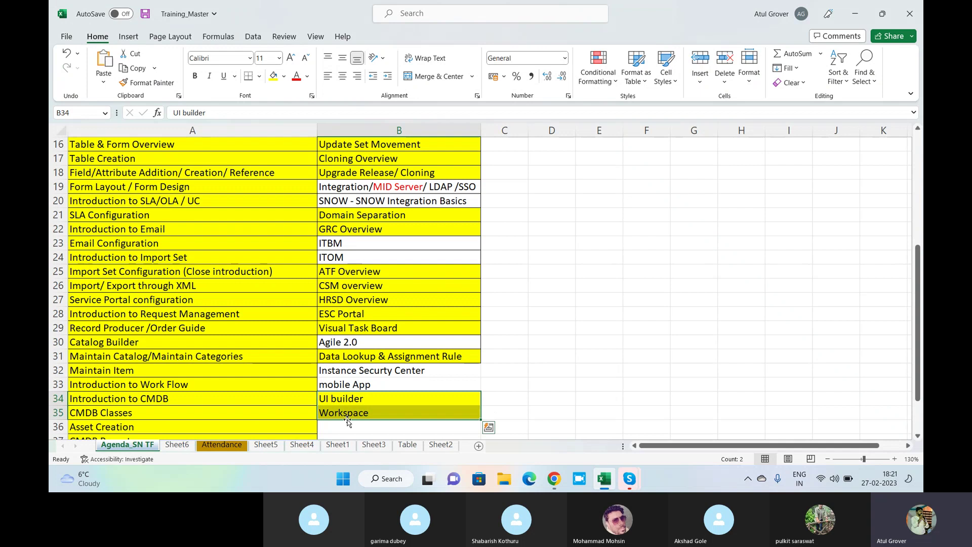
left_click(380, 370)
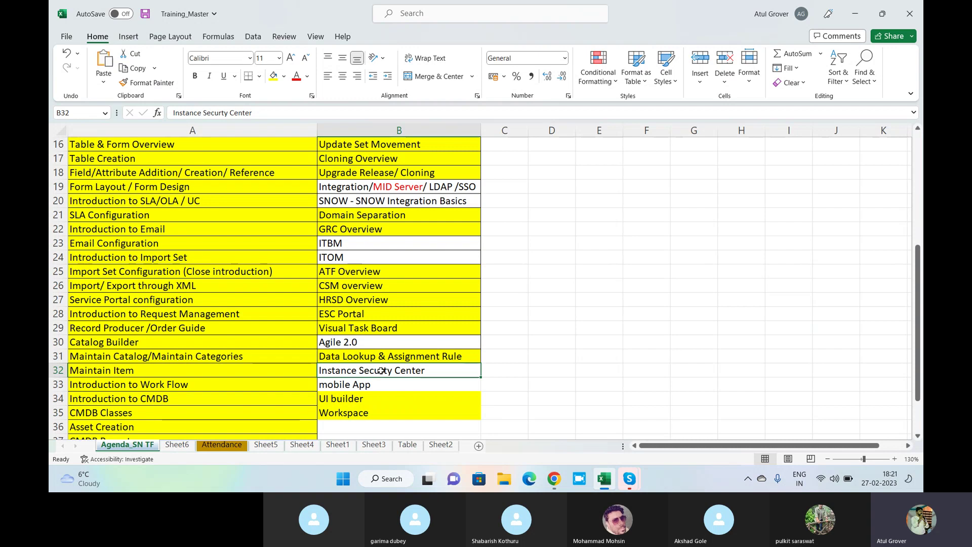
key("alt+Tab")
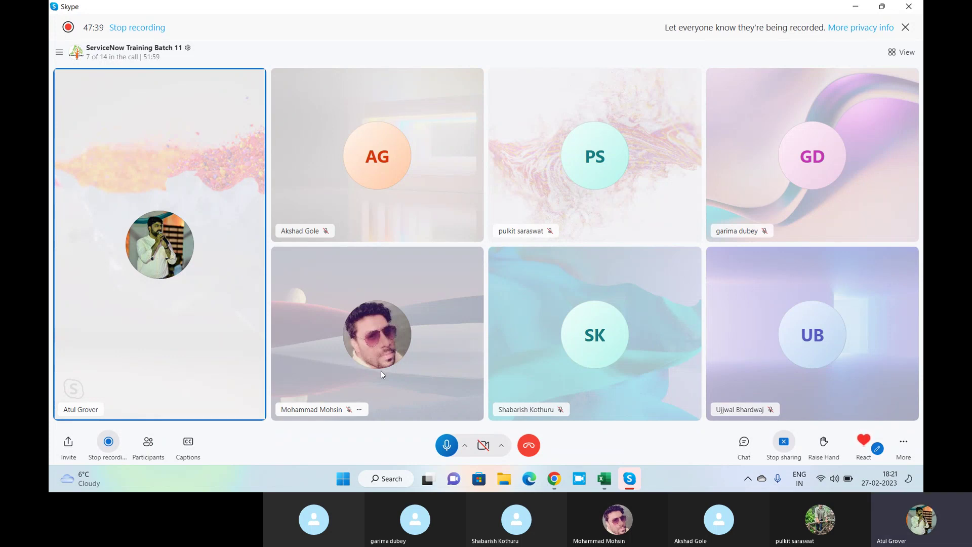
key("alt+Tab")
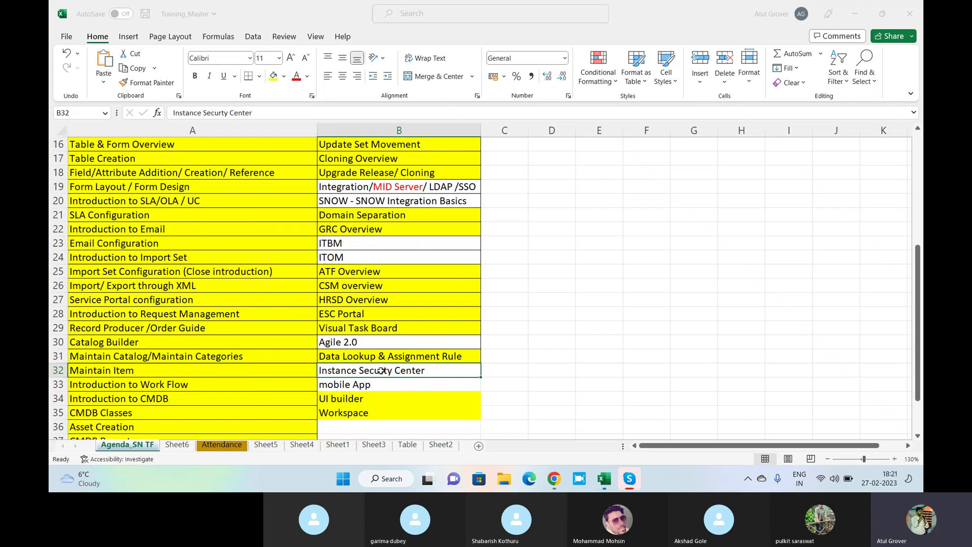
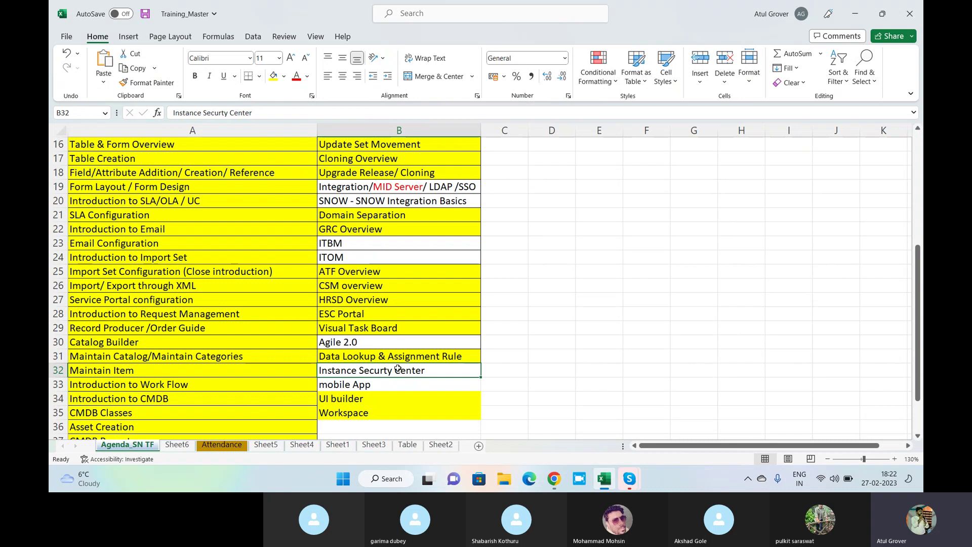
key("alt+Tab")
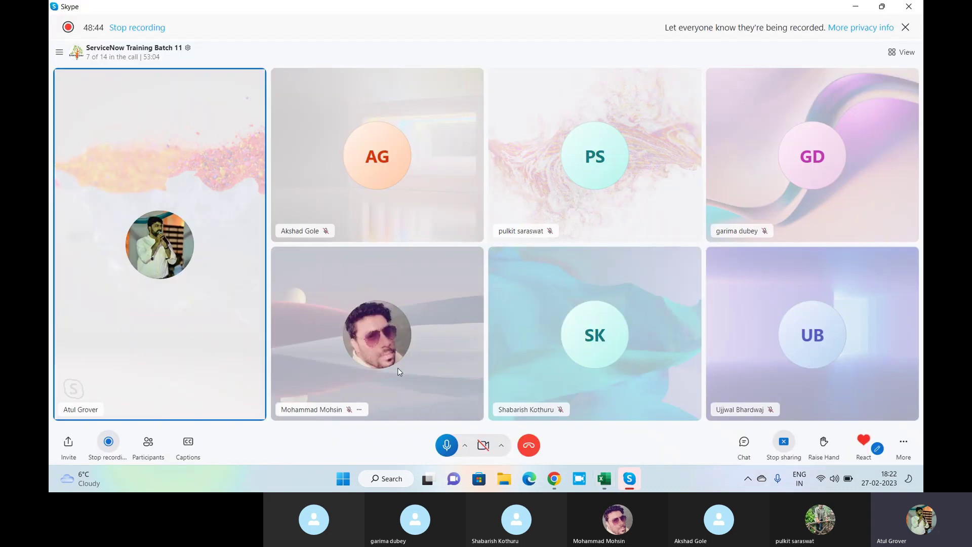
Switch to Chrome and open dev86271.service-now.com/isc in a new browser tab.
left_click(550, 481)
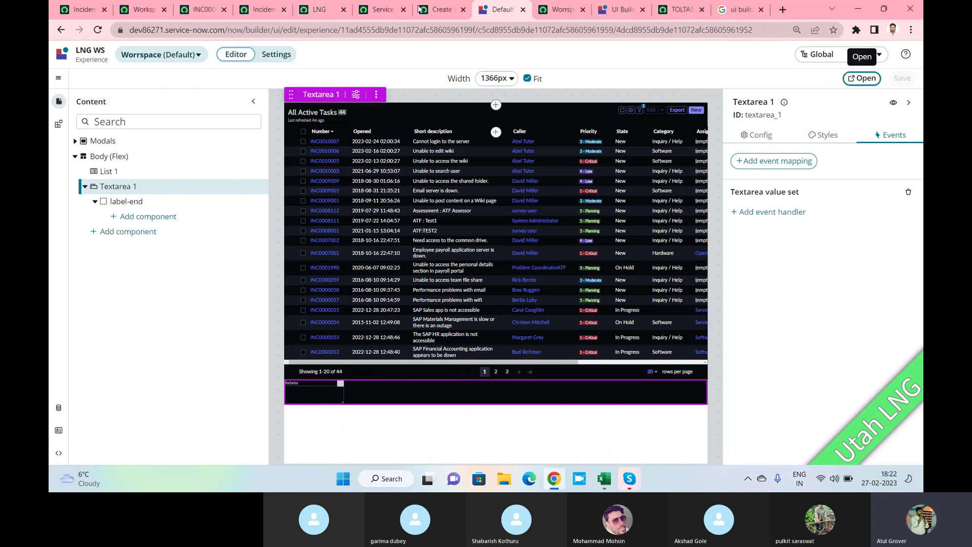
left_click(783, 10)
type("de")
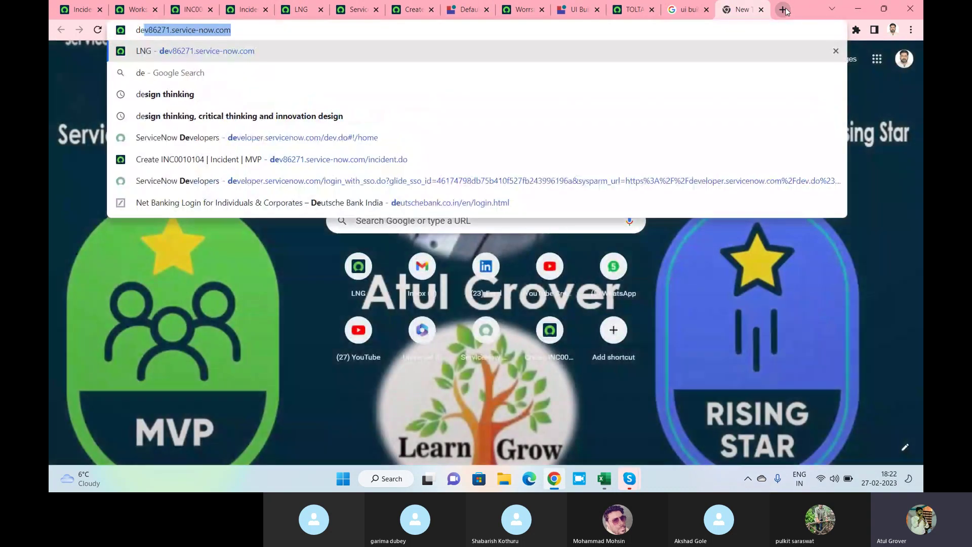
type("v")
key("End")
type("/ic")
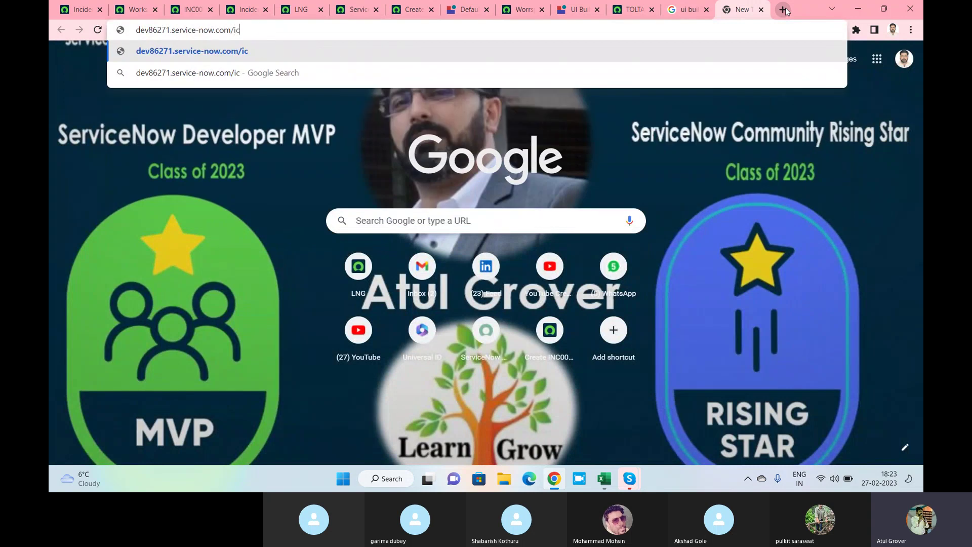
key("BackSpace")
type("s")
type("c")
key("Return")
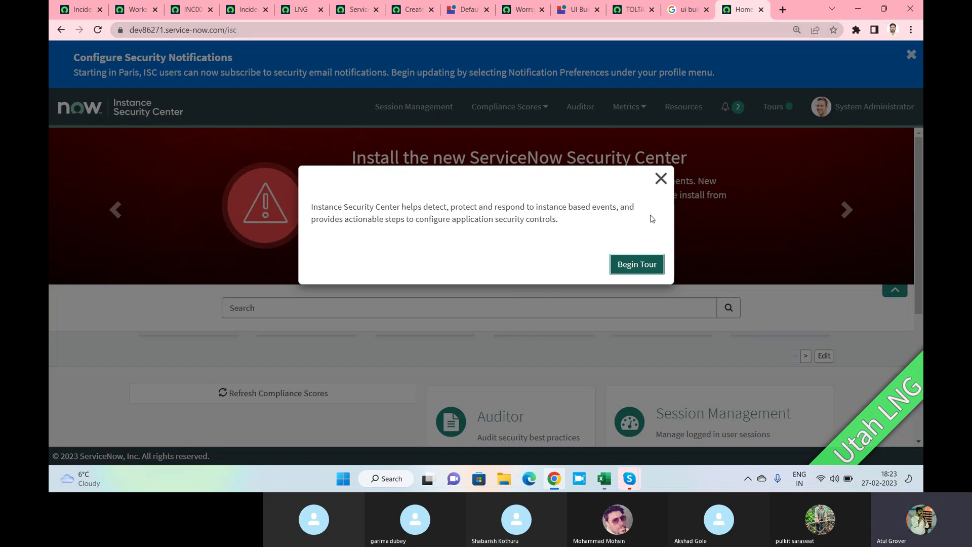
Close the guided tour and its stop prompt, and dismiss the Configure Security Notifications announcement.
left_click(660, 181)
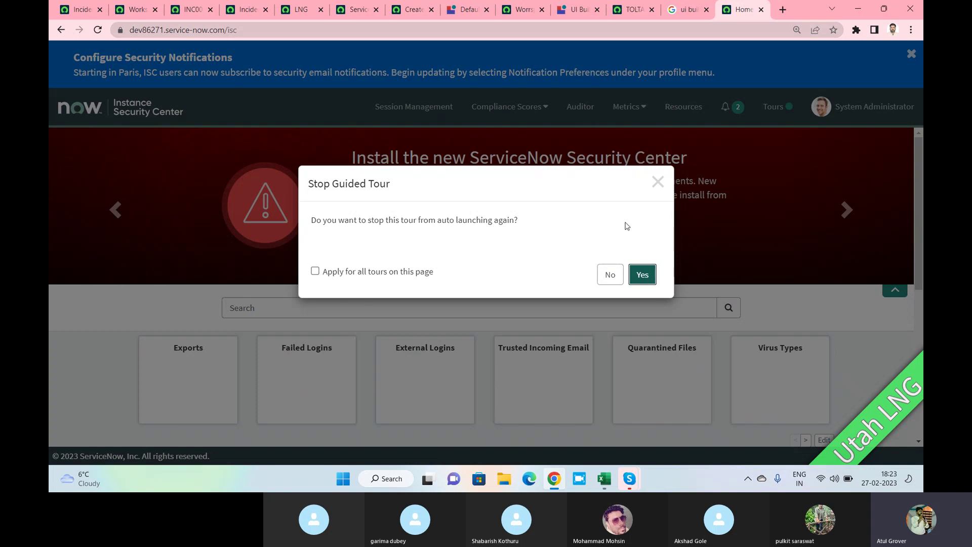
left_click(658, 182)
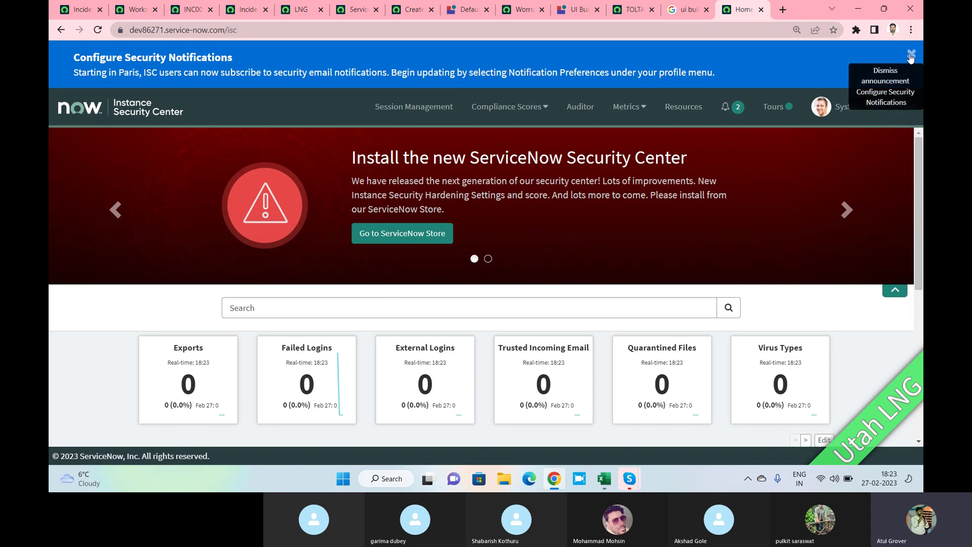
left_click(911, 55)
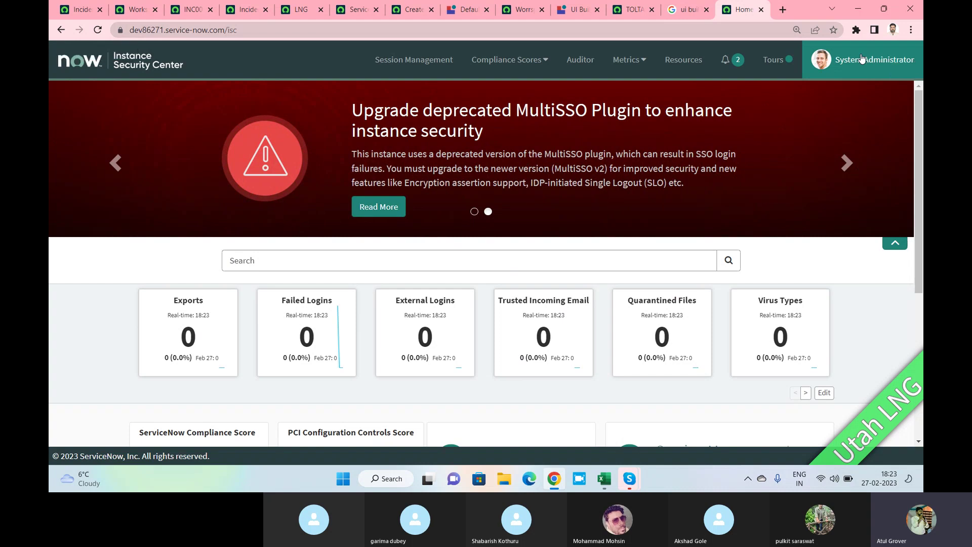
Look over the security metric tiles and compliance scores on the Instance Security Center home page.
key("alt+Tab")
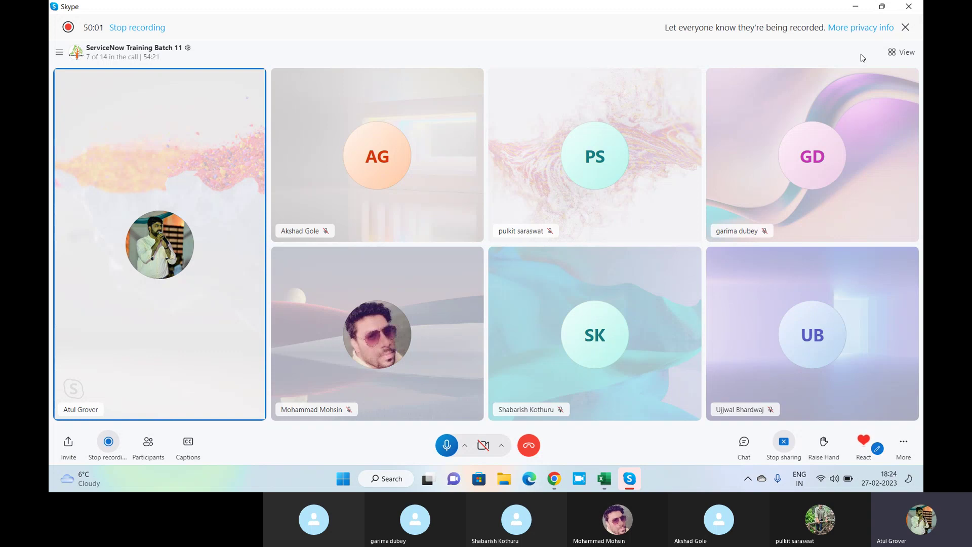
key("alt+Tab")
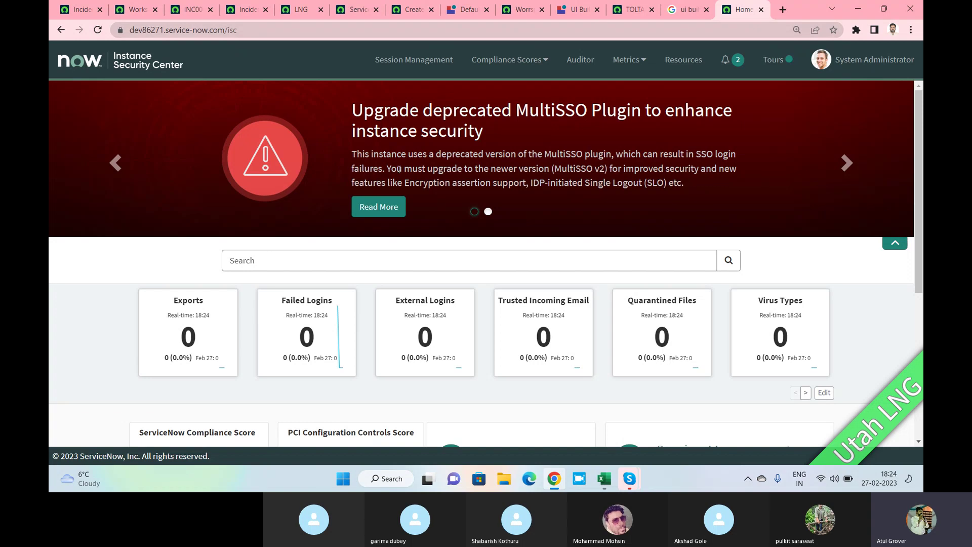
scroll(387, 220, "down", 2)
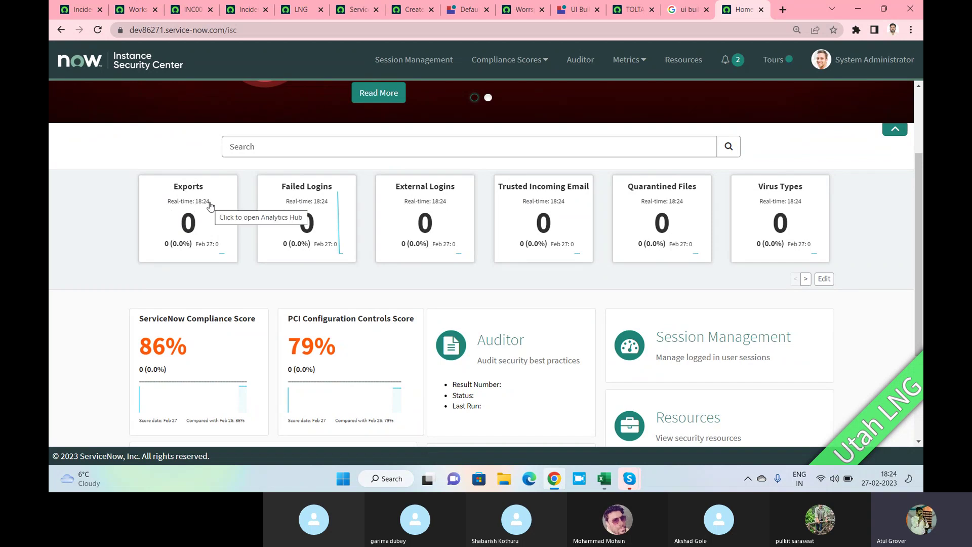
Open the Failed Logins metric from the Instance Security Center home page in Analytics Hub.
left_click(299, 9)
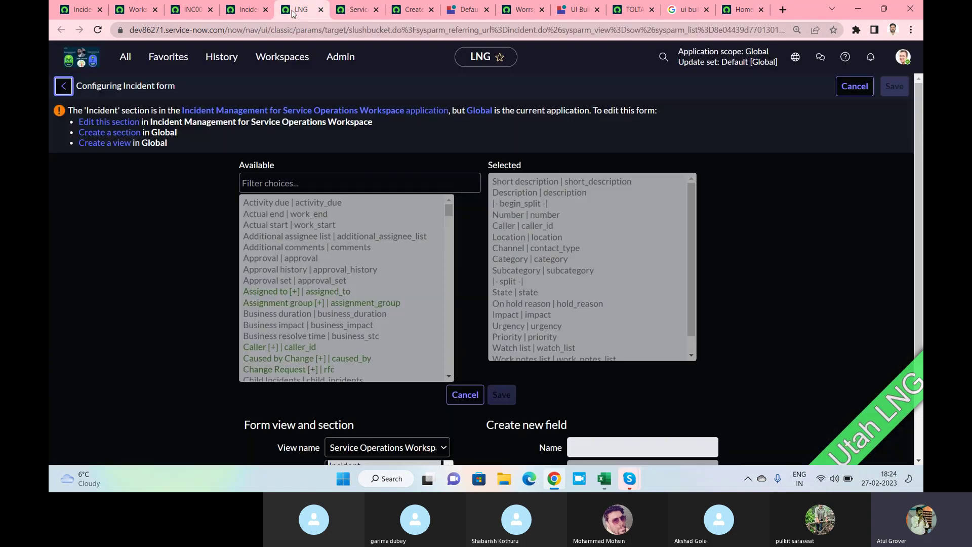
left_click(744, 10)
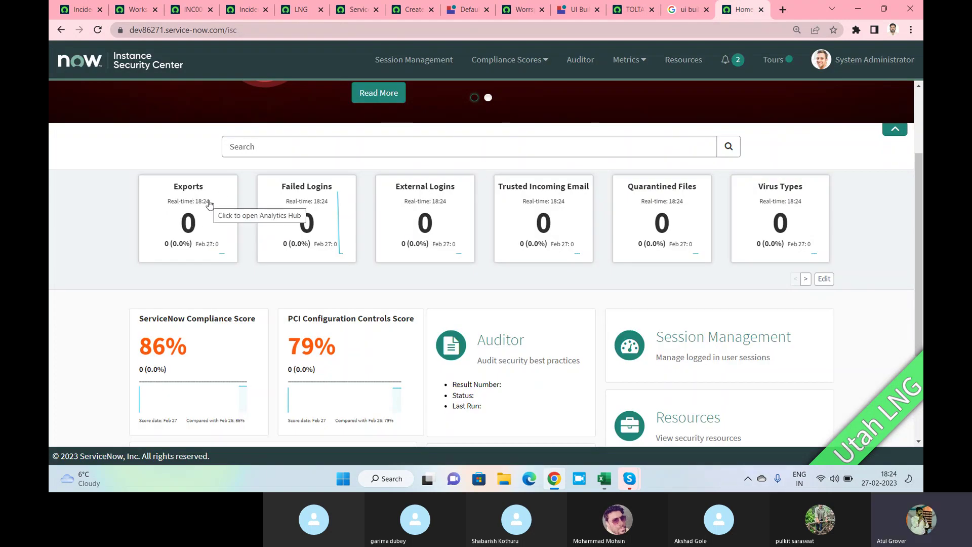
left_click(313, 204)
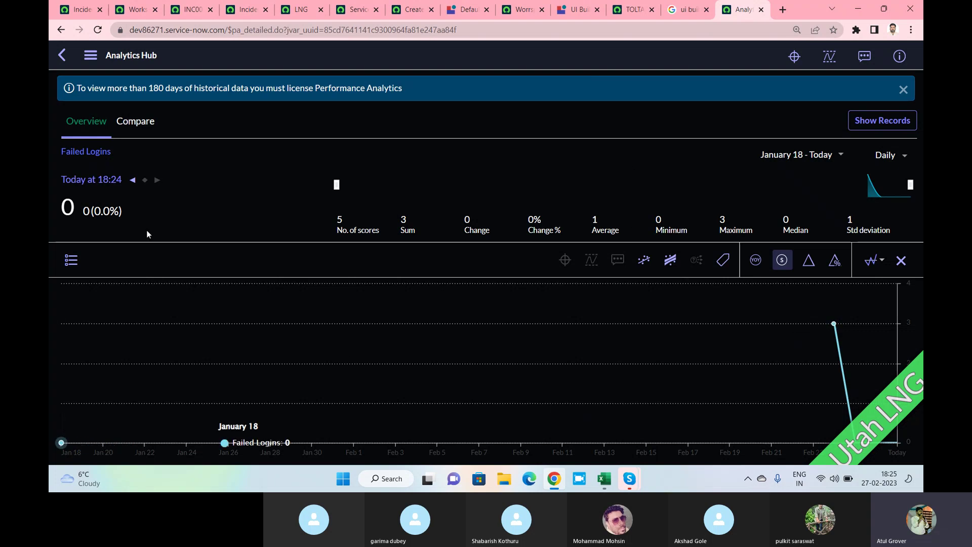
Return to the Instance Security Center home page and close the guided tour and its stop prompt.
left_click(61, 55)
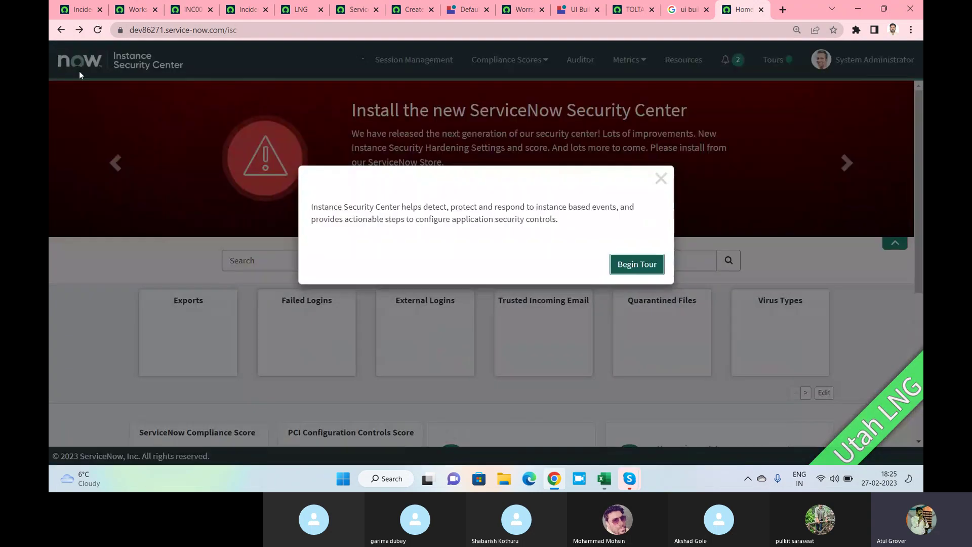
left_click(661, 179)
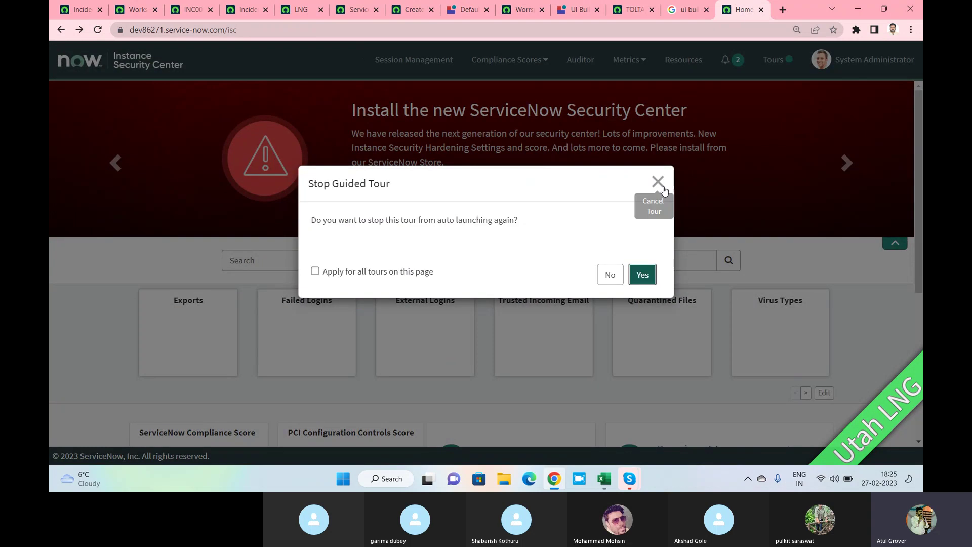
left_click(661, 181)
Open the ServiceNow Compliance Score details from the home page and reload the page.
scroll(557, 233, "down", 1)
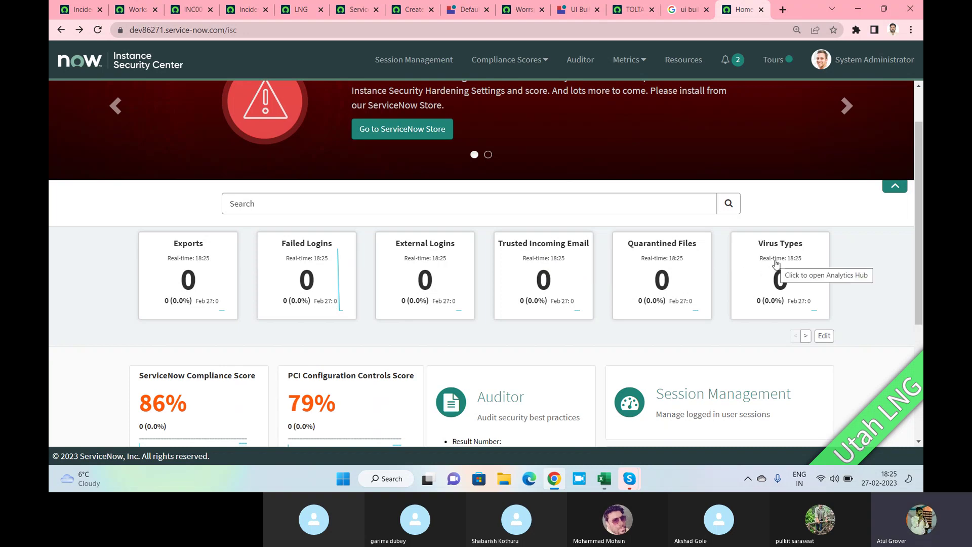
scroll(777, 263, "down", 3)
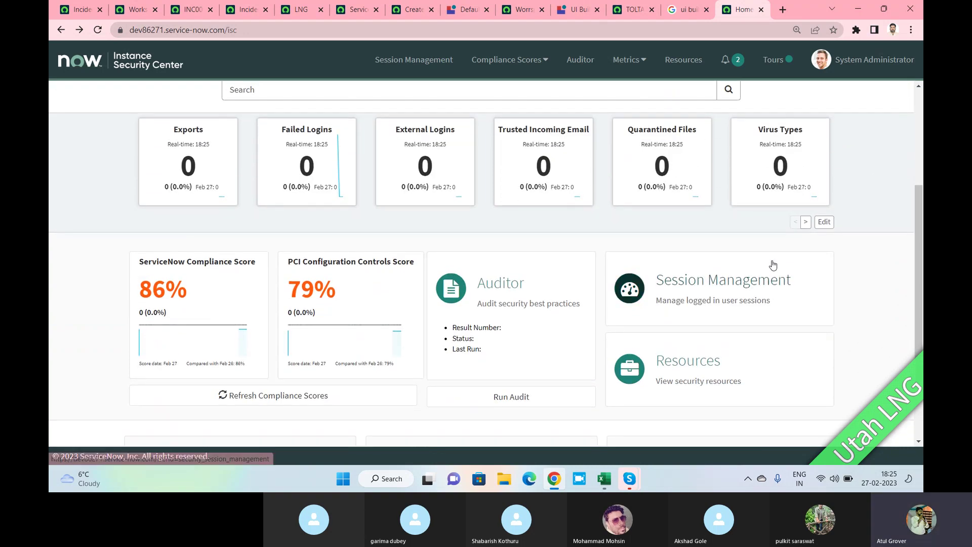
left_click(208, 286)
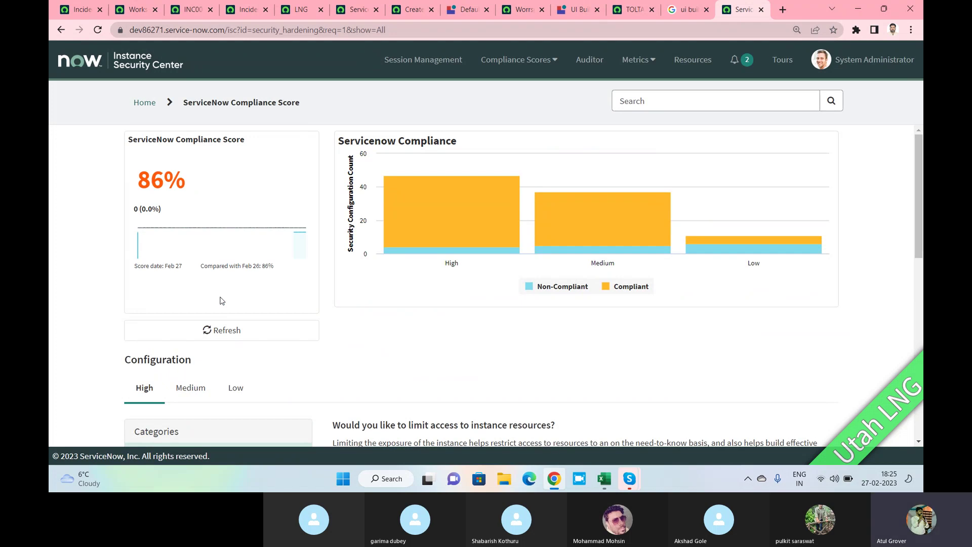
key("alt+Tab")
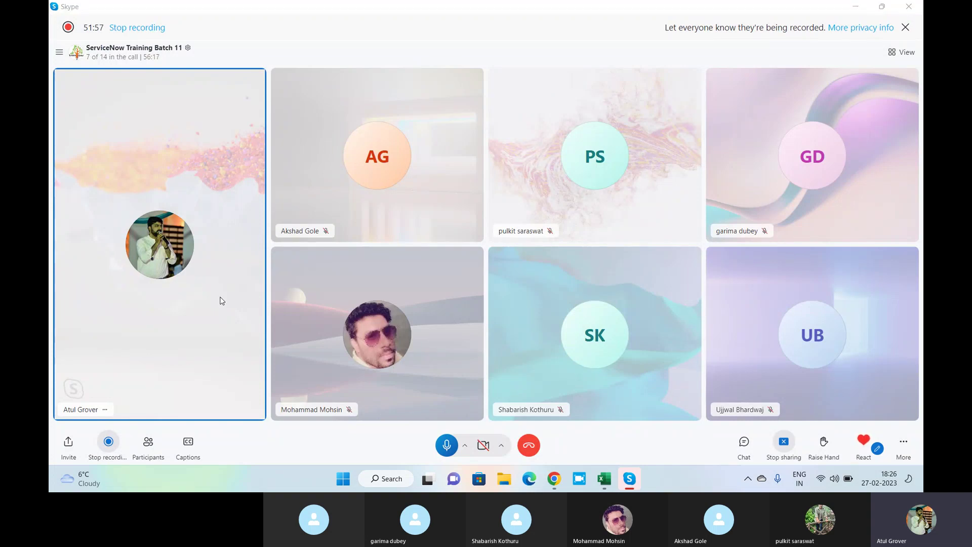
key("alt+Tab")
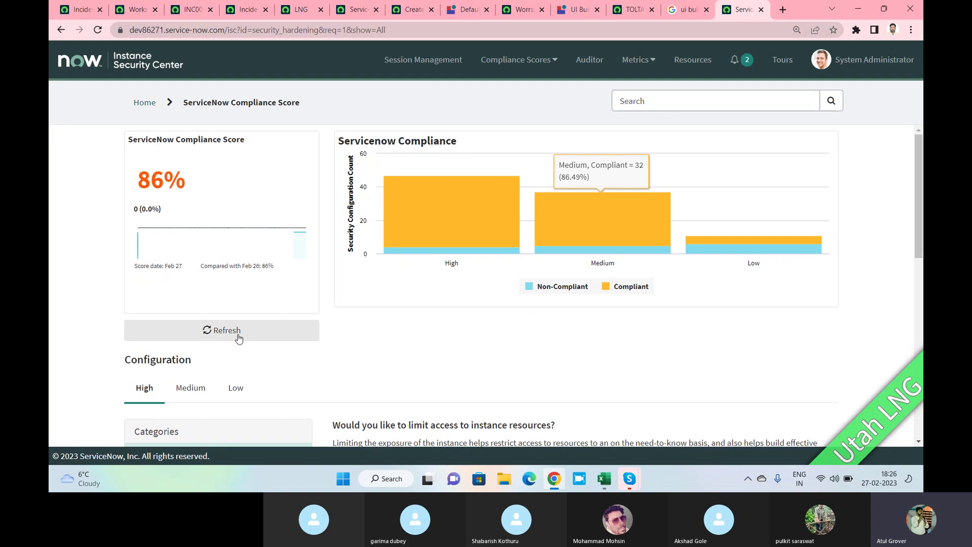
left_click_drag(195, 188, 136, 186)
key("F5")
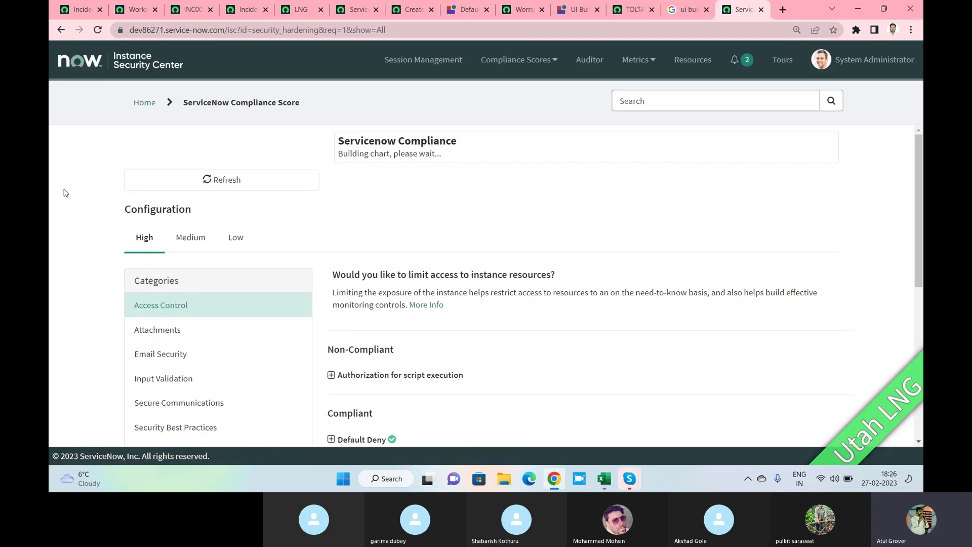
Examine the High configuration settings for Access Control, marking the non-compliant Authorization for script execution entry.
scroll(199, 221, "down", 5)
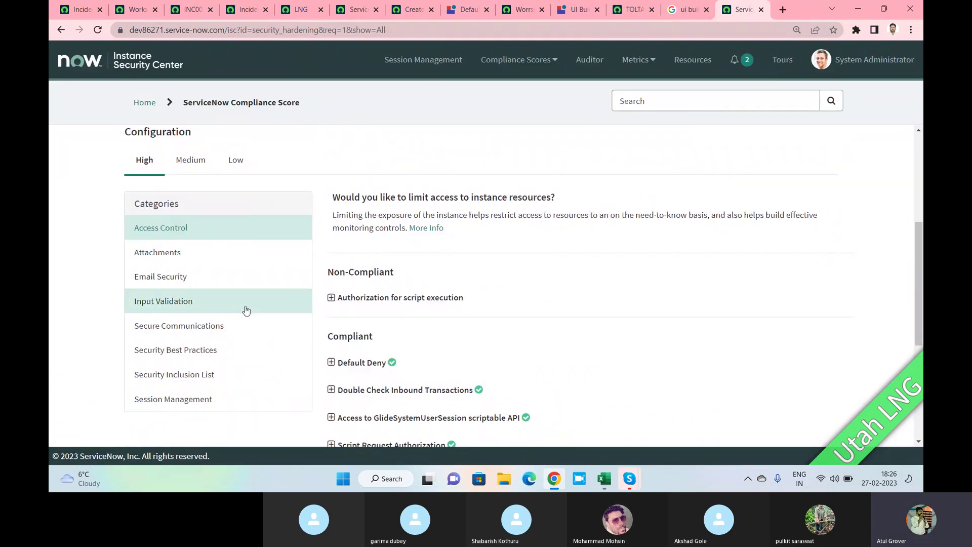
left_click_drag(421, 274, 480, 302)
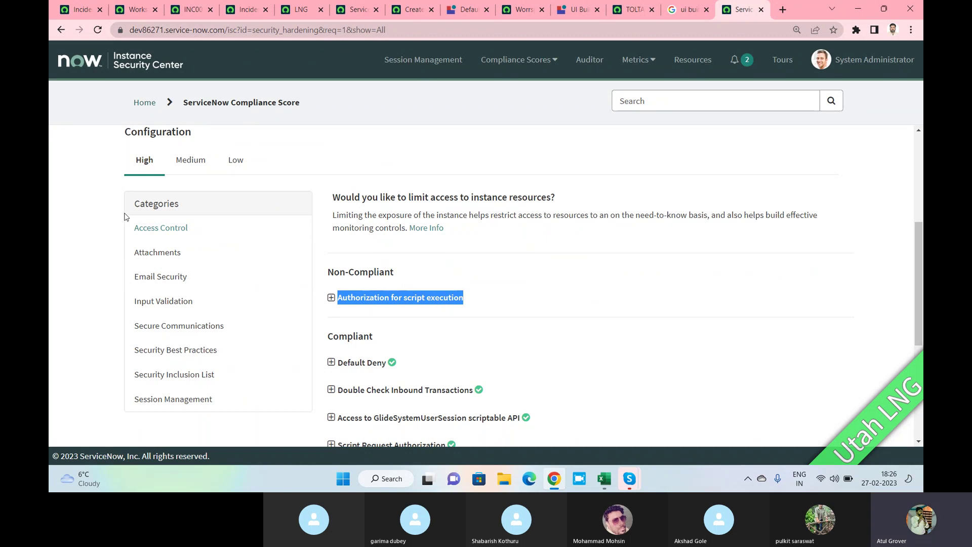
scroll(353, 254, "down", 4)
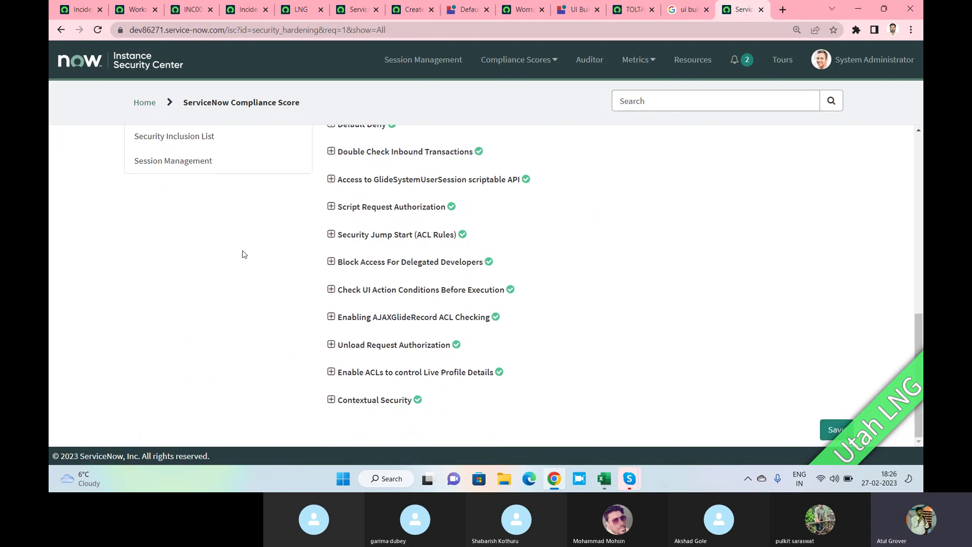
scroll(243, 254, "up", 4)
Show the Medium configuration settings and look through the Access Control compliance list.
left_click(186, 150)
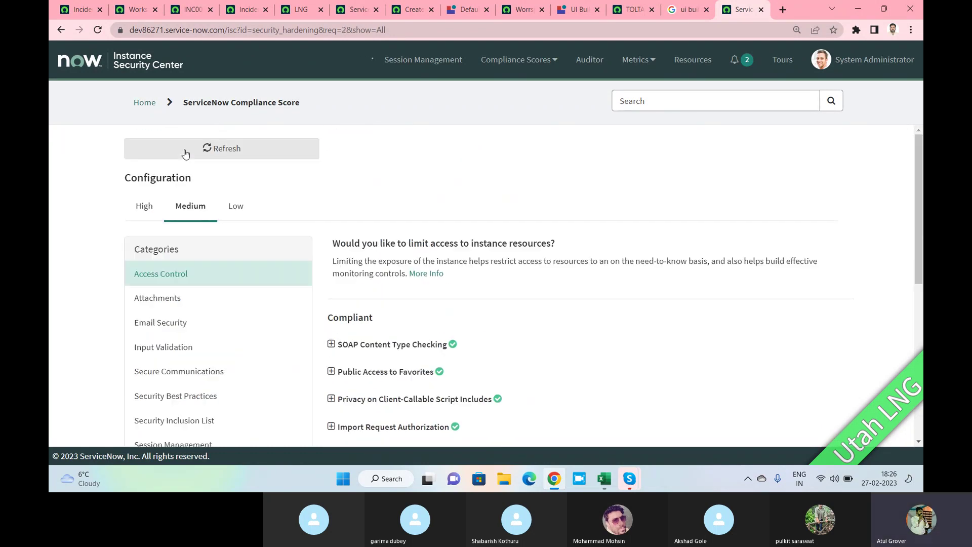
scroll(447, 320, "down", 3)
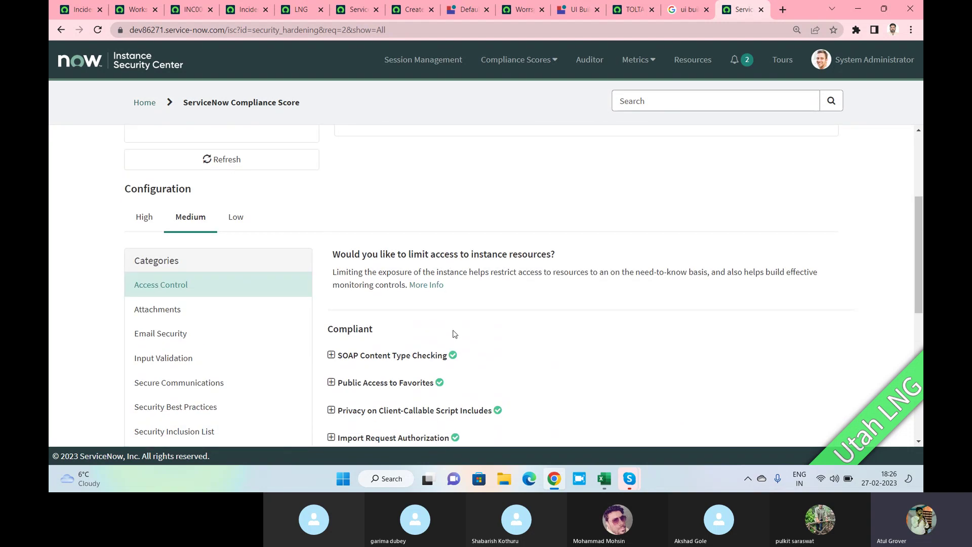
scroll(453, 332, "down", 3)
scroll(454, 336, "down", 3)
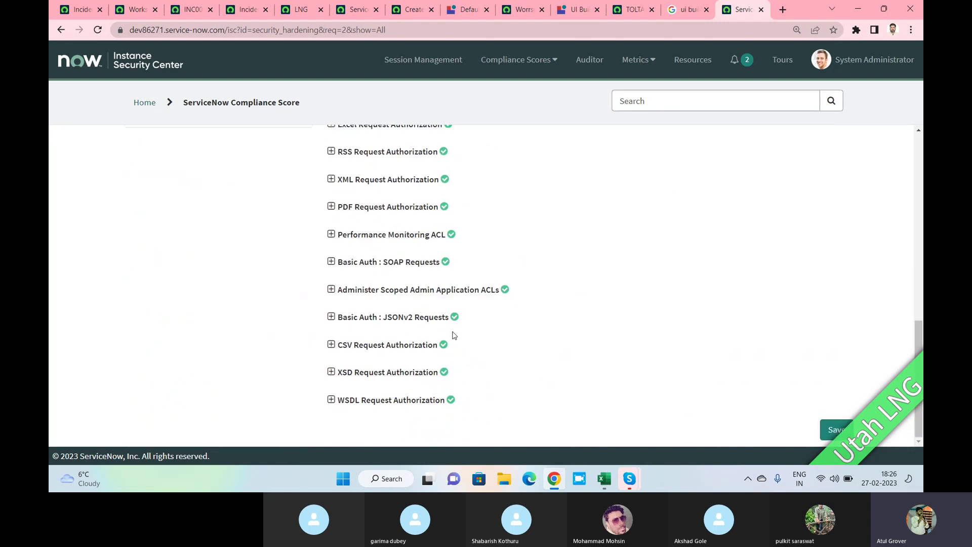
scroll(256, 243, "up", 5)
Show the Low configuration settings for Access Control and check the non-compliant entries, briefly checking the Skype call.
left_click(236, 160)
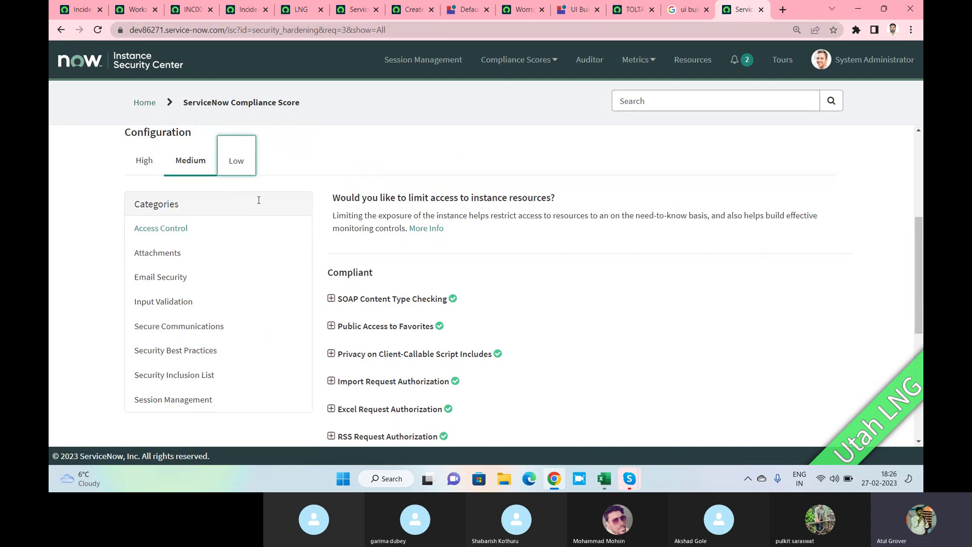
scroll(443, 311, "down", 3)
scroll(445, 312, "down", 1)
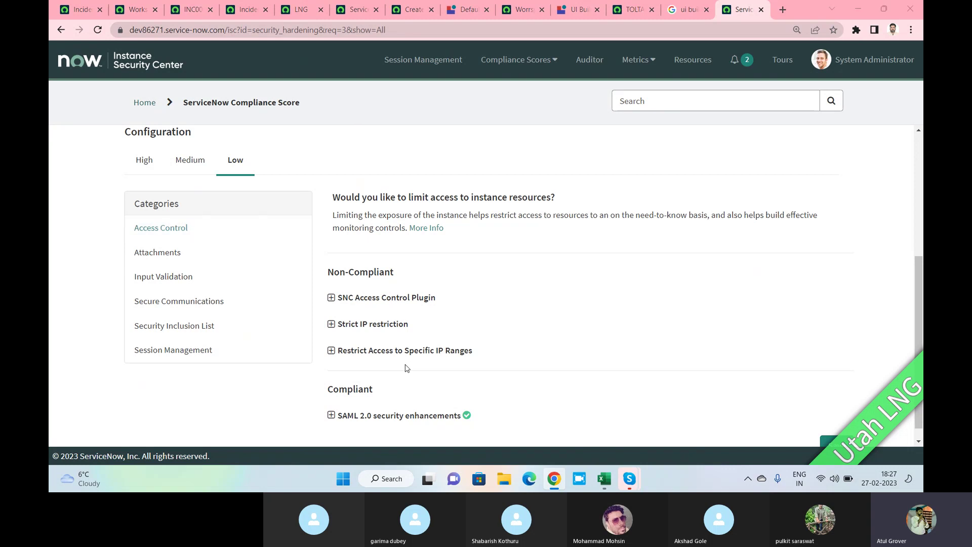
key("alt+Tab")
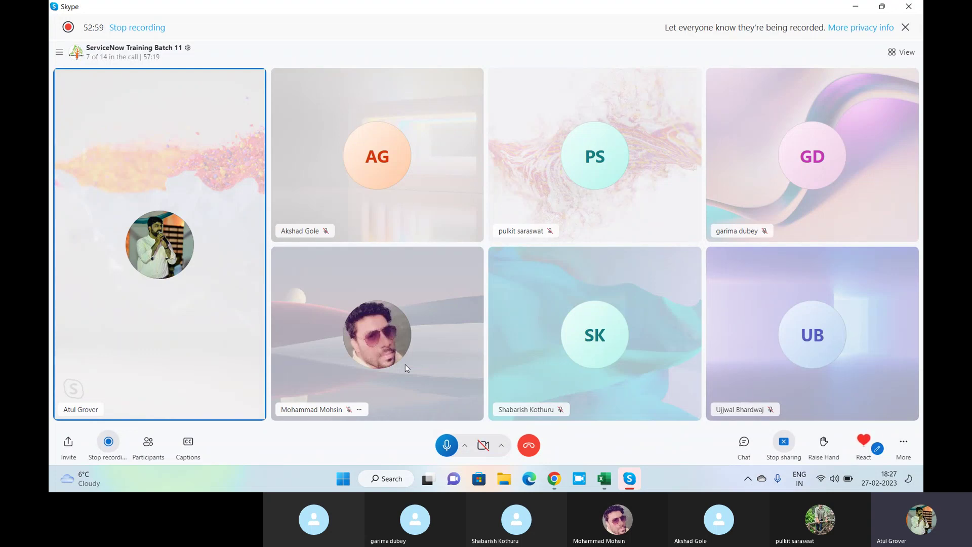
key("alt+Tab")
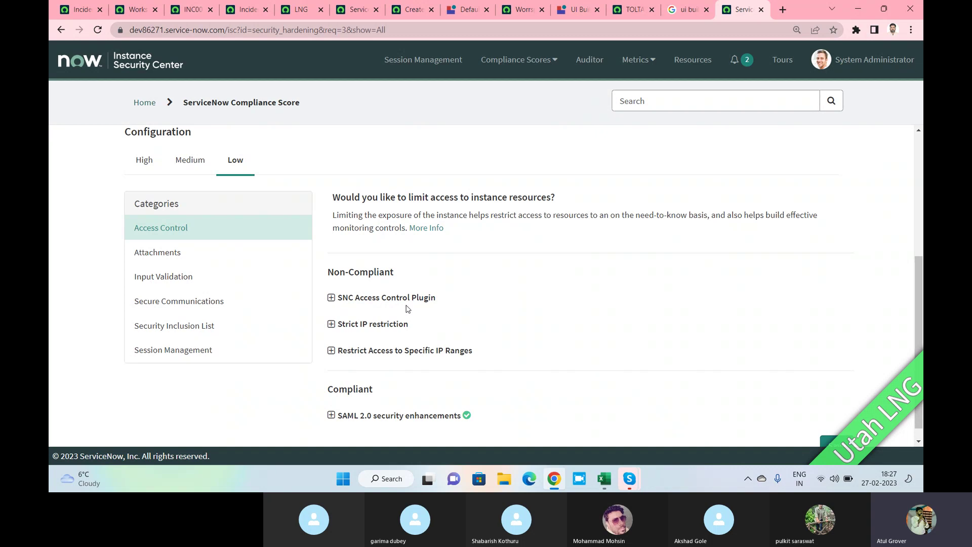
Check the High bar in the compliance chart and expand the non-compliant SNC Access Control Plugin entry to read its activation steps.
scroll(408, 309, "up", 3)
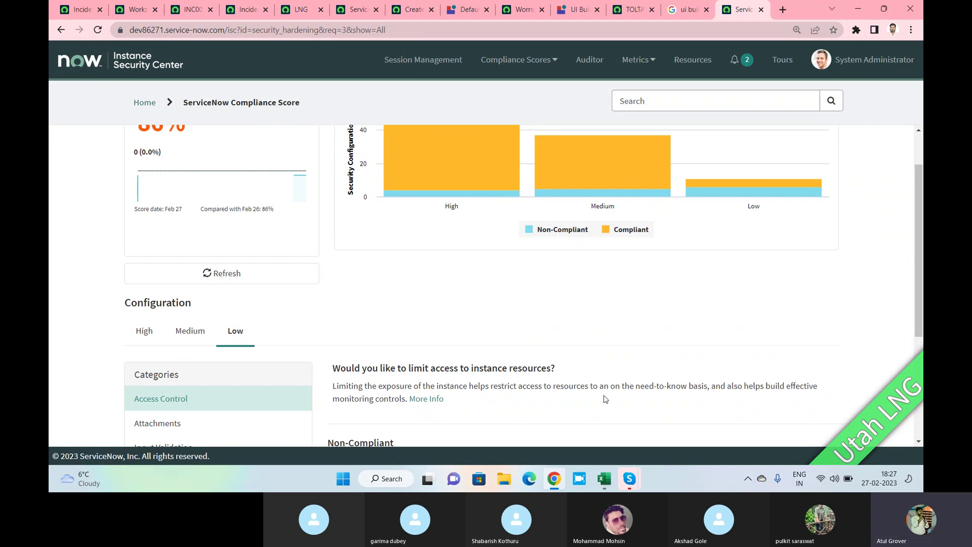
scroll(476, 221, "up", 1)
mouse_move(476, 221)
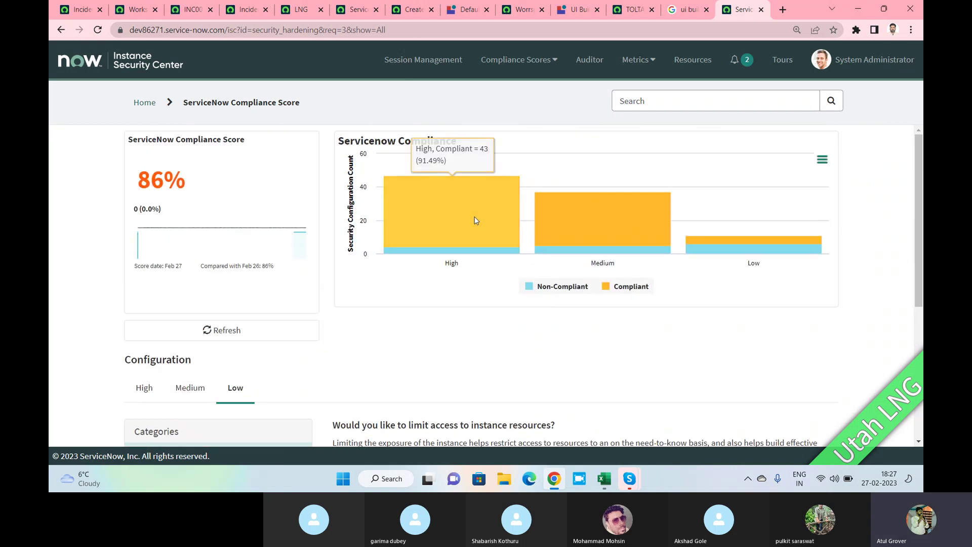
scroll(474, 335, "down", 3)
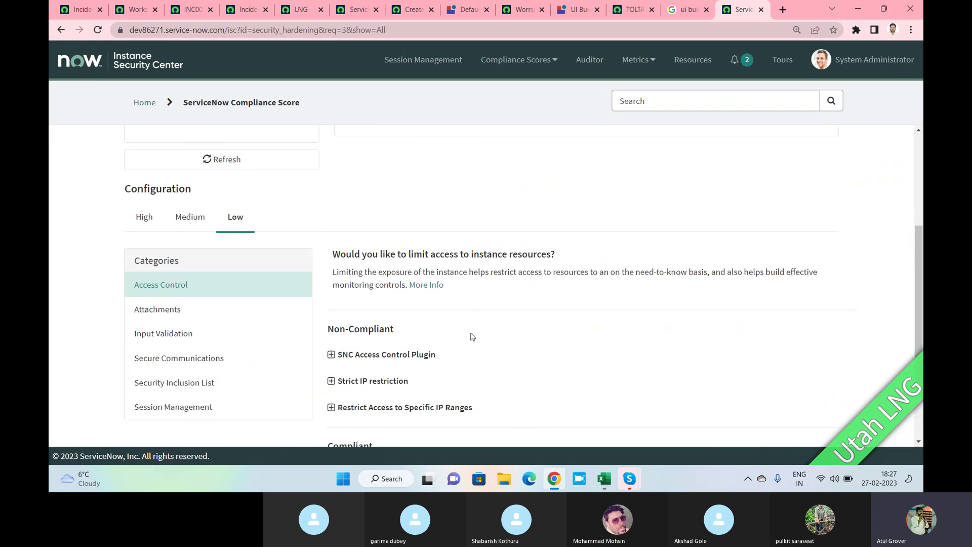
left_click(332, 355)
scroll(396, 340, "down", 2)
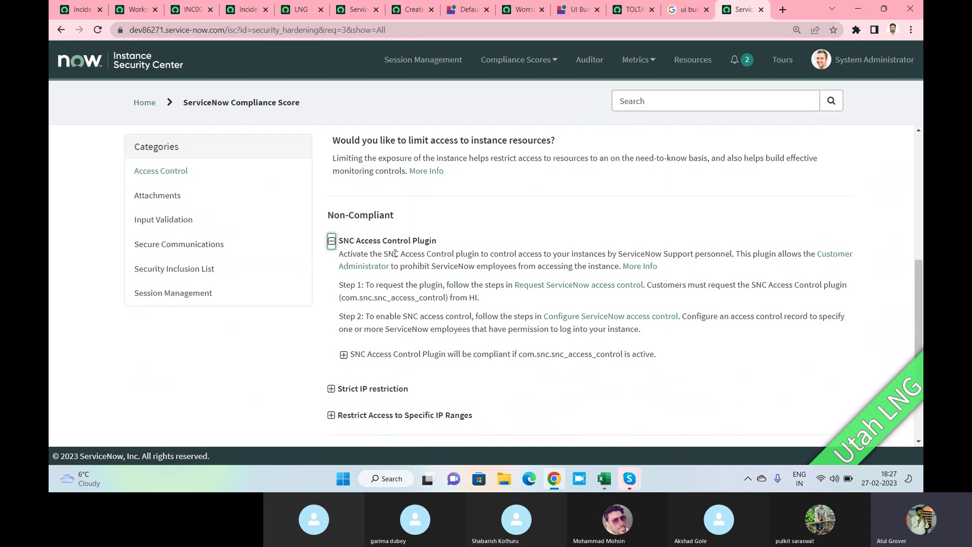
scroll(238, 189, "up", 6)
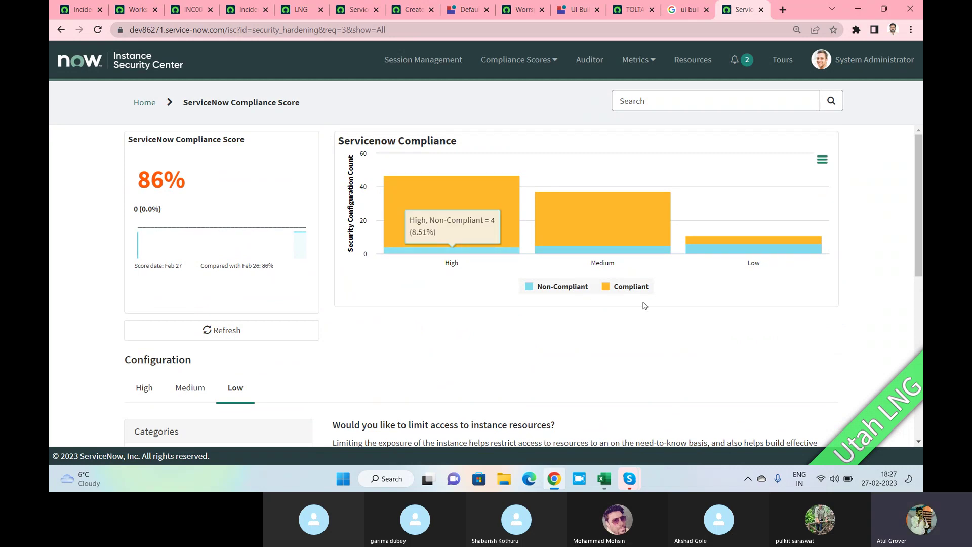
Return to the security home page and stop the guided tours on this page from auto launching again.
left_click(142, 106)
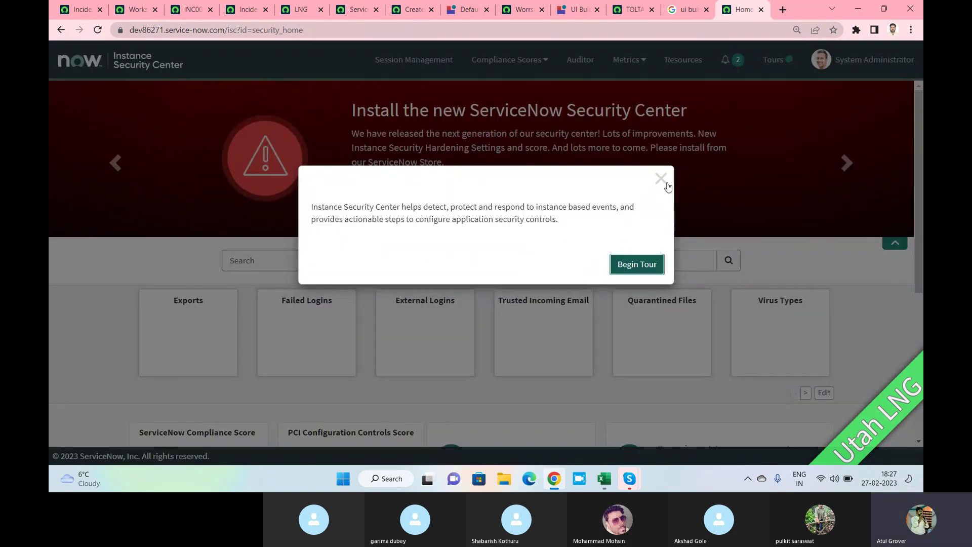
left_click(667, 183)
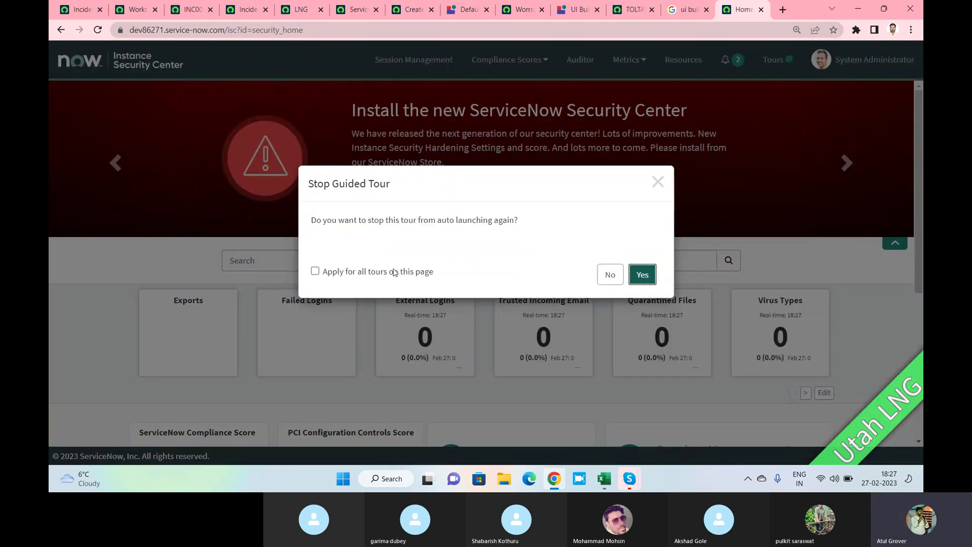
left_click(375, 275)
left_click(642, 274)
Look over the home page tiles, then open the System Administrator's session record from Session Management.
scroll(477, 285, "down", 5)
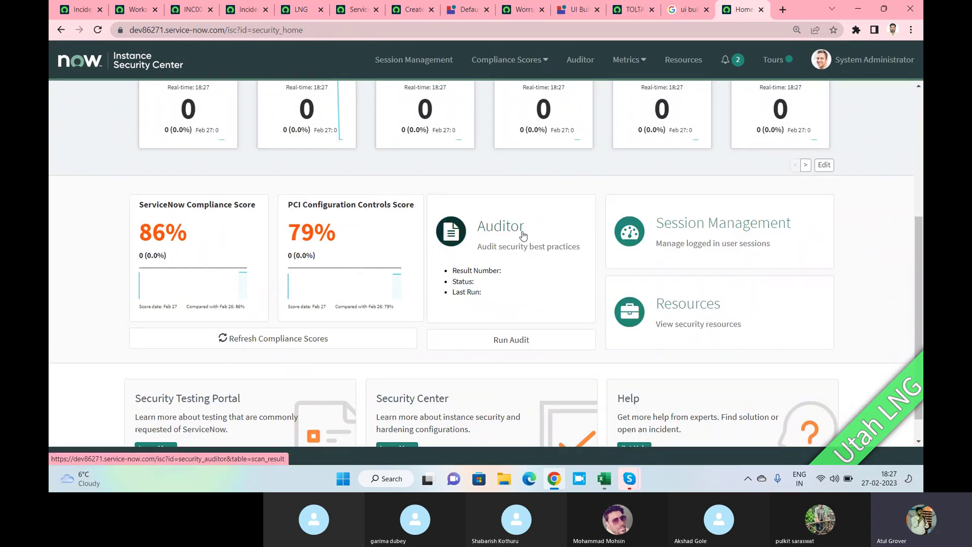
scroll(523, 234, "down", 1)
scroll(523, 236, "up", 2)
scroll(523, 236, "down", 1)
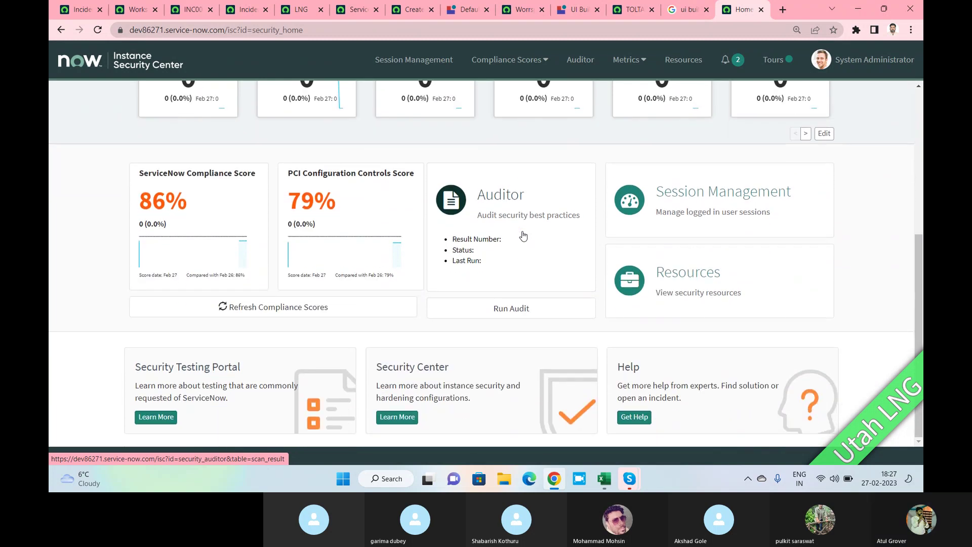
scroll(523, 236, "up", 4)
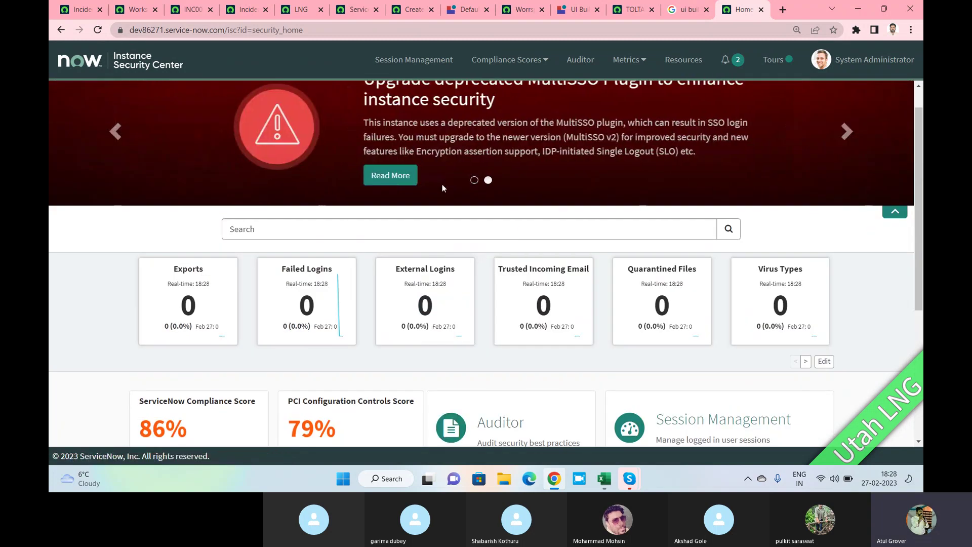
left_click(394, 71)
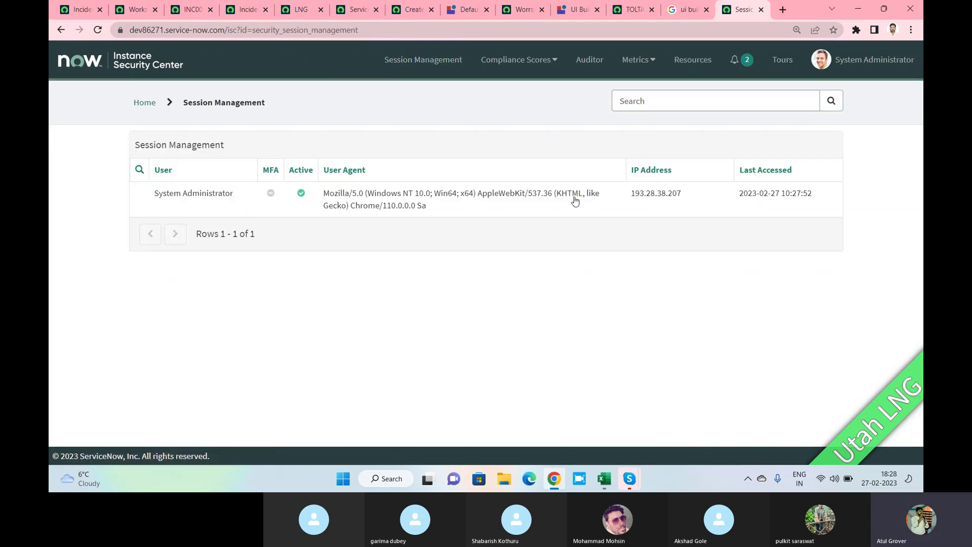
left_click_drag(444, 209, 320, 194)
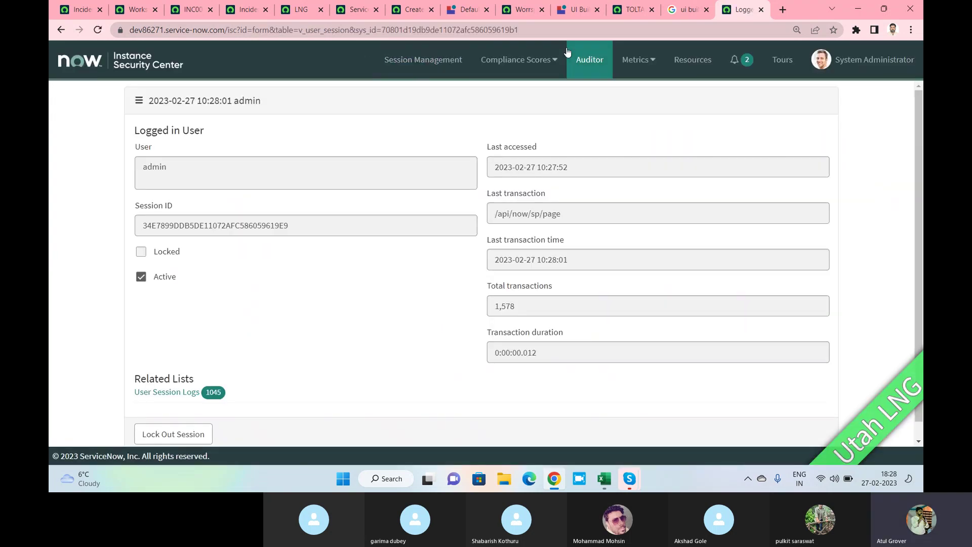
Show the technical field names on the logged-in user's session record and return to the Session Management list.
mouse_move(535, 244)
scroll(536, 244, "down", 1)
double_click(530, 236)
scroll(531, 237, "up", 1)
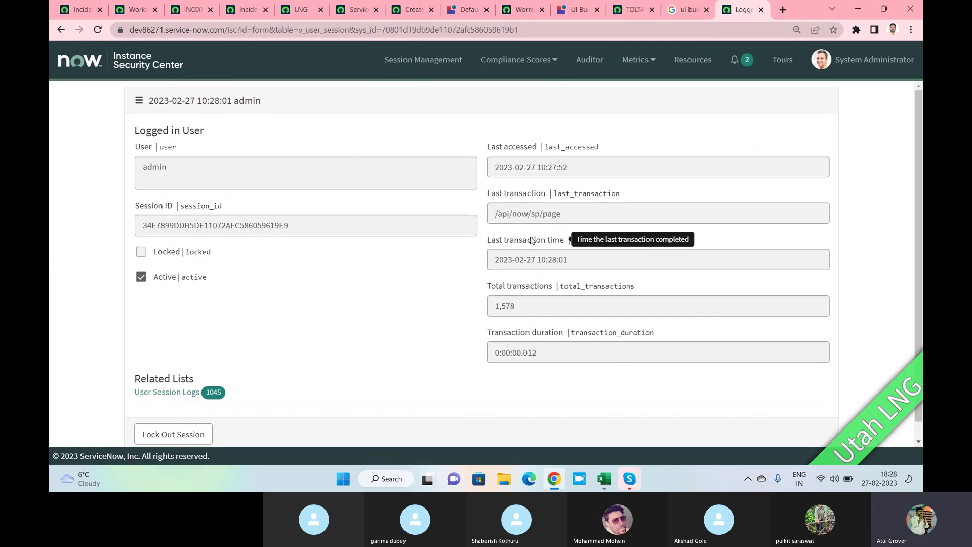
left_click(445, 61)
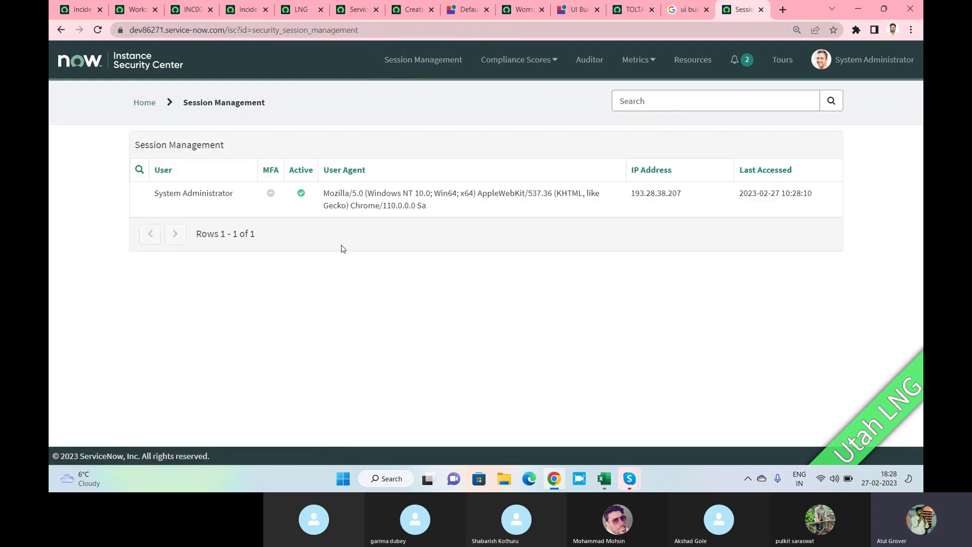
Open the User Metrics page and review its login tiles and the high privilege roles, Users Trend and Event Trend charts.
left_click(554, 65)
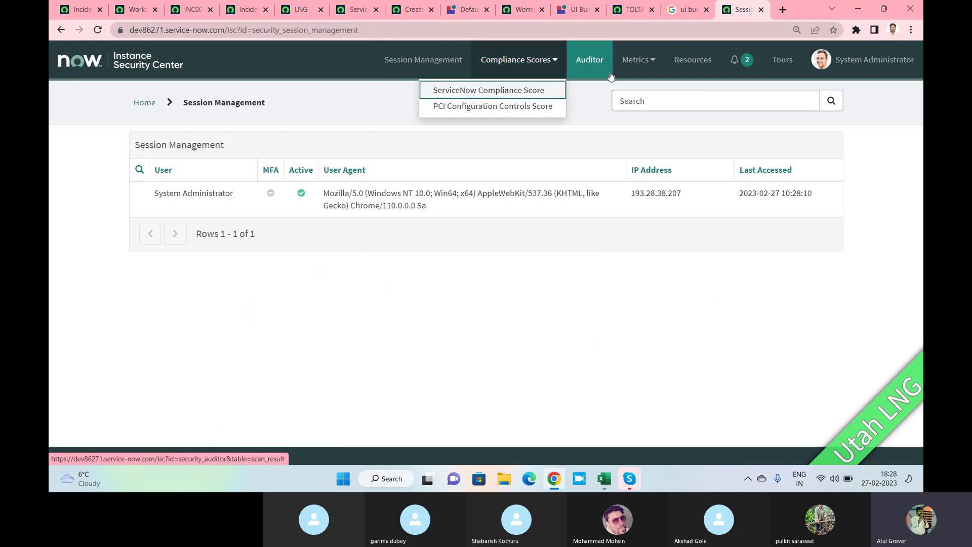
left_click(648, 61)
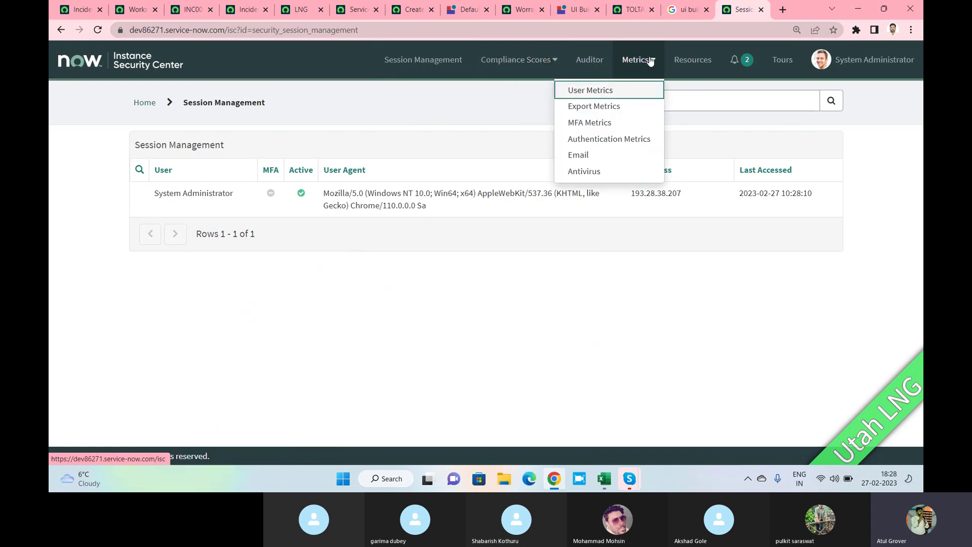
left_click(605, 93)
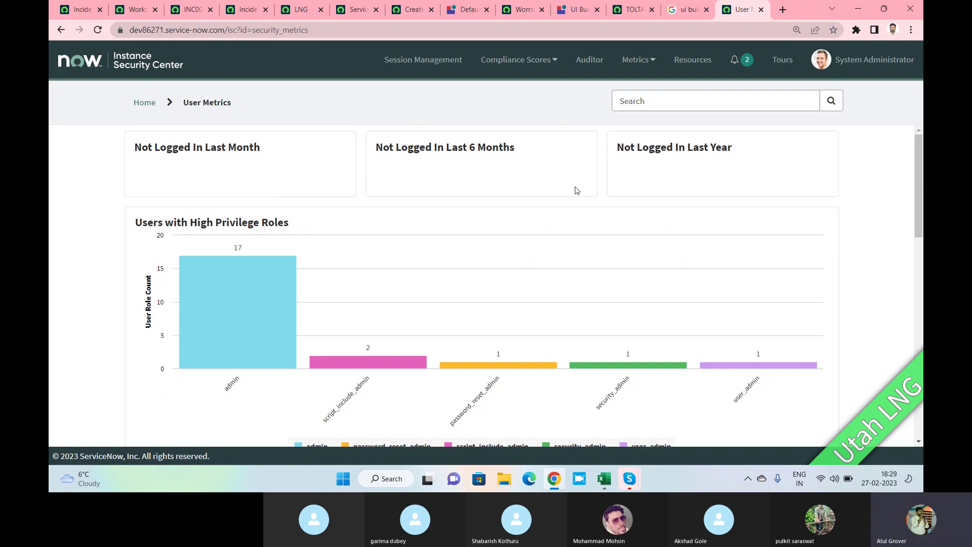
scroll(452, 215, "down", 3)
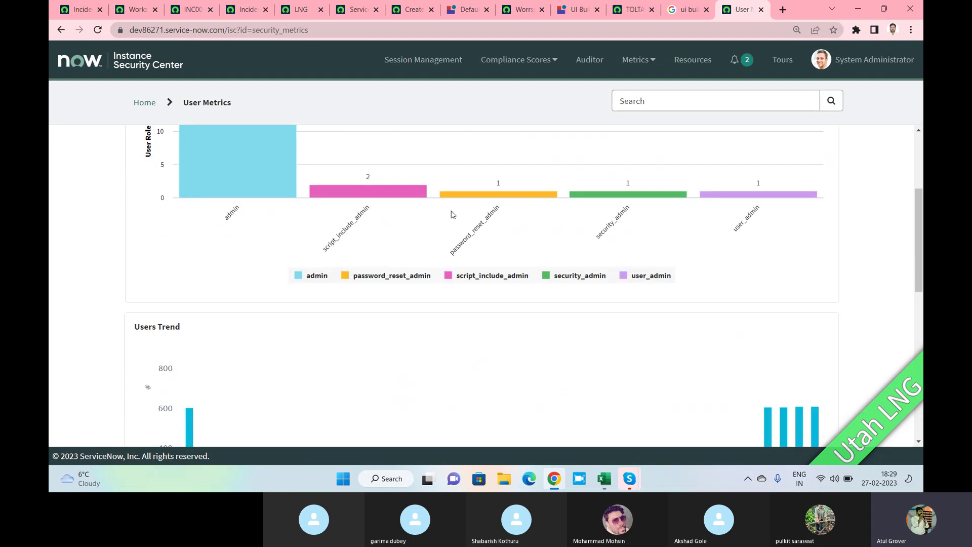
scroll(453, 214, "down", 2)
scroll(453, 214, "down", 5)
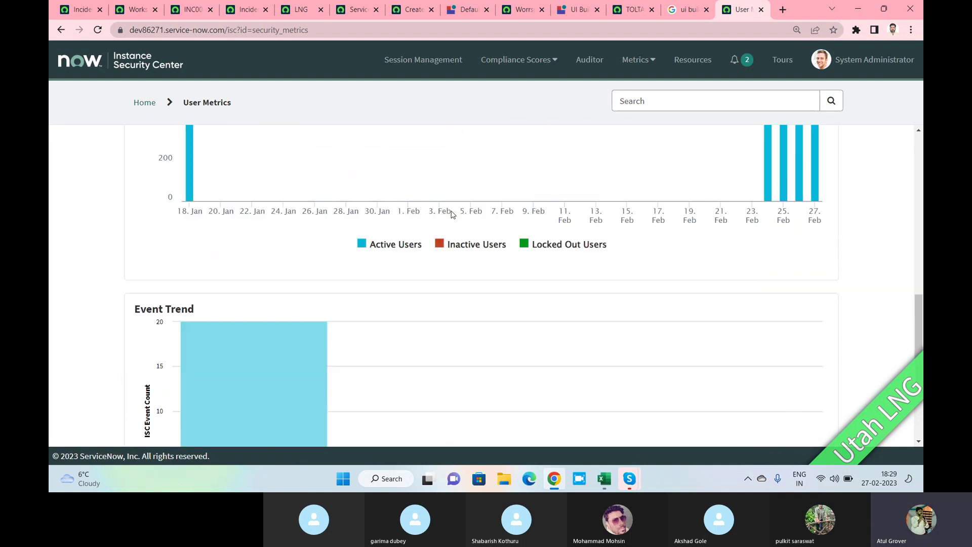
scroll(452, 214, "down", 2)
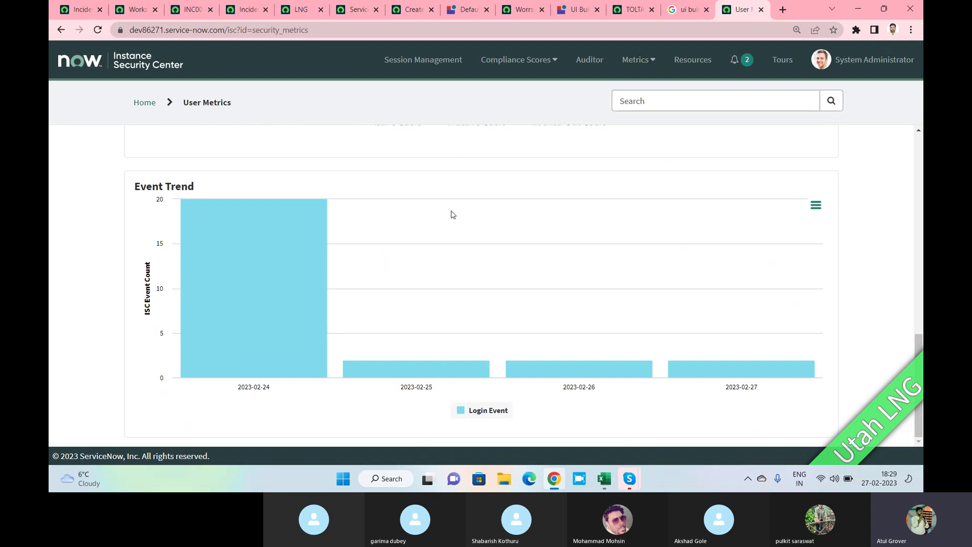
scroll(452, 213, "up", 3)
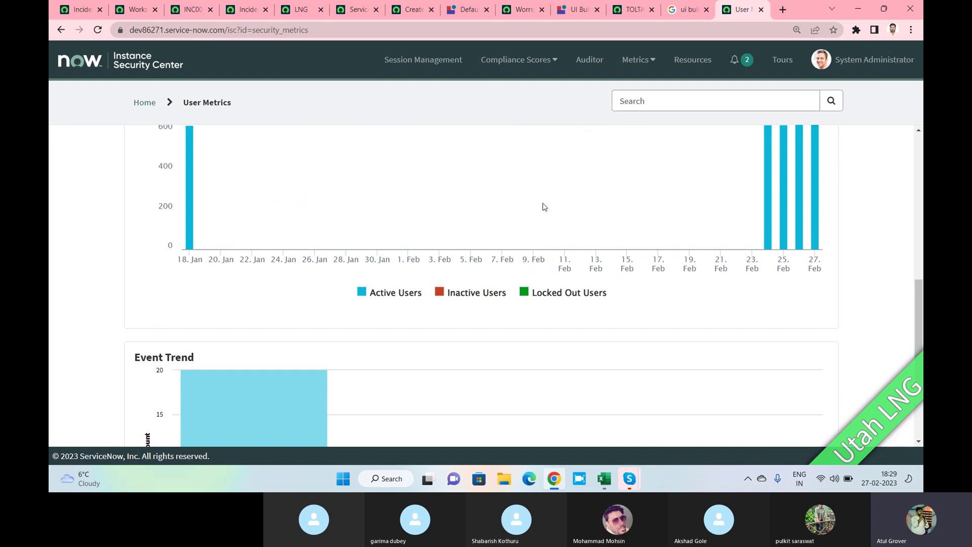
scroll(544, 207, "up", 3)
scroll(545, 206, "up", 2)
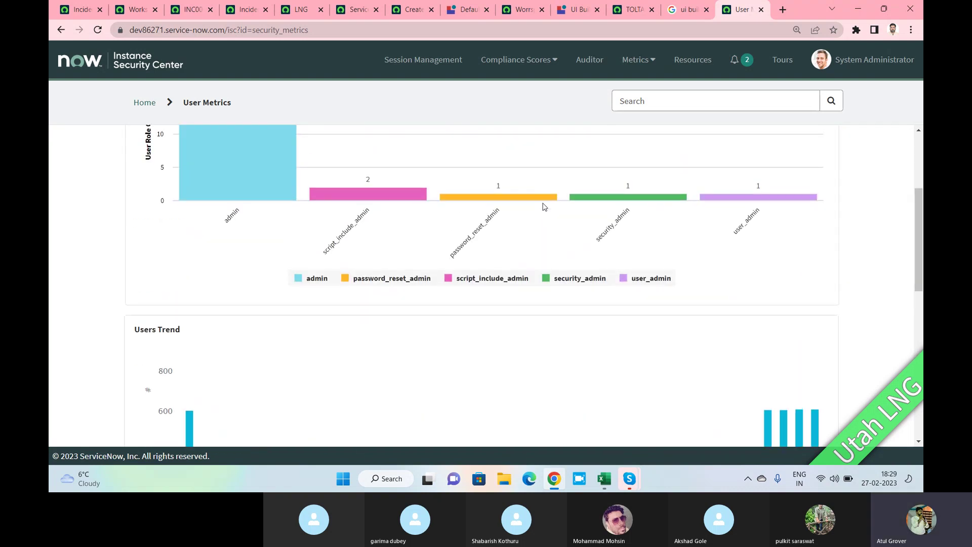
scroll(544, 206, "up", 3)
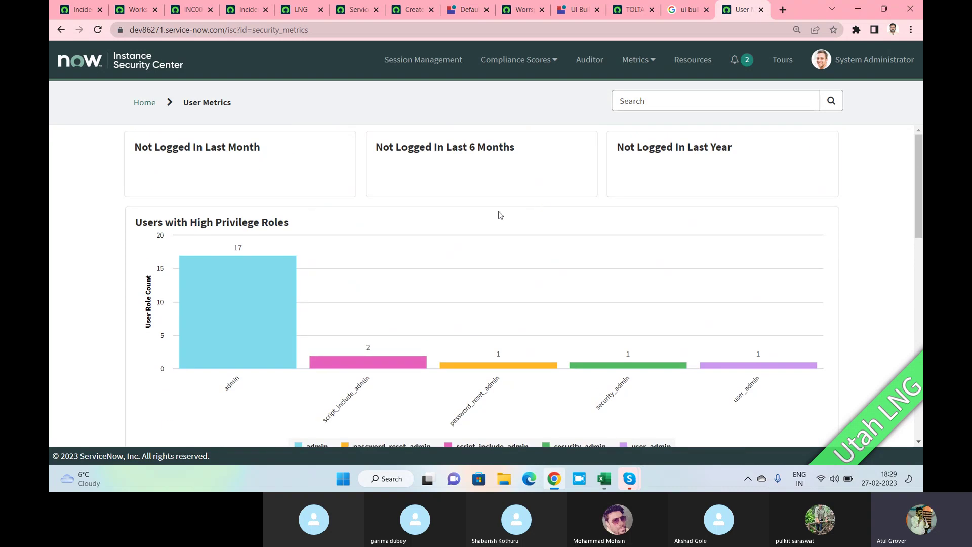
scroll(501, 213, "down", 12)
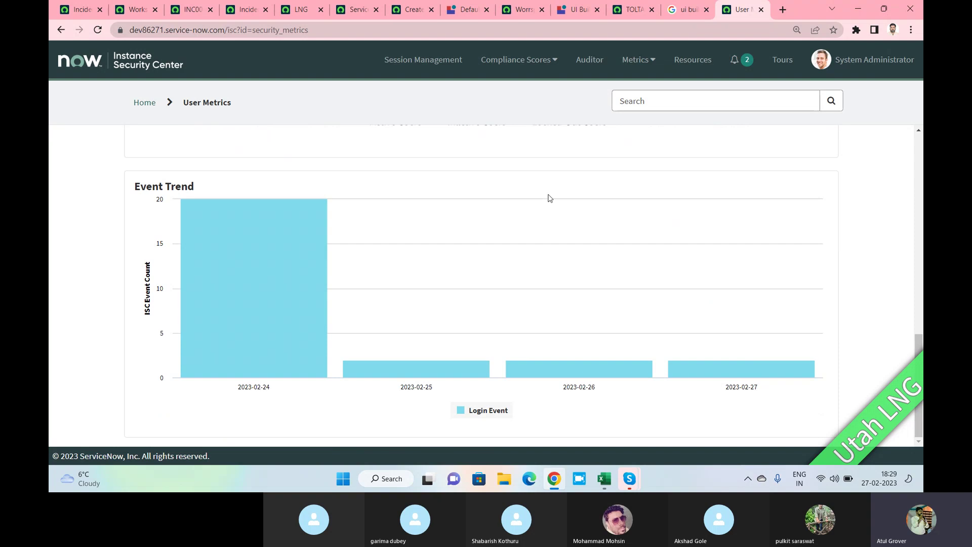
Open the Export Metrics page and look over the exports by user and by table.
left_click(639, 60)
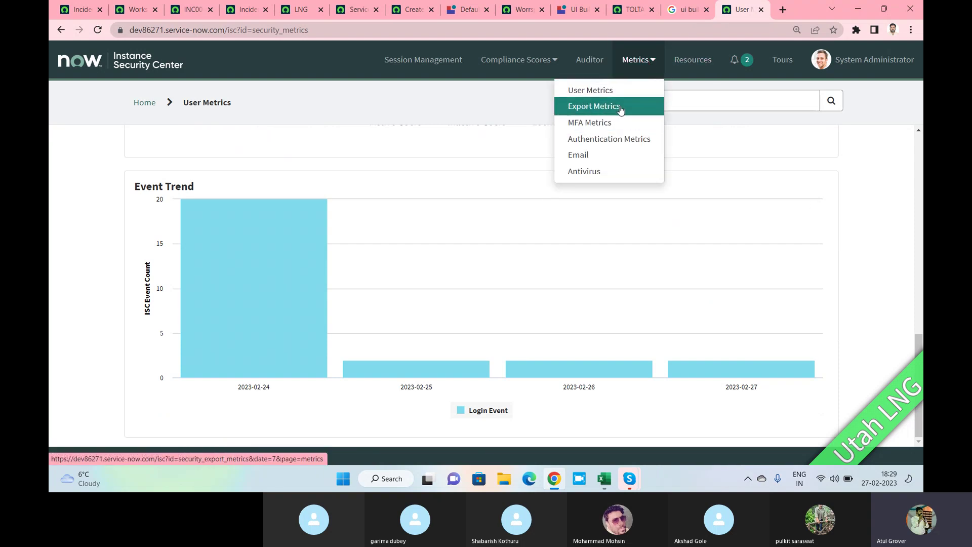
left_click(623, 106)
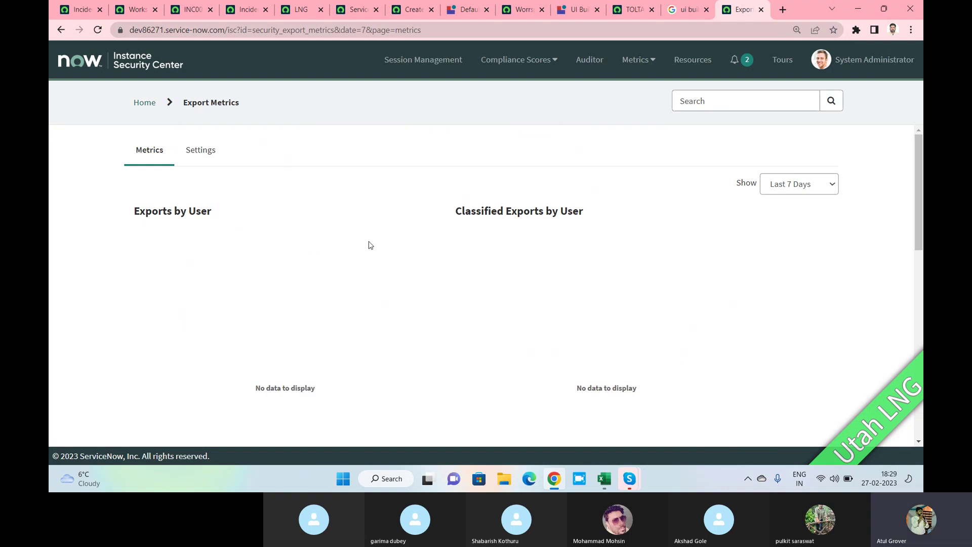
scroll(369, 244, "down", 5)
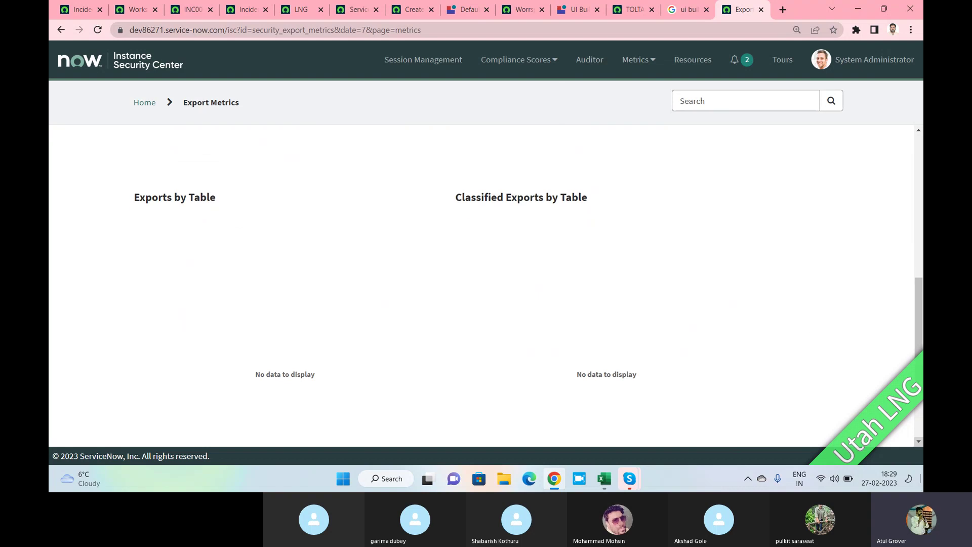
Export the Workspaces list (sys_aw_master_config) to Excel (.xlsx) and download the file.
left_click(192, 9)
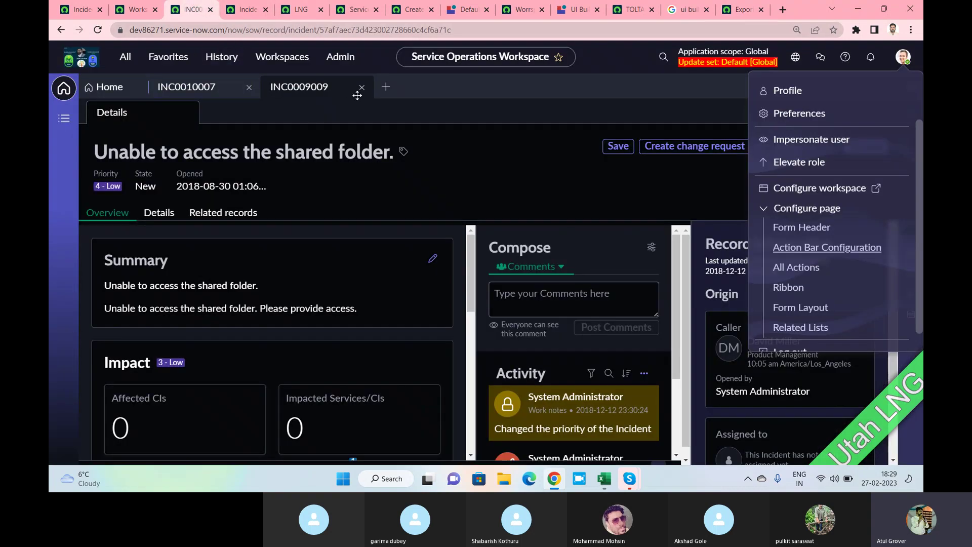
left_click(133, 10)
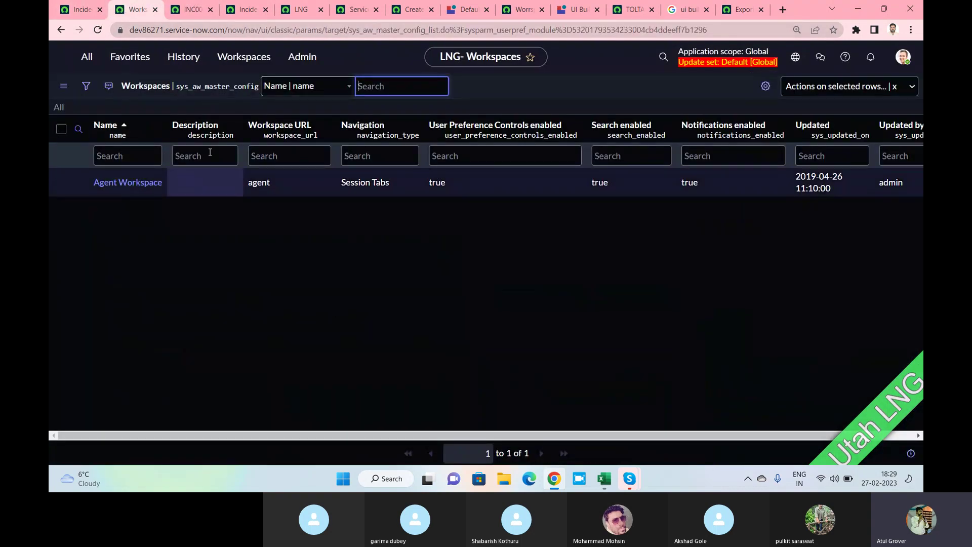
left_click(232, 125)
mouse_move(357, 270)
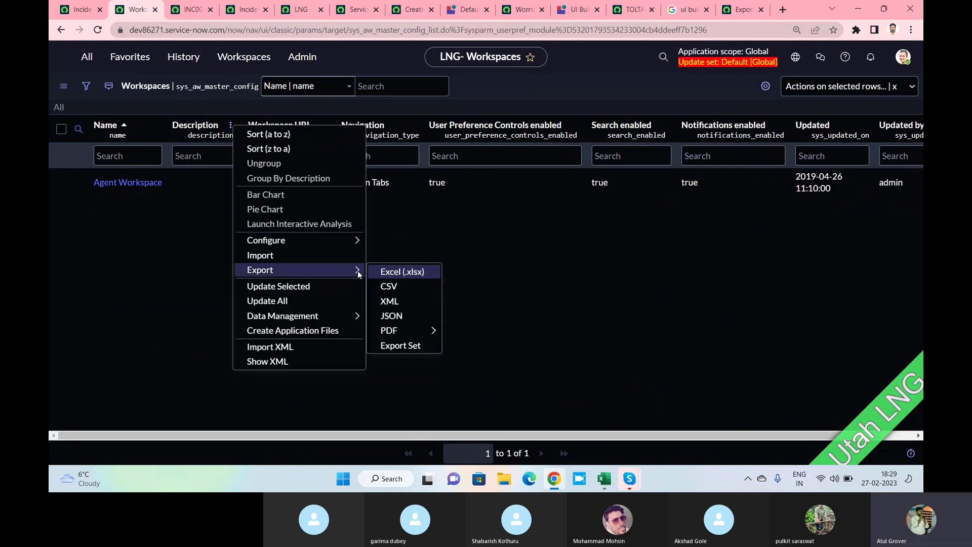
left_click(405, 272)
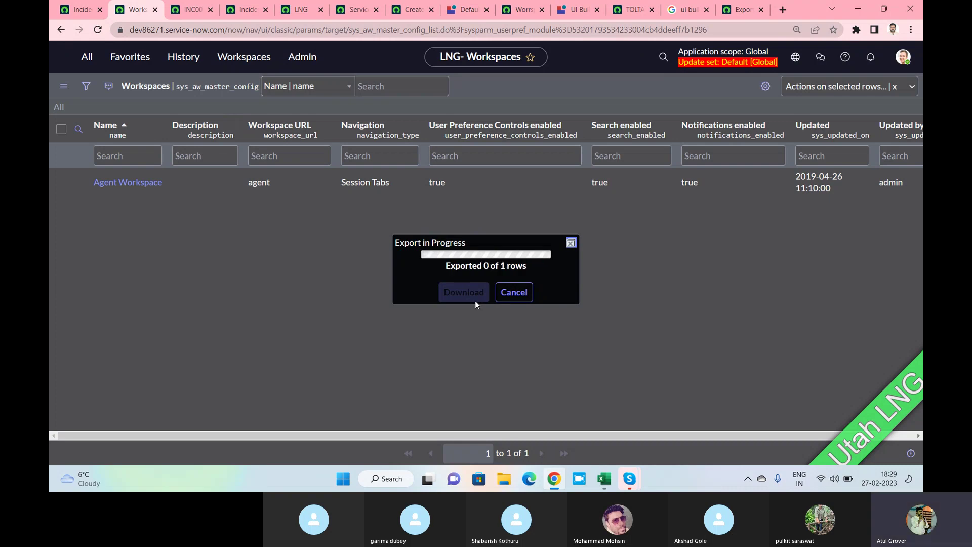
left_click(467, 294)
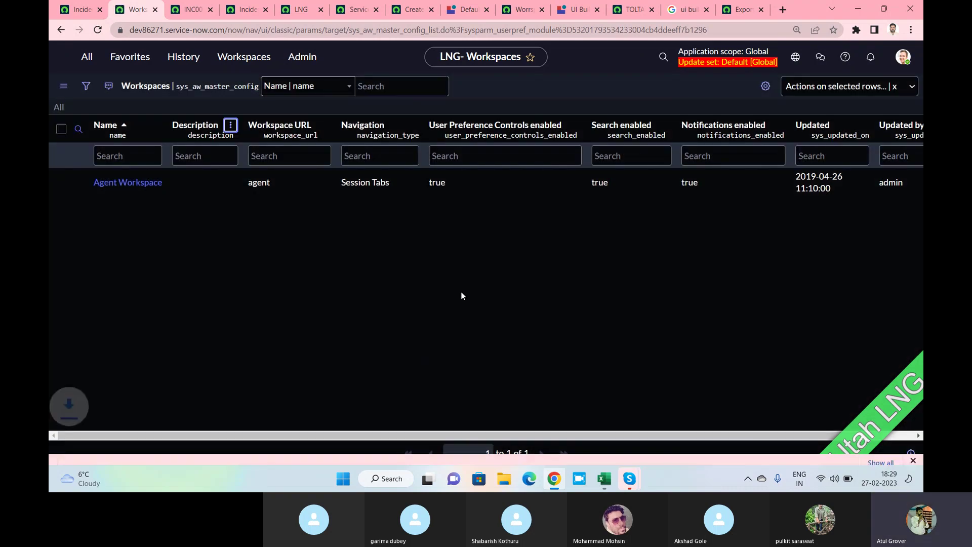
Return to Export Metrics, reload the page and show the exports for the Last 24 Hours.
left_click(743, 9)
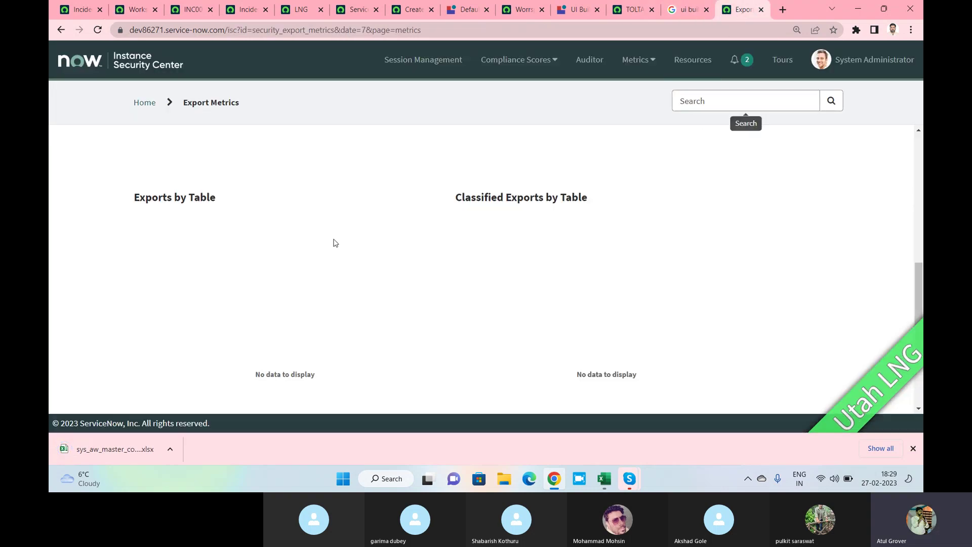
scroll(248, 191, "up", 3)
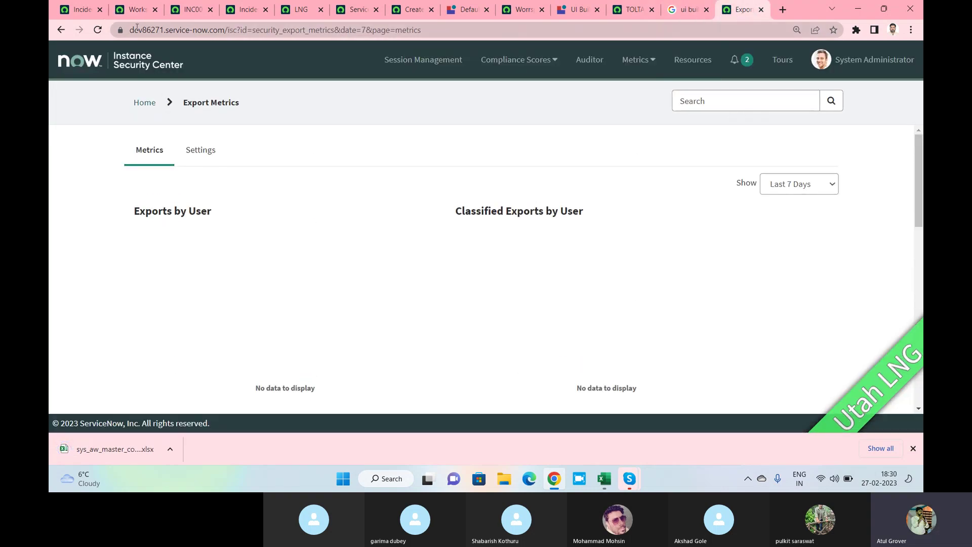
left_click(99, 30)
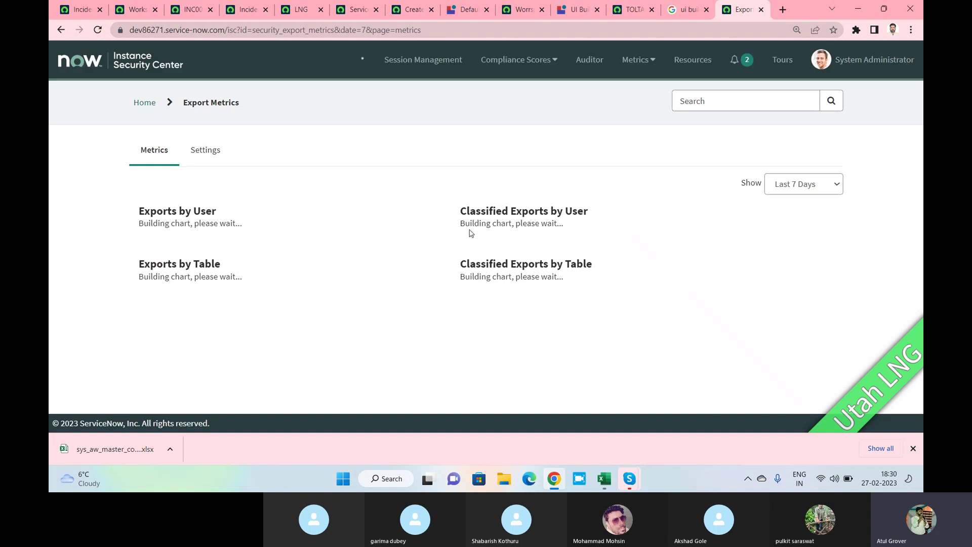
left_click(834, 186)
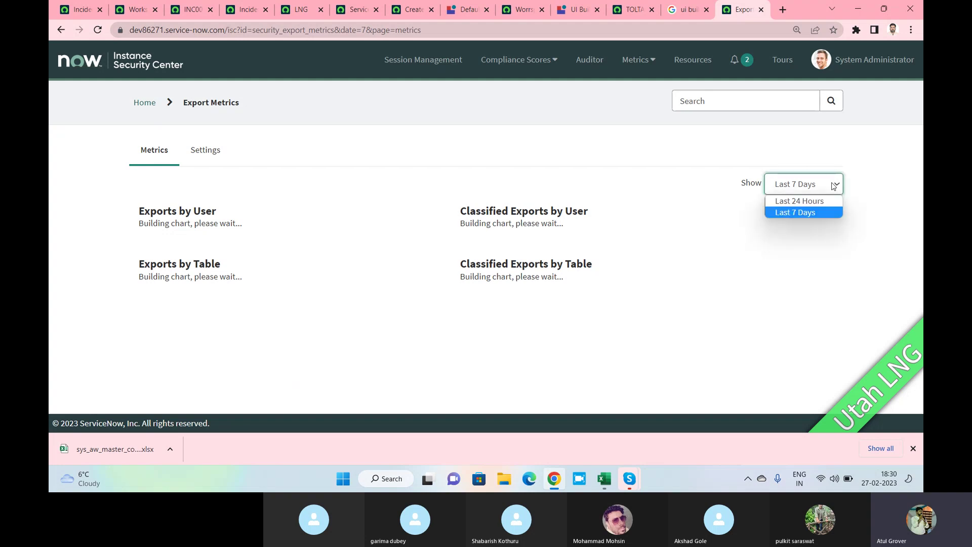
left_click(825, 204)
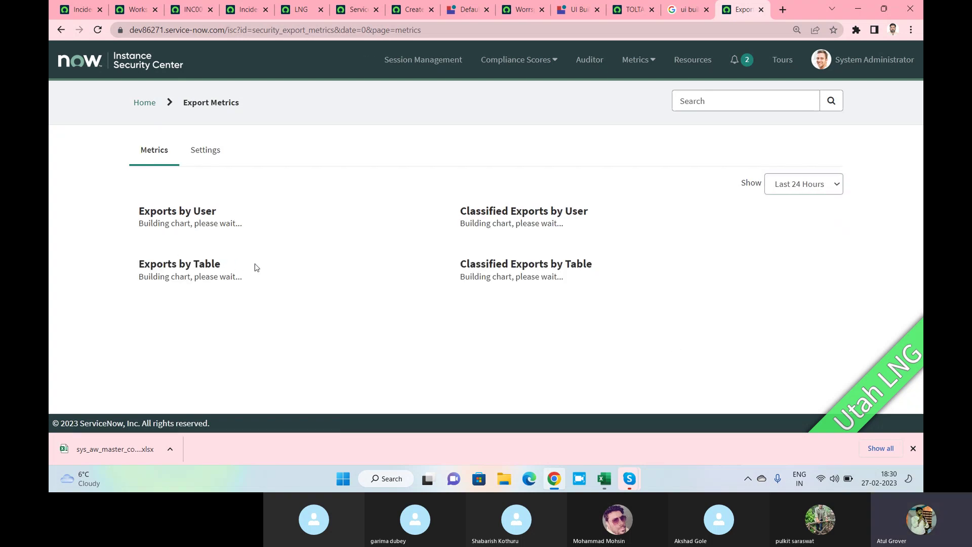
left_click(914, 449)
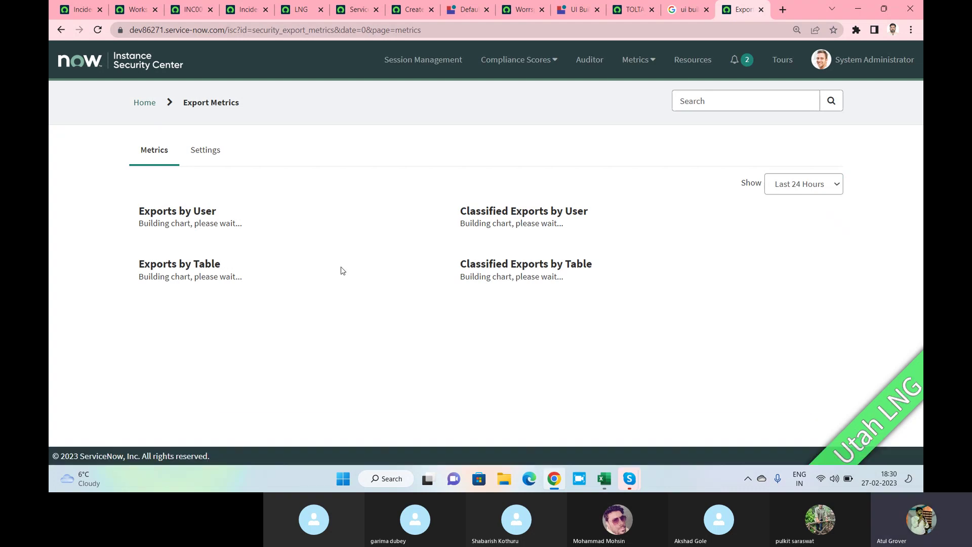
Review the user, table and classified export charts on the Export Metrics page.
scroll(304, 252, "down", 3)
scroll(305, 252, "up", 3)
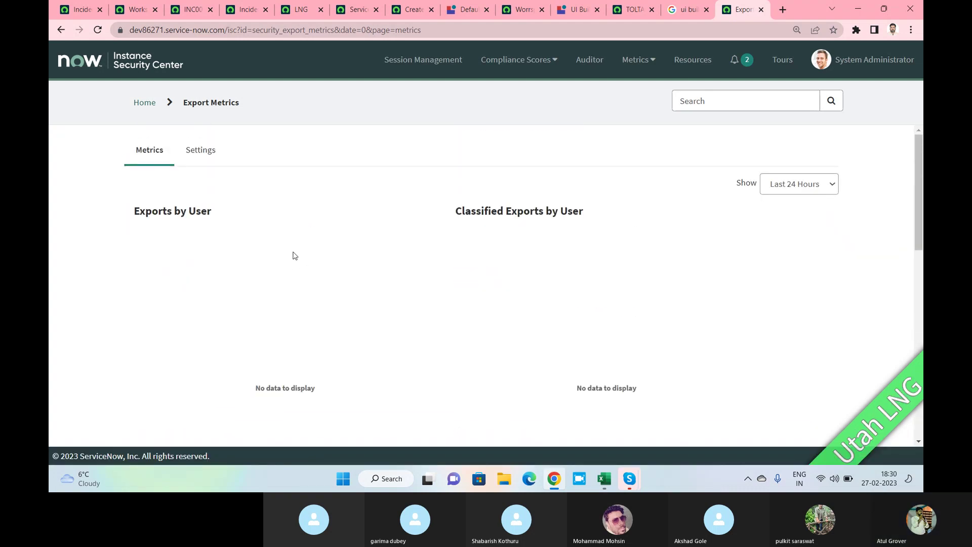
scroll(295, 258, "down", 5)
scroll(295, 259, "down", 5)
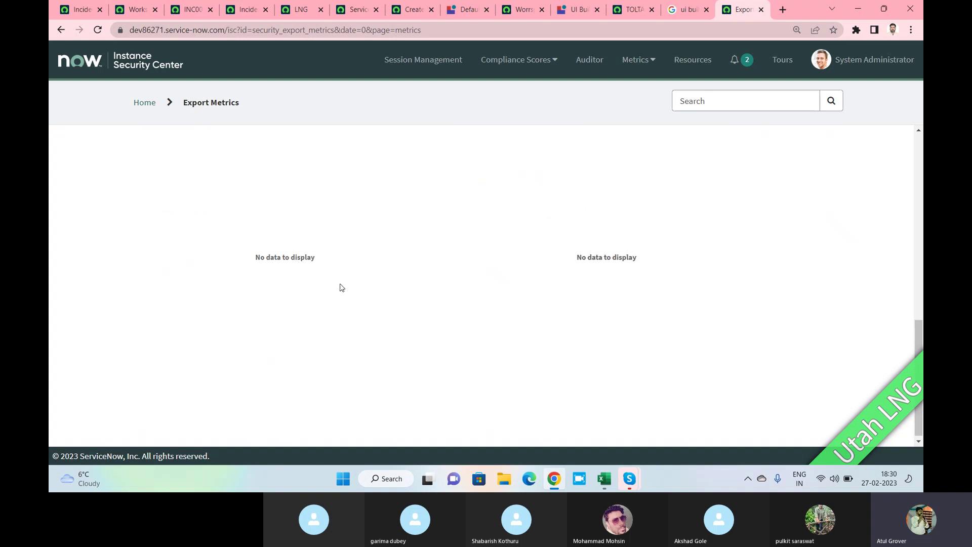
scroll(339, 284, "up", 3)
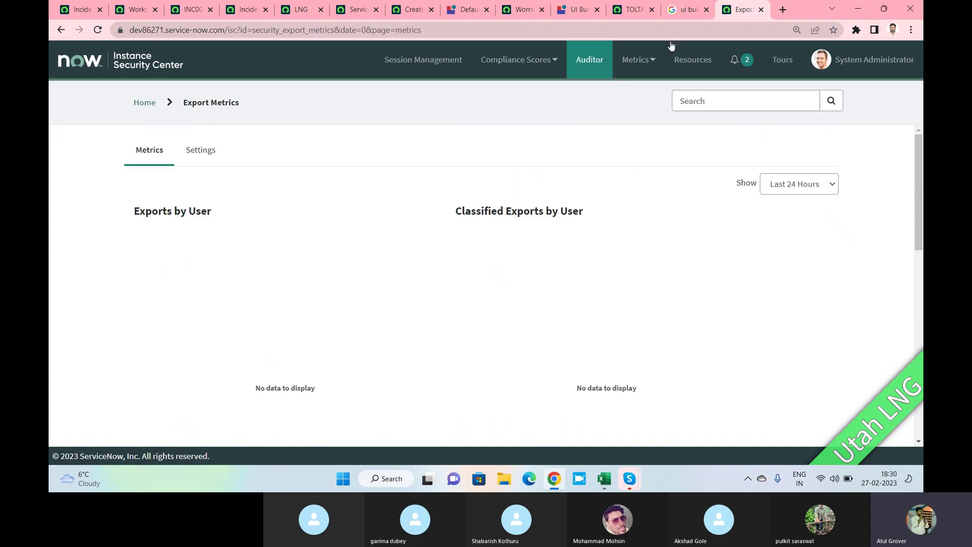
Open Authentication Metrics and point out the Web Service Access Only Accounts and X509 Certificates Expiring in 30 days tiles.
left_click(638, 59)
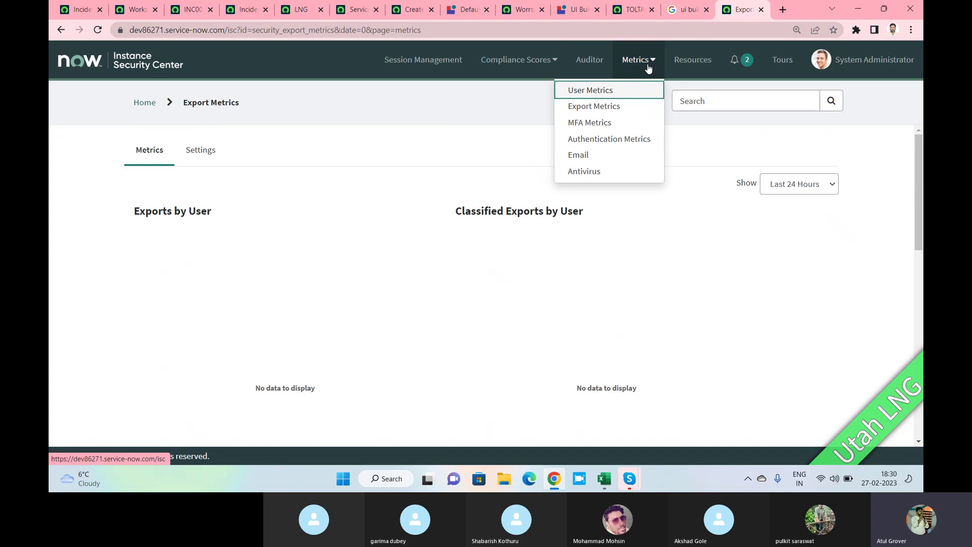
left_click(604, 141)
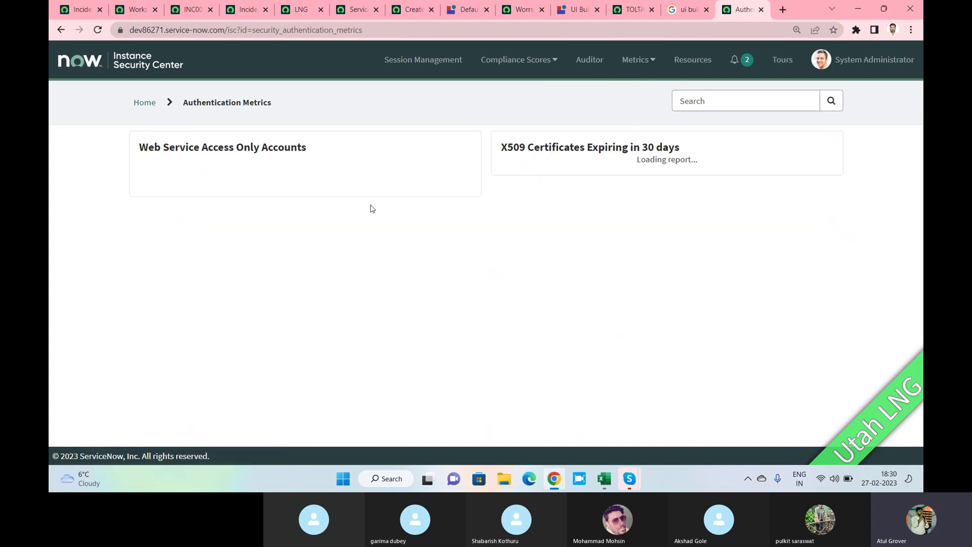
left_click(168, 148)
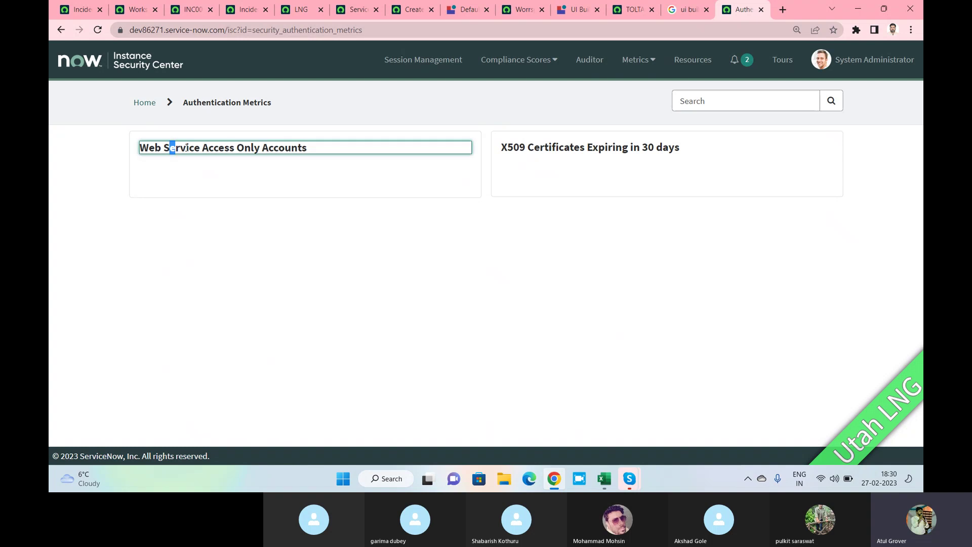
left_click_drag(170, 148, 303, 148)
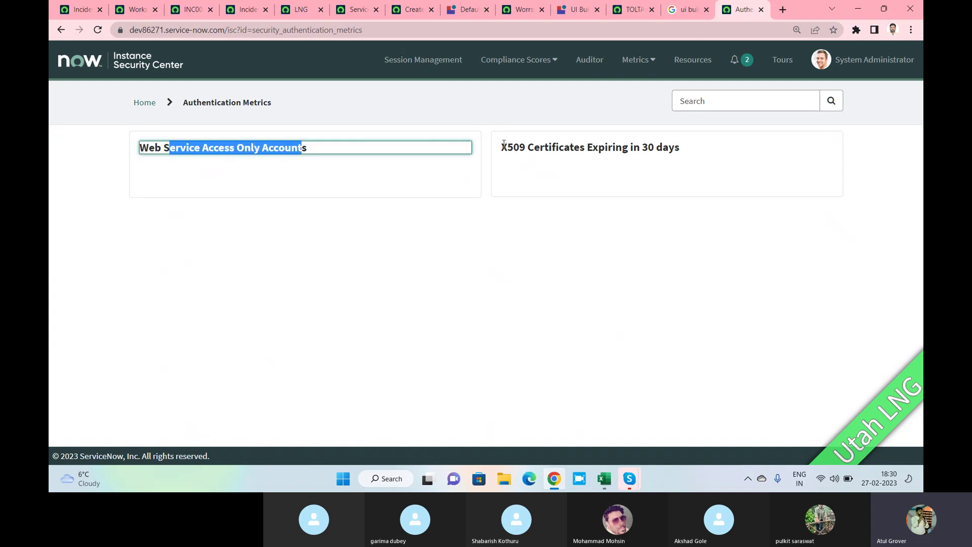
left_click_drag(503, 147, 688, 150)
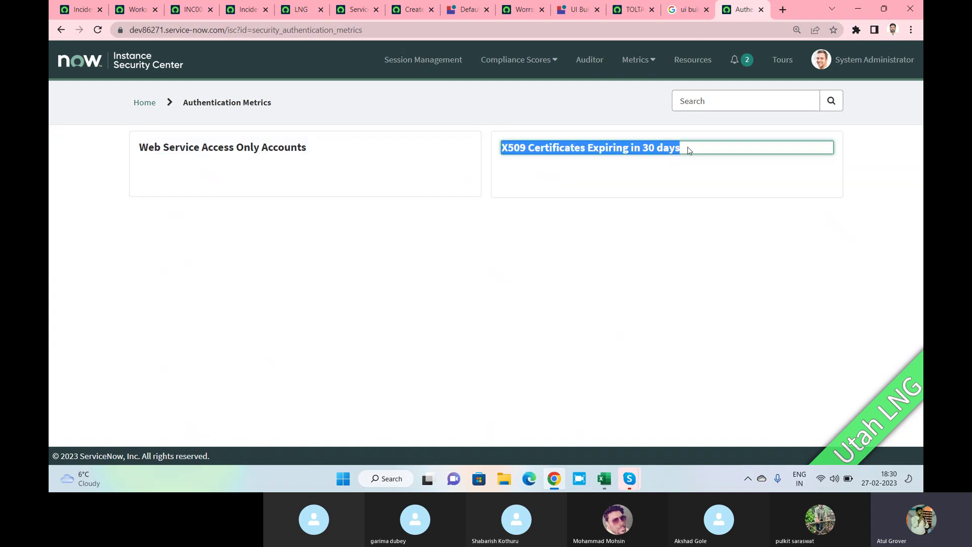
View the Email metrics page and open the Recommended Guidelines in Resources.
left_click(653, 61)
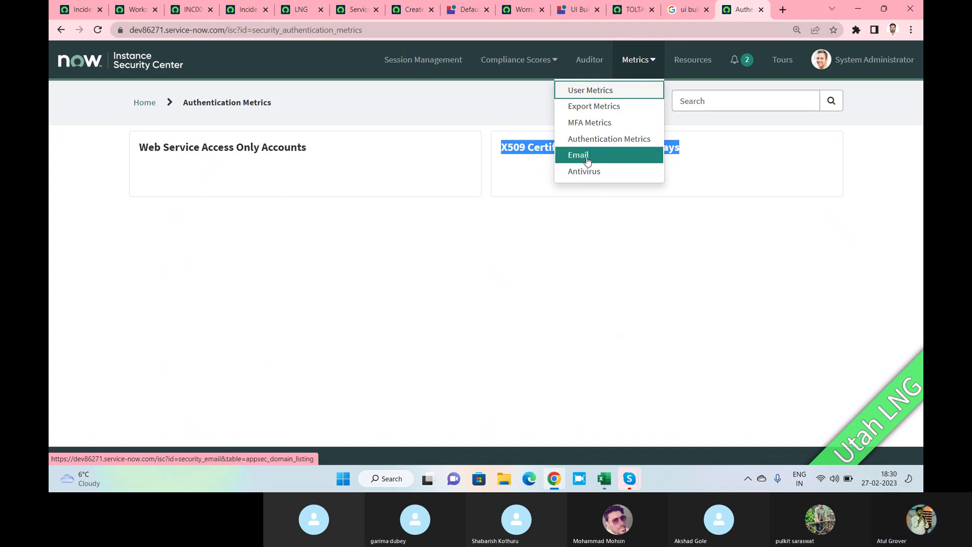
left_click(587, 157)
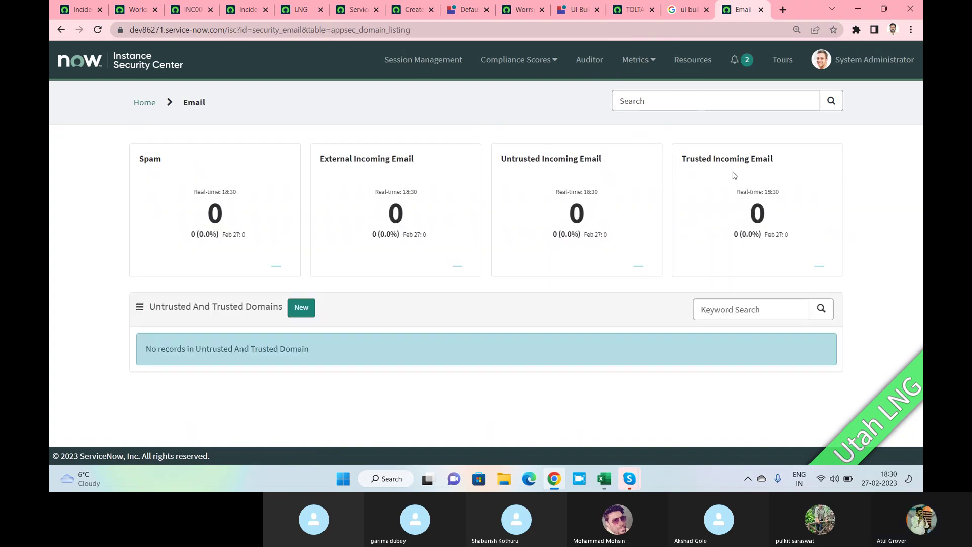
left_click(683, 63)
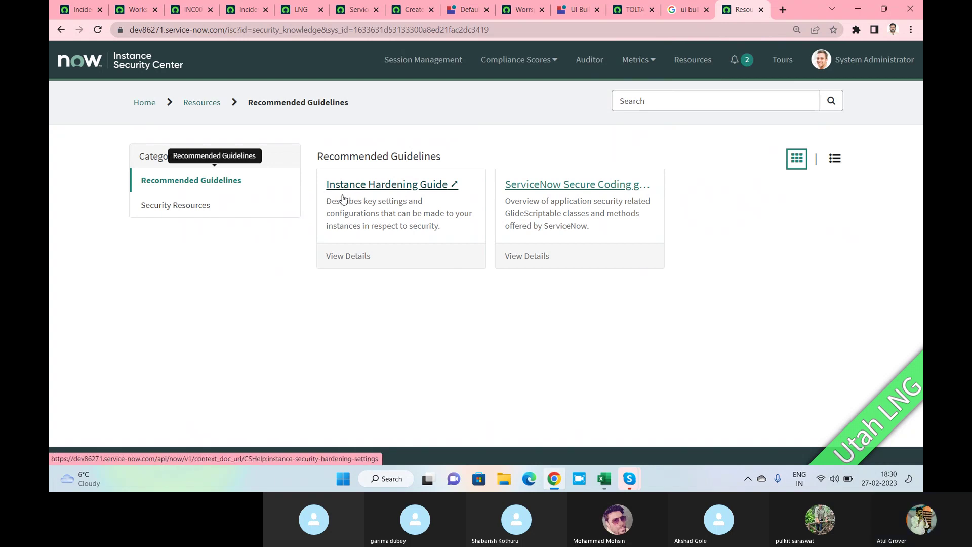
Check the Skype call, return to the Instance Security Center resources in Chrome and open the Security Resources category.
key("alt+Tab")
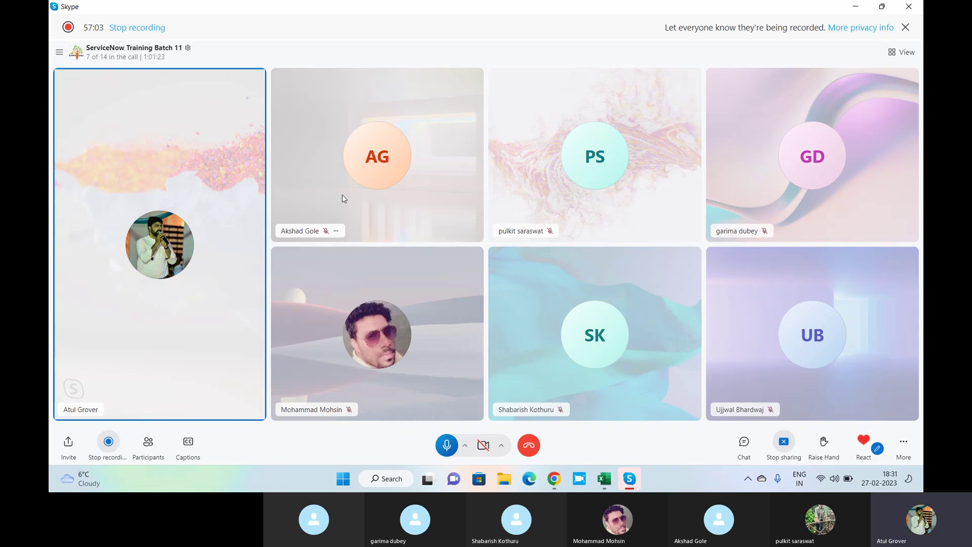
key("alt+Tab")
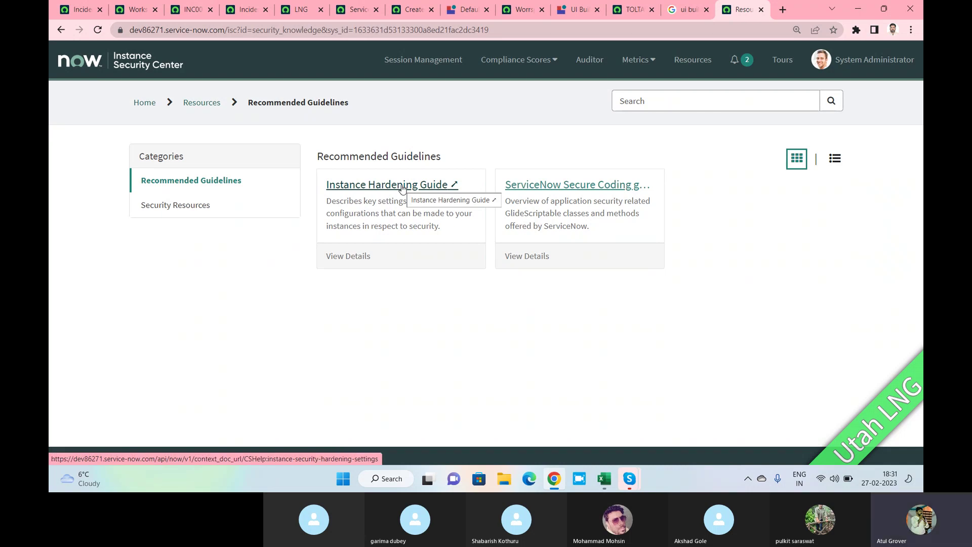
left_click(184, 205)
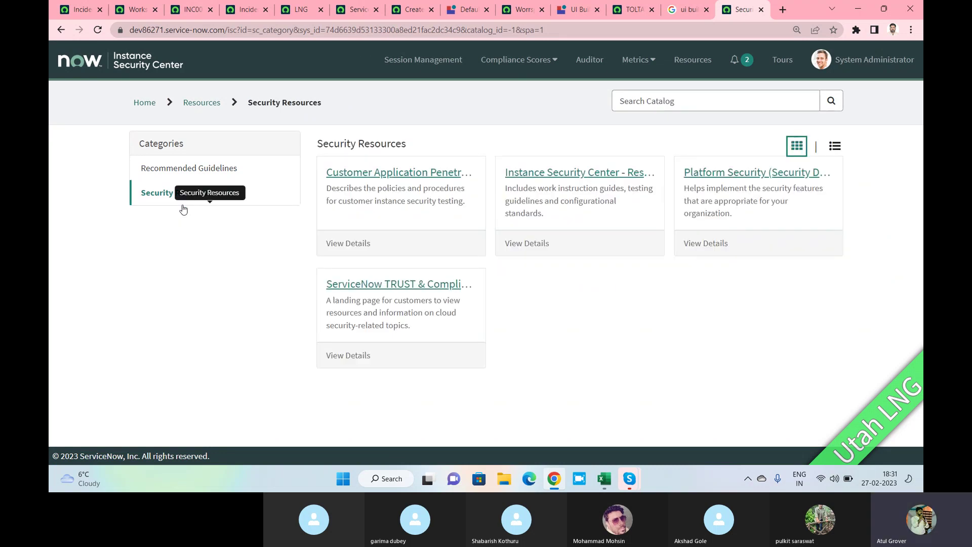
Switch to the Training_Master workbook in Excel and mark the Instance Security Center topic in B32 as covered with yellow fill.
key("alt+Tab")
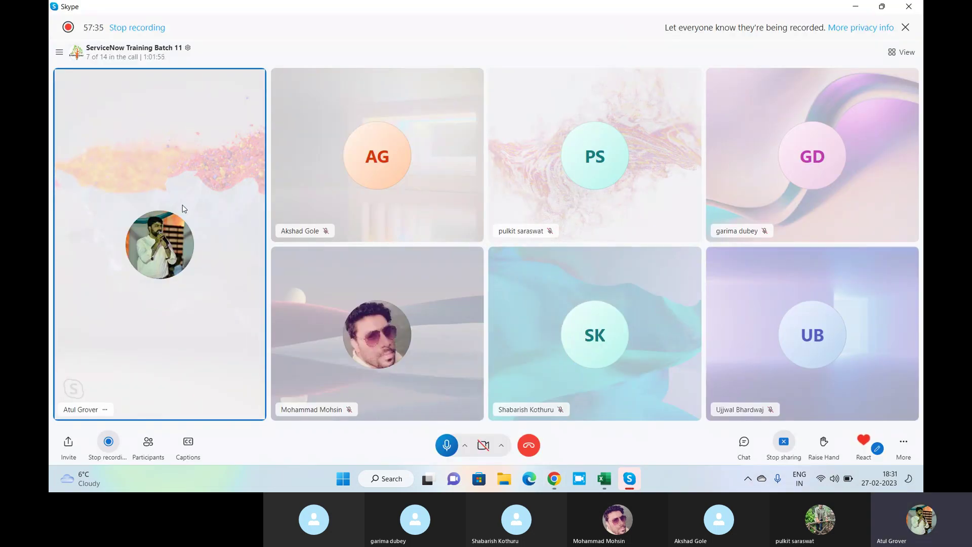
left_click(601, 478)
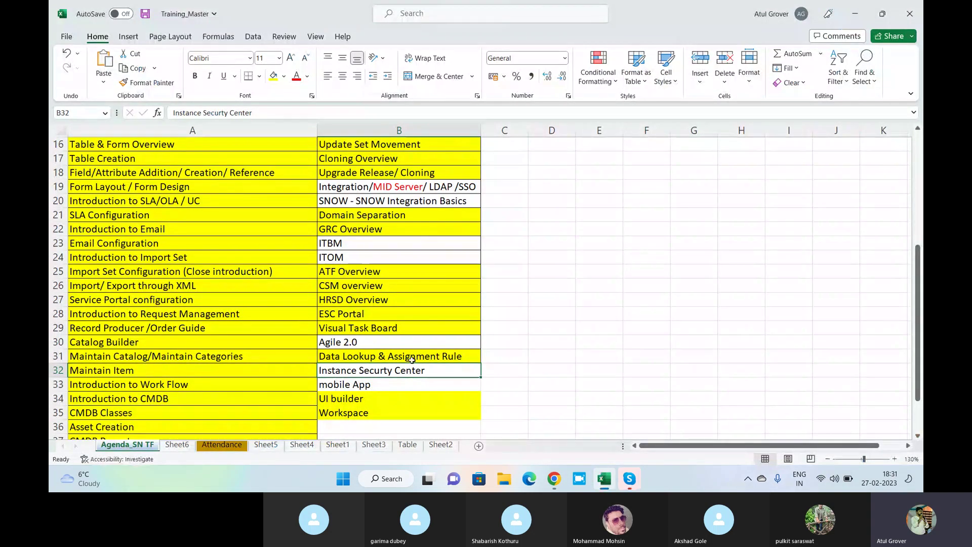
scroll(393, 360, "down", 1)
left_click_drag(358, 357, 360, 372)
left_click(371, 328)
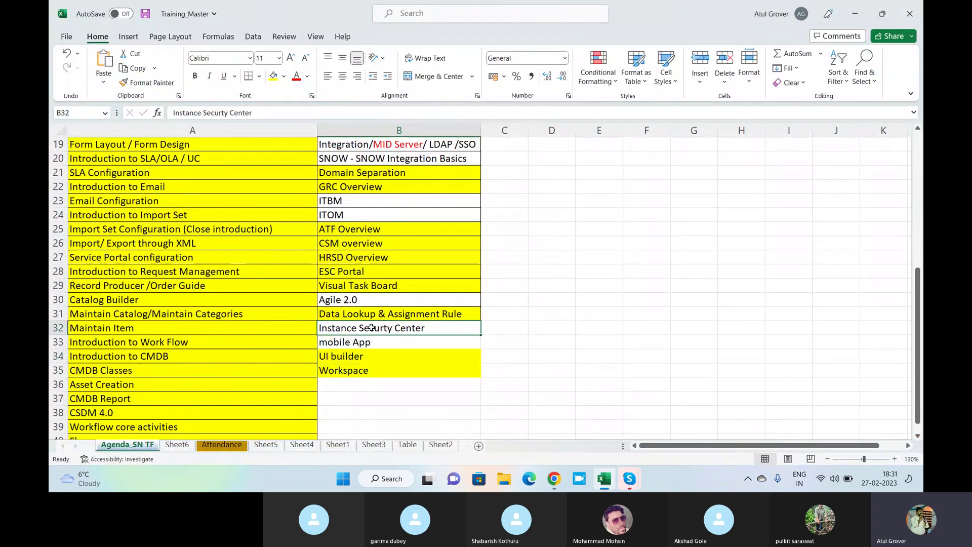
left_click(276, 79)
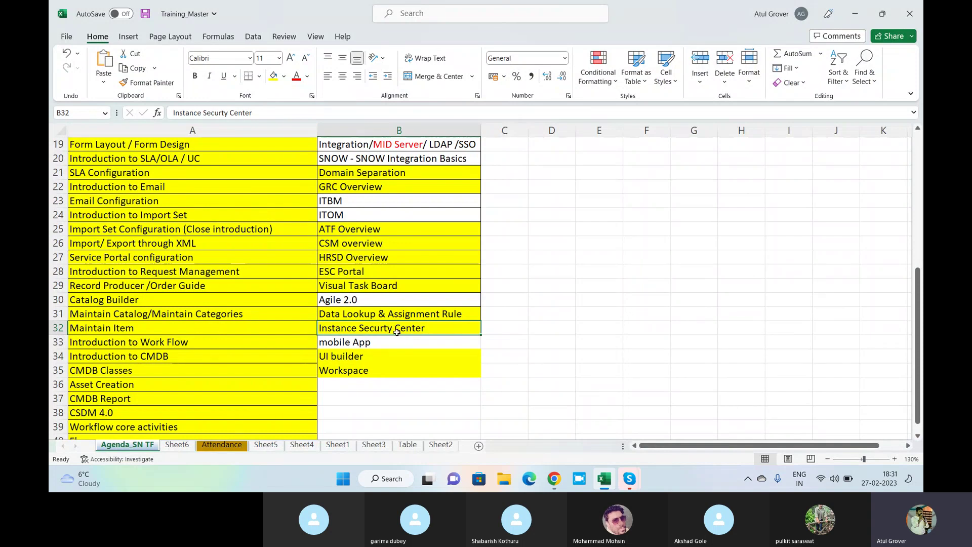
key("alt+Tab")
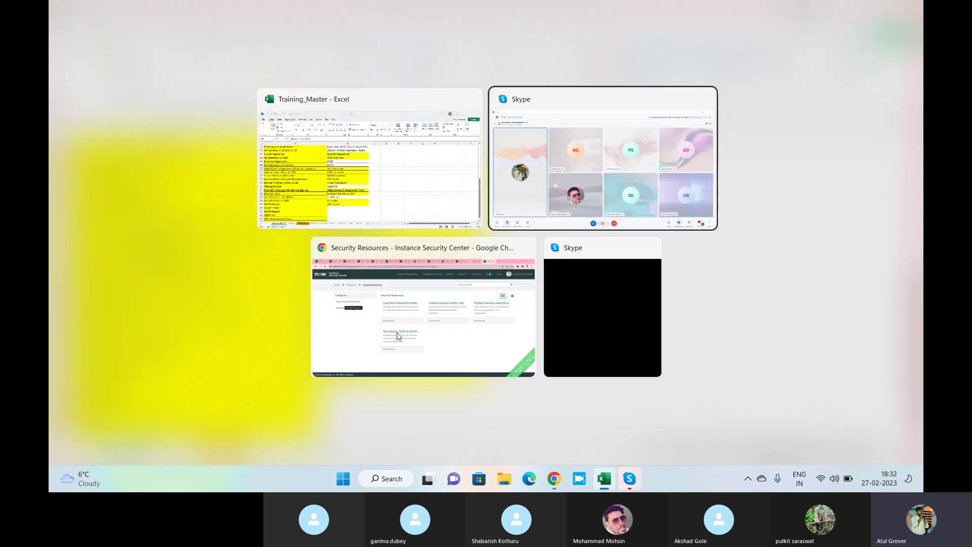